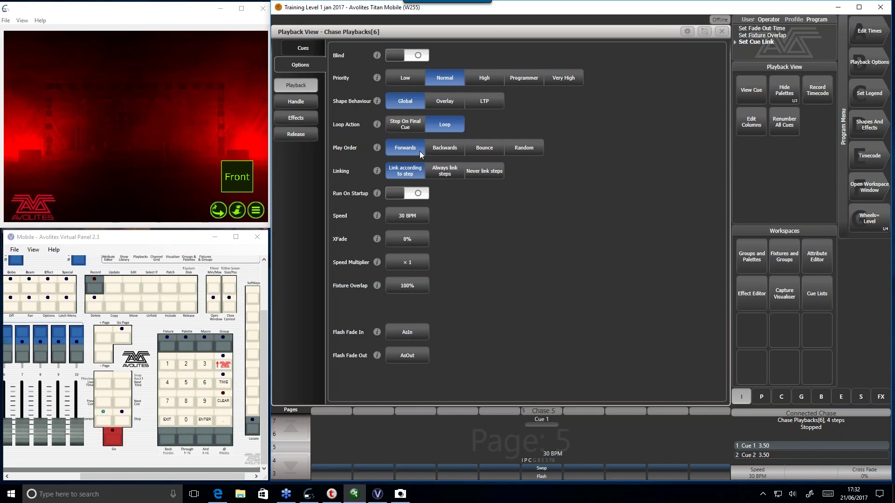
- Read the help notes for the chase's Blind, Priority, Shape Behaviour and Loop Action options
click(378, 56)
click(377, 78)
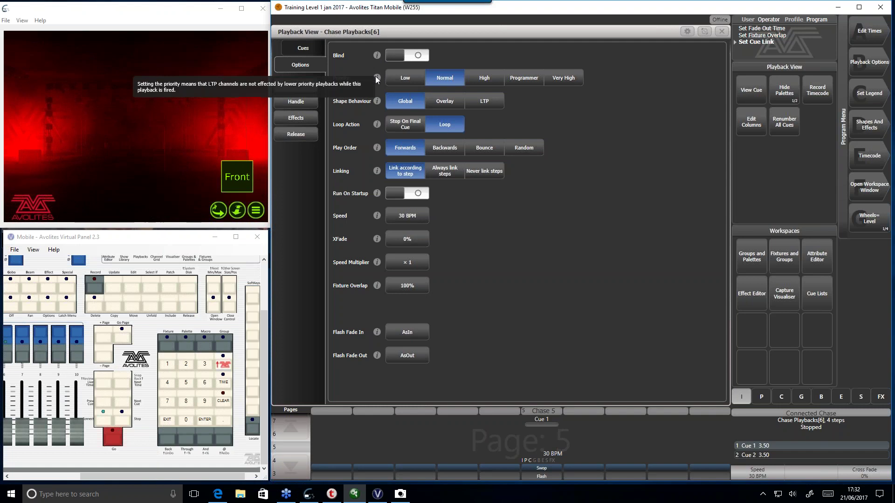
click(376, 102)
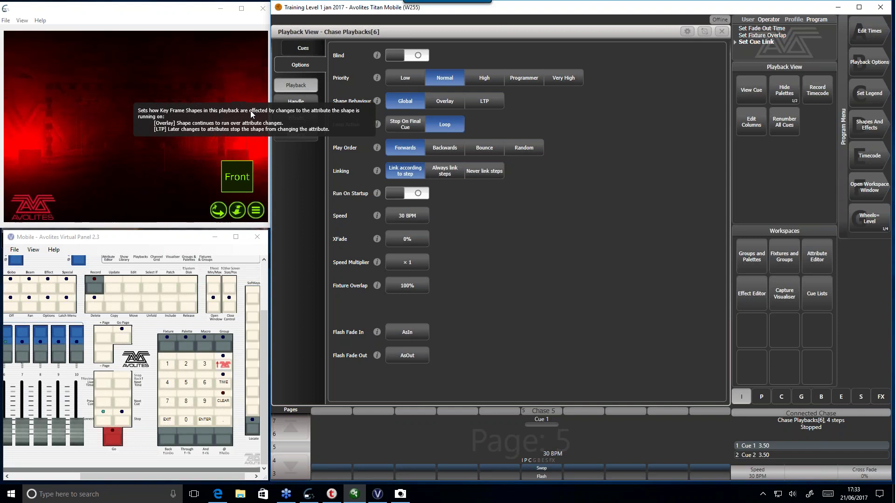
click(377, 124)
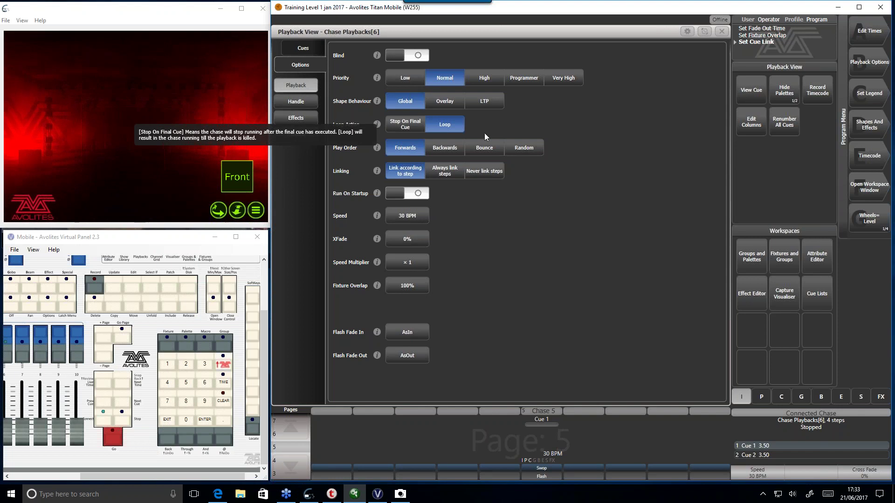
- Set the chase's Loop Action to Stop On Final Cue and start the chase by raising playback fader 6
click(441, 123)
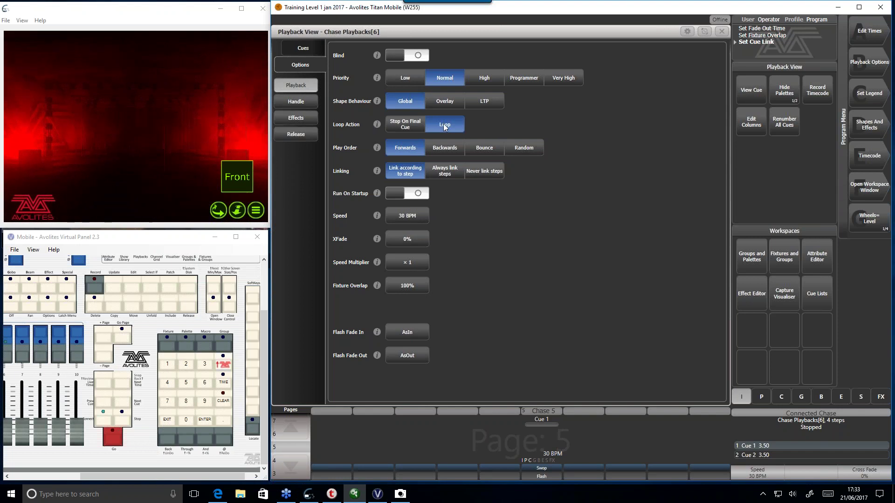
click(416, 127)
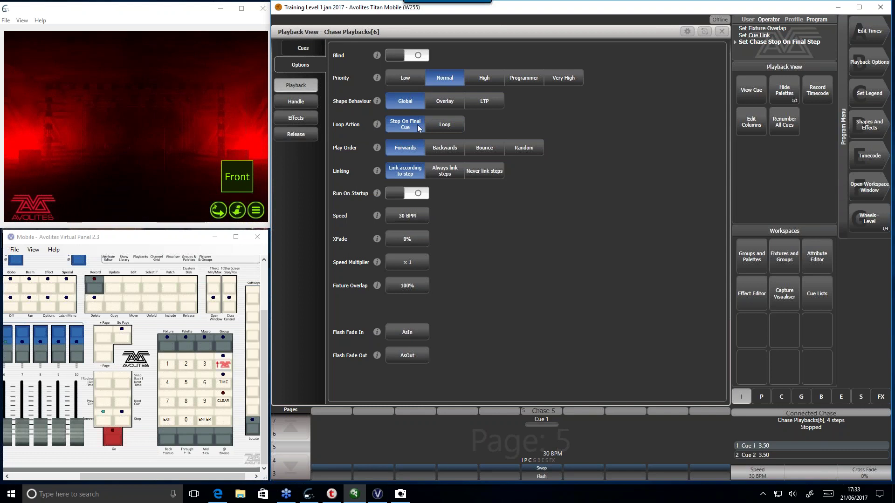
scroll(107, 472, left, 5)
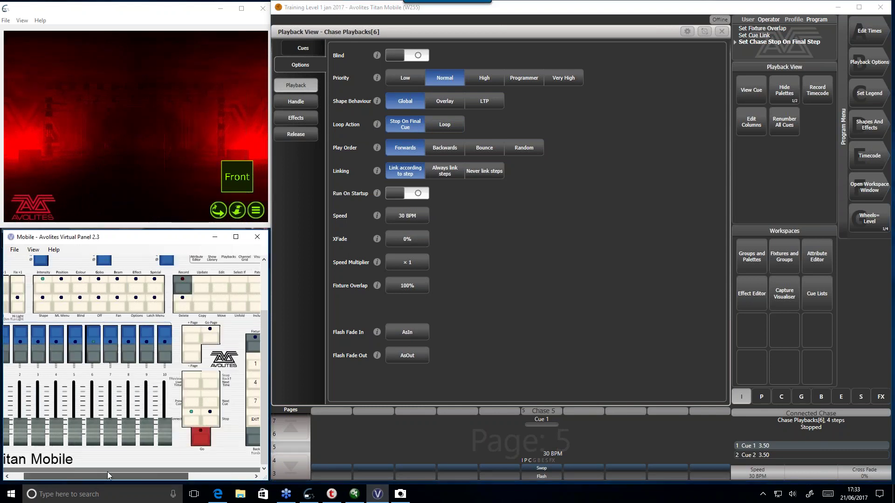
drag(117, 435, 113, 386)
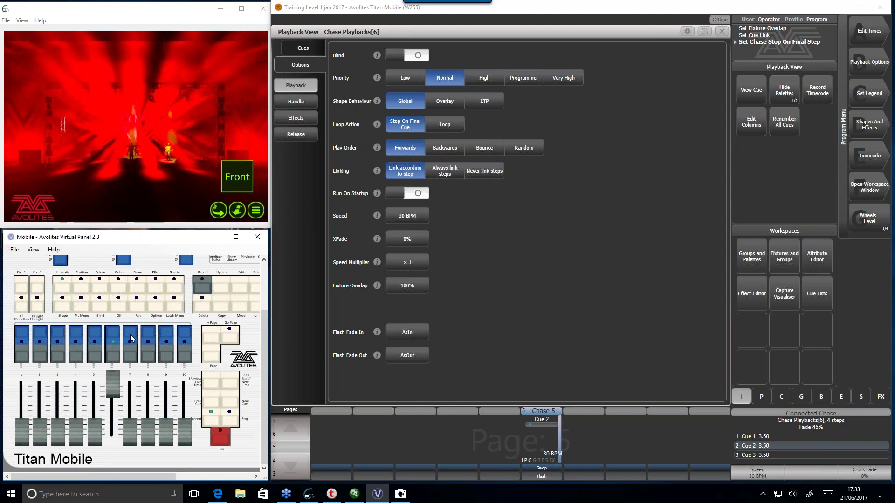
- Resume the chase from cue 2 and follow its remaining cues in the chase's cue list
click(229, 420)
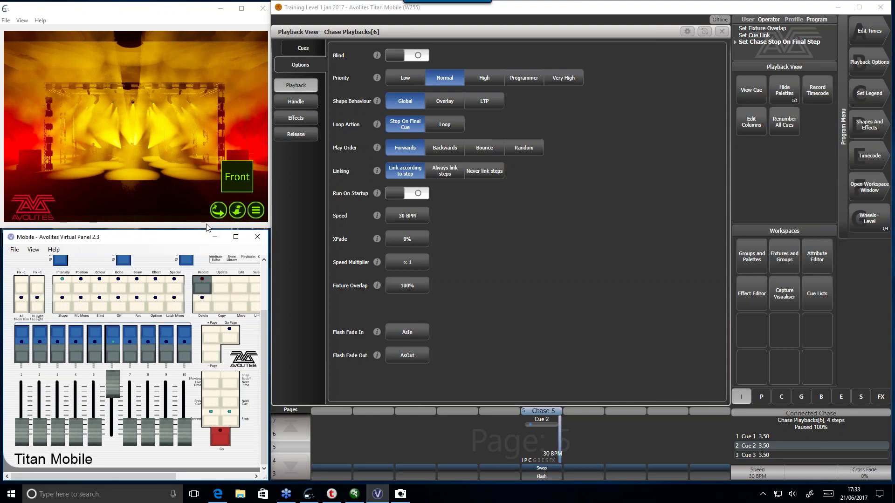
click(220, 440)
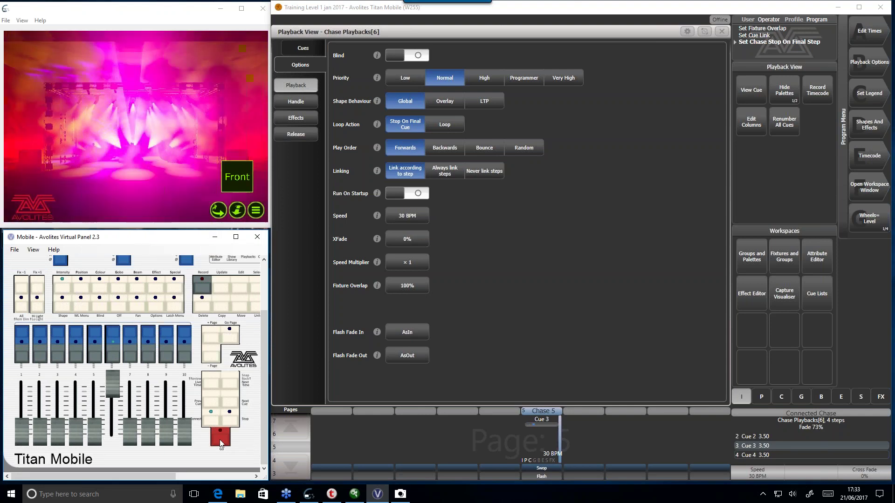
click(542, 447)
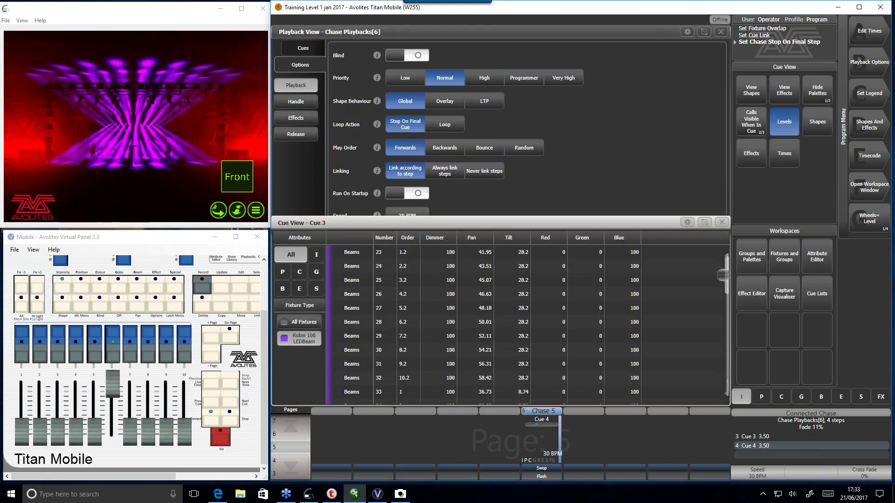
click(722, 222)
click(301, 49)
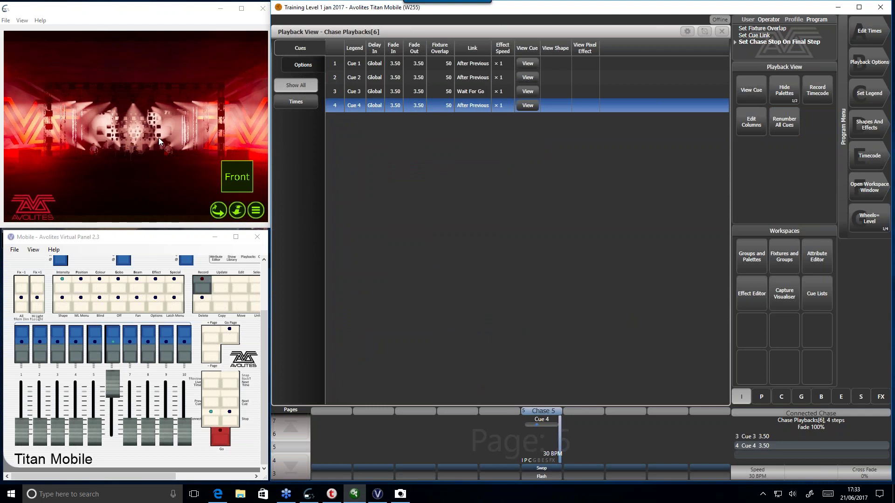
- Set the chase's Loop Action to Stop On Final Cue and Play Order to Backwards, and lower fader 6 to stop it
click(292, 60)
click(450, 123)
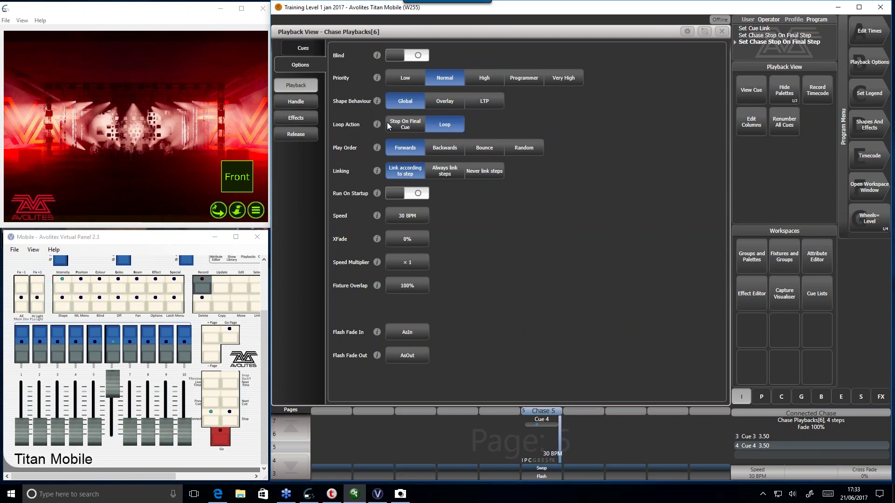
click(396, 121)
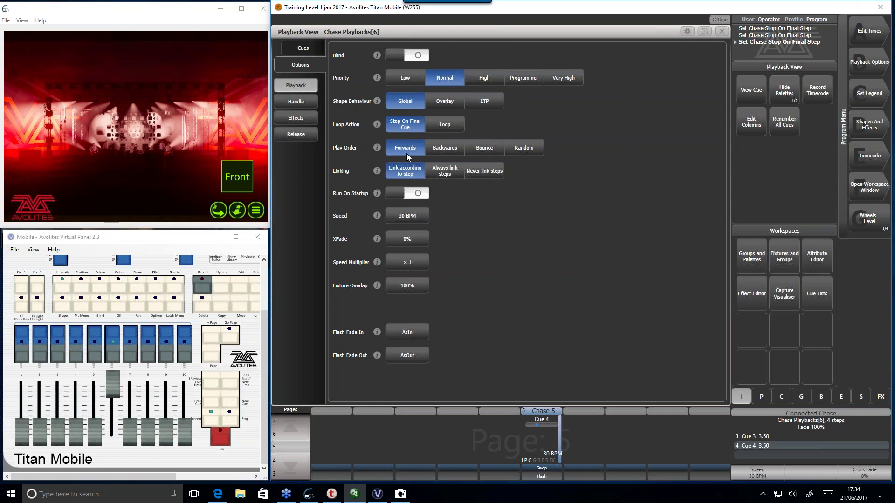
click(438, 151)
drag(113, 382, 113, 434)
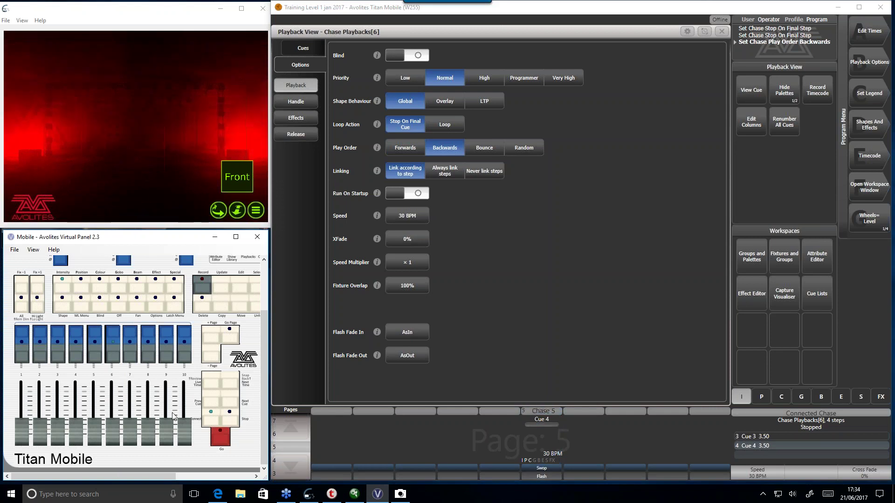
- Select the BMFL Blade and Beams groups in the Groups and Palettes workspace and locate the fixtures
click(757, 256)
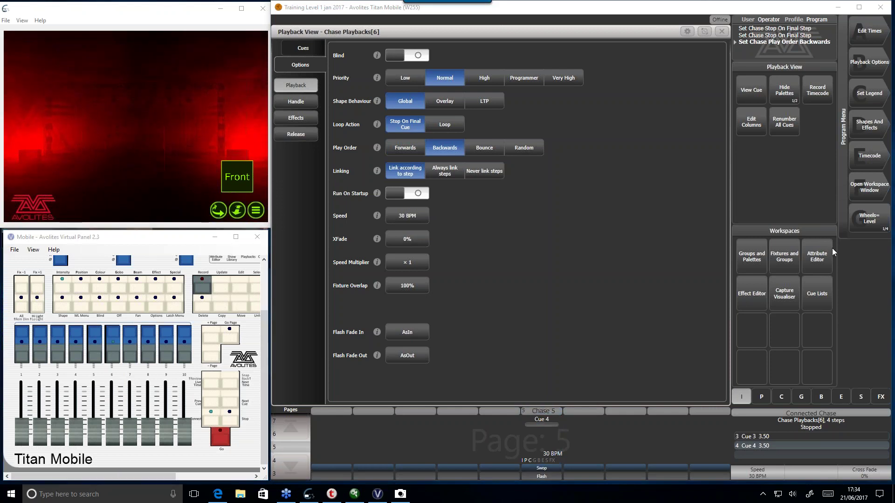
click(282, 59)
click(363, 56)
drag(166, 476, 234, 476)
click(254, 435)
drag(137, 477, 61, 477)
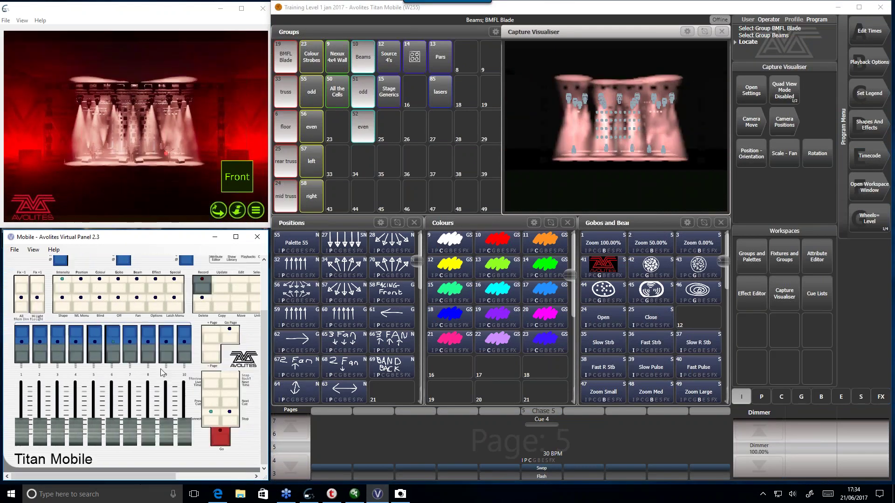
- Start Chase 5 on fader 6 with its cue list displayed, and clear the programmer
click(535, 438)
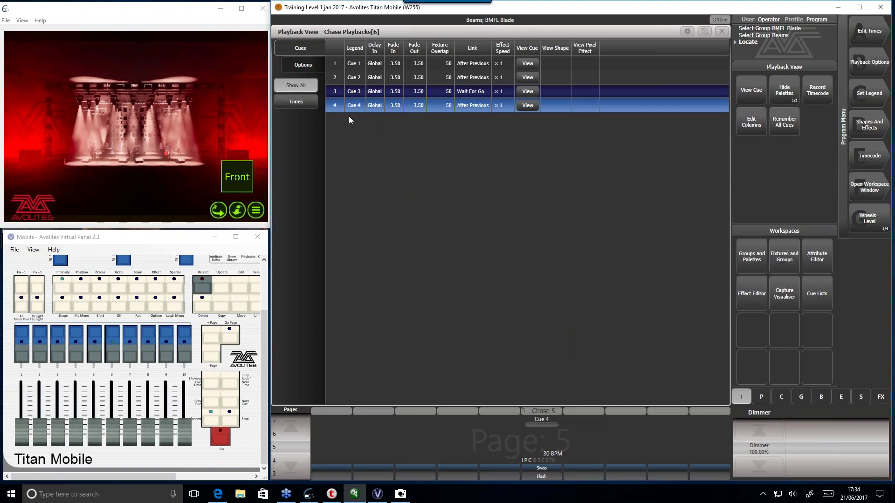
click(111, 432)
scroll(111, 429, up, 5)
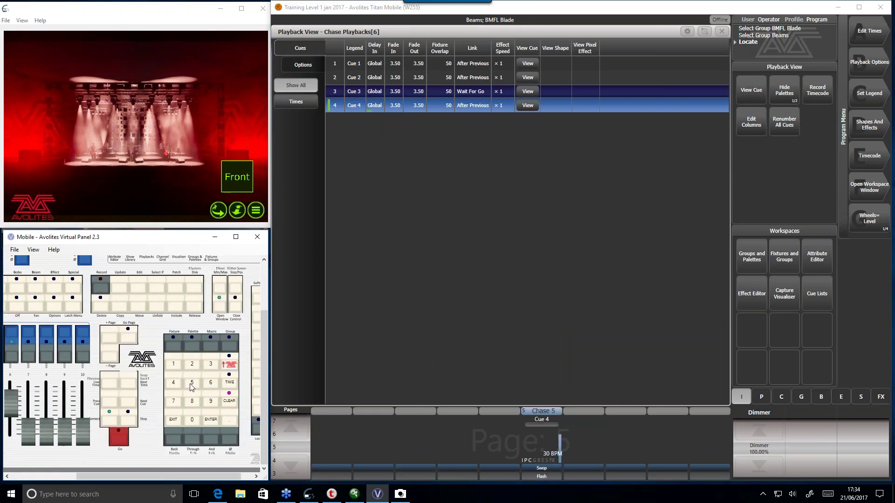
drag(153, 476, 65, 466)
- Run the chase at full fader level and advance it backwards from cue 4 to cue 1
mouse_move(115, 397)
mouse_down()
mouse_move(116, 452)
mouse_move(114, 385)
mouse_up()
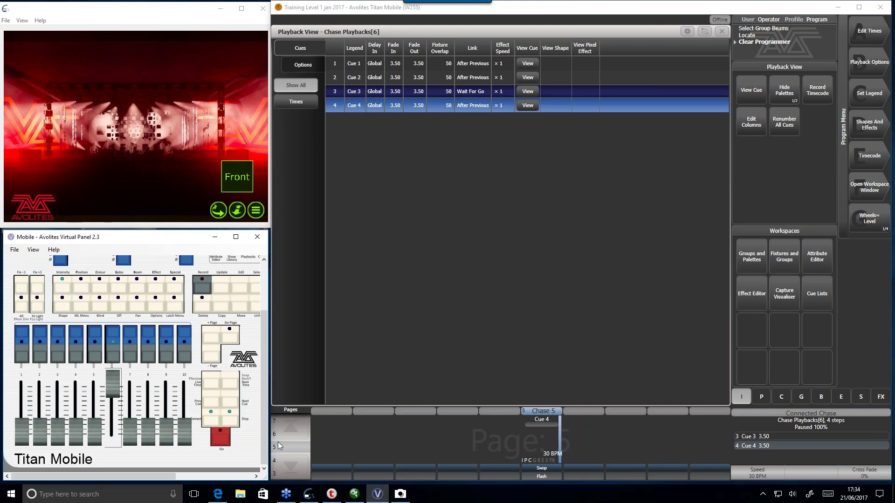
click(221, 442)
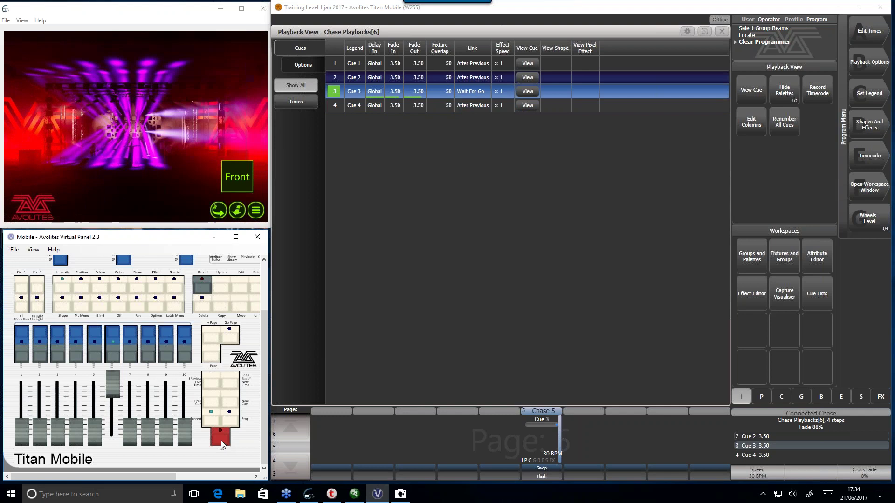
click(222, 442)
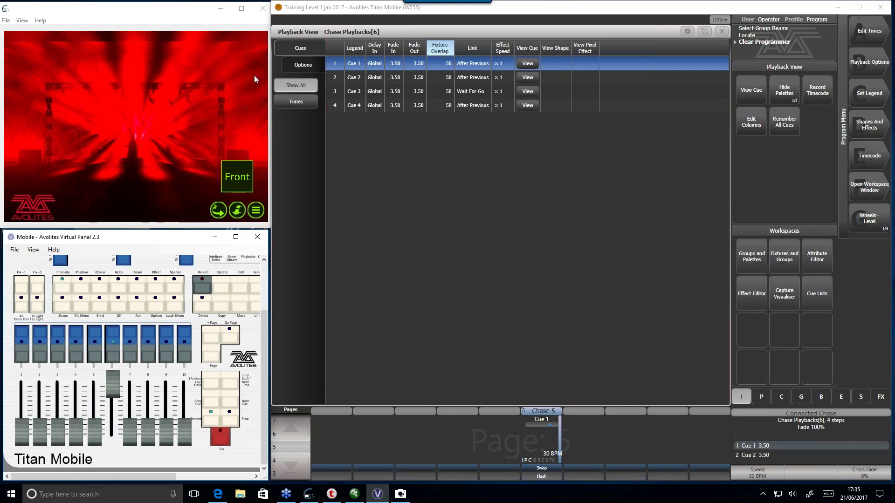
- Set the chase's Play Order to Bounce and lower fader 6 to stop the chase
click(315, 68)
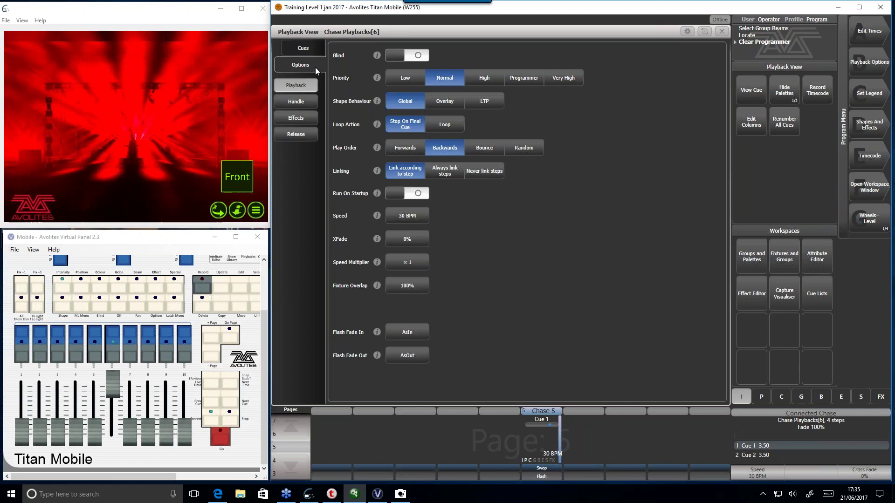
click(487, 149)
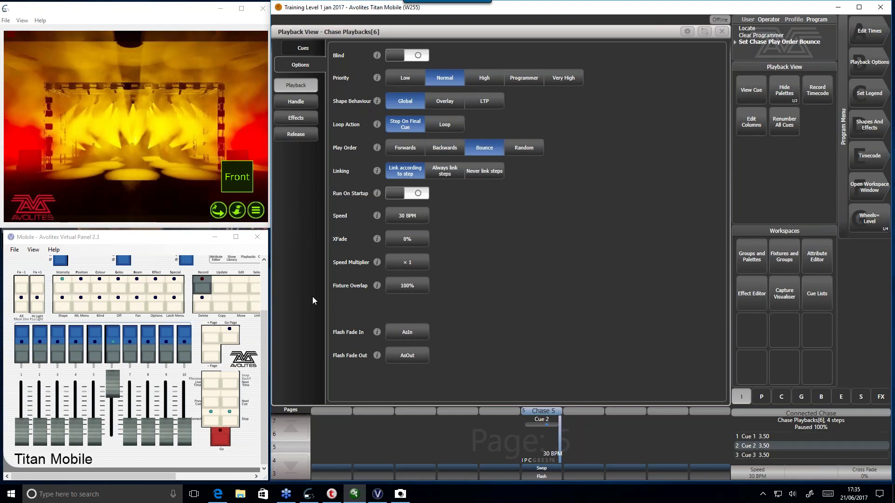
drag(111, 383, 111, 445)
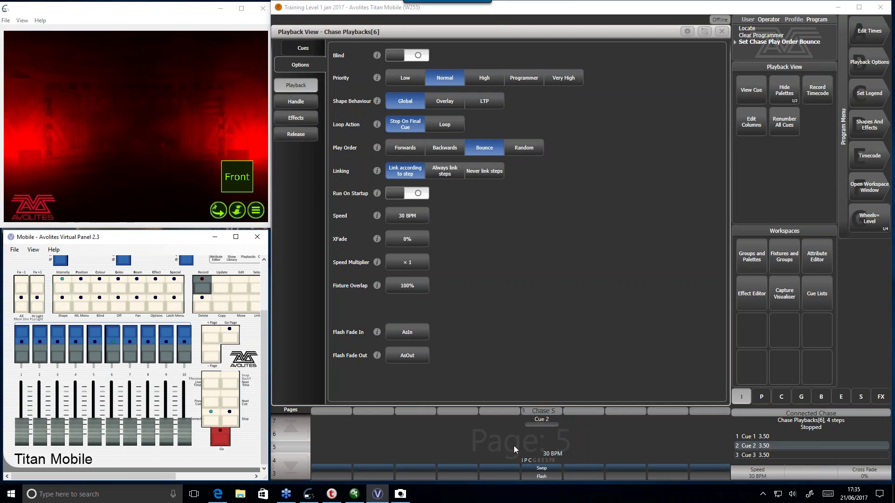
- Set the link of cue 3 to After Previous in the chase's cue list
click(539, 442)
click(722, 222)
click(302, 55)
click(470, 93)
click(871, 66)
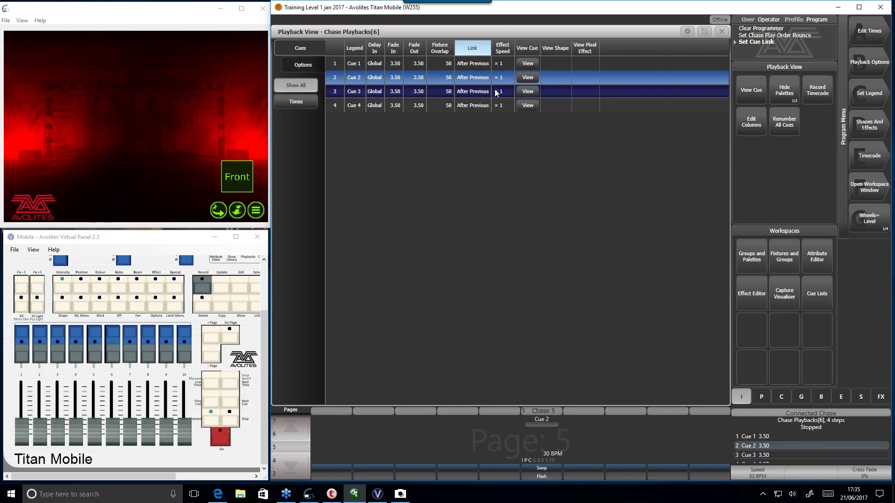
- Run the chase in bounce order by raising fader 6, watch its cues, and lower the fader to stop it
click(111, 440)
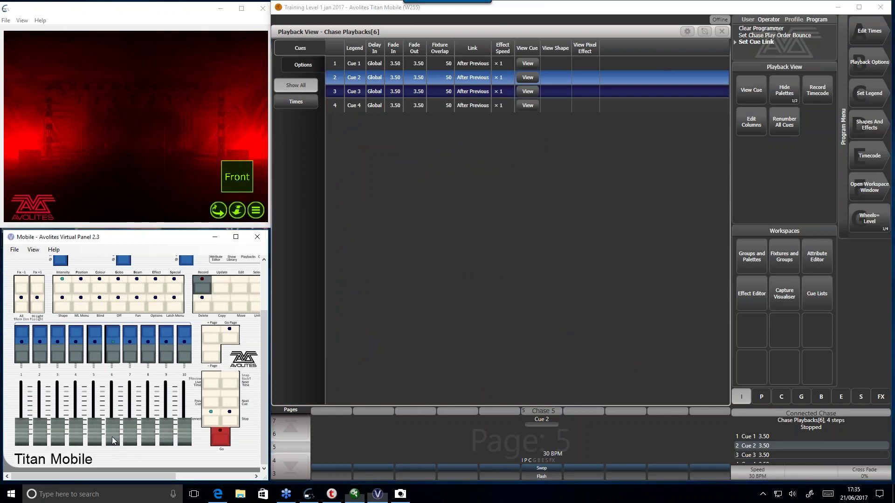
drag(112, 437, 112, 385)
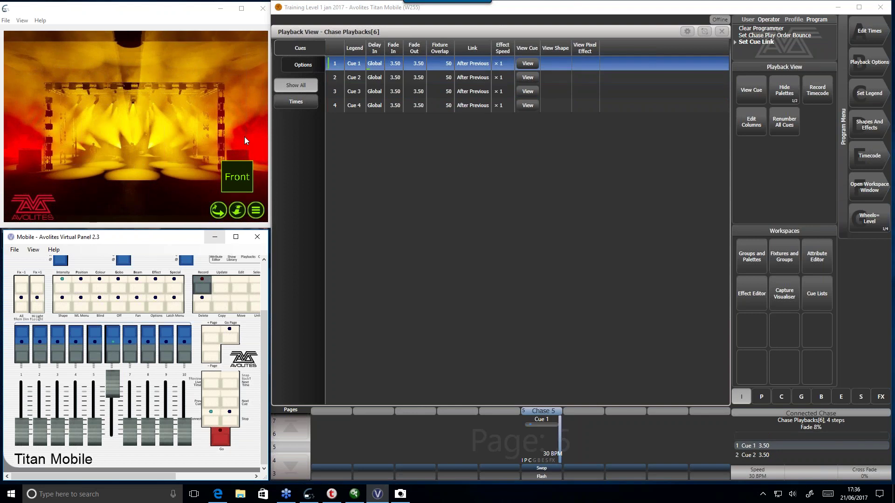
drag(112, 385, 155, 476)
click(36, 334)
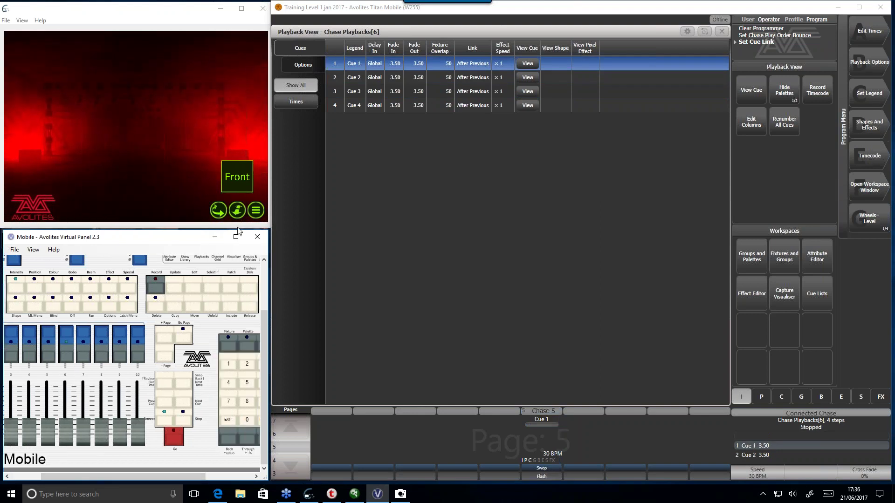
- Set the chase's Play Order to Random and start the chase by raising fader 6
click(306, 65)
click(527, 152)
drag(144, 477, 112, 476)
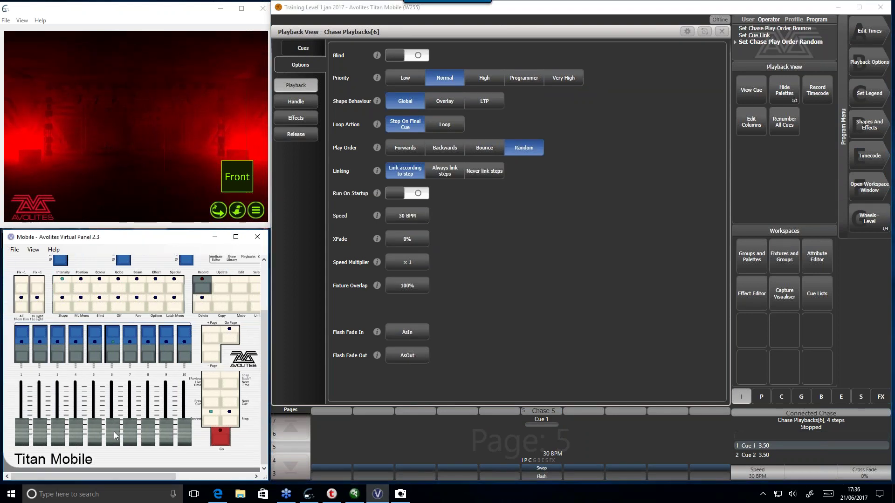
drag(113, 436, 114, 388)
- Follow the random cue order in the chase's cue list and stop the chase by lowering fader 6
click(529, 441)
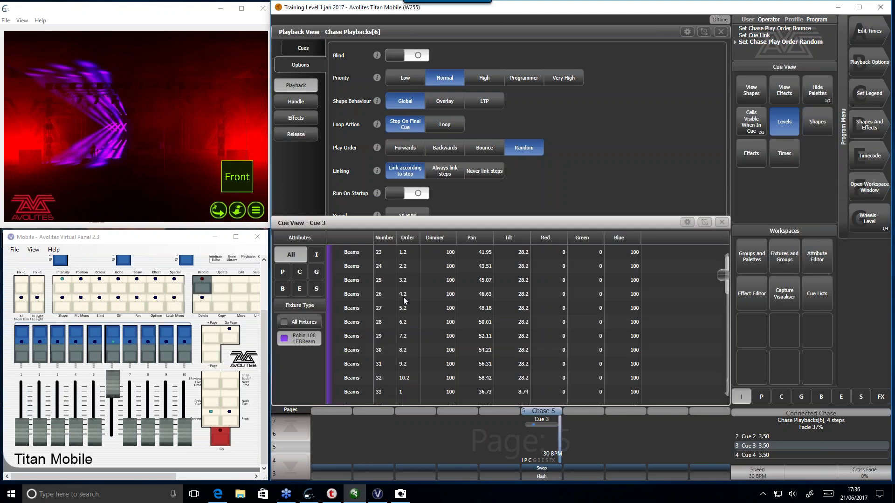
click(722, 222)
click(300, 48)
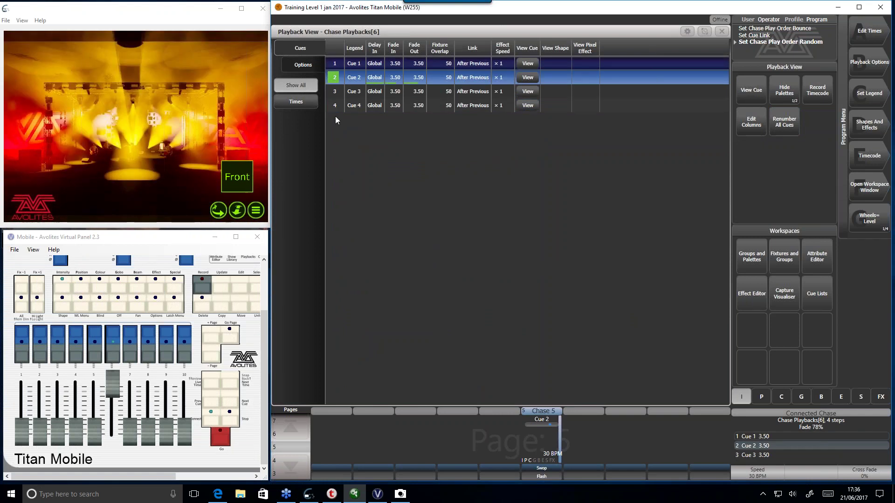
click(303, 65)
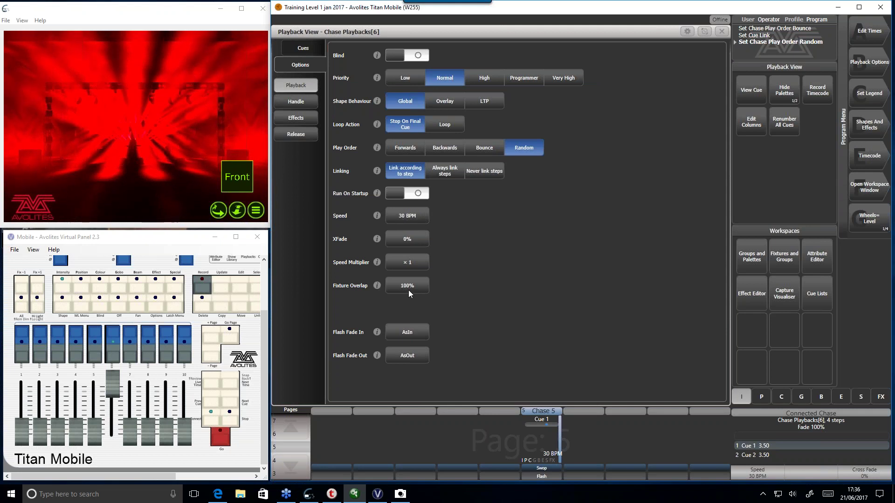
drag(110, 380, 111, 436)
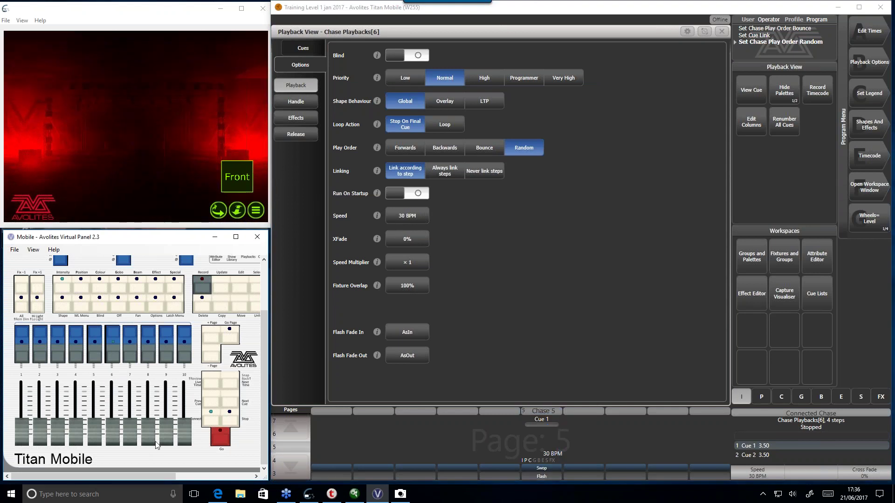
- Set the chase's fixture overlap to 70% in its edit times settings
click(303, 48)
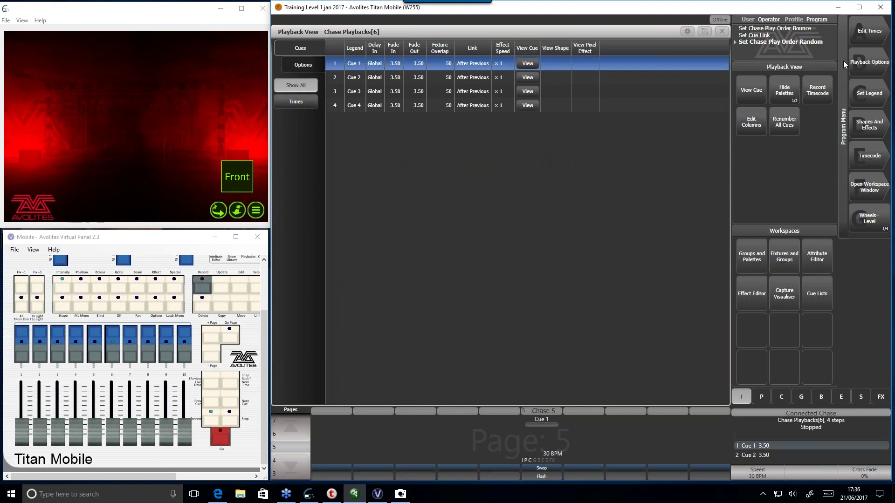
click(871, 33)
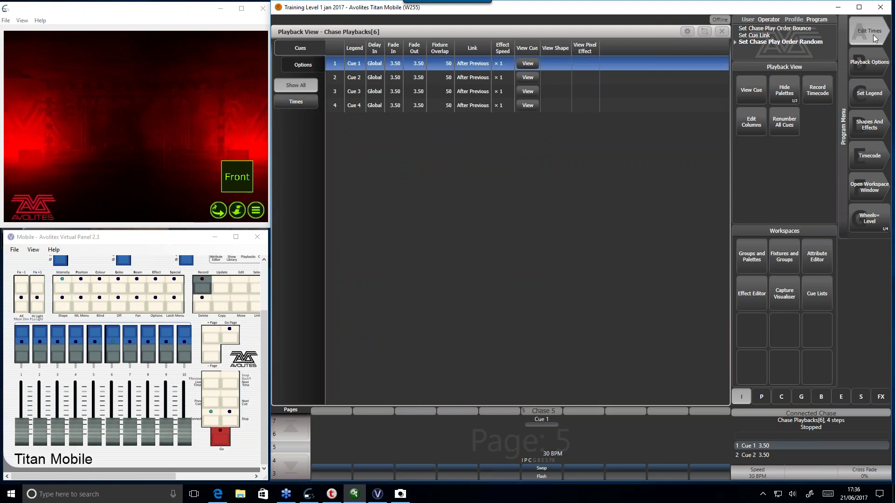
click(535, 443)
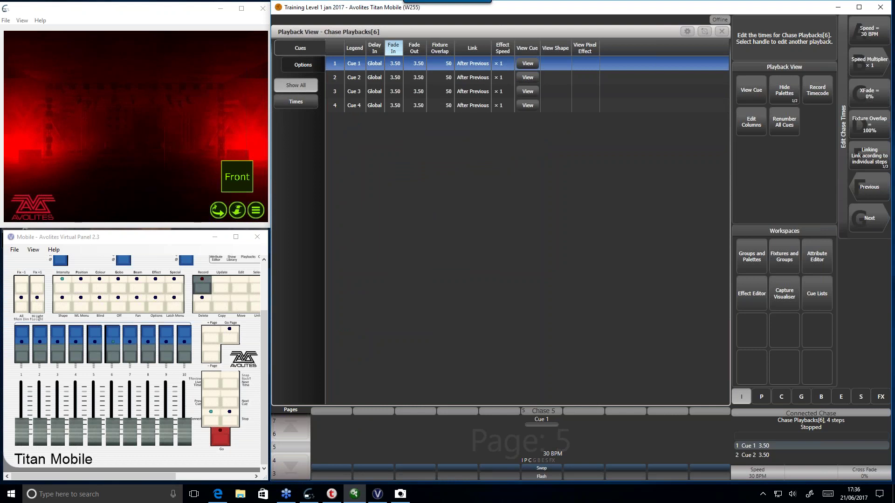
click(869, 128)
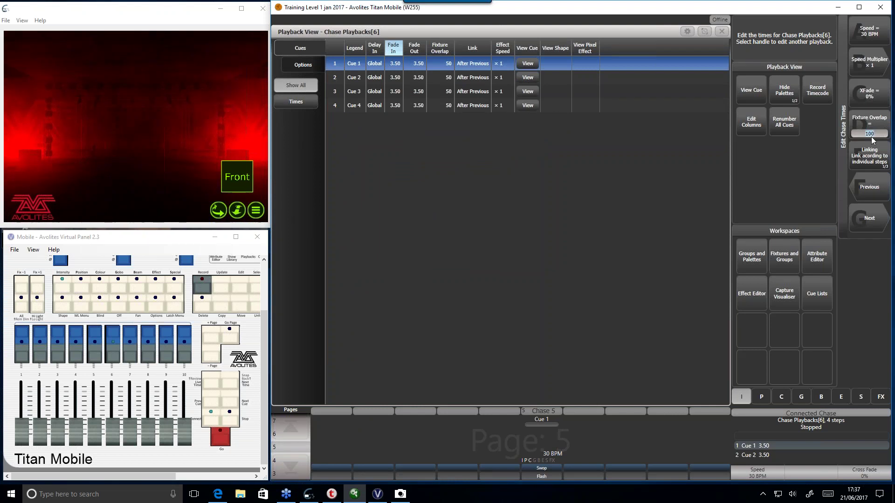
text(70)
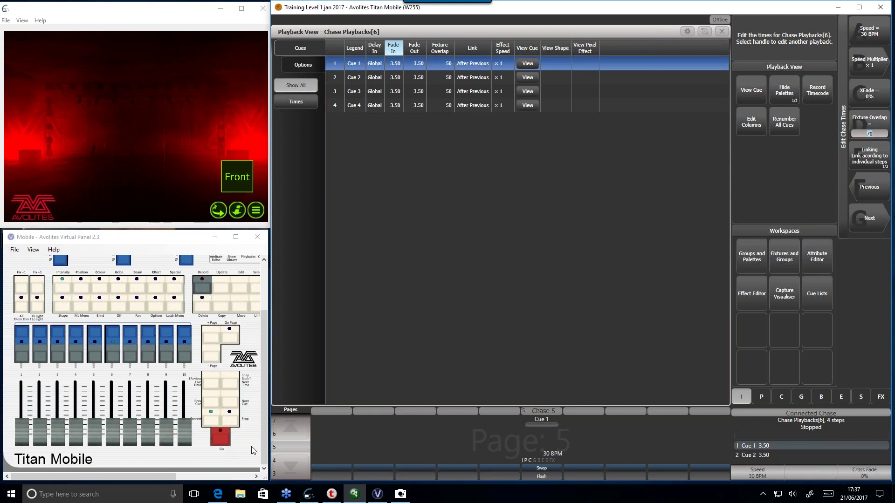
drag(93, 476, 152, 477)
click(232, 420)
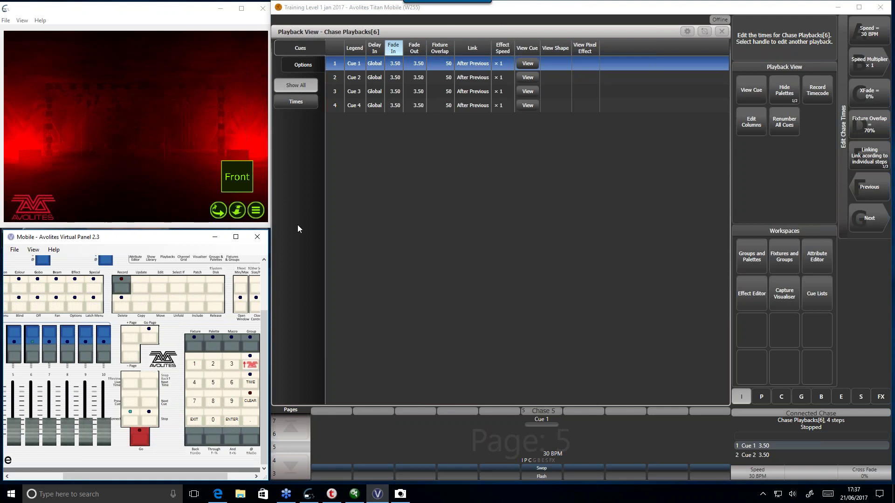
click(195, 421)
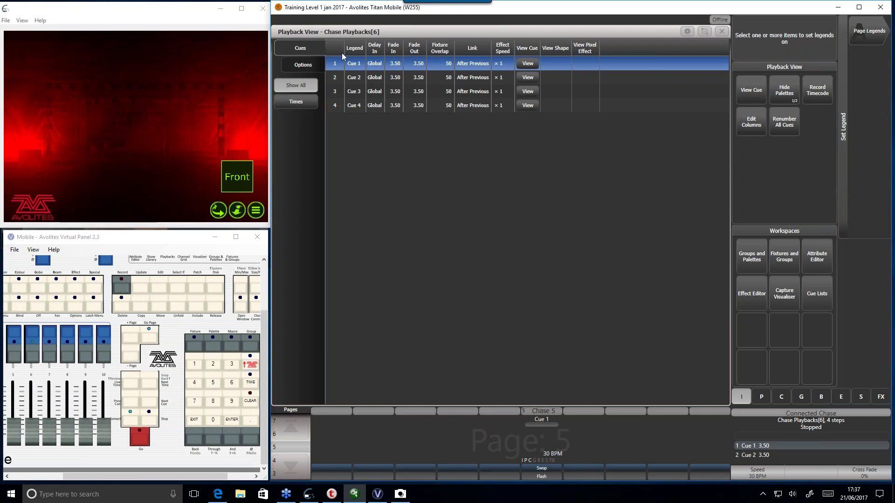
- Set the legend of the chase's cue 1 to "Beams"
click(353, 63)
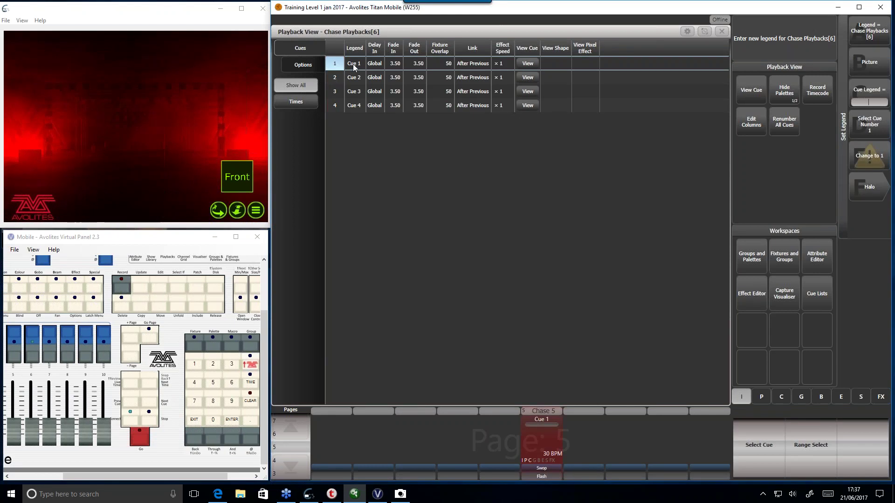
click(195, 423)
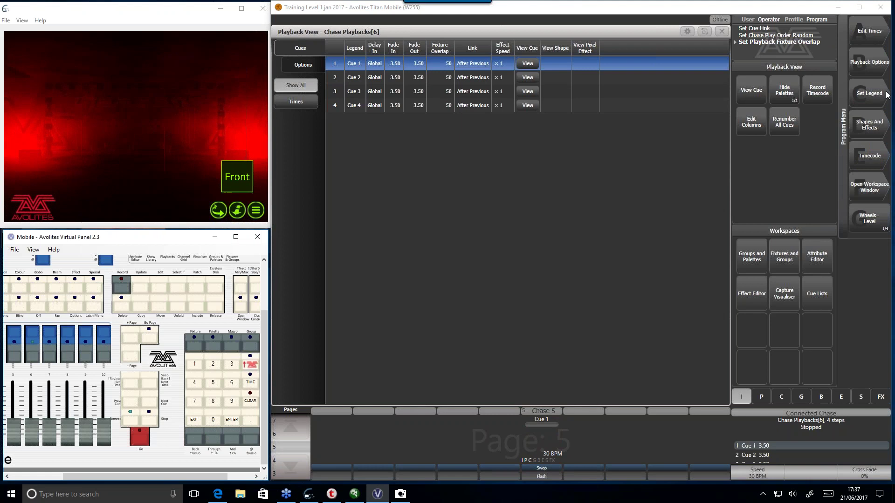
click(870, 93)
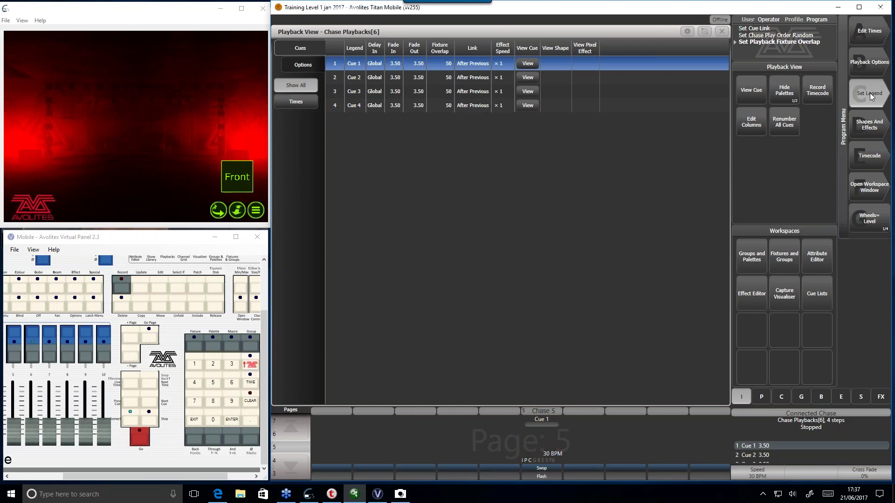
click(354, 63)
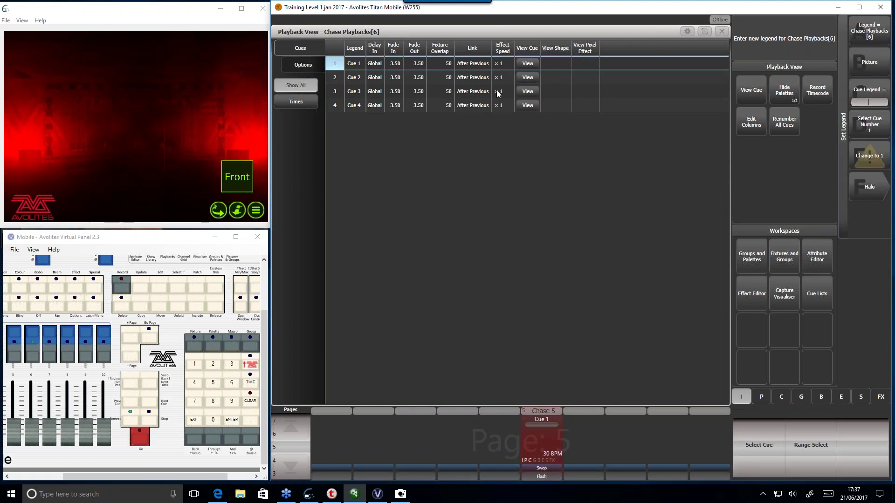
text(Eeams)
key(Return)
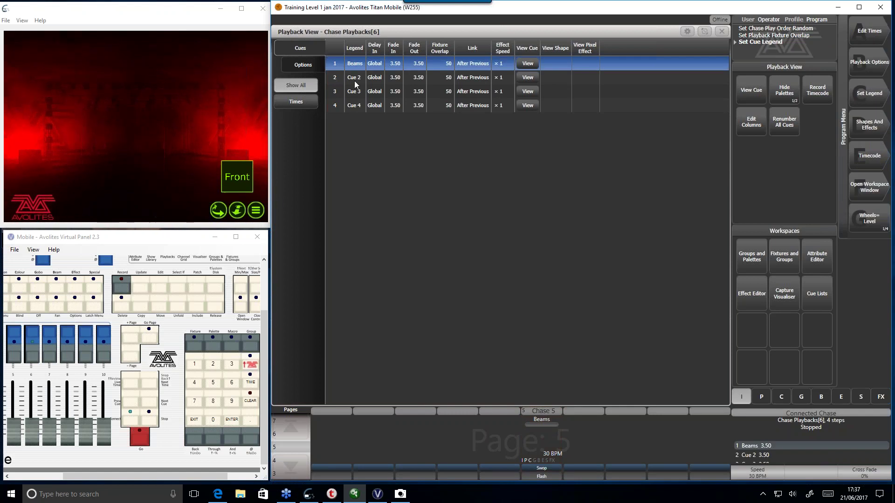
- Widen the Legend column of the cue list and set cue 2's legend to "BMFL ESCENARIO"
drag(365, 47, 413, 49)
click(382, 74)
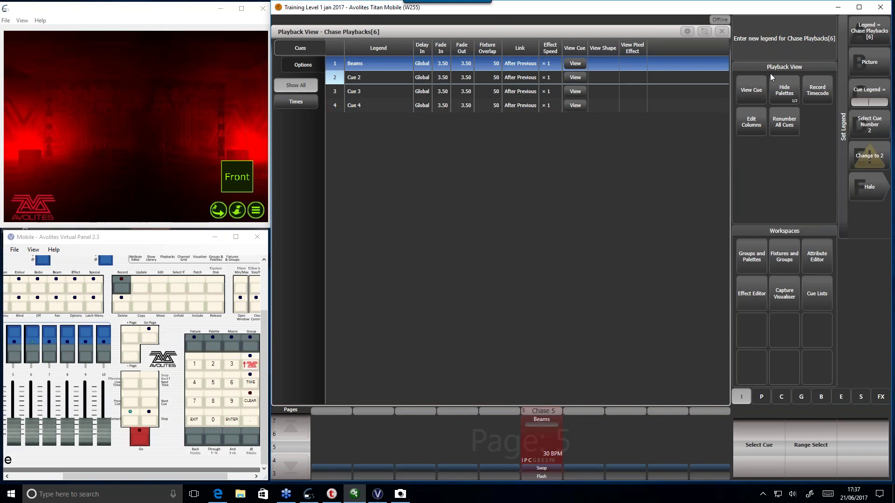
text(BMFL ESCENARIO)
key(Return)
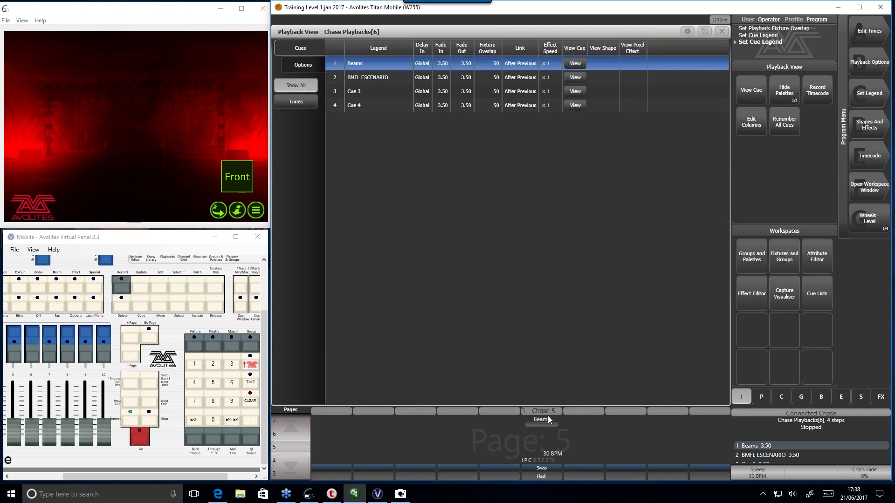
- Unfold the chase on Playbacks[6] so its individual cues are laid out on the playback faders
click(178, 311)
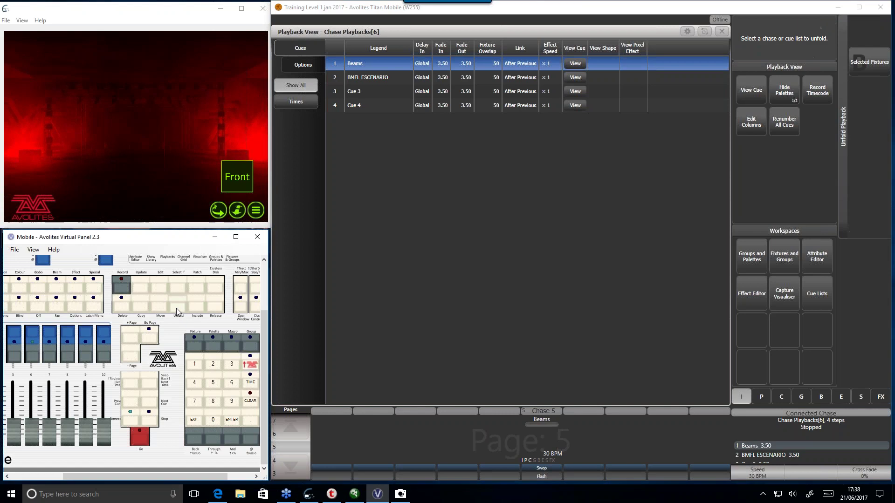
click(540, 441)
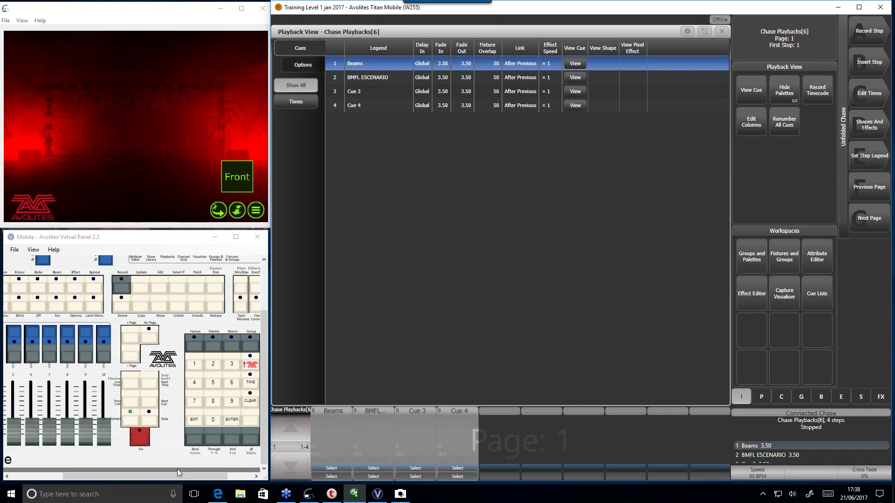
drag(185, 477, 128, 478)
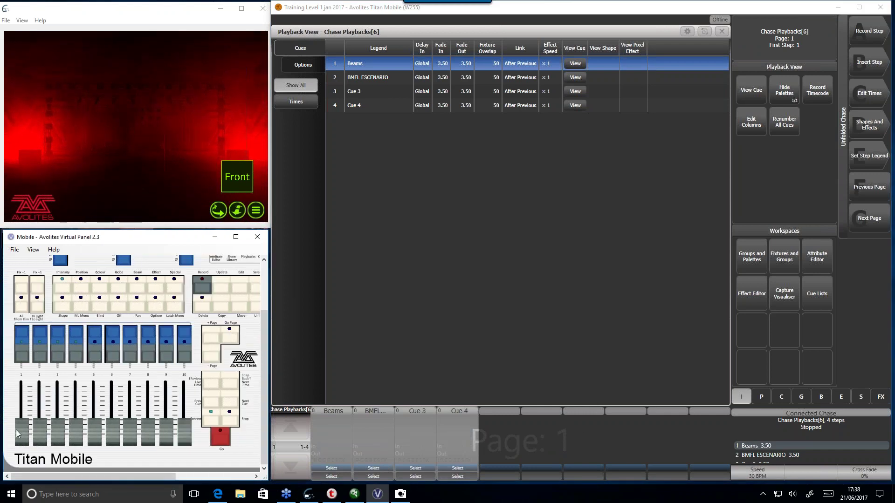
- Preview the four unfolded cues one after another by raising and lowering faders 1 to 4
drag(21, 430, 23, 371)
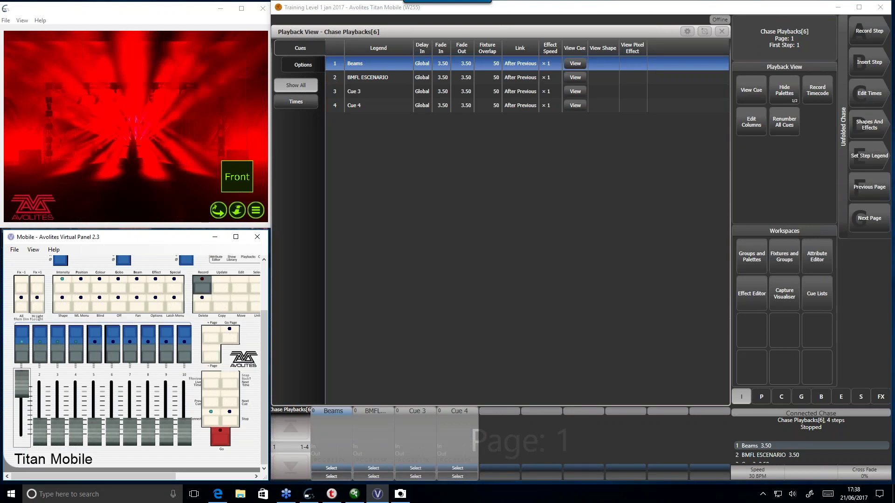
drag(18, 374, 60, 356)
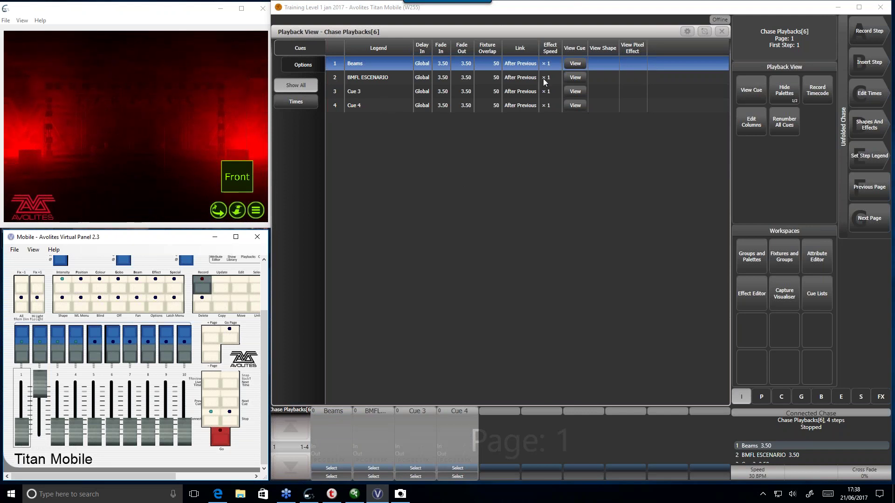
drag(38, 390, 57, 383)
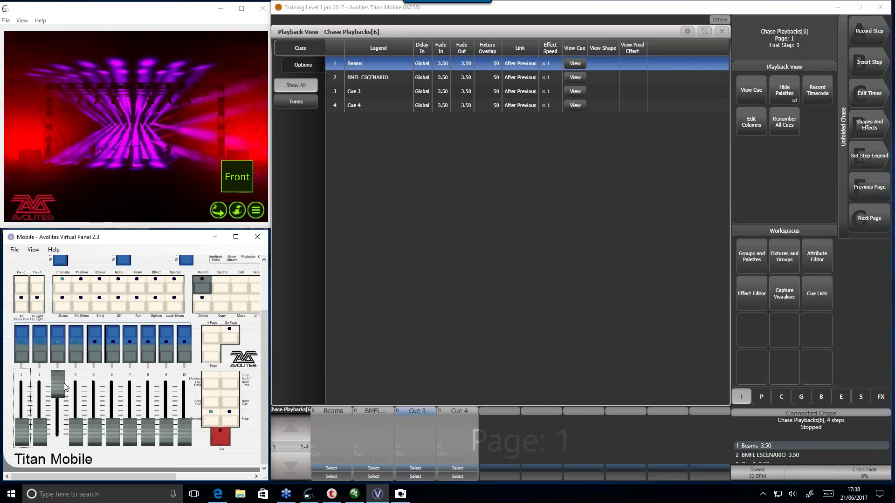
drag(65, 387, 82, 350)
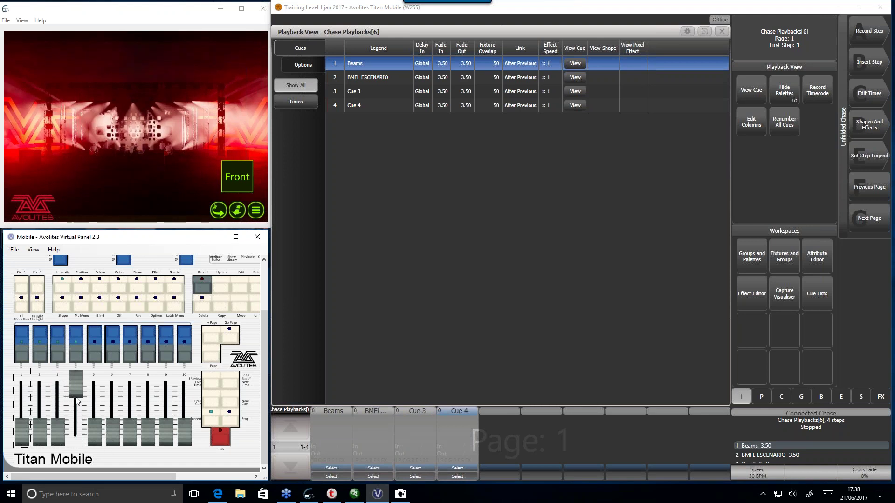
drag(77, 399, 76, 462)
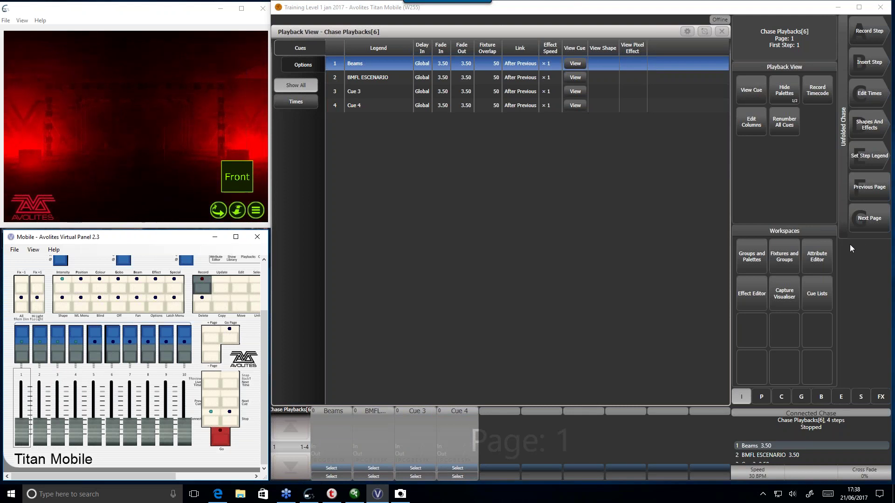
- View the chase's playback options and switch to the Groups and Palettes workspace
click(847, 375)
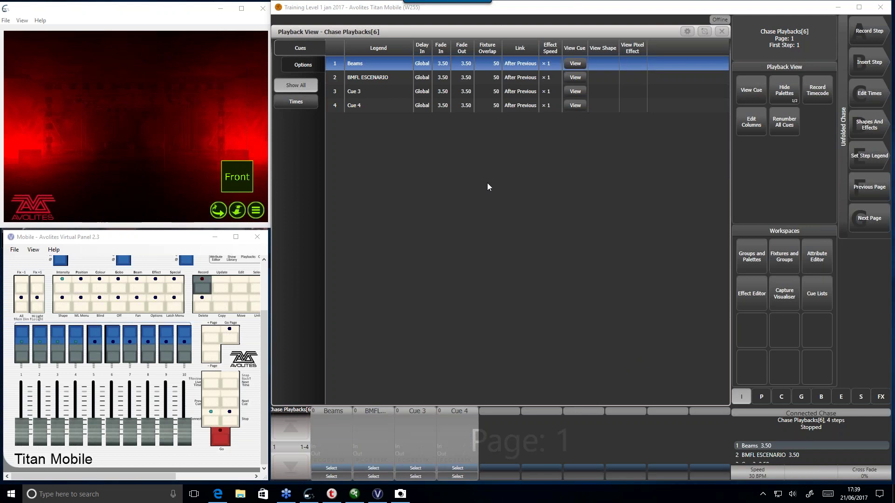
click(321, 67)
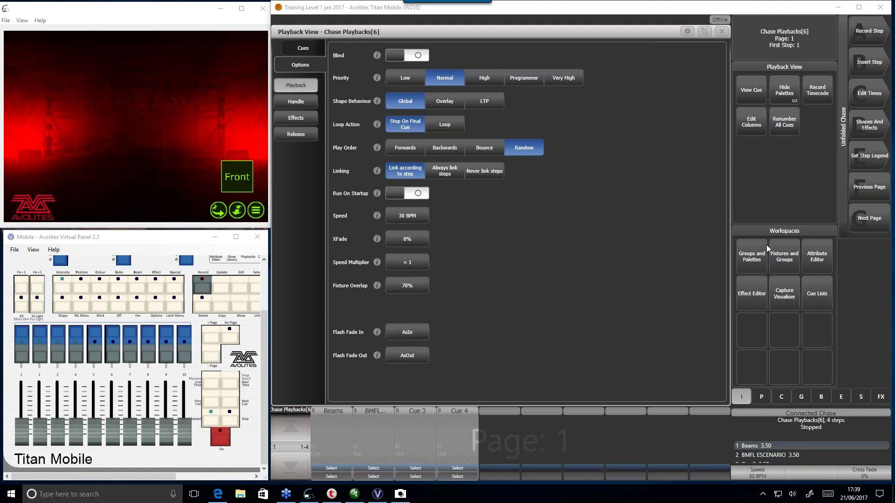
drag(139, 476, 191, 476)
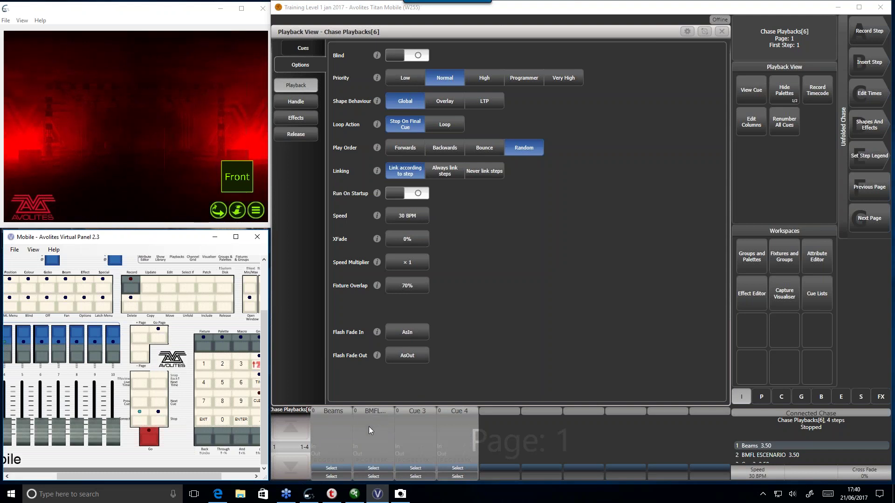
click(752, 256)
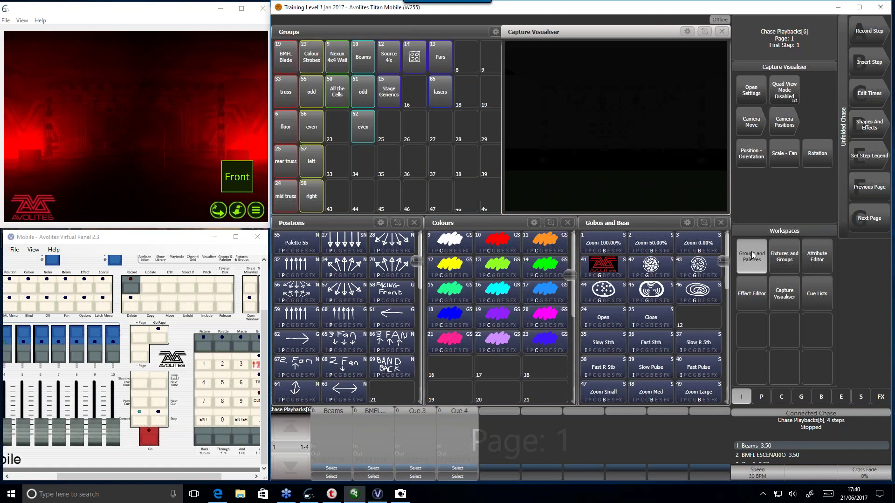
click(333, 61)
drag(203, 477, 235, 477)
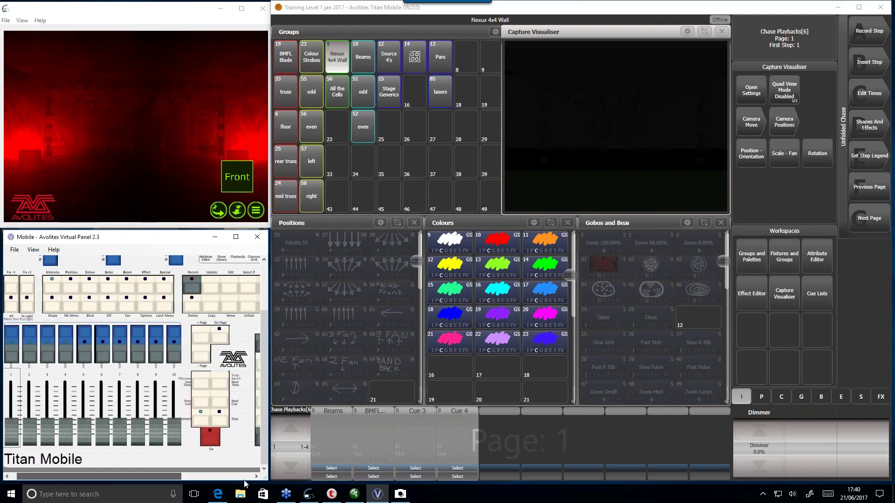
click(241, 435)
click(515, 250)
click(741, 402)
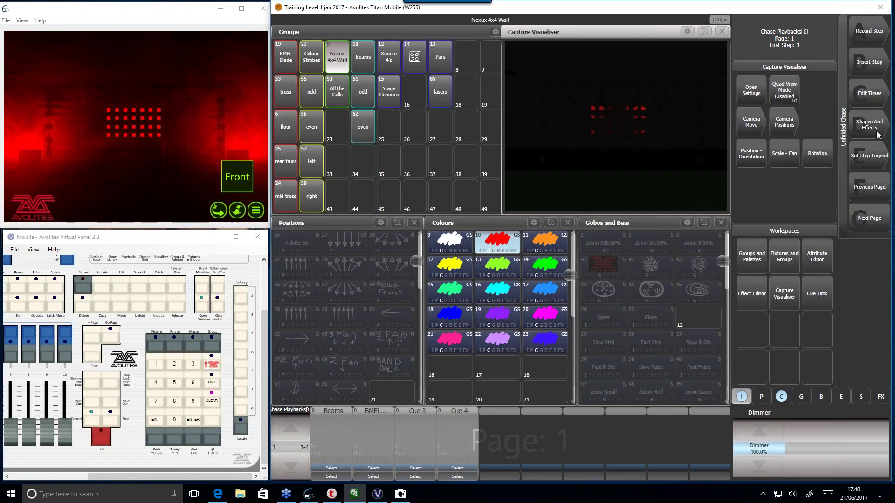
click(213, 402)
- Select and locate the All the Cells group, check its pixel arrangement in the Layout Editor, and close the editor
click(342, 90)
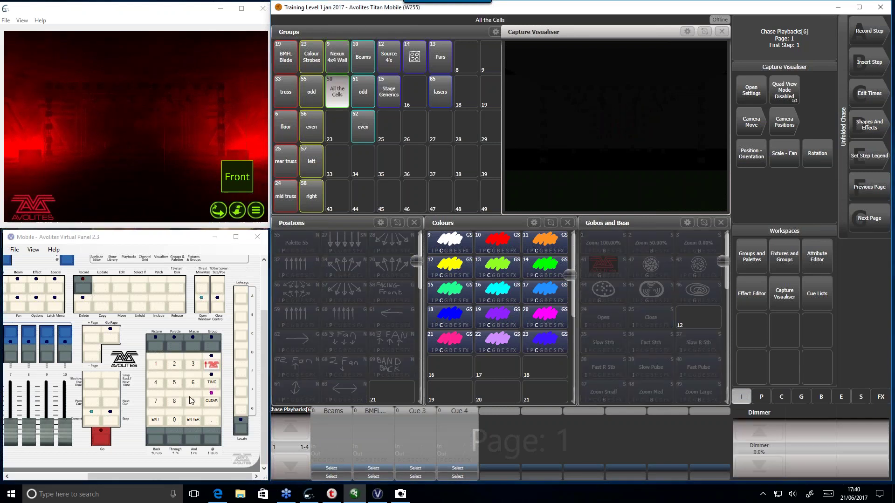
click(207, 347)
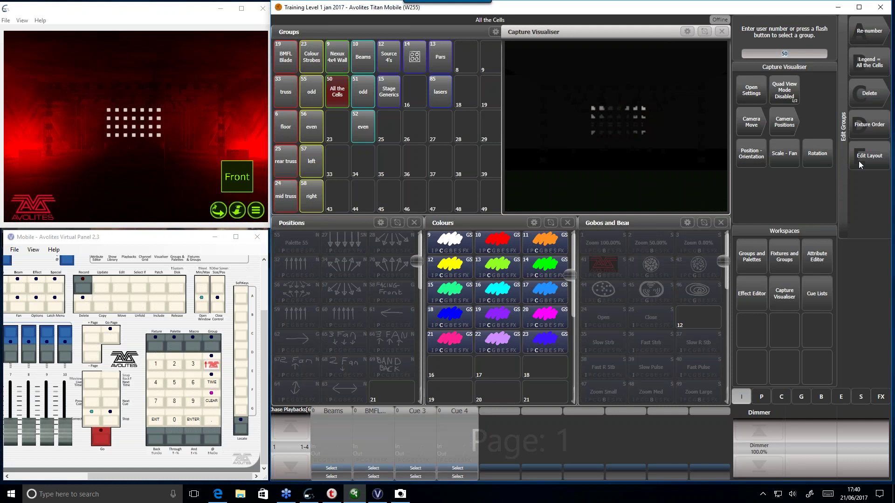
click(861, 159)
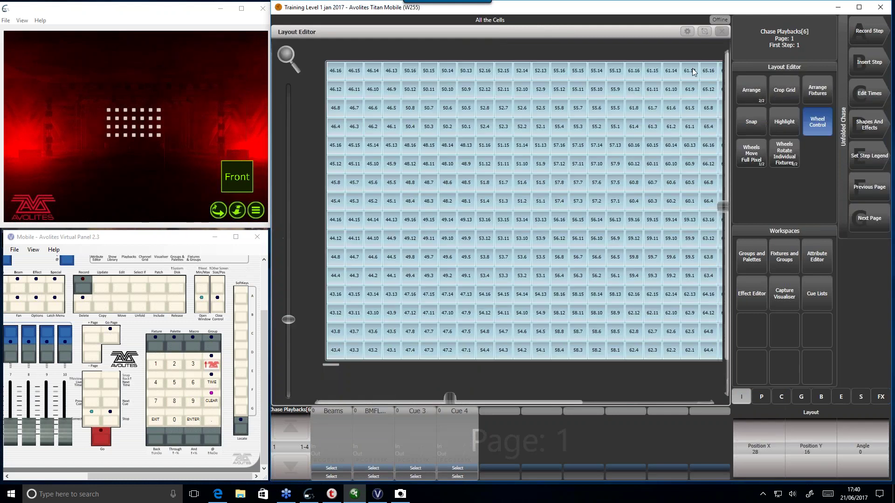
click(722, 31)
- Create a pixel map effect for the All the Cells group and add a Swirl element to Layer 1
click(881, 135)
click(880, 65)
click(870, 32)
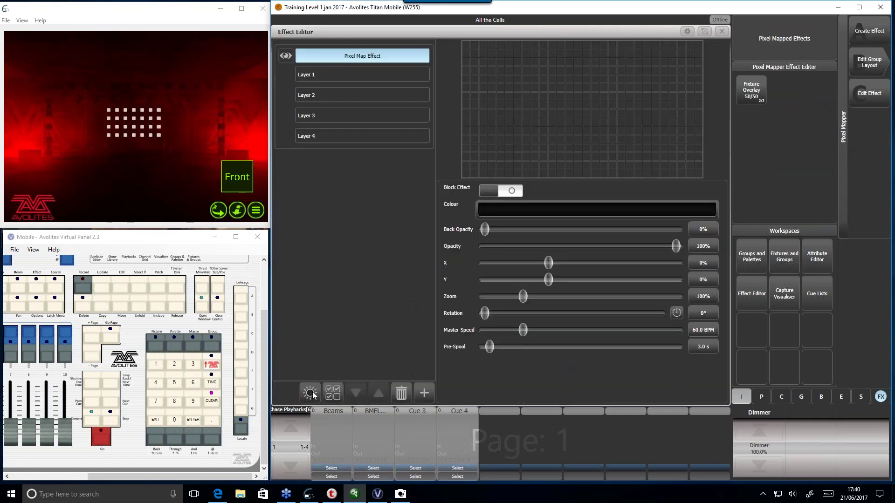
click(380, 79)
click(421, 392)
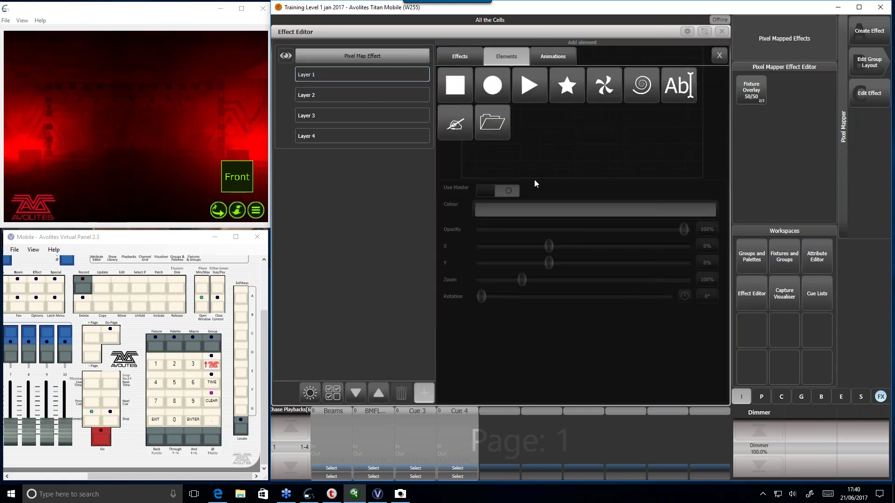
click(604, 86)
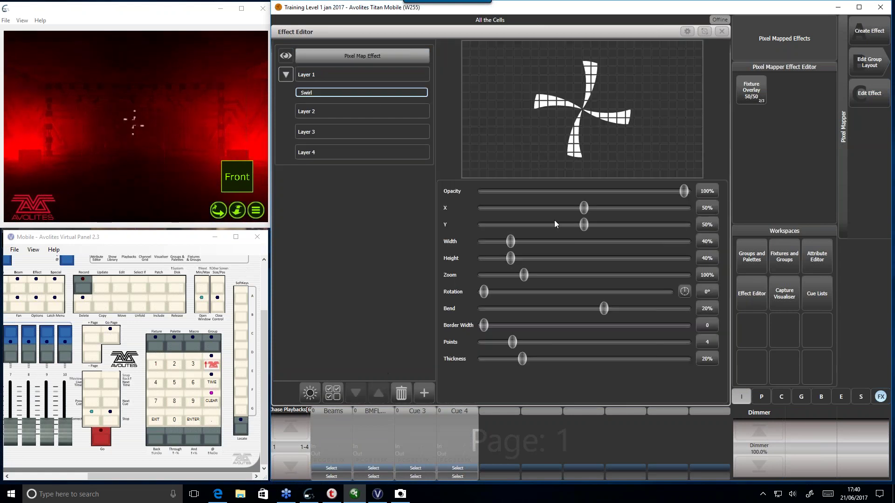
- Set the Swirl element's zoom to 500% and add a Spin Animation to it
drag(586, 275, 688, 275)
click(421, 394)
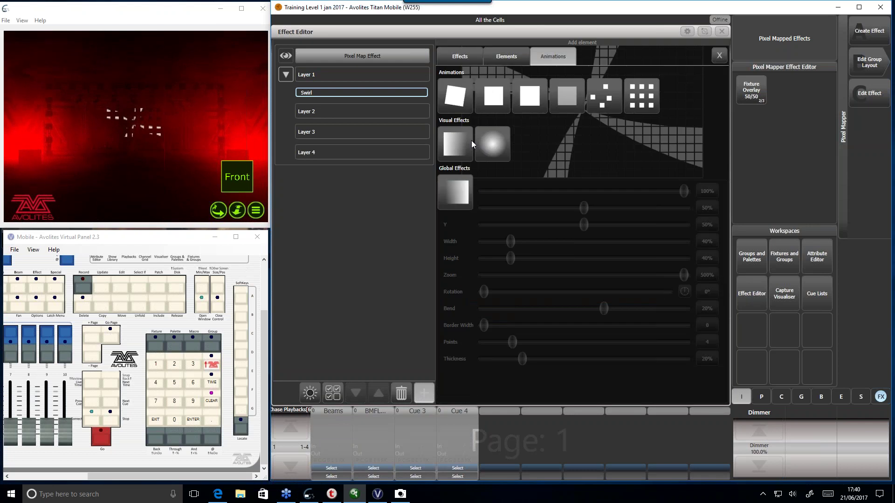
click(456, 96)
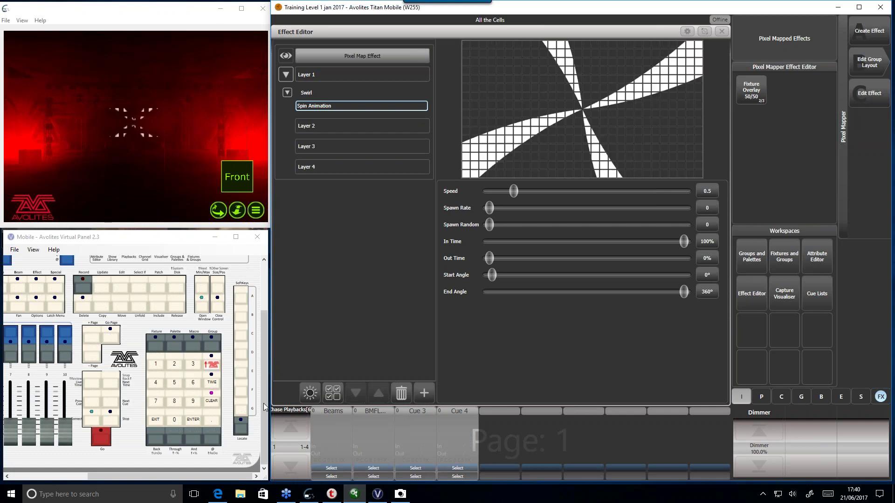
- Record the pixel map effect into cue 1 of the unfolded chase, replacing the existing cue
click(83, 286)
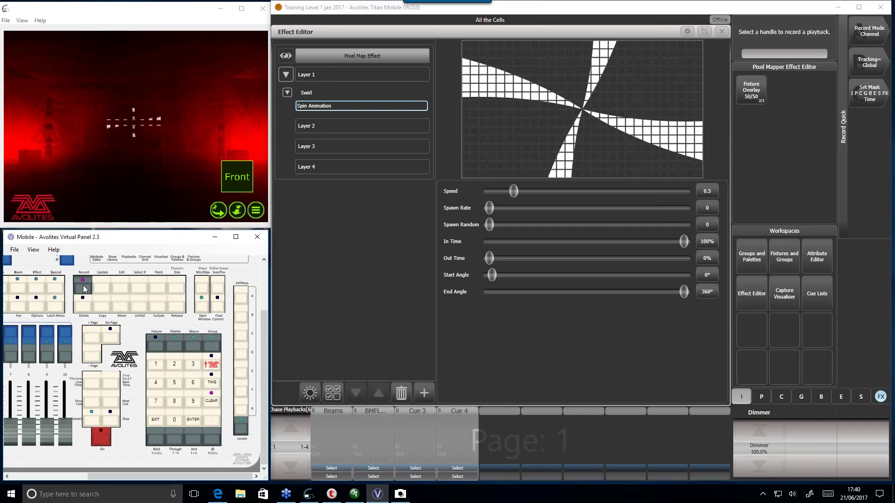
click(870, 125)
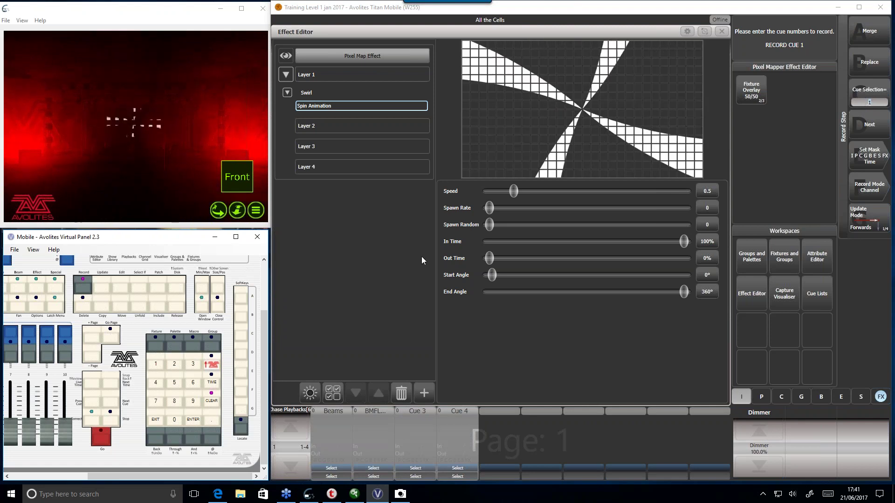
click(193, 420)
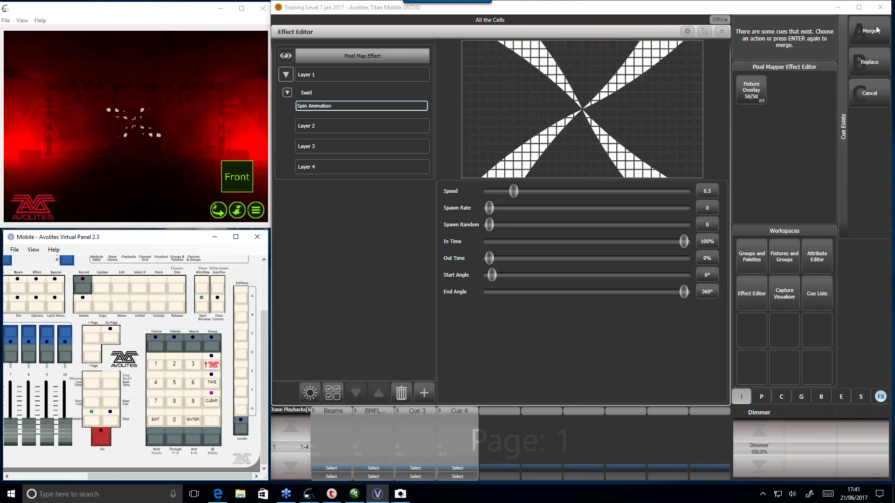
click(876, 66)
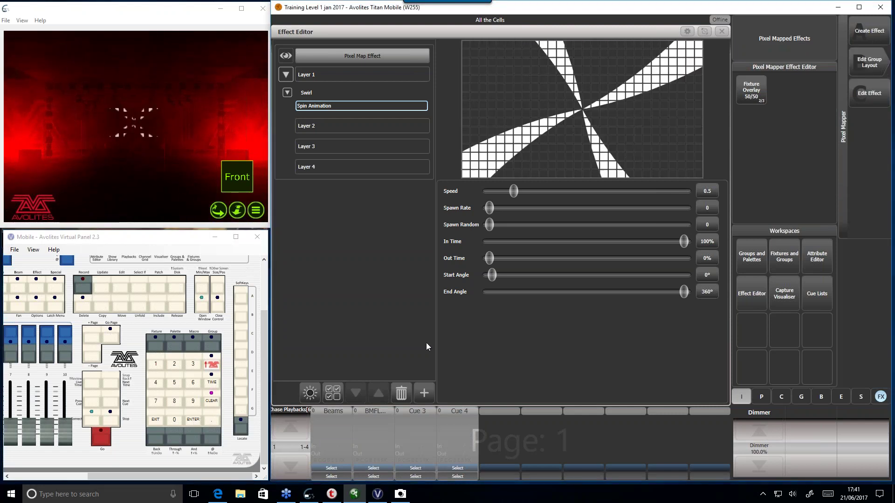
- Exit the unfolded chase with the programmer cleared and run the chase from its playback fader
click(137, 307)
click(212, 401)
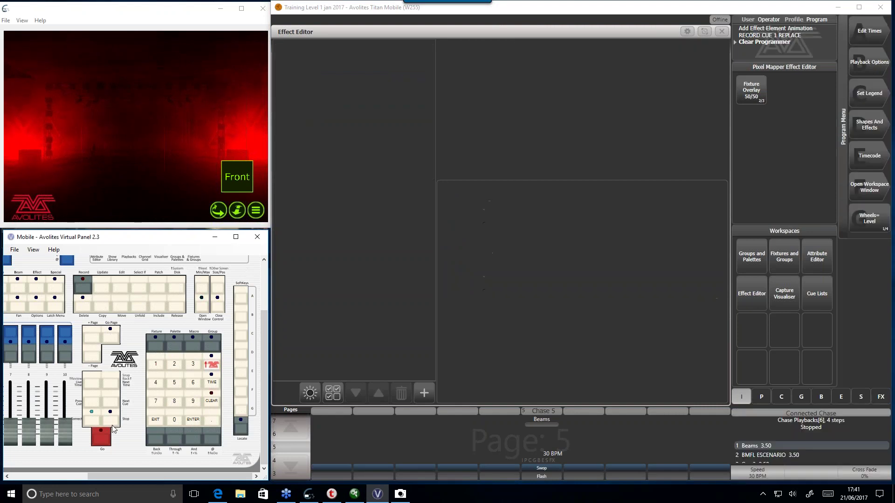
drag(163, 477, 41, 476)
drag(110, 432, 111, 385)
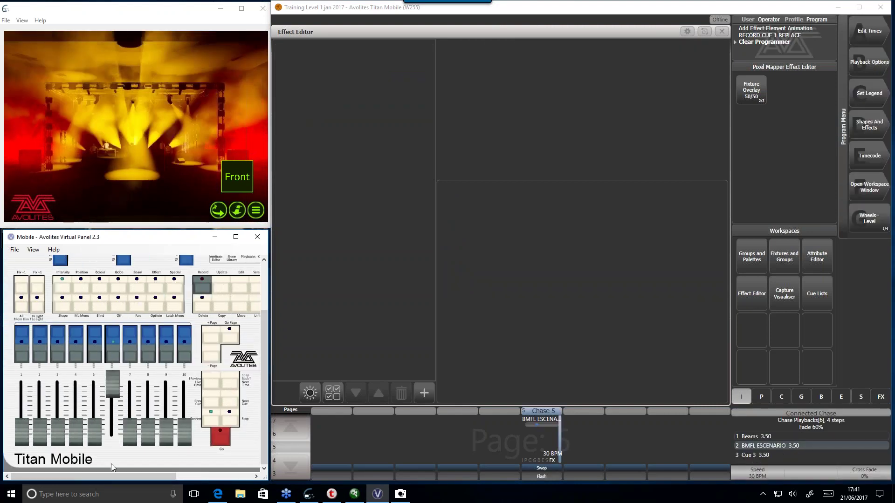
- Release the chase, open its playback view and set the play order to Forwards
drag(115, 475, 156, 476)
click(206, 306)
click(28, 335)
click(535, 446)
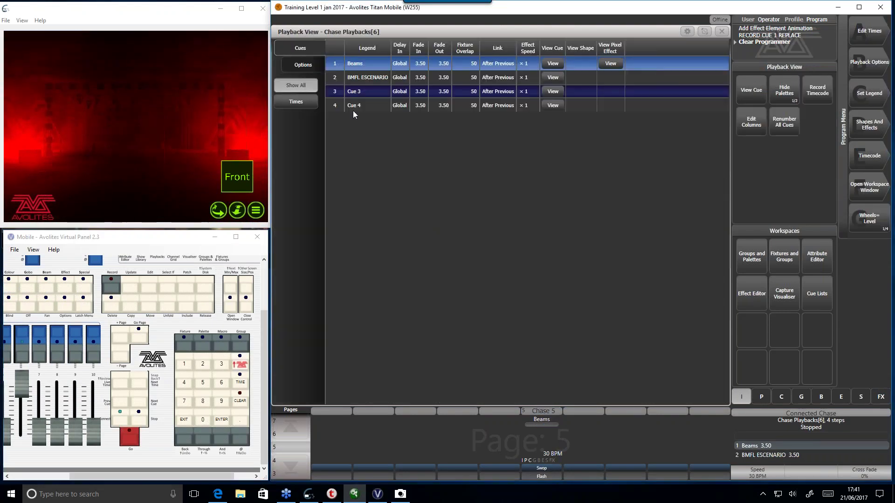
click(93, 245)
click(300, 65)
click(405, 148)
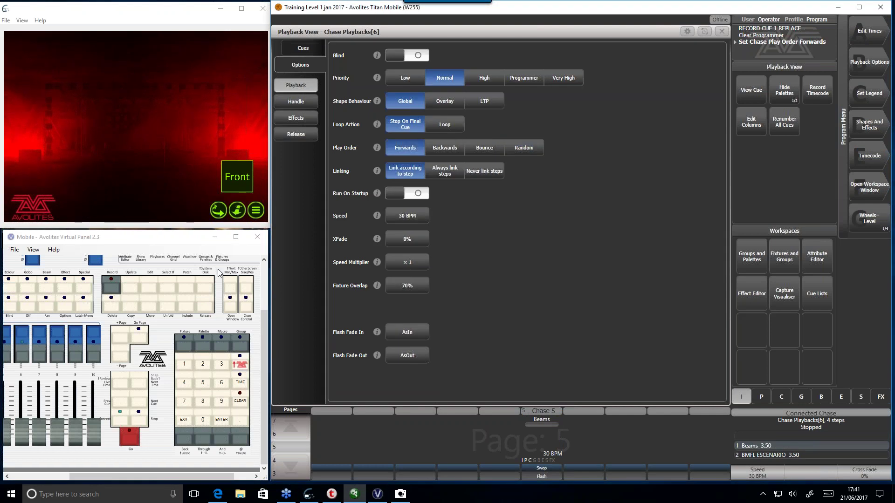
- Run the chase from its fader and follow its progress through the cues in the playback view
click(39, 380)
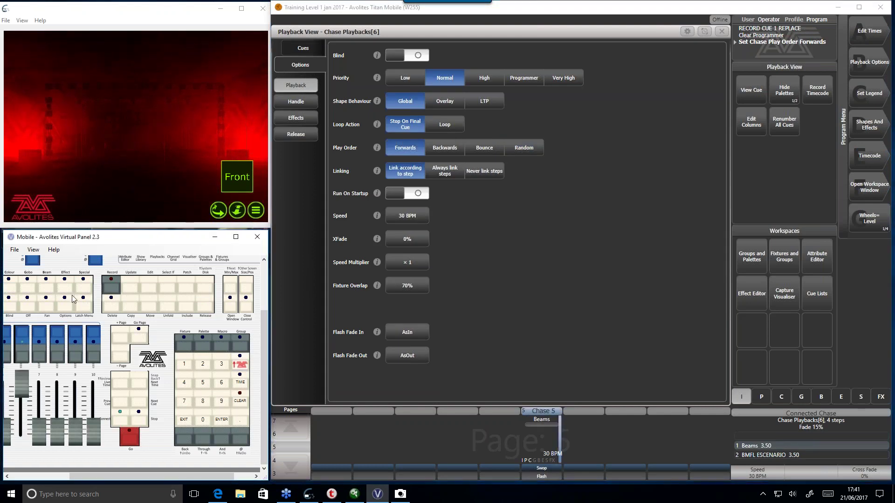
drag(179, 474, 115, 473)
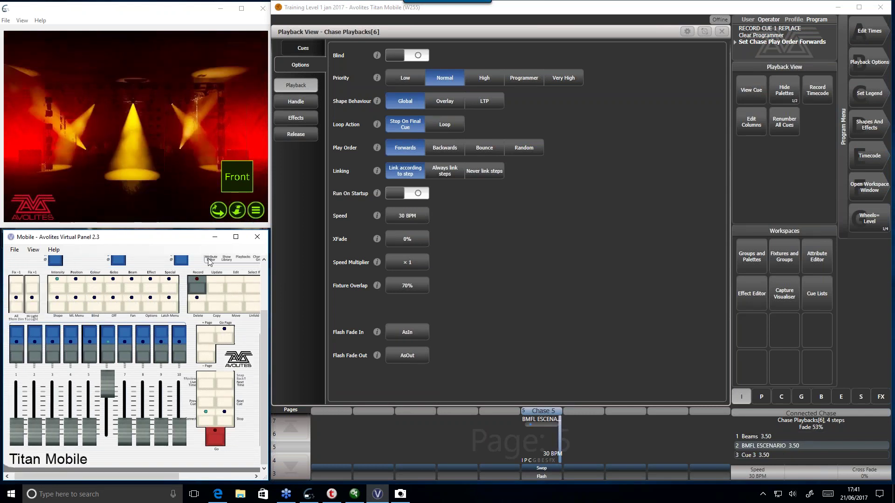
click(303, 48)
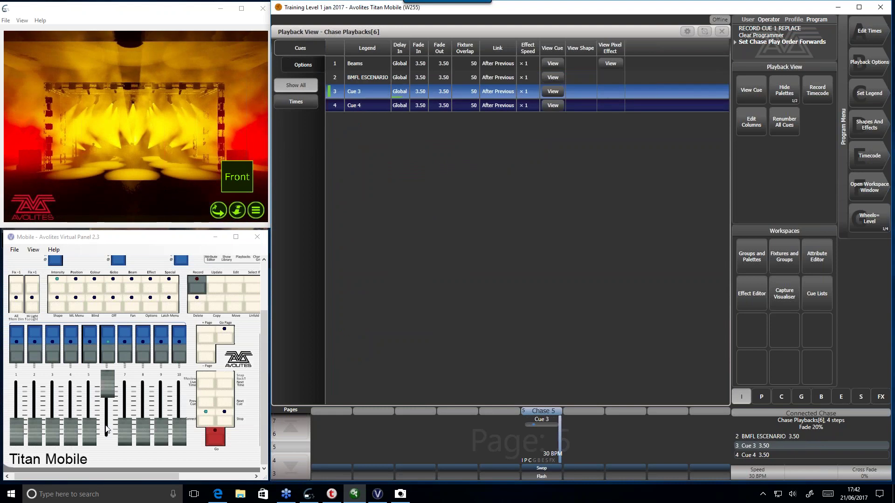
drag(107, 385, 106, 422)
click(233, 471)
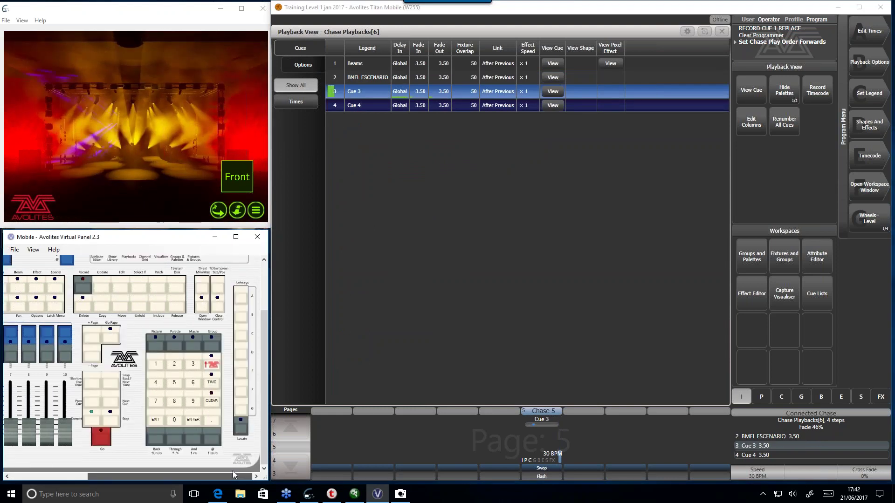
- Close the playback view and, from the Groups and Palettes workspace, set the All the Cells group's dimmer to 100%
click(723, 32)
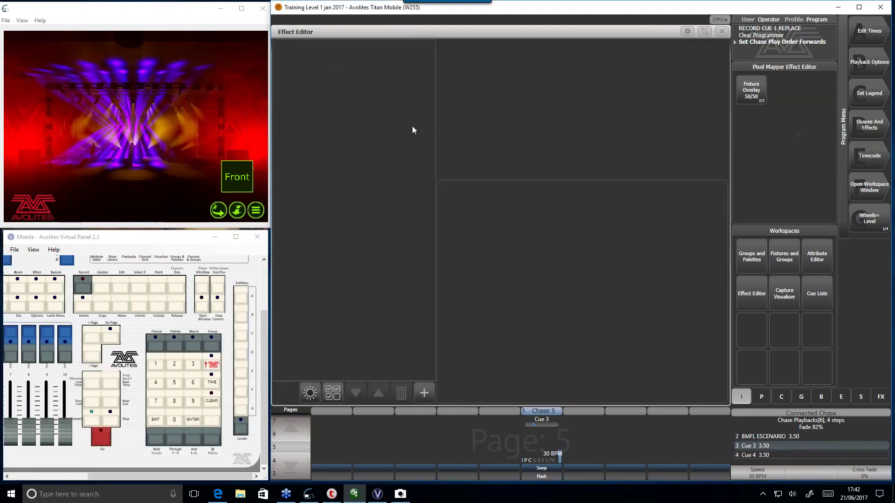
click(756, 267)
click(339, 91)
click(765, 434)
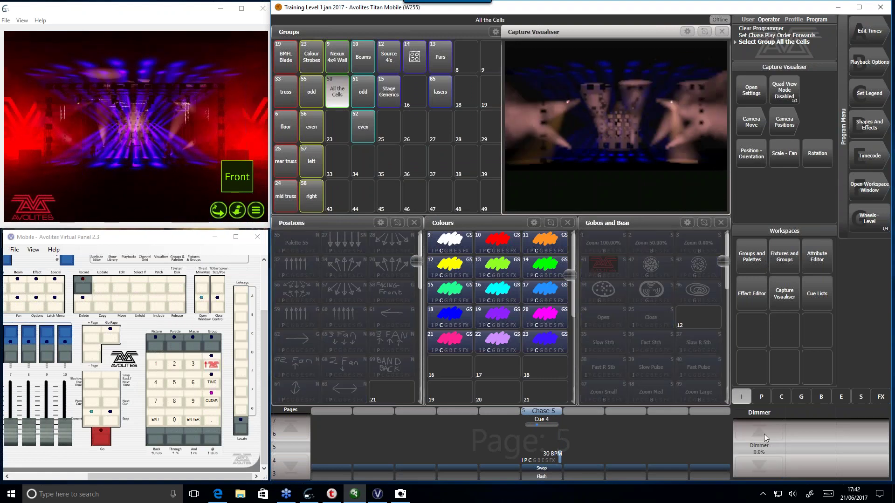
- Record the All the Cells dimmer level into cue 1 of the chase and clear the programmer
click(81, 284)
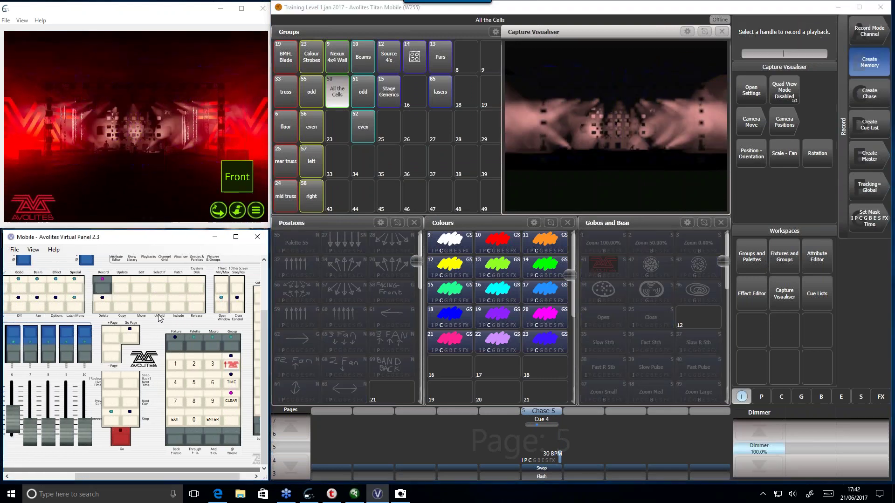
click(114, 430)
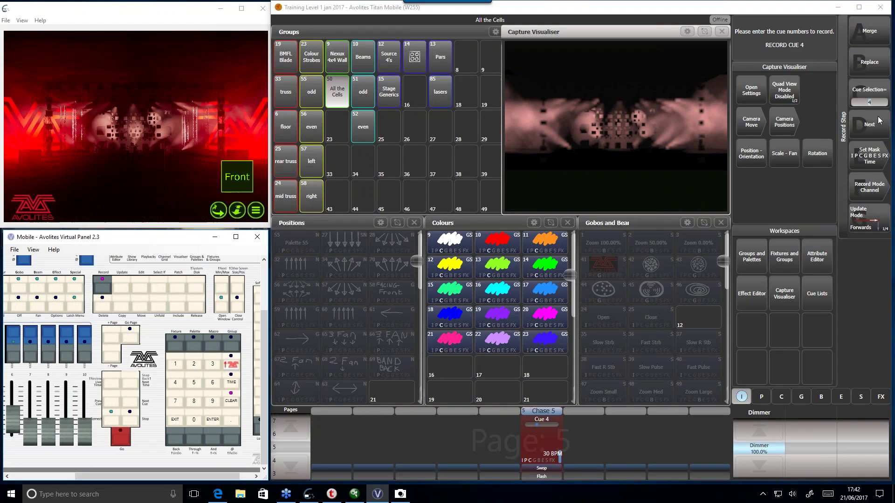
click(176, 366)
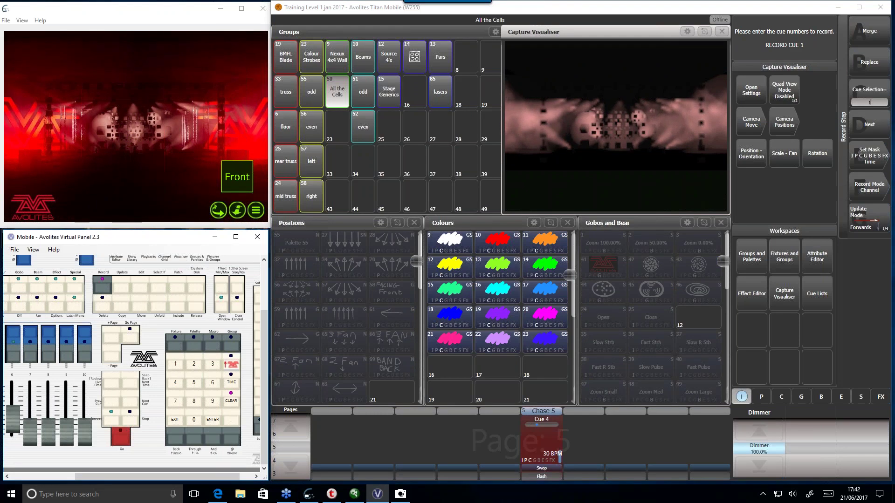
click(213, 420)
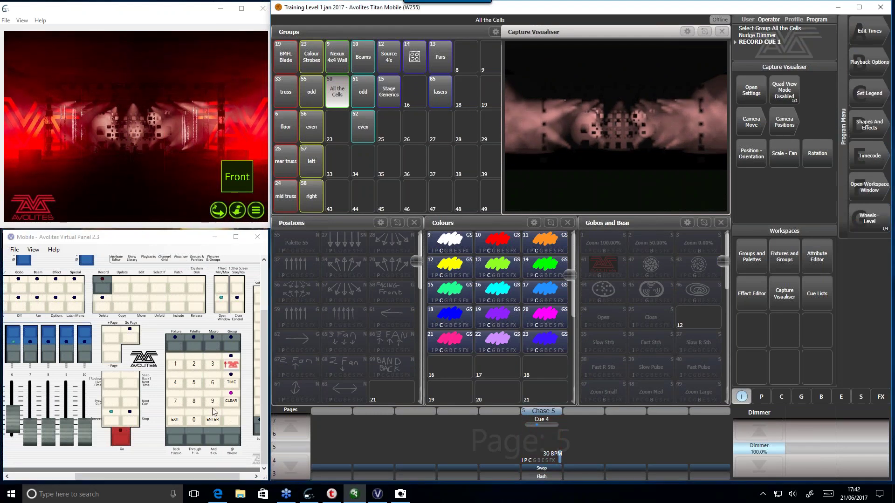
click(230, 403)
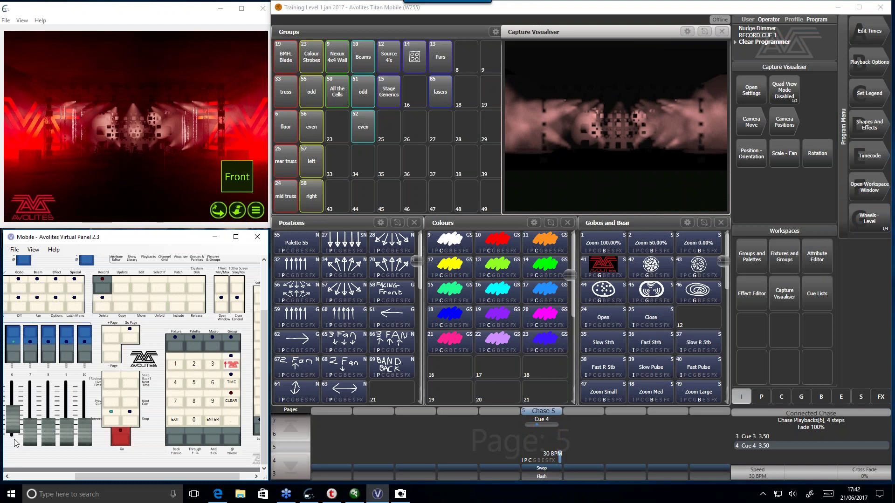
- Run the chase again from its fader to check the cues, and release it
click(627, 128)
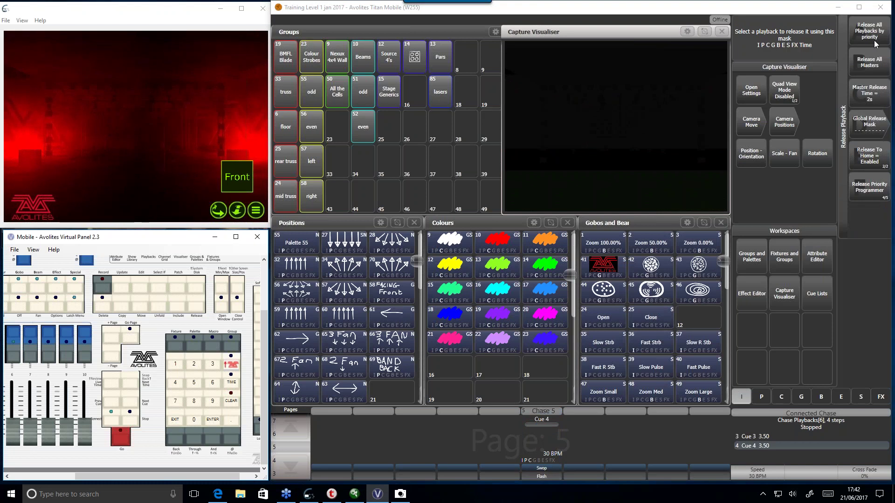
drag(14, 421, 13, 383)
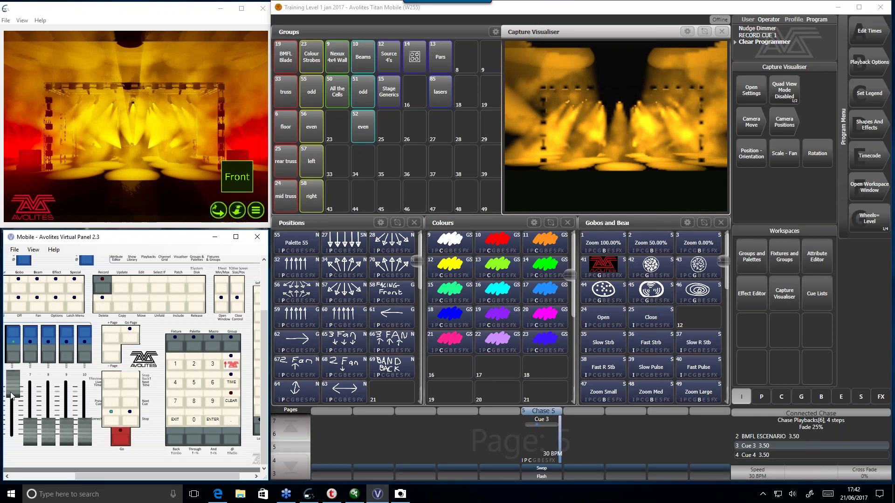
click(160, 304)
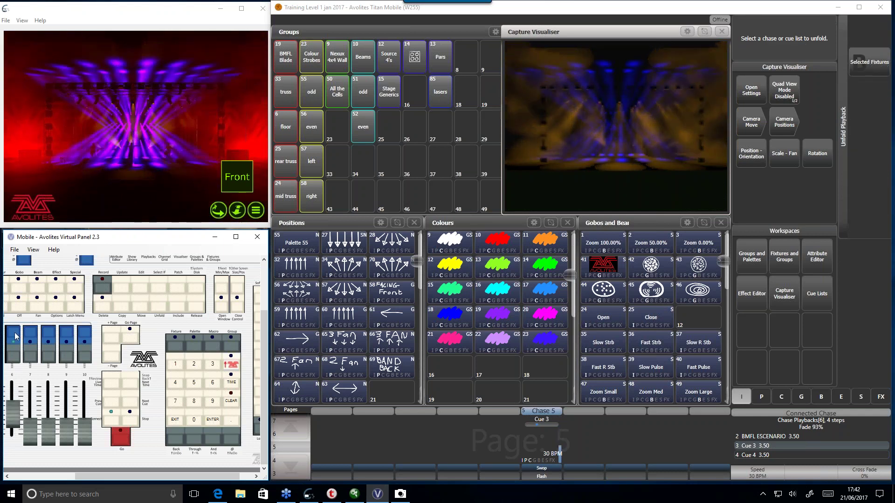
click(197, 308)
click(9, 336)
- Unfold the chase and preview its cues one after another on their individual faders
click(160, 308)
click(13, 334)
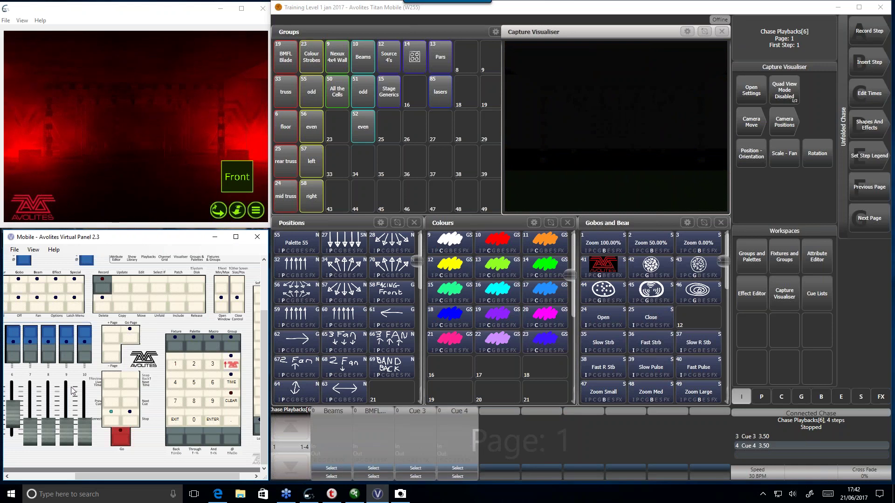
drag(10, 412, 21, 450)
drag(108, 479, 41, 479)
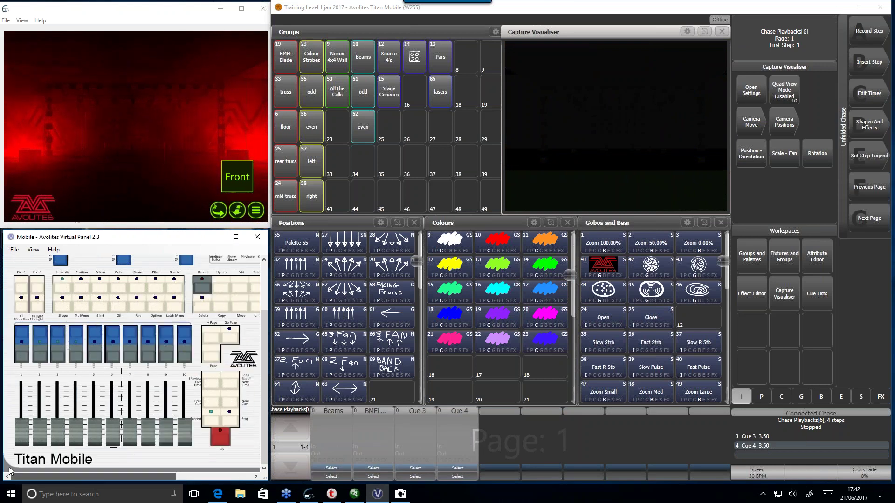
drag(21, 438, 15, 333)
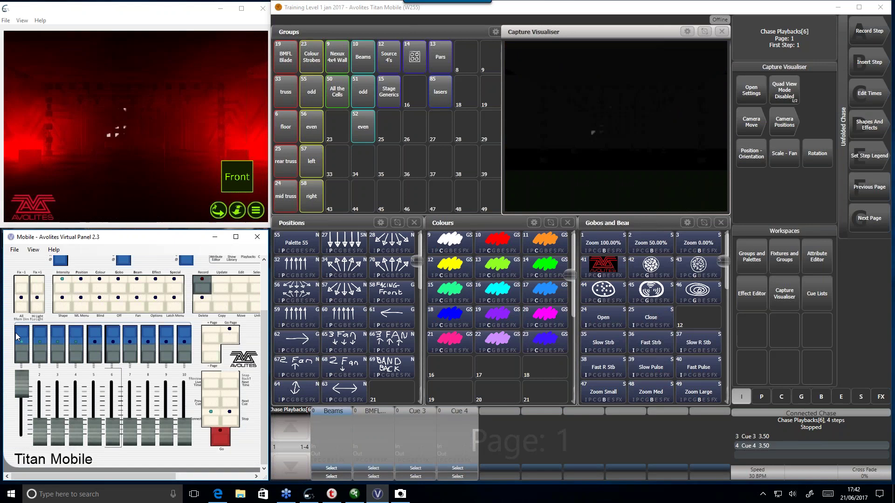
drag(27, 375, 65, 351)
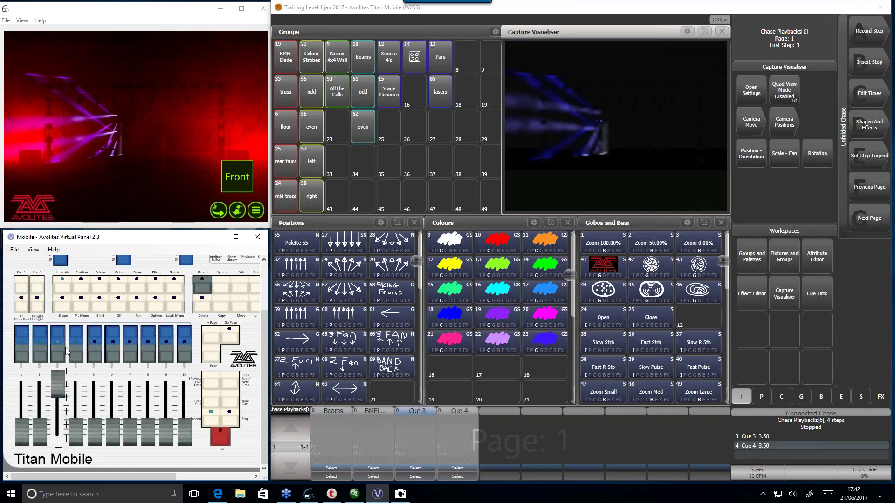
drag(57, 383, 77, 337)
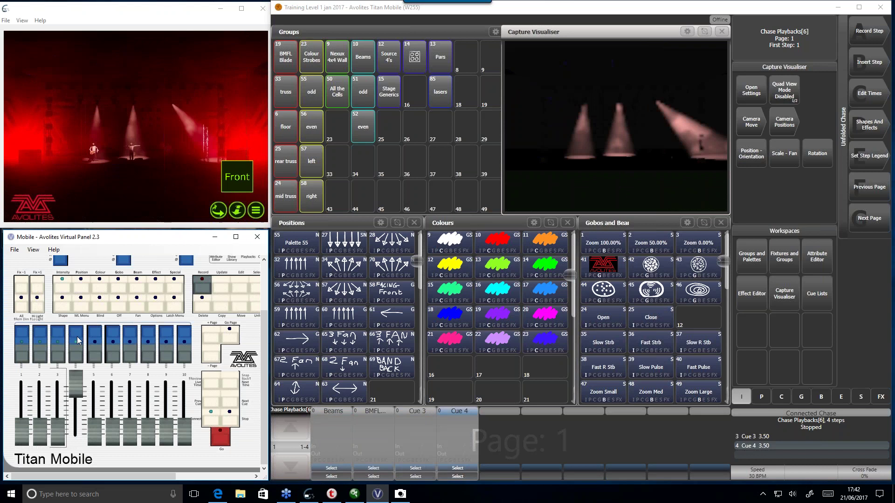
drag(76, 383, 76, 436)
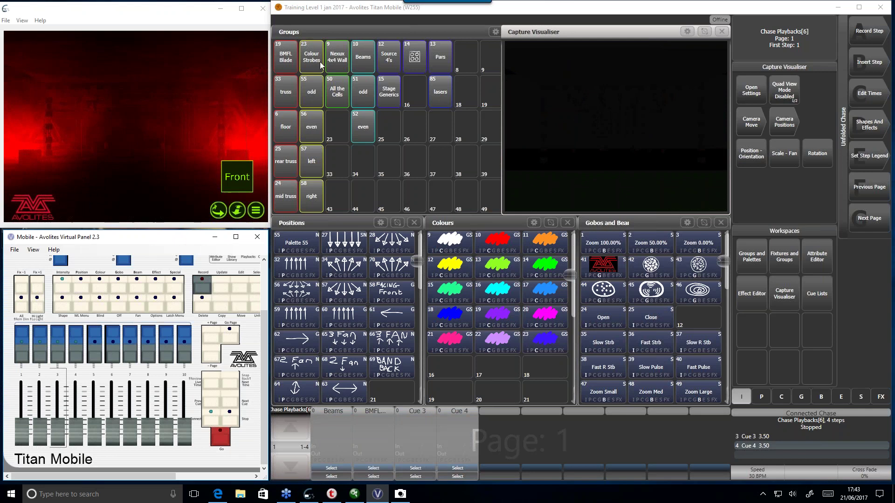
click(438, 66)
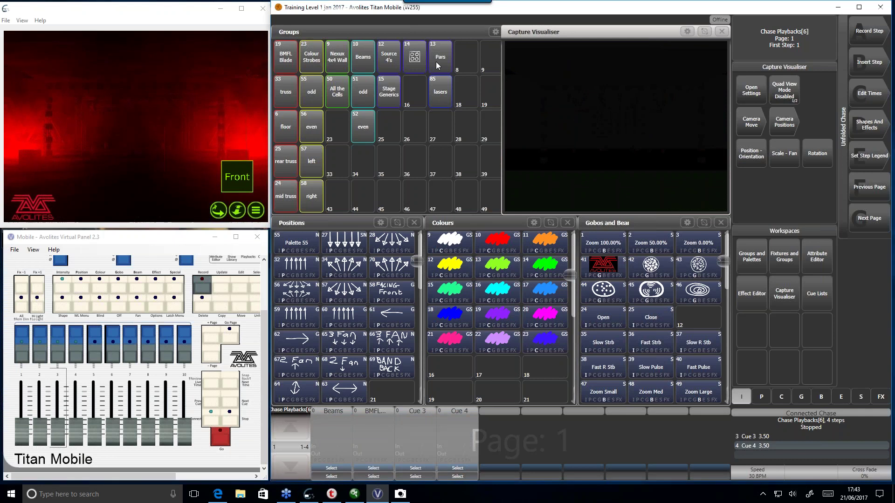
click(222, 446)
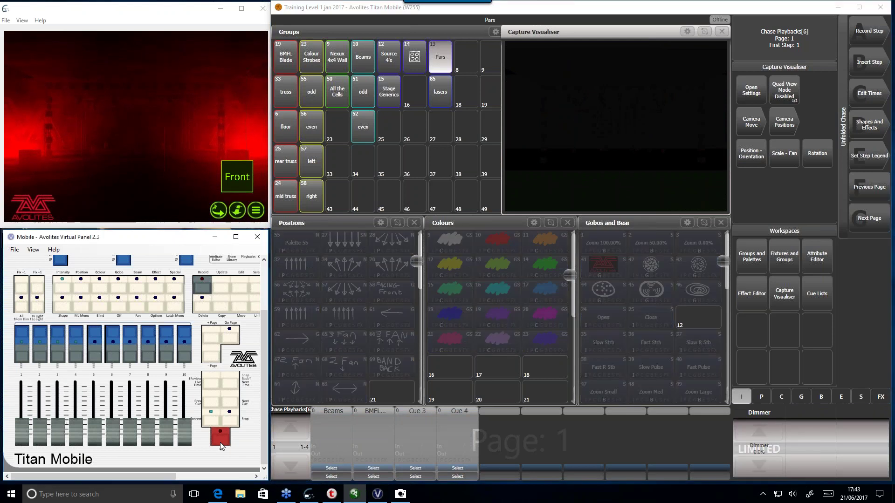
click(391, 59)
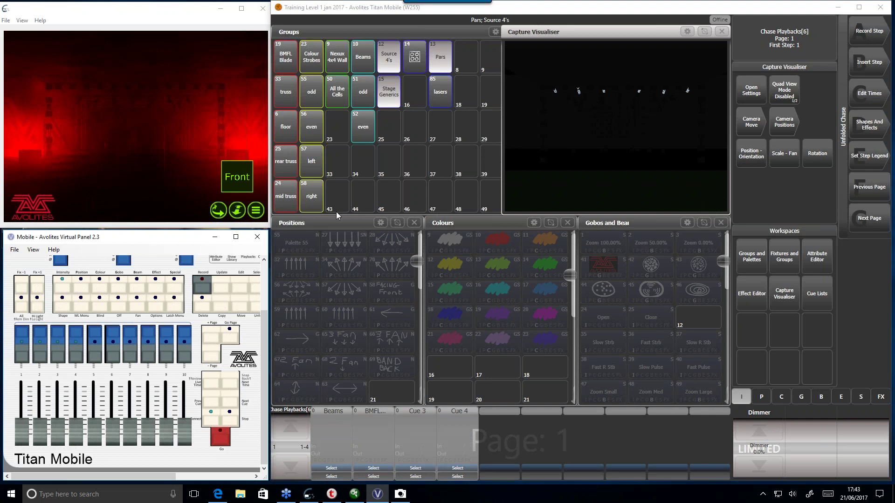
click(416, 58)
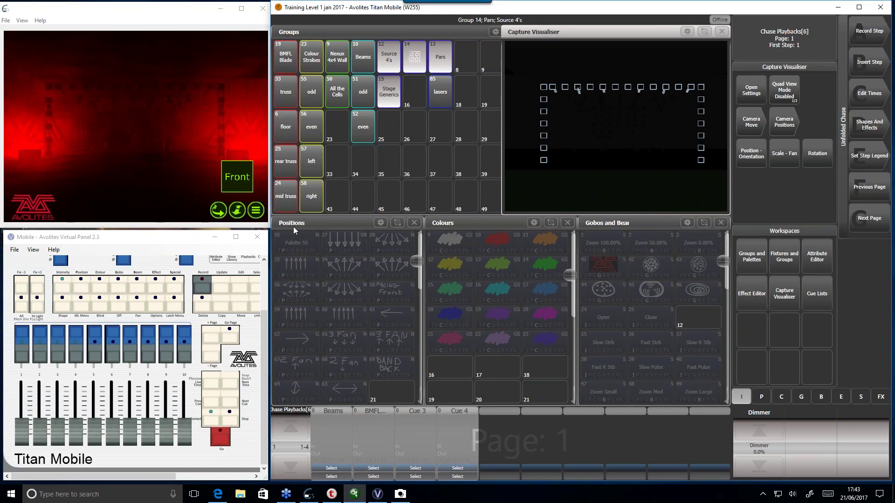
click(445, 98)
drag(172, 478, 222, 440)
- Select only the Source 4's group and locate its fixtures
click(391, 57)
drag(217, 476, 246, 476)
click(241, 422)
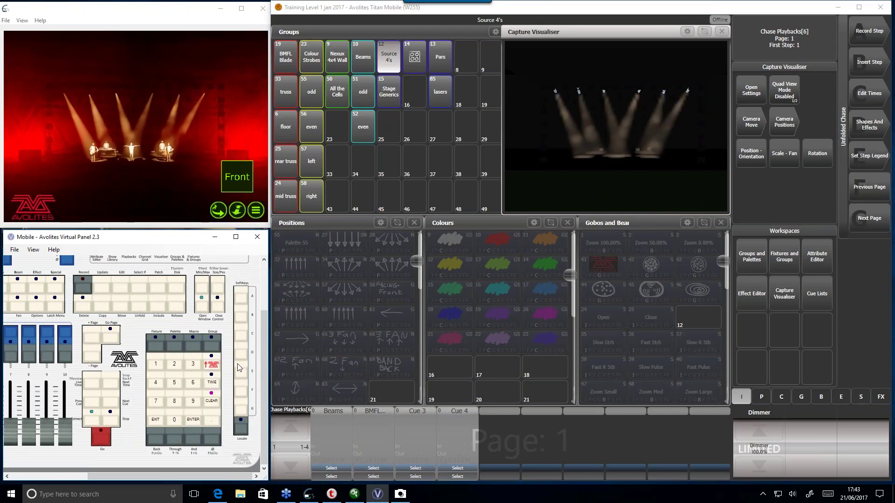
- Set the Source 4's dimmer to 100%, record the look as new cue 2.1 of the chase and clear the programmer
click(765, 434)
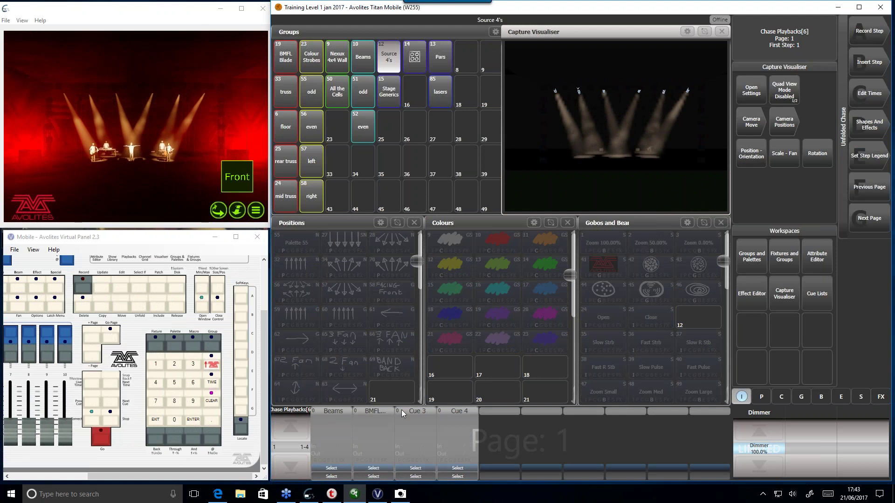
click(84, 285)
click(92, 423)
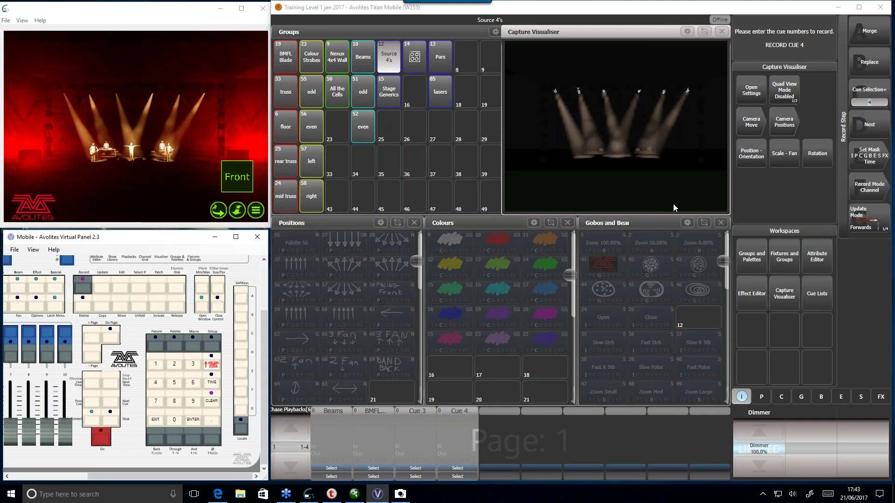
click(174, 364)
click(212, 421)
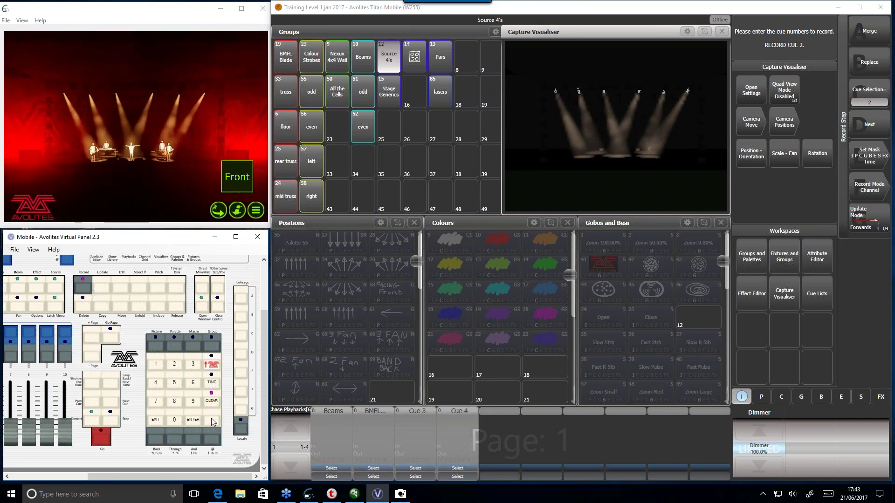
click(156, 366)
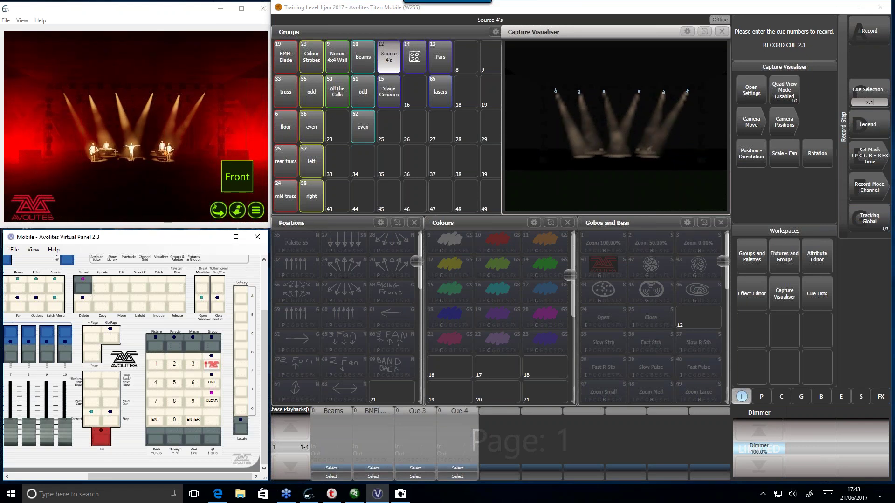
click(869, 32)
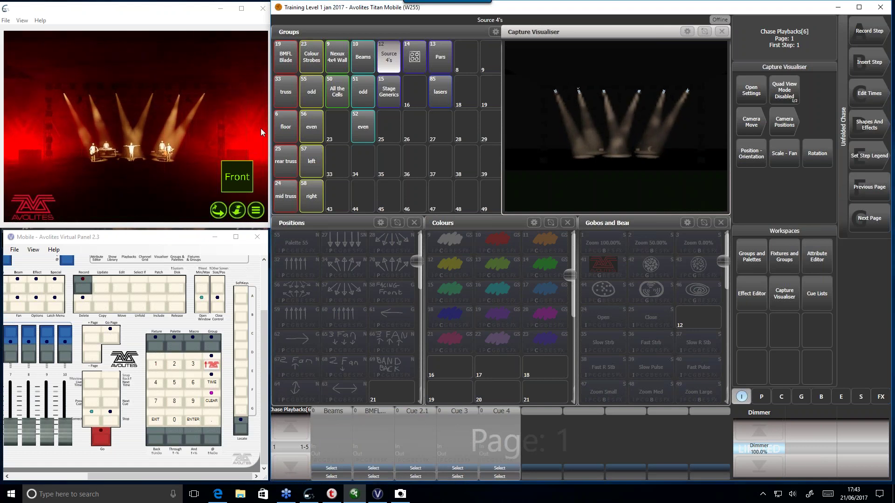
click(211, 402)
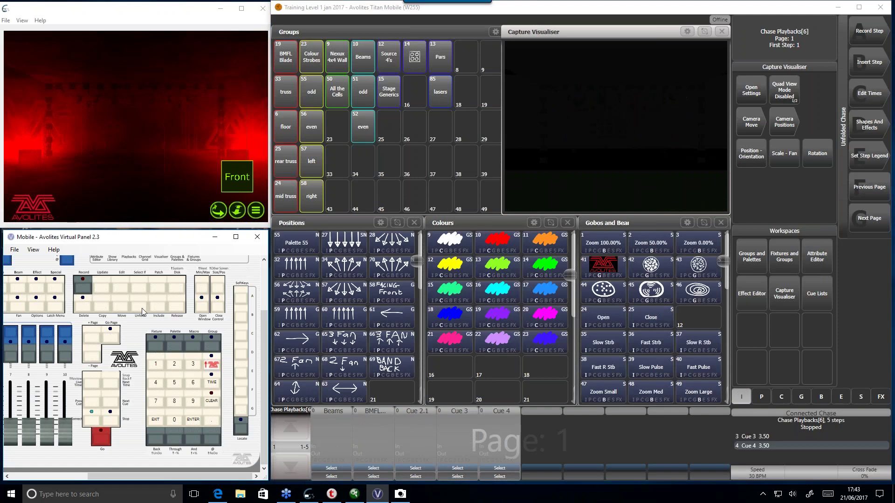
- Close the unfolded chase, run it from its fader to check the added cue, and release it
click(142, 311)
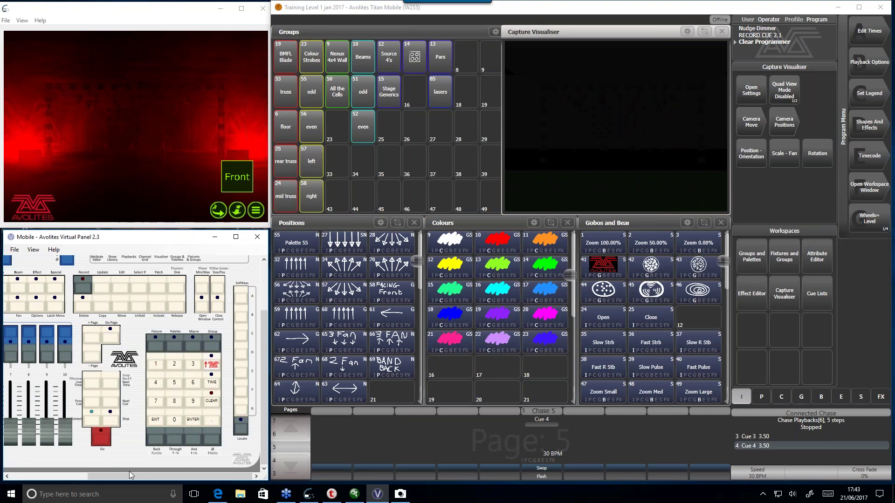
scroll(105, 439, left, 3)
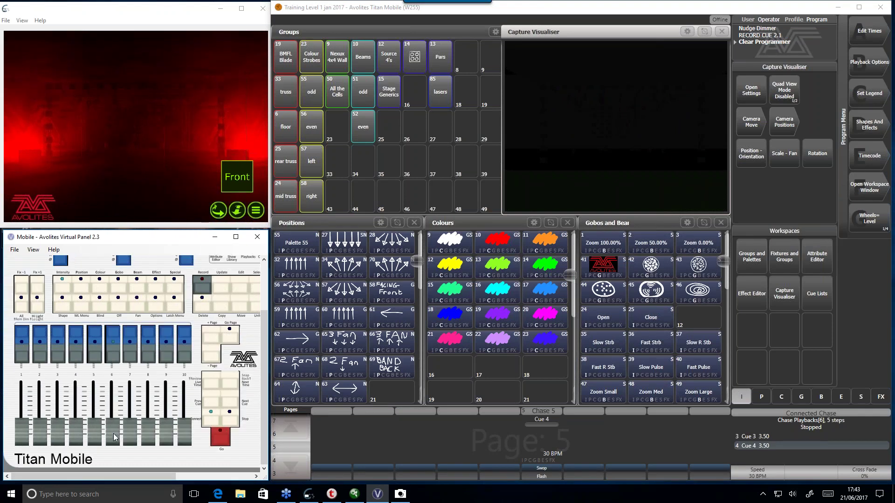
drag(114, 439, 113, 385)
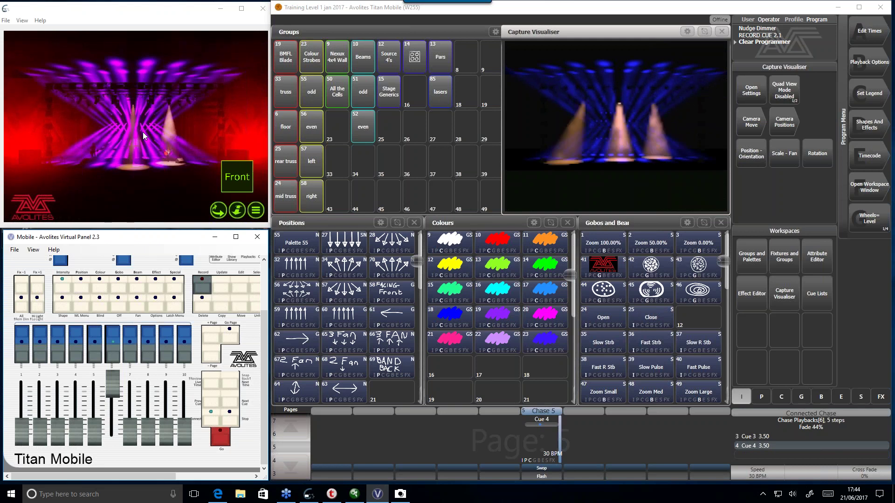
drag(116, 385, 114, 435)
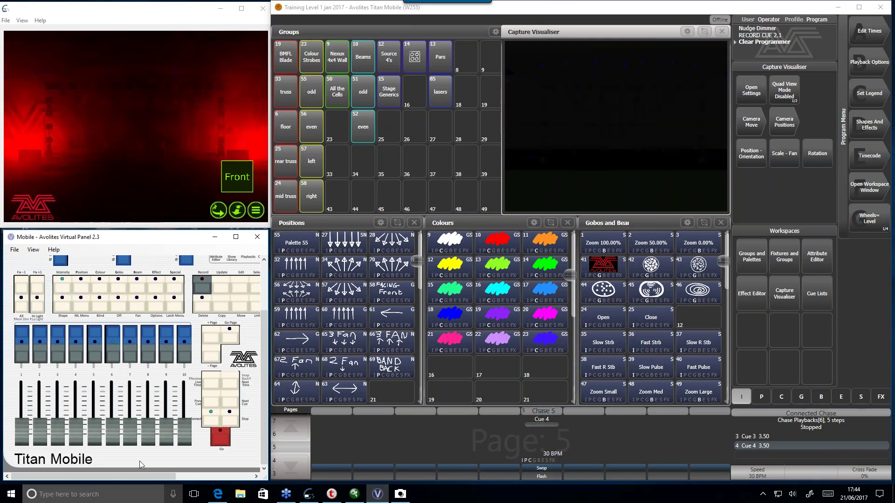
- Unfold Chase 5 again to bring its cues onto individual faders
drag(139, 476, 117, 476)
click(177, 310)
click(72, 333)
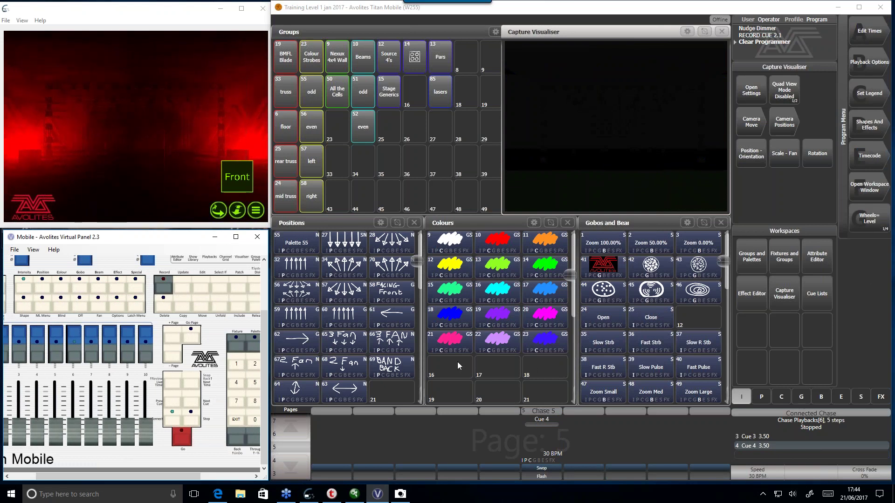
click(221, 310)
click(540, 424)
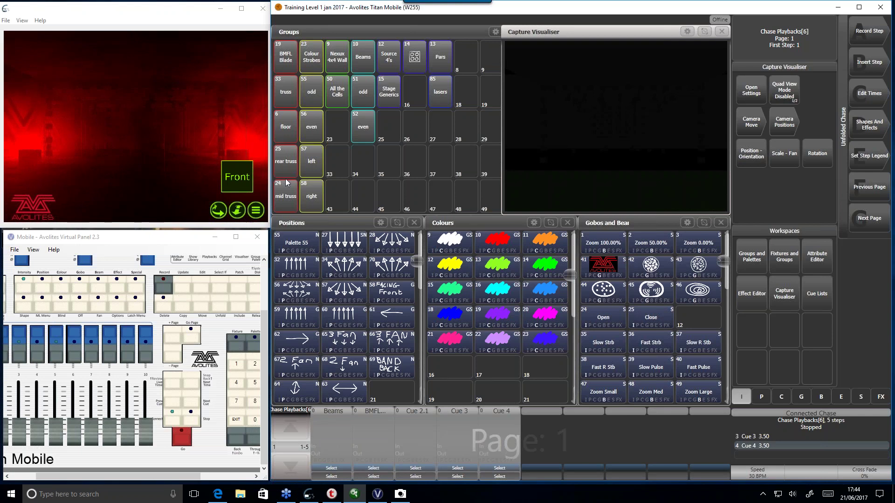
- Locate the floor group's fixtures, apply position palette 28 and set their dimmer to 100%
click(286, 139)
drag(117, 477, 164, 476)
click(249, 425)
click(245, 422)
click(387, 250)
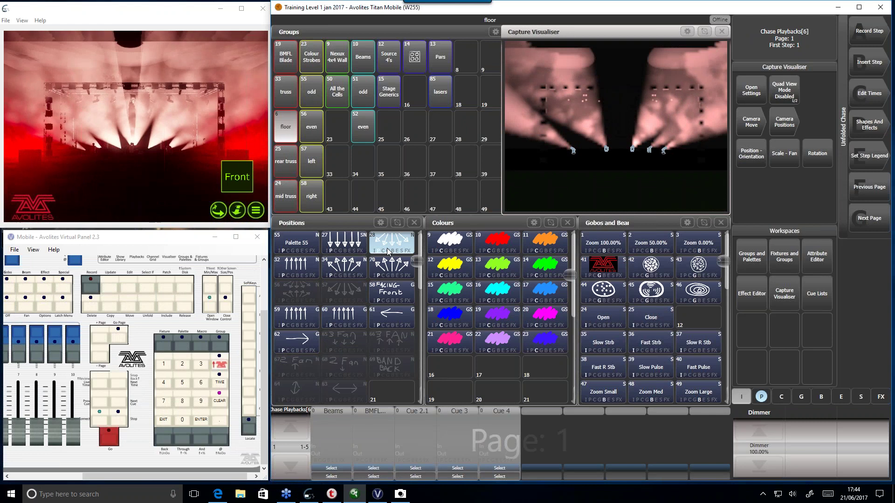
click(759, 433)
click(759, 431)
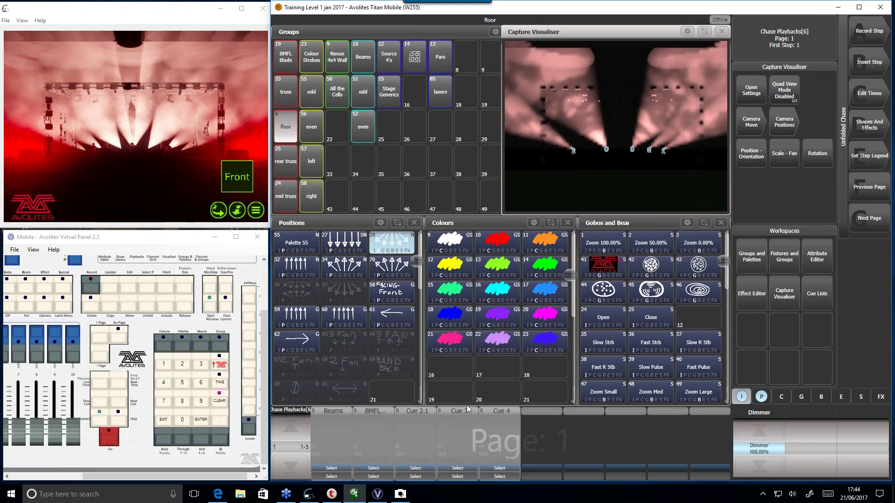
- Record the floor look as a new cue inserted before cue 2.1 of the unfolded chase and clear the programmer
click(87, 287)
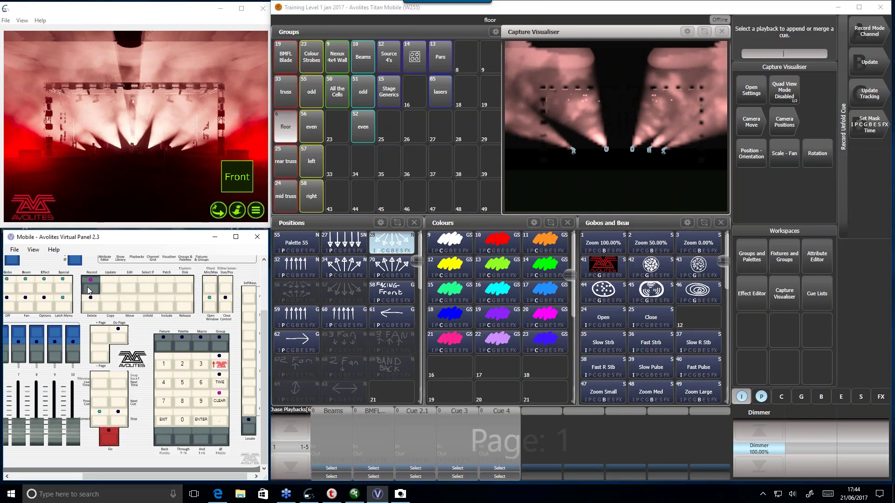
click(405, 439)
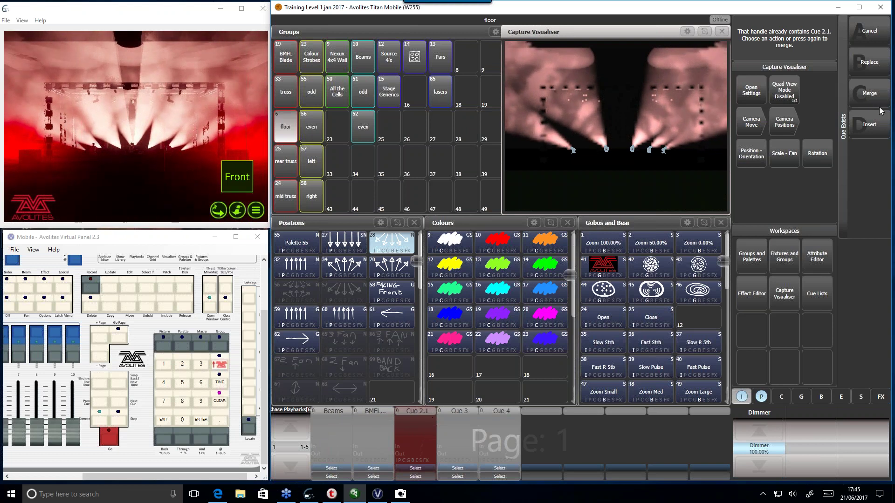
click(870, 126)
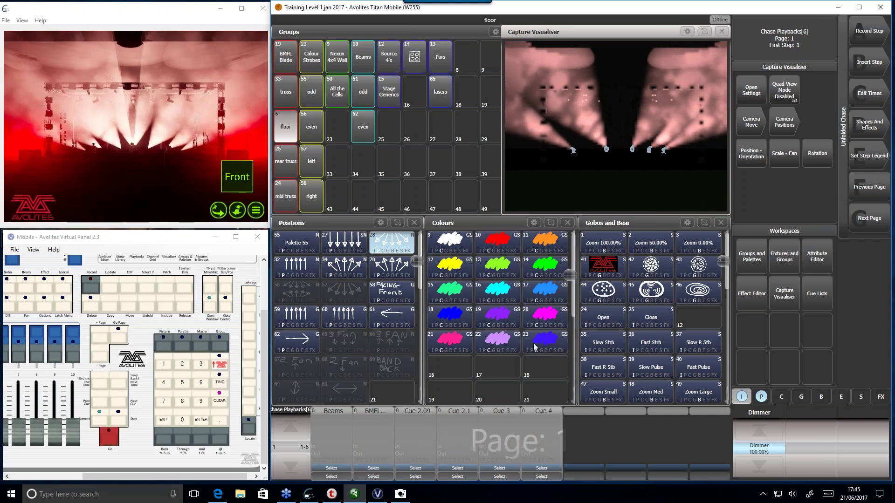
click(220, 403)
- Bring up cue 4 on its fader, then select the Beams group and locate its fixtures
drag(119, 477, 73, 477)
drag(71, 415, 72, 369)
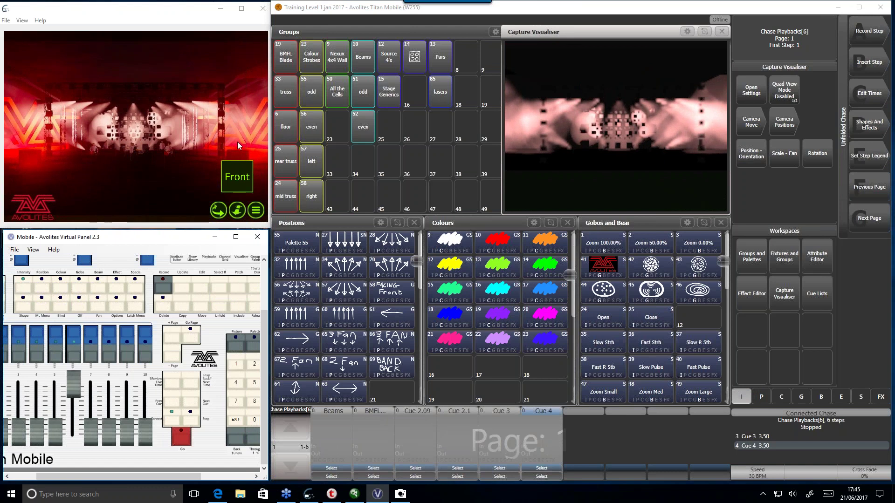
click(364, 65)
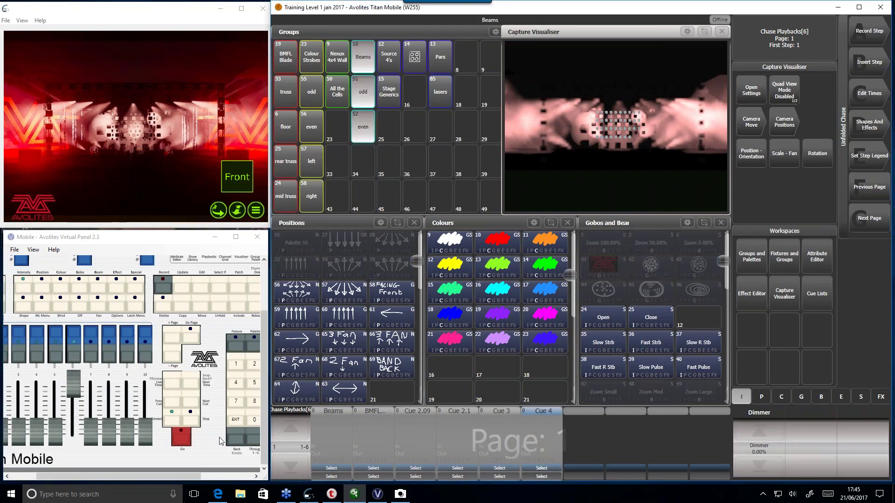
drag(192, 476, 252, 475)
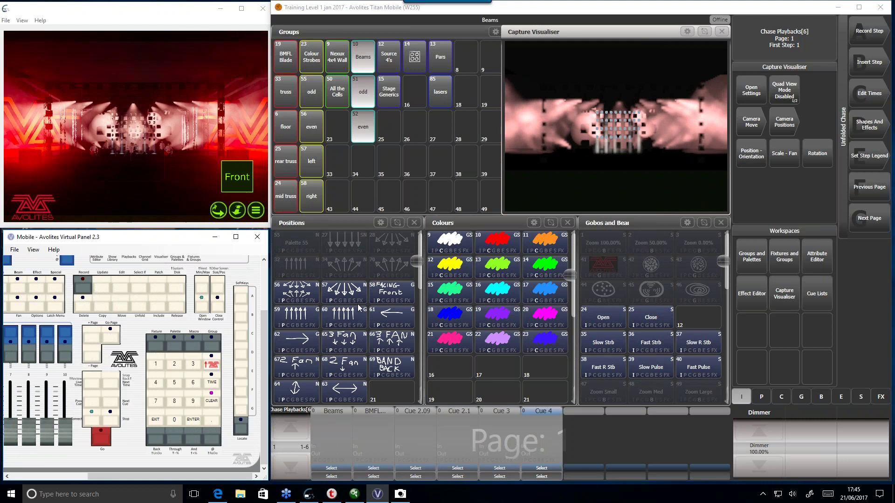
scroll(420, 278, down, 1)
scroll(420, 278, down, 5)
drag(419, 300, 426, 239)
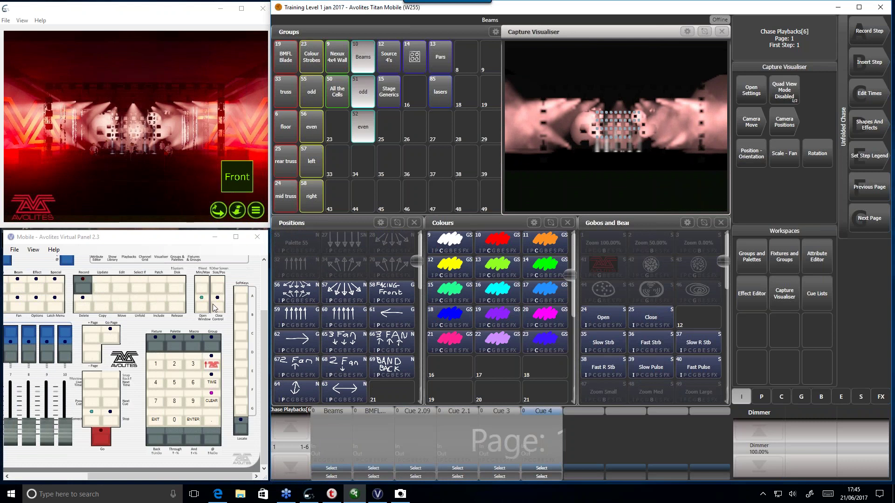
- Set the Beams' tilt to 29.08% and fan their pan to 43.14%
drag(152, 473, 75, 474)
click(79, 301)
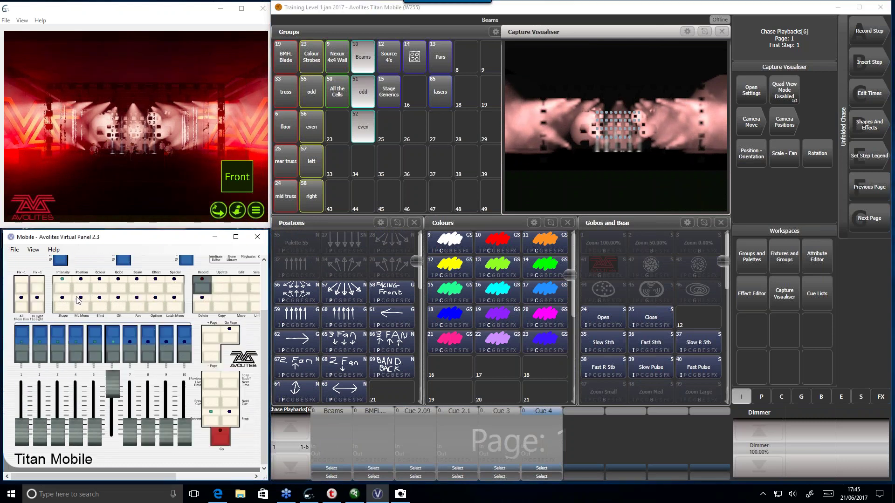
click(264, 382)
mouse_move(95, 291)
mouse_down()
mouse_move(94, 305)
mouse_move(94, 294)
mouse_up()
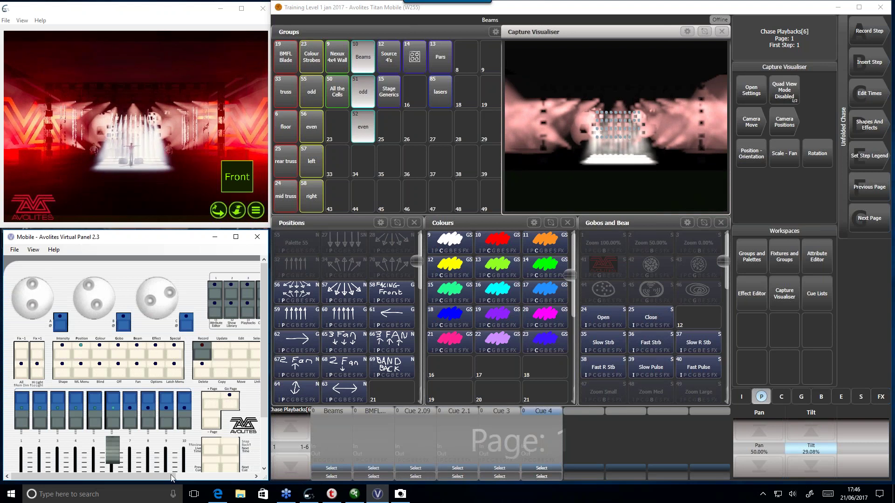
drag(170, 476, 202, 477)
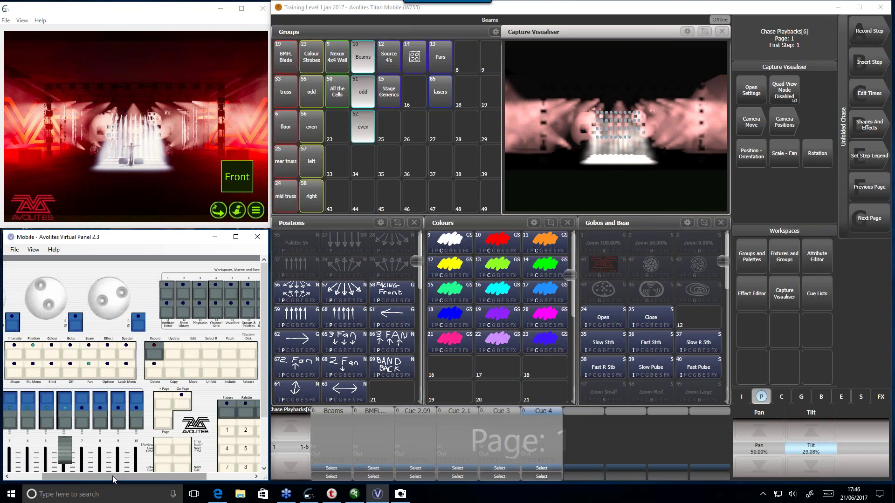
drag(113, 476, 82, 477)
scroll(32, 298, down, 3)
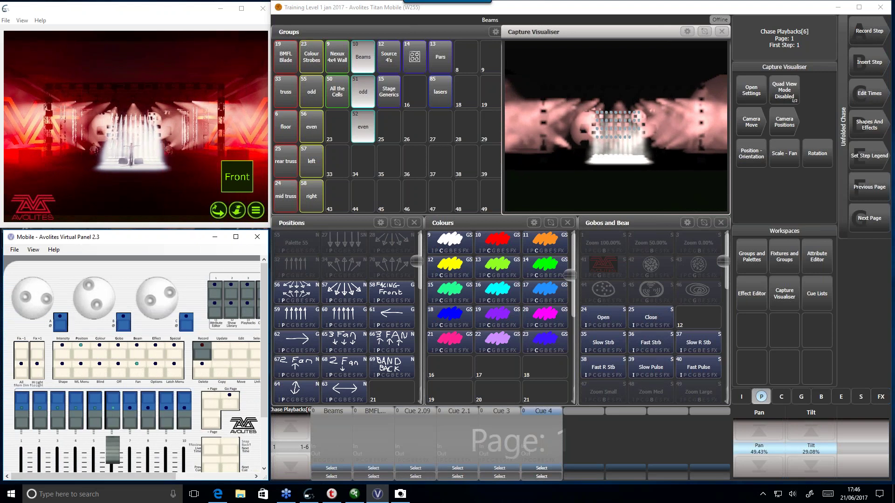
scroll(33, 298, down, 5)
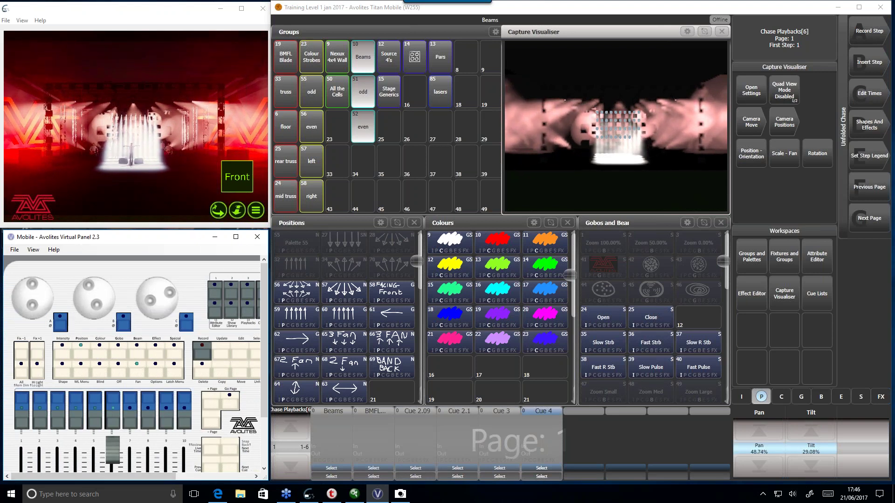
scroll(32, 298, up, 3)
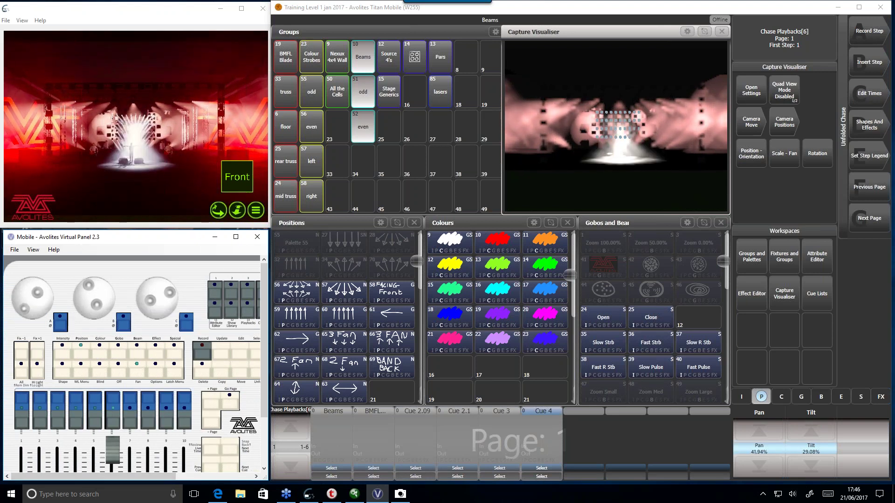
scroll(32, 298, up, 1)
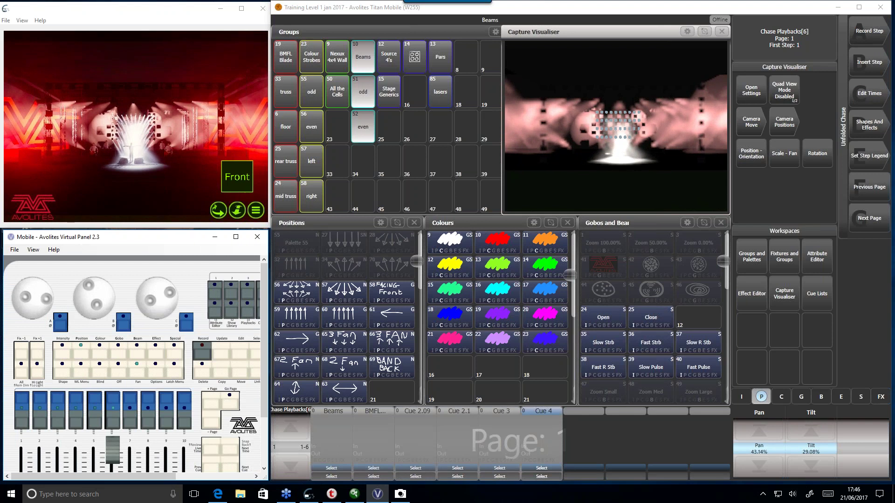
- Colour the Beams with the blue palette at 100% dimmer and merge the look into cue 4 of the chase
click(739, 397)
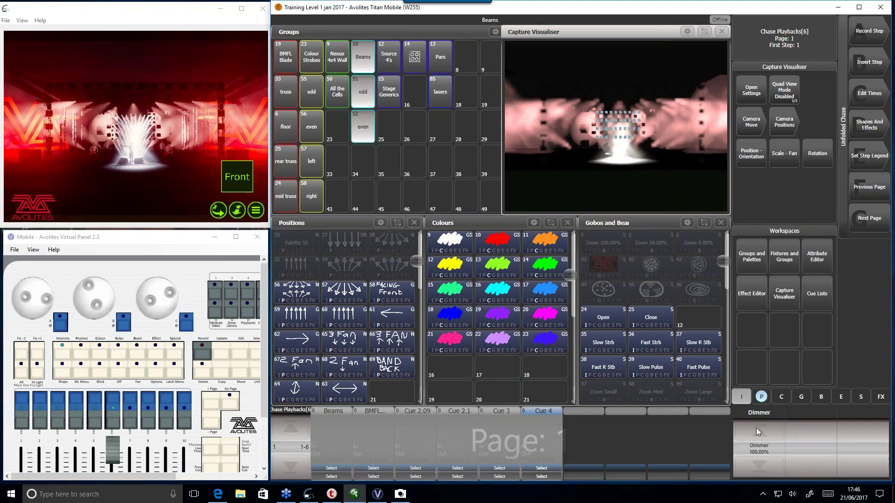
click(458, 323)
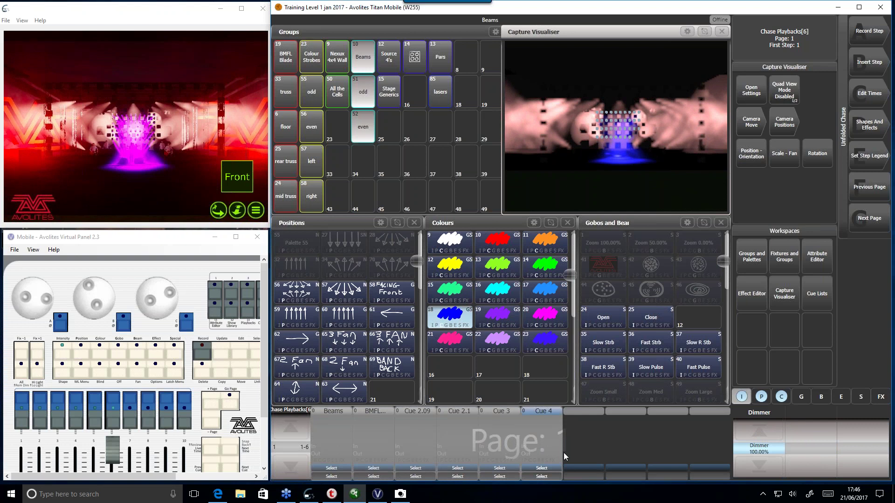
click(202, 351)
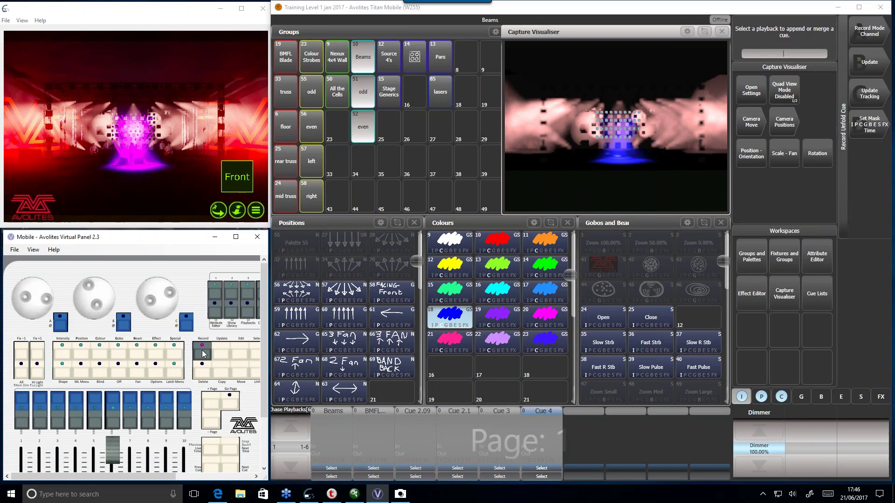
click(547, 432)
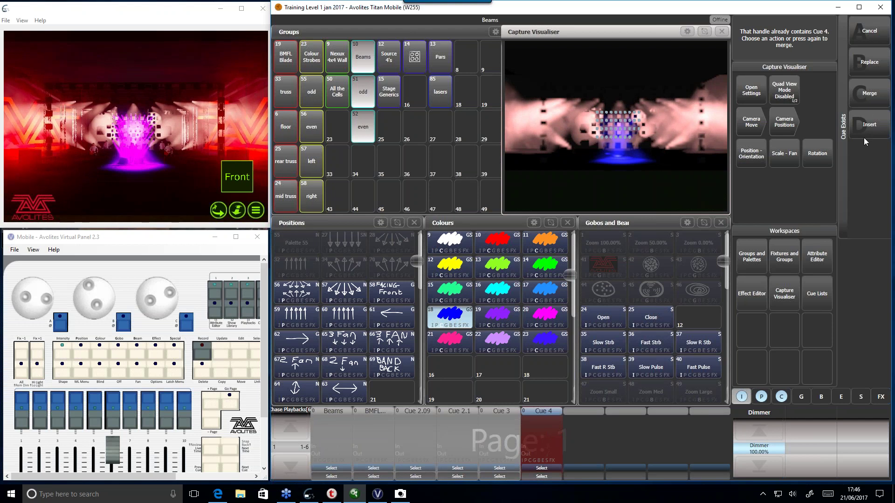
click(877, 95)
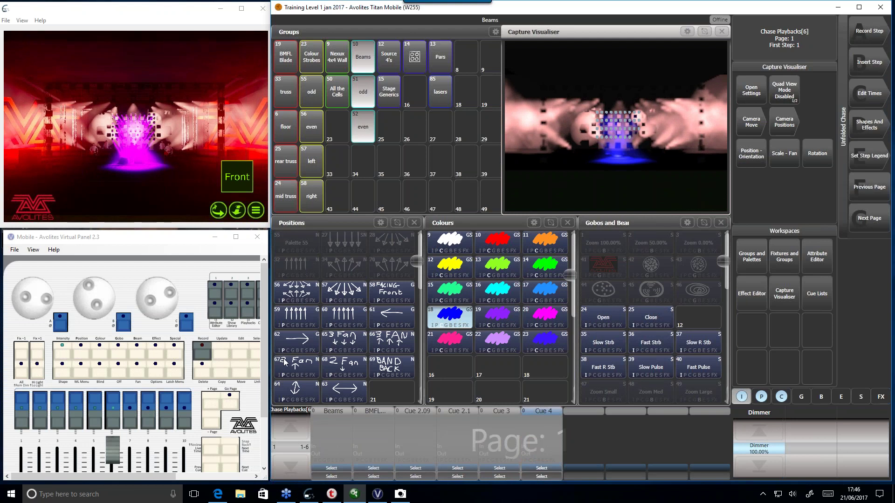
- Exit the unfolded chase and return to the normal playback page
click(263, 378)
drag(160, 477, 203, 477)
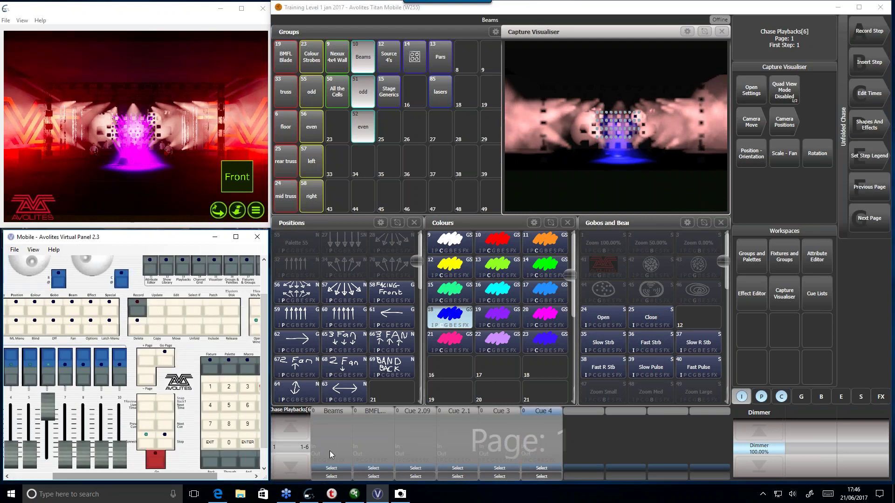
click(194, 331)
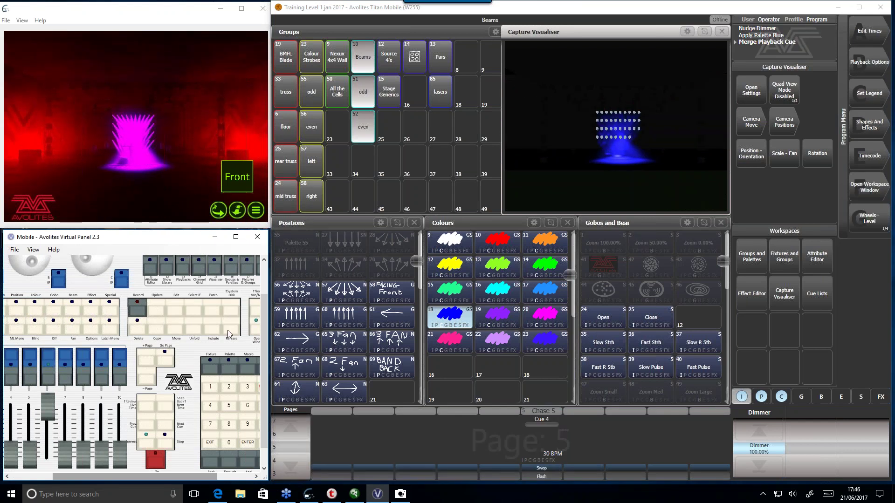
- Lower the unfolded cue 4 fader, clear the programmer and raise the chase's fader to play it back
drag(44, 404, 48, 471)
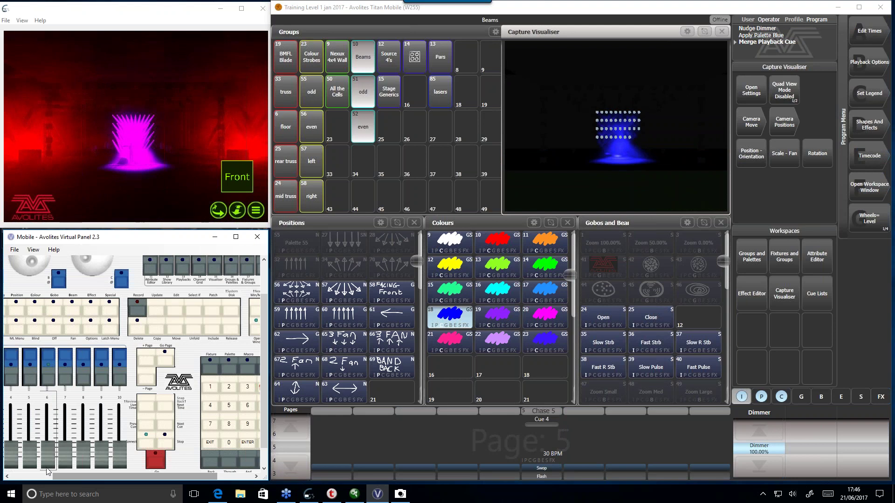
drag(168, 475, 113, 408)
click(214, 424)
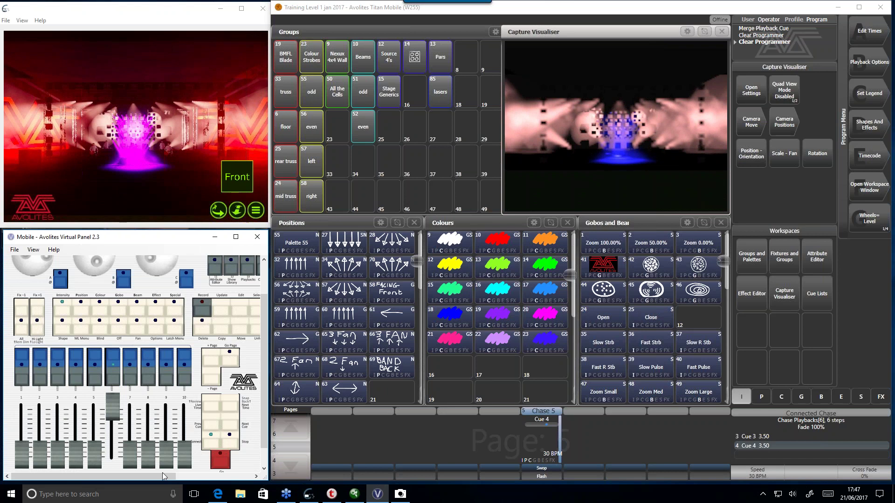
- Release the running chase from its playback fader
drag(162, 473, 198, 473)
click(239, 327)
click(55, 359)
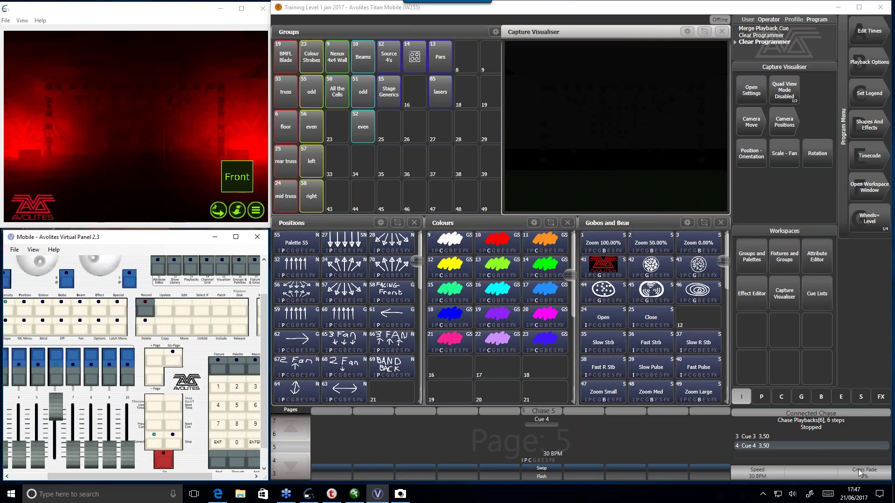
- Open the chase's playback options, check the Shape Behaviour explanation and enable Run On Startup
click(536, 444)
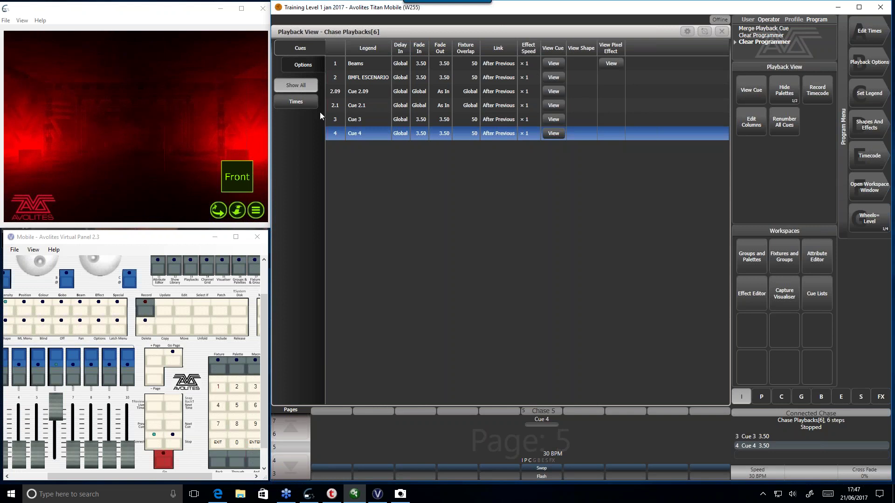
click(303, 64)
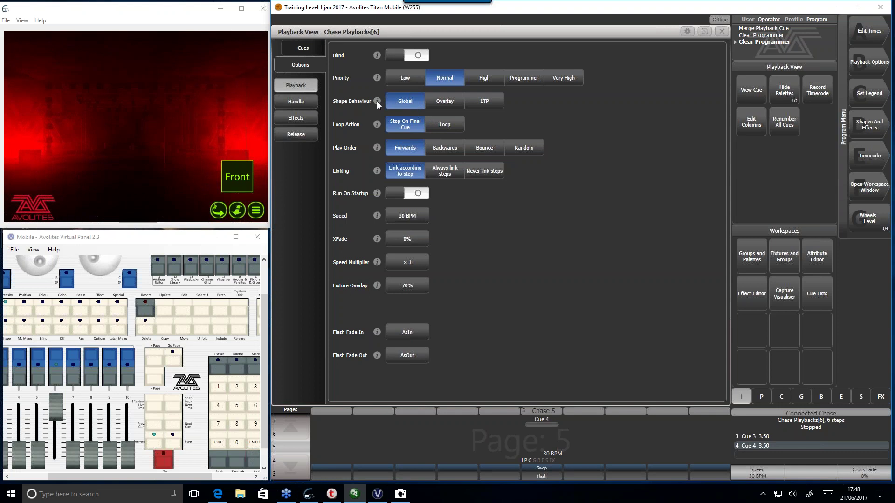
mouse_move(377, 102)
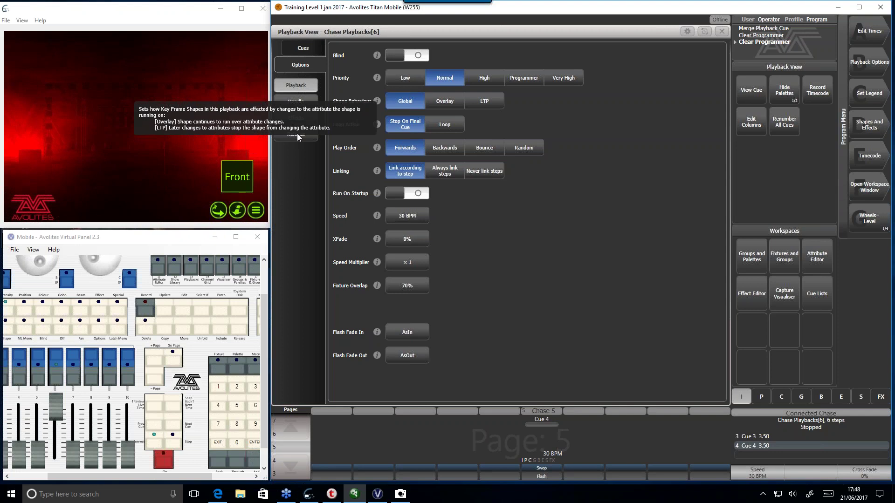
click(566, 245)
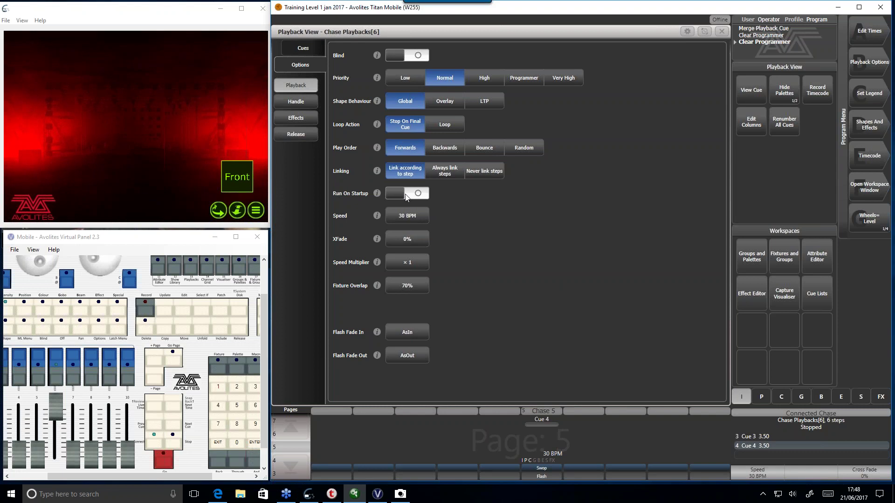
click(421, 196)
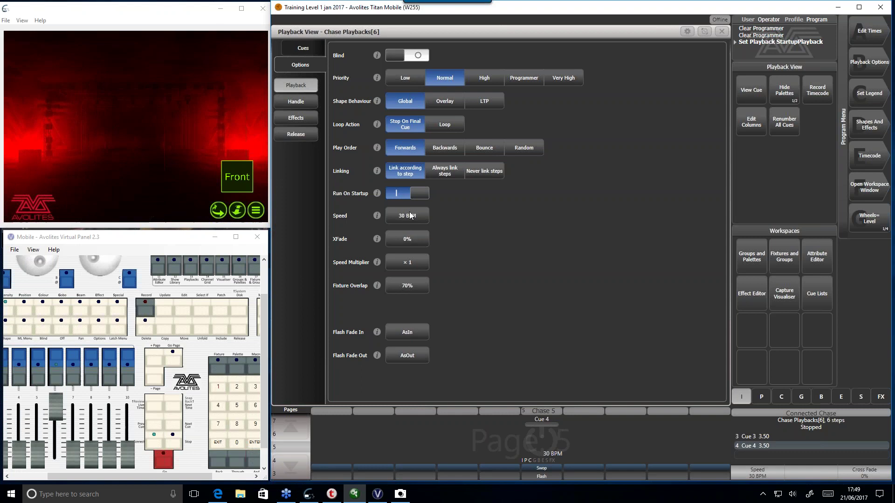
- Open the show library's playbacks, filter them to startup playbacks only, and remove the filter again
drag(194, 480, 229, 480)
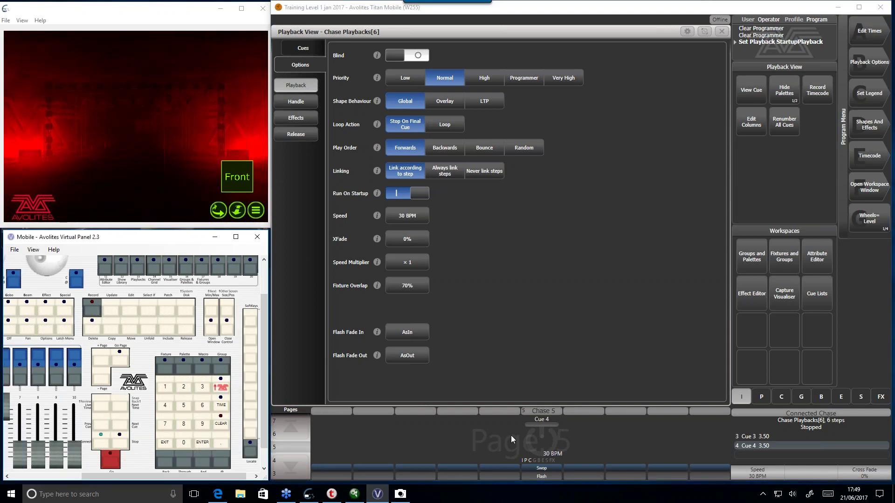
click(215, 335)
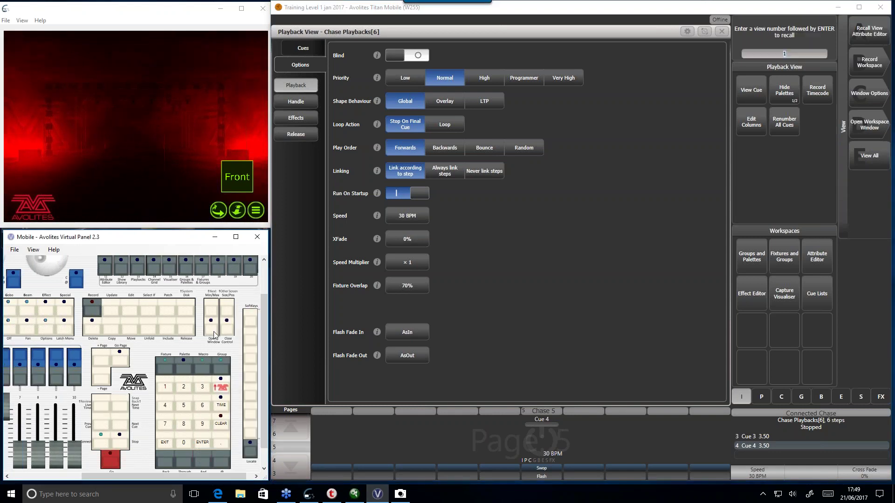
click(874, 156)
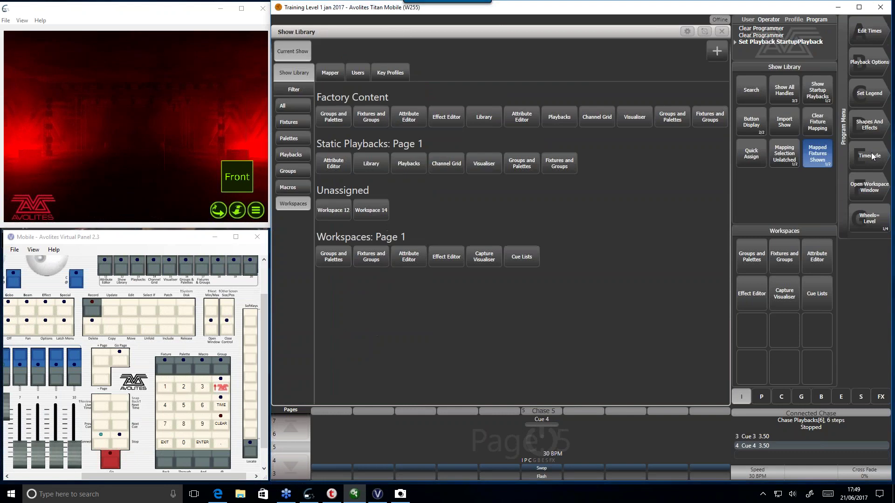
click(301, 153)
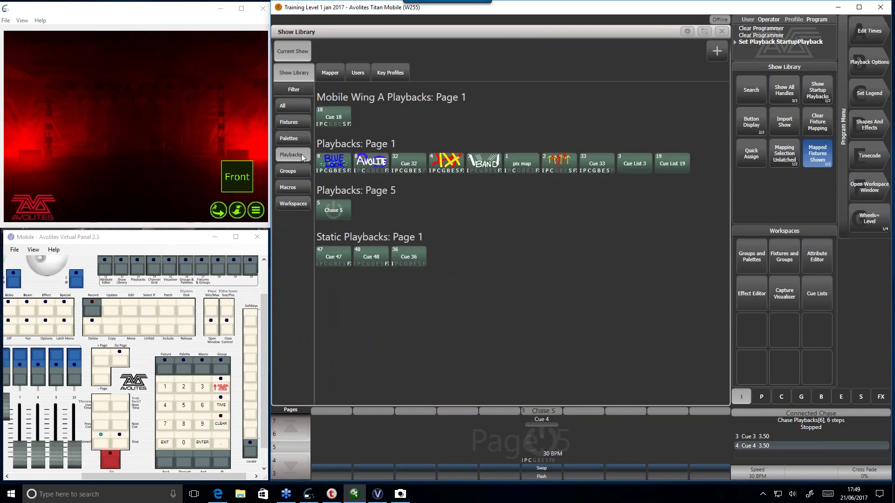
click(818, 96)
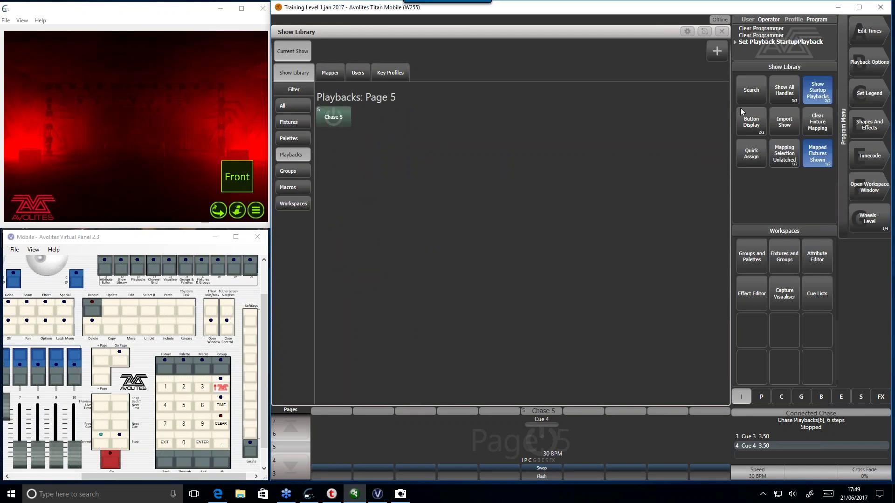
click(812, 97)
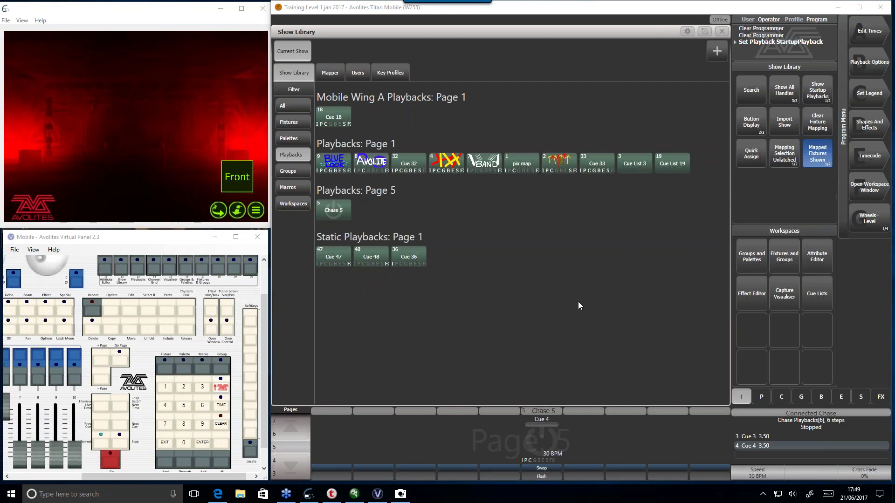
- Return to the chase's cue list and examine the effect speed multiplier choices for cues 1 to 2.09, leaving them unapplied
click(553, 454)
click(300, 49)
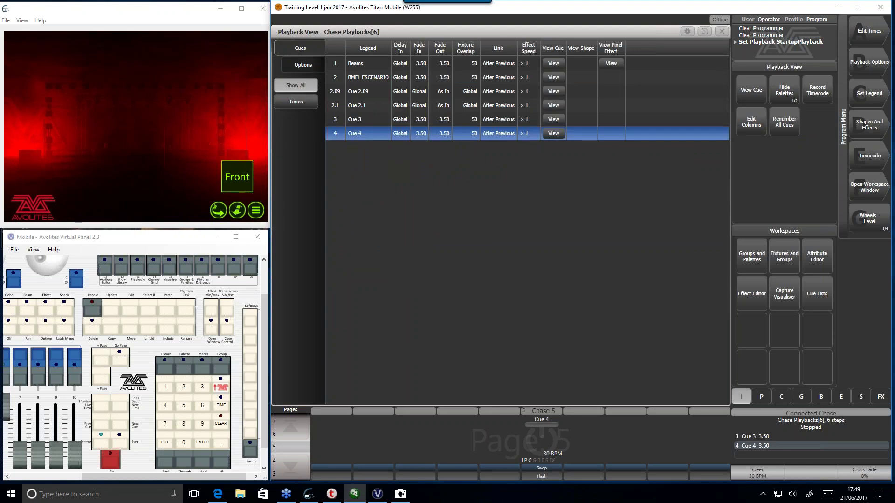
click(528, 131)
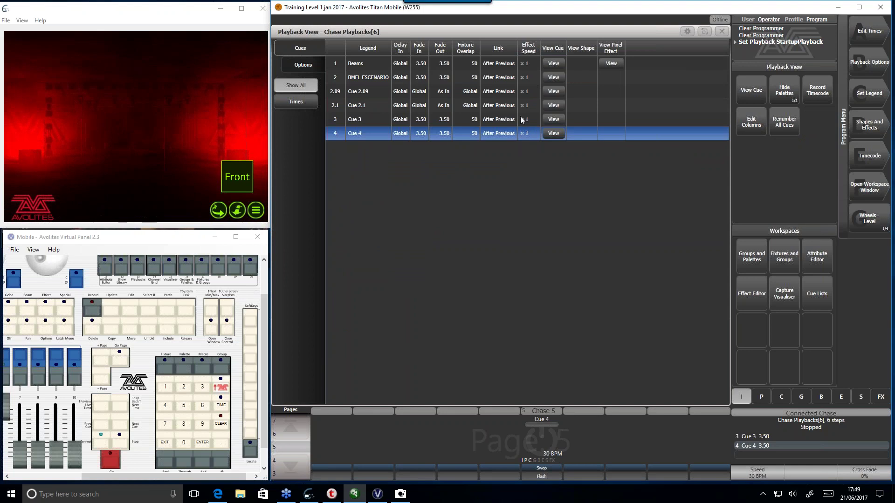
click(529, 85)
mouse_move(529, 85)
mouse_down()
mouse_move(529, 72)
mouse_move(532, 96)
mouse_up()
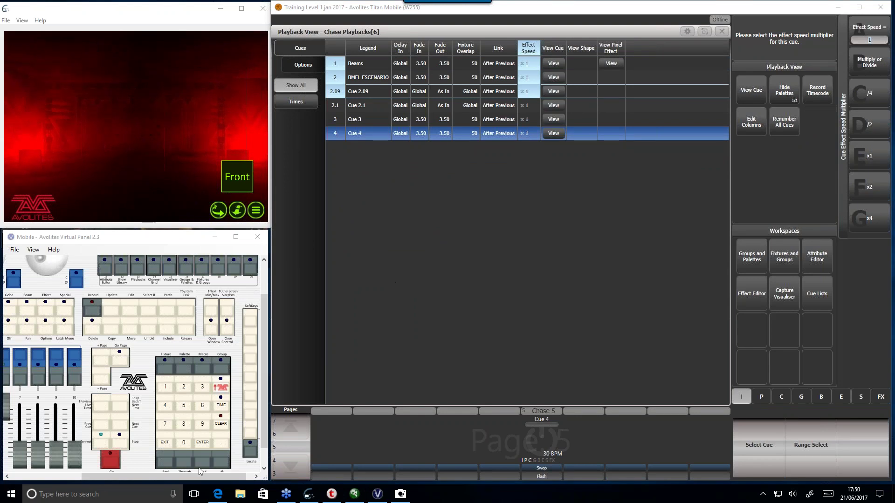
drag(173, 476, 102, 478)
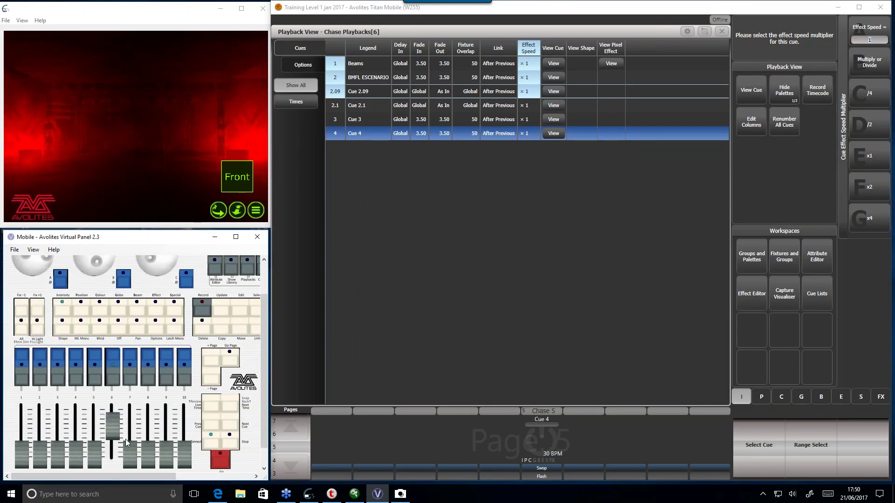
drag(173, 476, 216, 471)
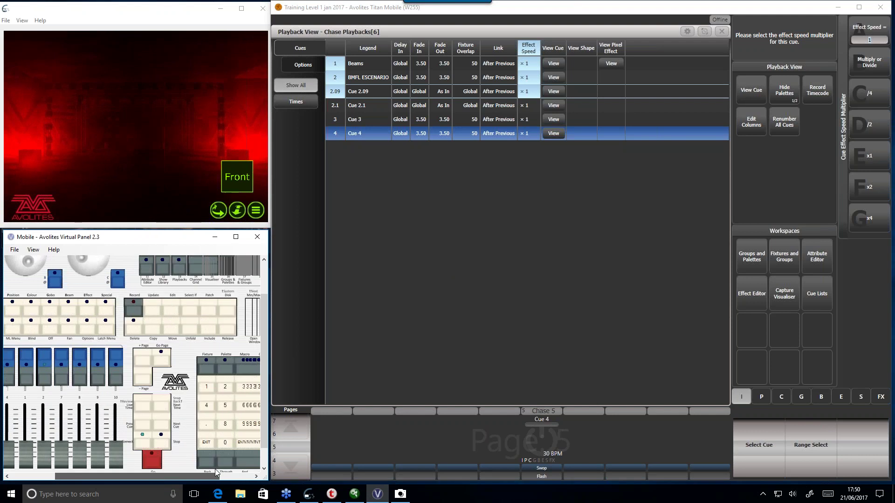
click(155, 444)
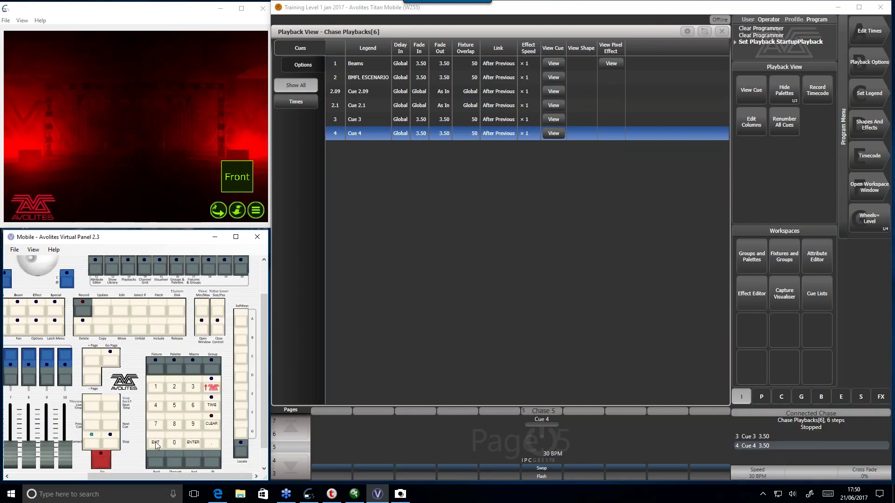
- Close the chase's playback view and the show library
click(723, 32)
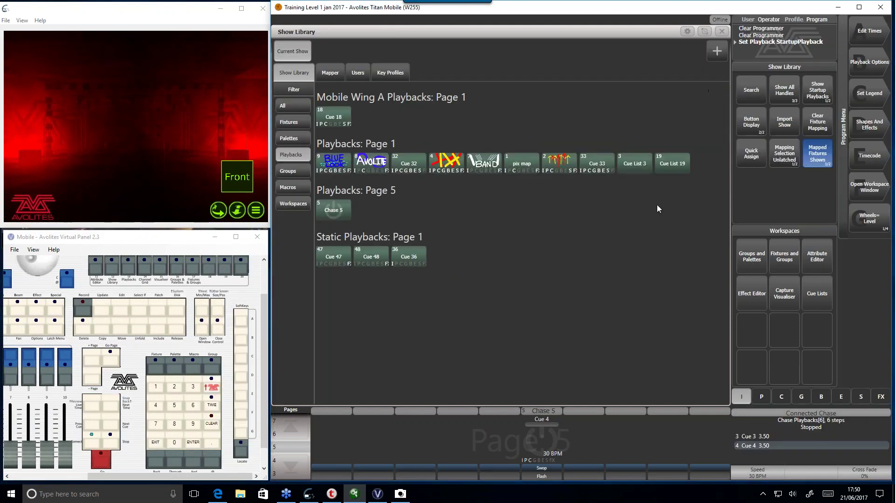
click(867, 374)
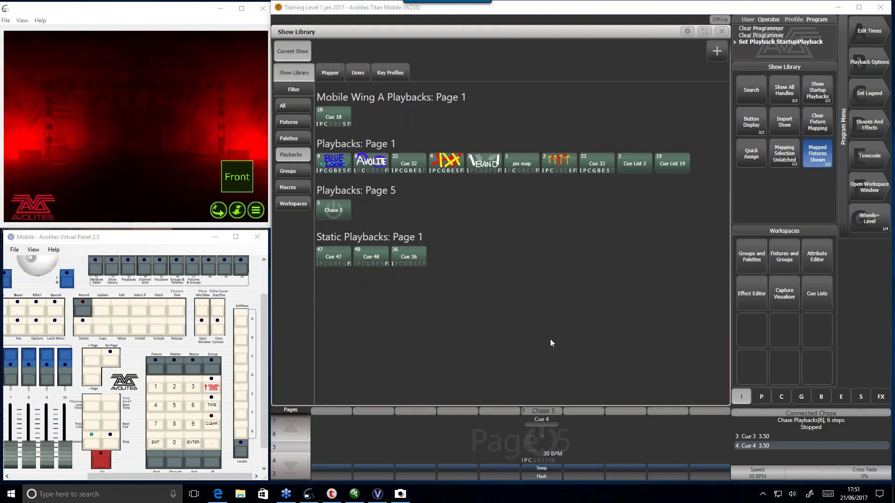
click(722, 32)
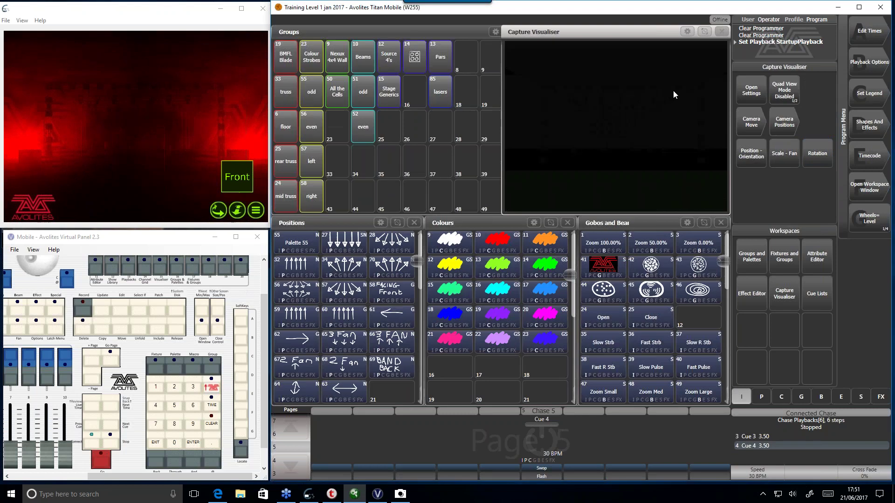
- Reopen the chase's playback options and toggle Run On Startup off and back on
click(544, 443)
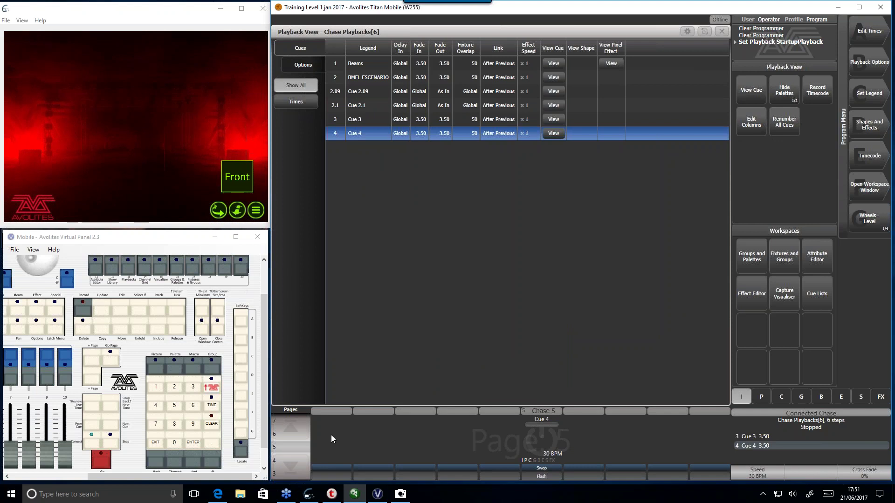
click(306, 70)
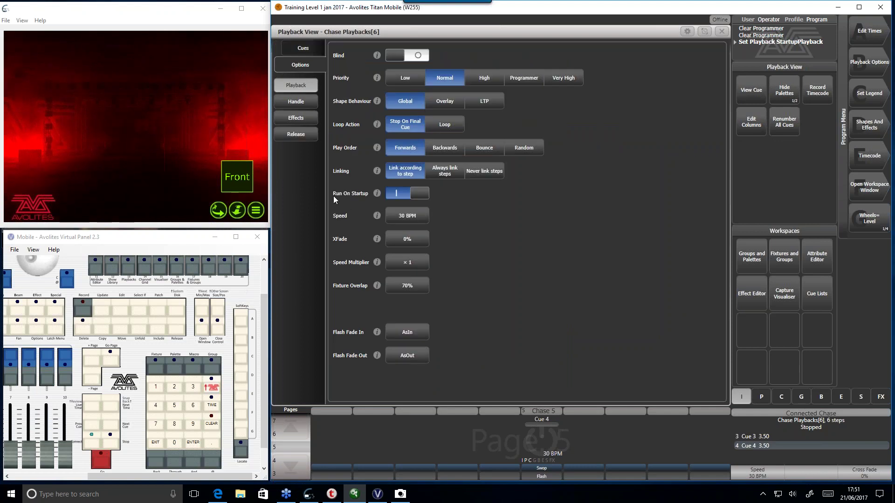
click(409, 196)
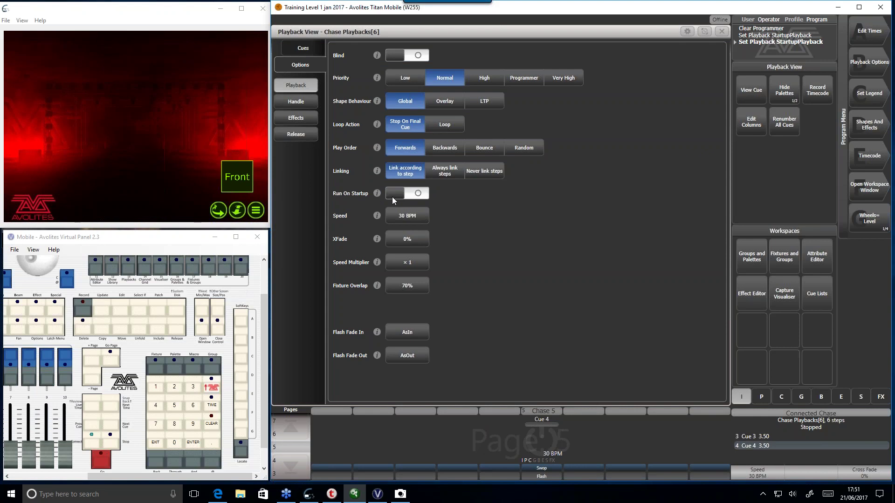
click(392, 197)
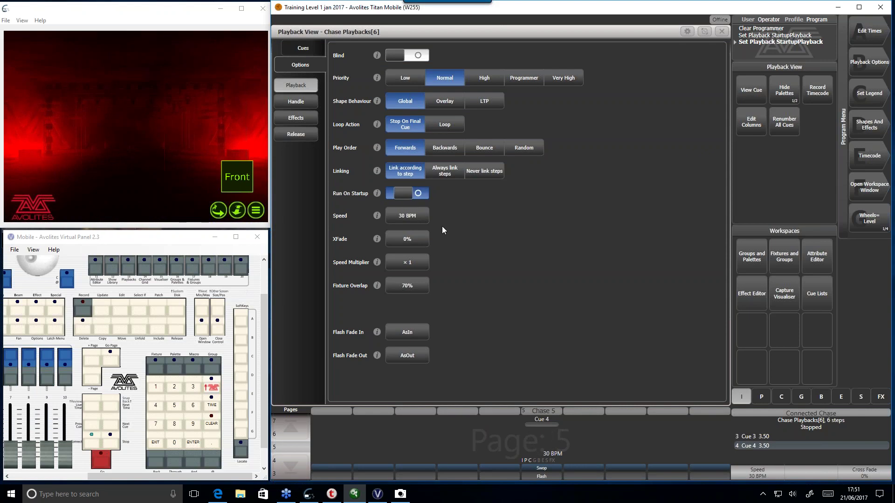
click(399, 195)
click(399, 195)
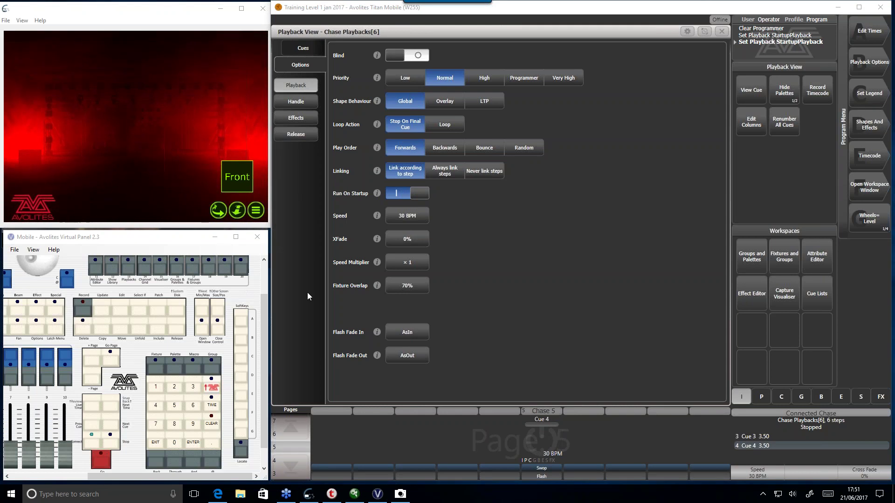
- Show only the startup playbacks in the show library, then close the library and the playback view
click(204, 335)
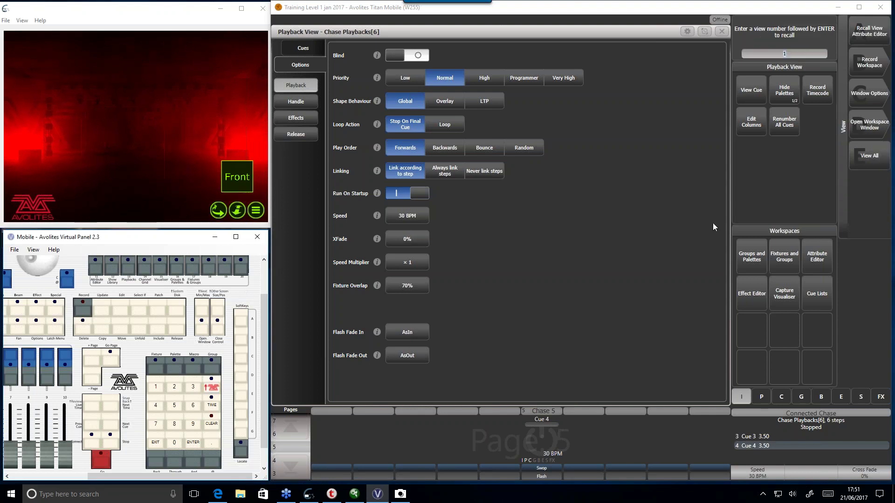
click(876, 158)
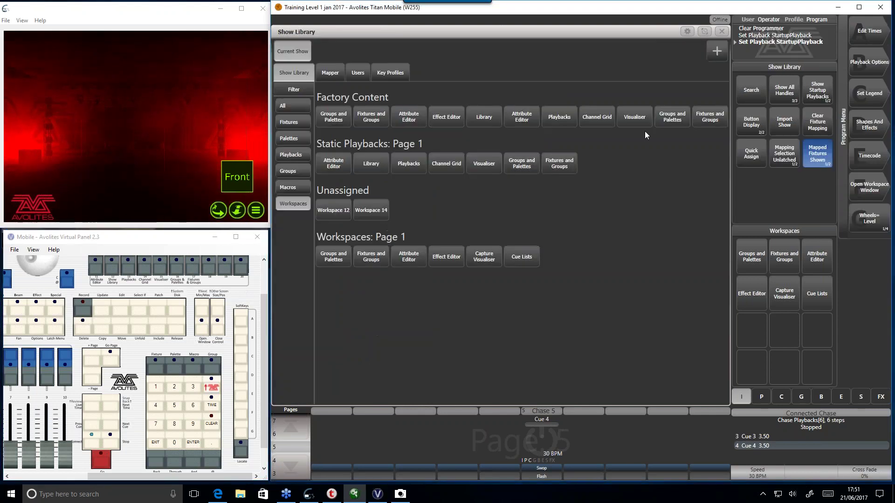
click(296, 155)
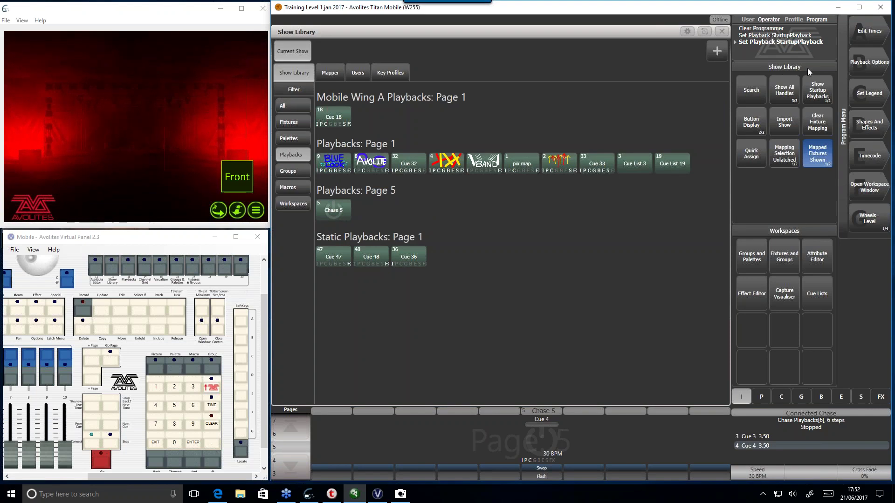
click(819, 93)
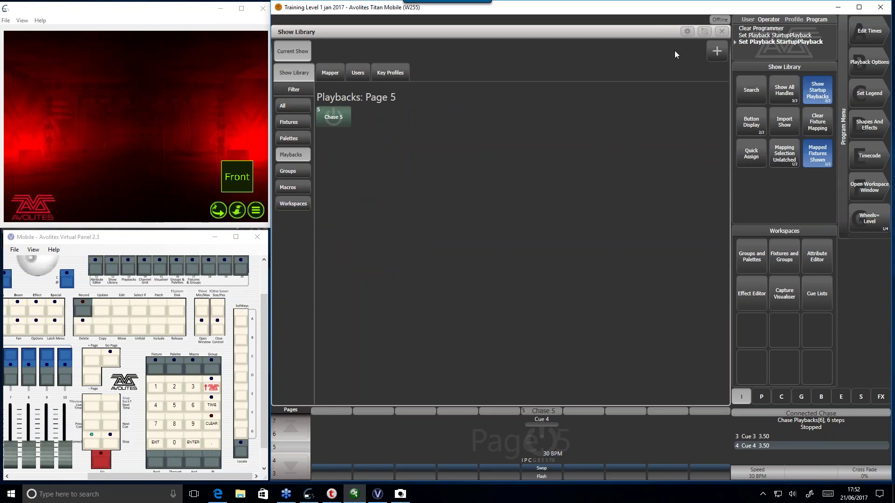
click(721, 32)
click(721, 32)
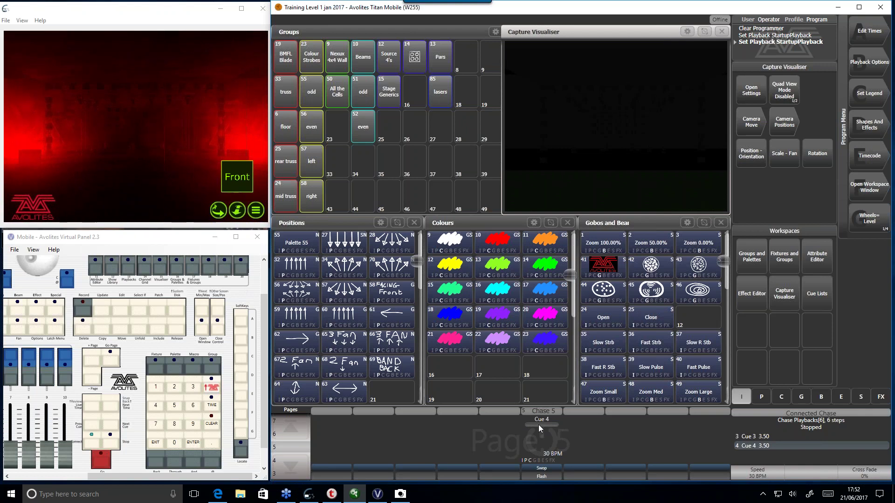
- Try to record onto the Chase 5 handle
click(88, 309)
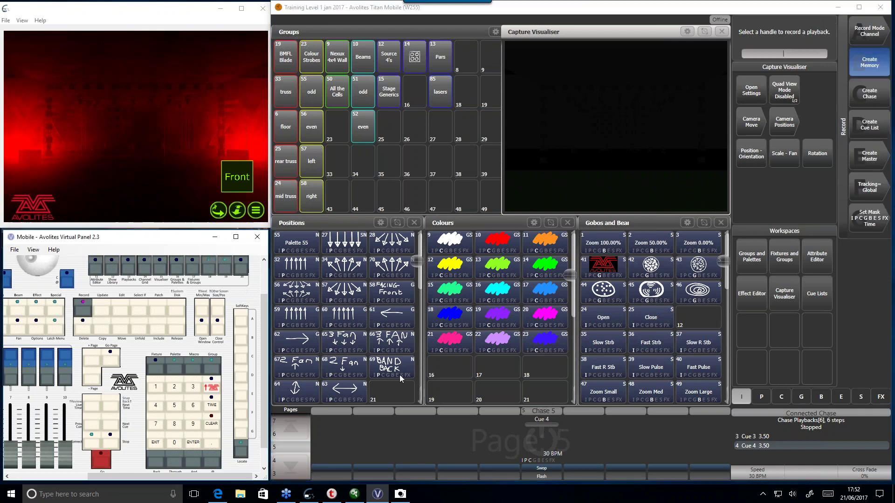
click(543, 450)
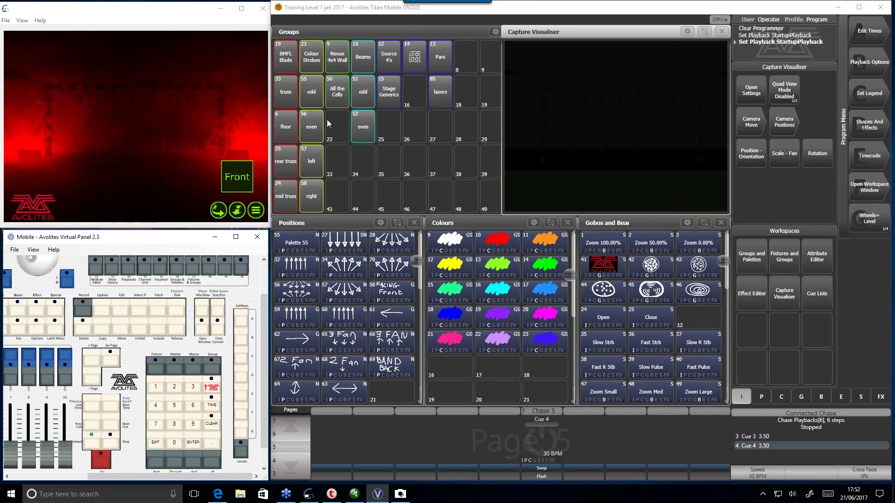
- Locate the BMFL Blade group and apply the red colour palette and position palette 27
click(295, 69)
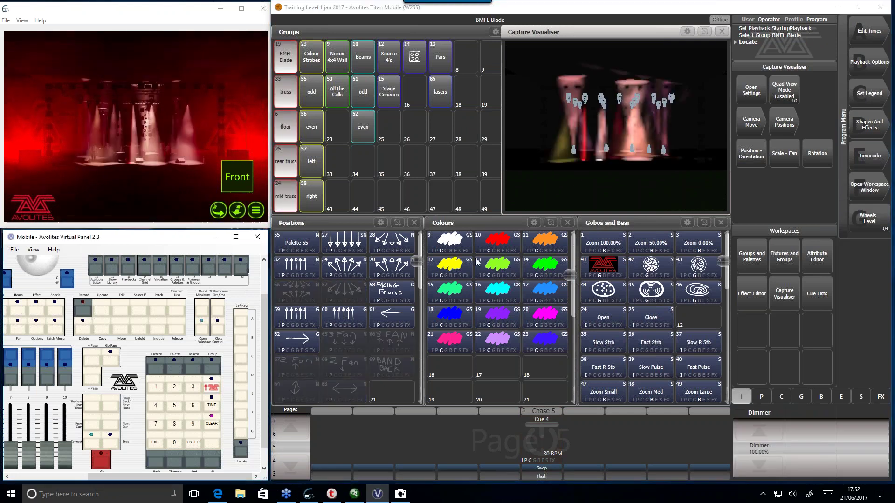
click(488, 247)
click(344, 242)
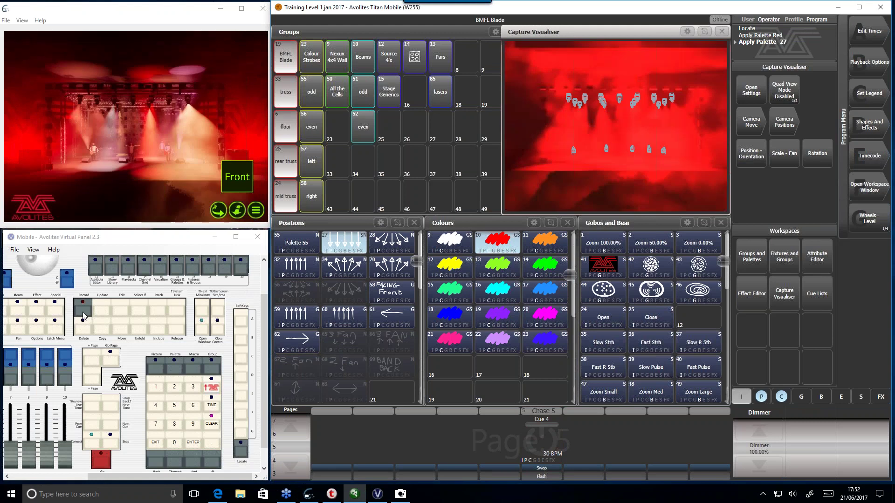
- Record the red BMFL Blade look as a cue on the empty handle 6 and clear the programmer
key(ctrl+r)
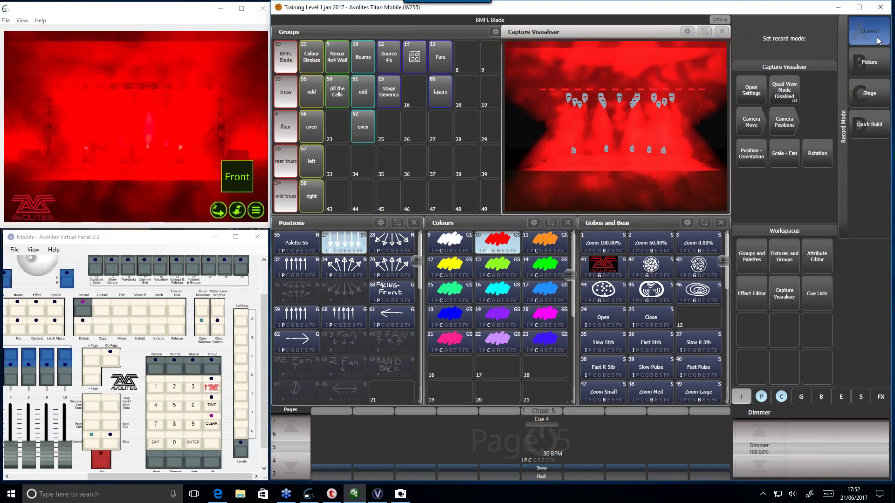
click(760, 440)
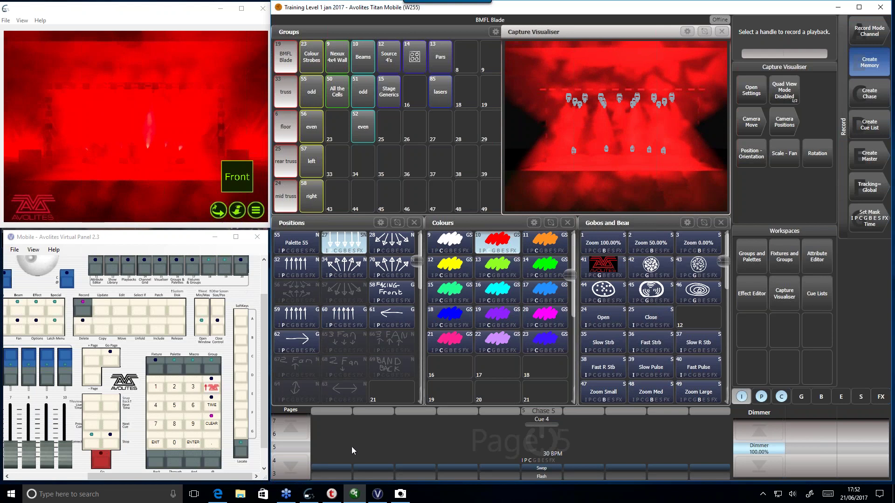
click(321, 446)
click(211, 428)
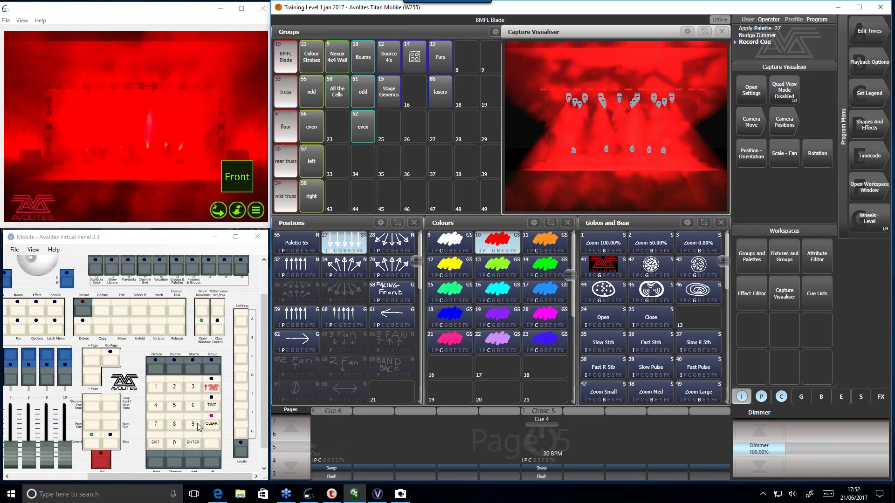
- Examine the options offered for recording onto the occupied Cue 6 handle, and leave without recording
click(80, 311)
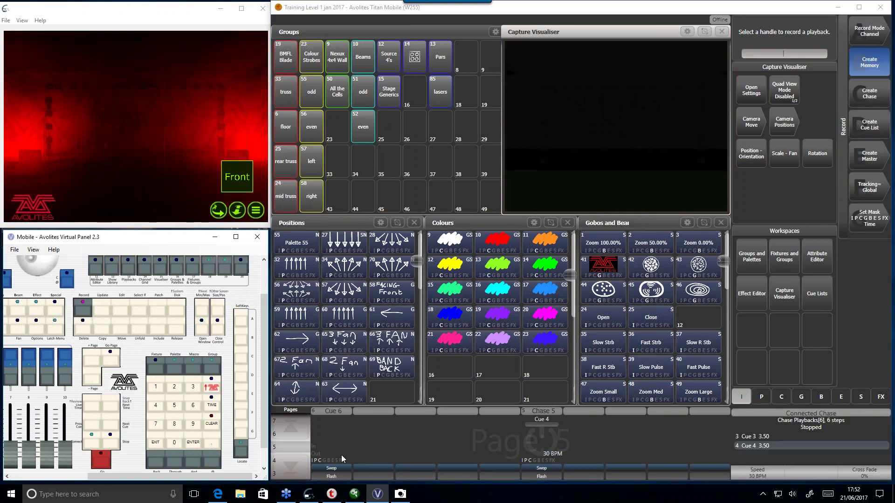
click(341, 455)
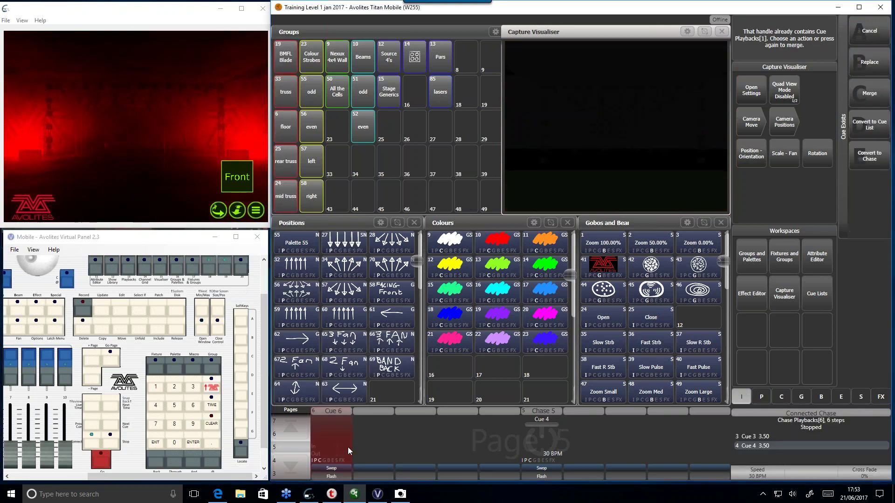
click(218, 419)
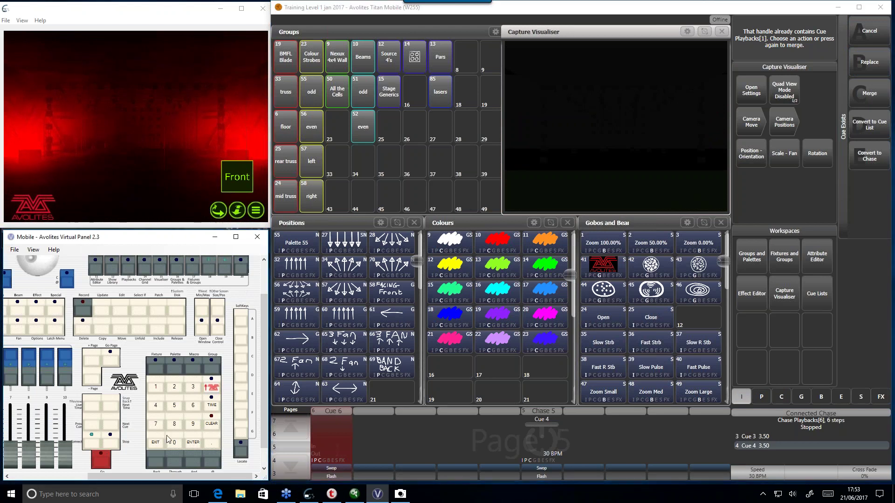
click(161, 441)
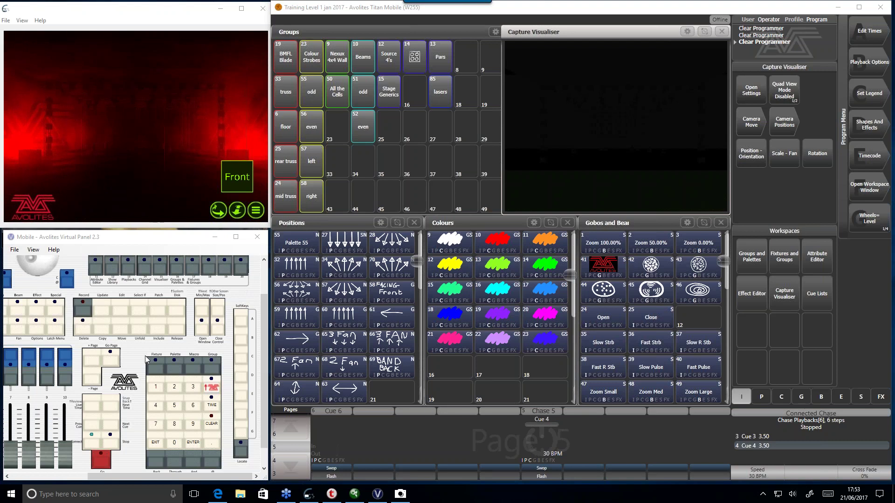
- Unfold Chase 5 and set the record mode for its steps to Quick Build
click(147, 327)
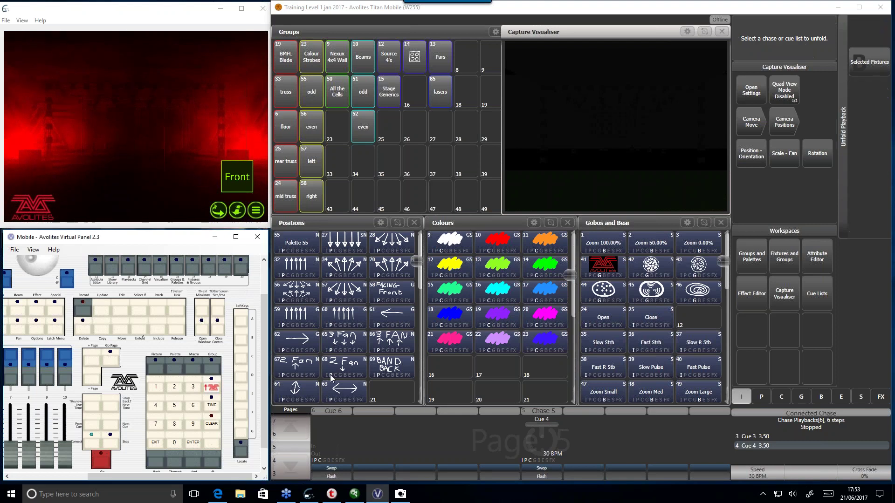
click(534, 444)
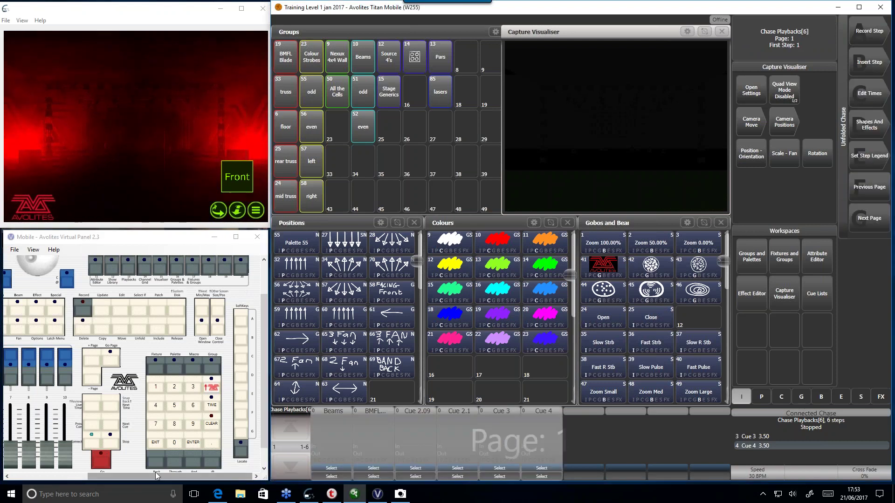
click(82, 308)
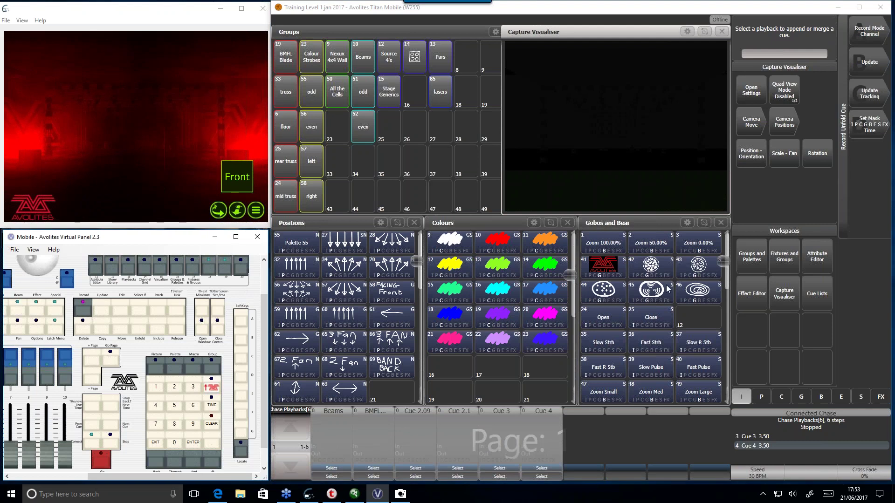
click(873, 37)
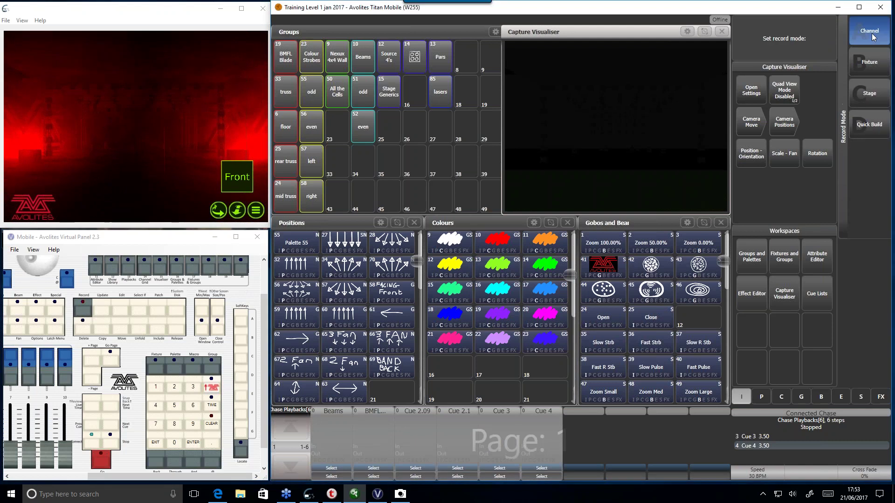
click(870, 125)
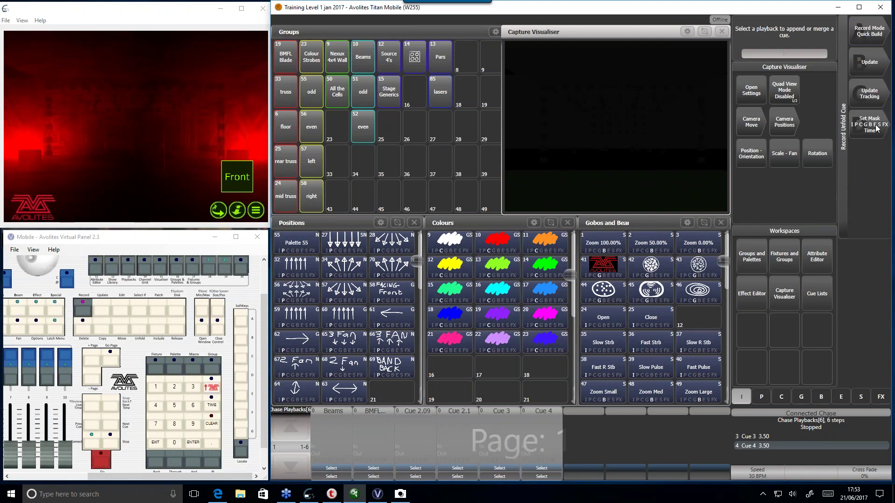
click(873, 33)
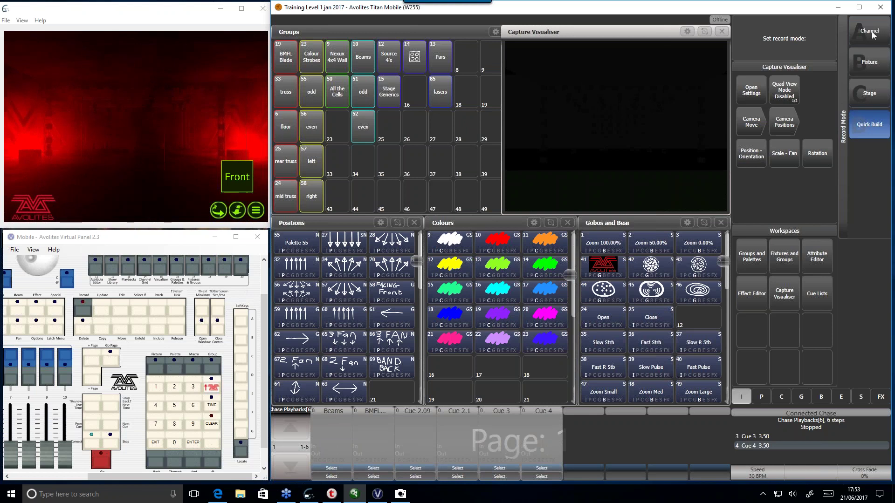
click(155, 443)
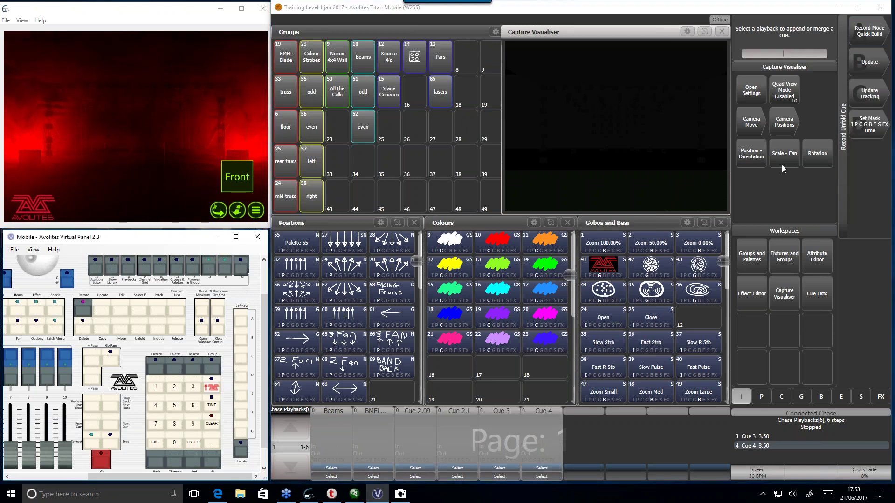
- Leave step recording and close the unfolded chase
click(155, 442)
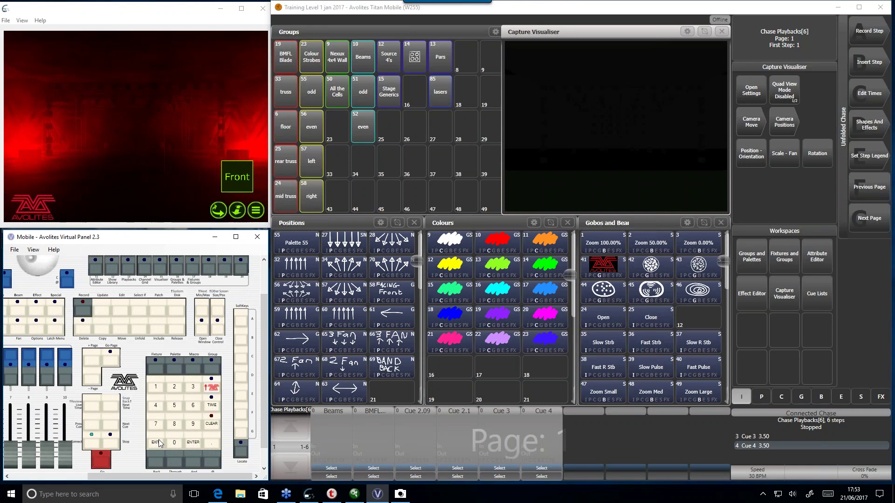
click(210, 425)
click(210, 425)
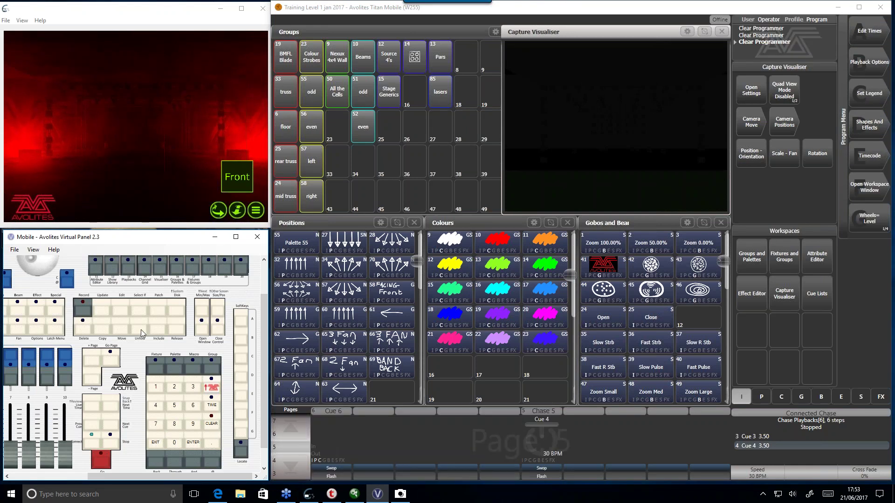
- Bring up Cue 6 and record onto its handle, converting it to a cue list with an appended cue
drag(165, 476, 21, 406)
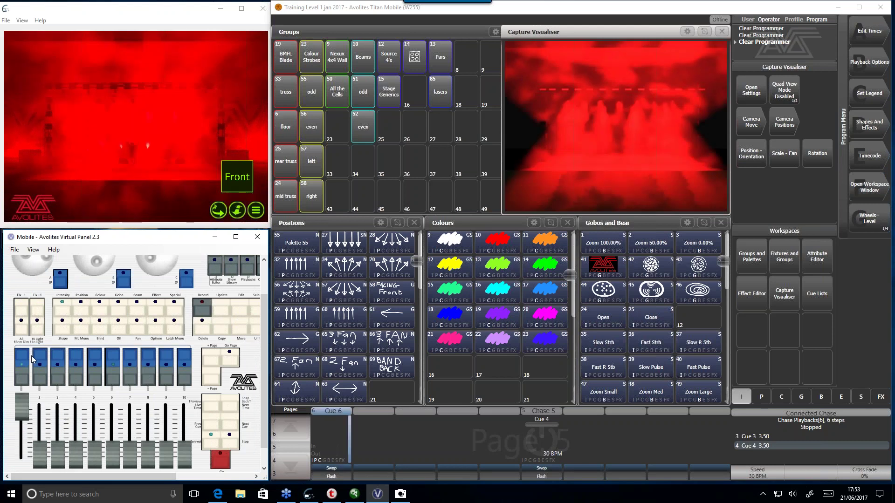
click(207, 311)
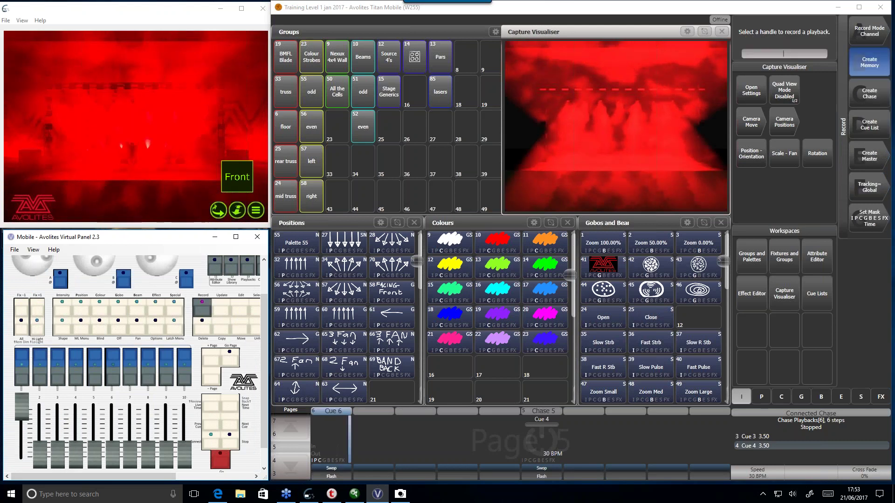
click(340, 436)
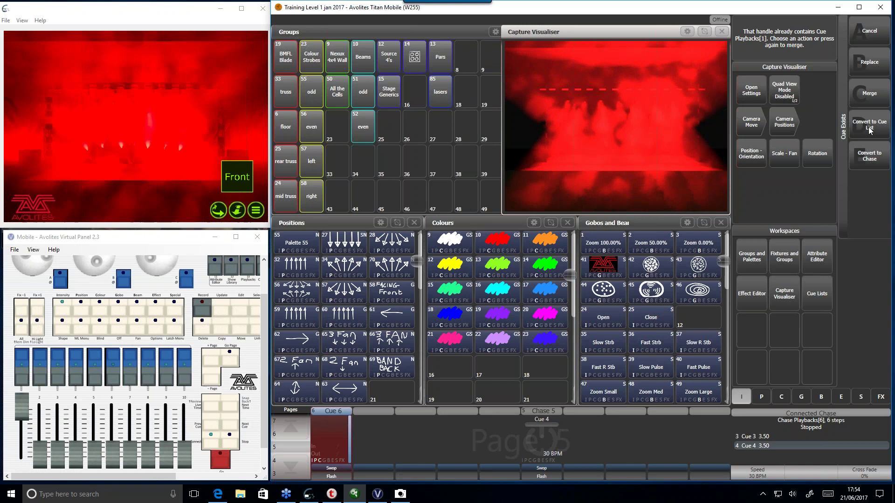
click(870, 159)
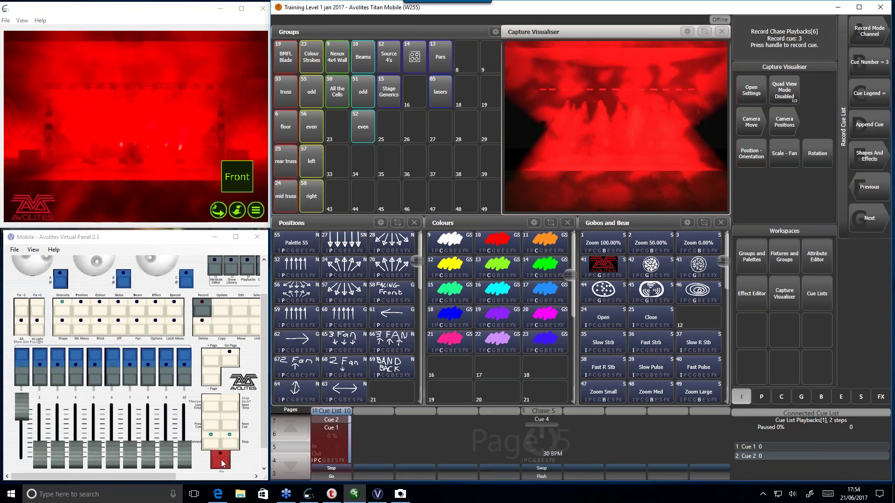
drag(170, 483, 221, 482)
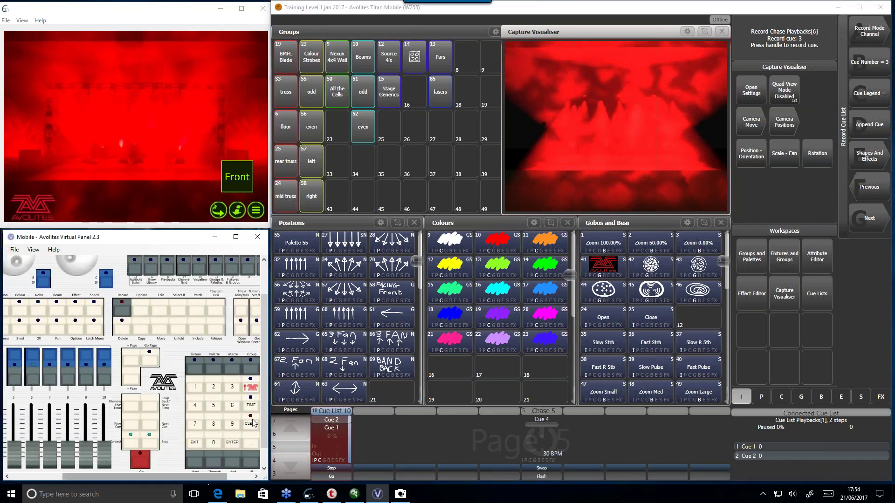
click(195, 445)
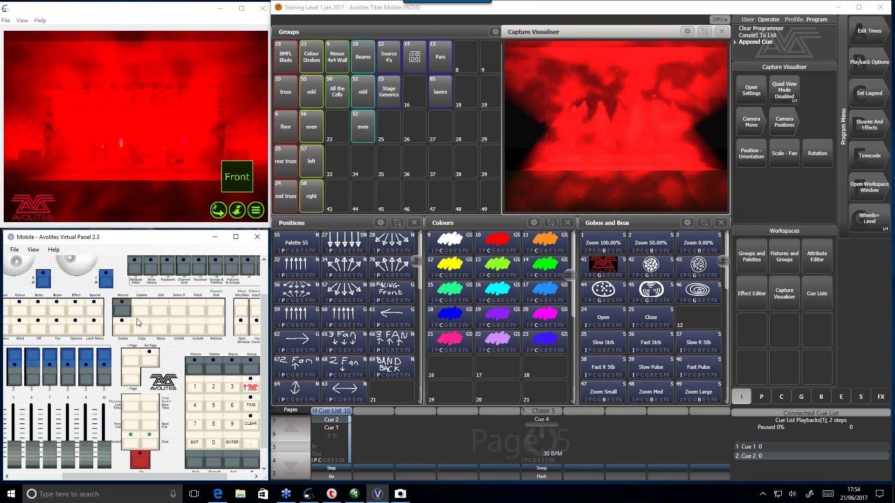
- Examine the record mask and Renumber All Cues options for recording onto Chase 5, and leave without recording
click(122, 303)
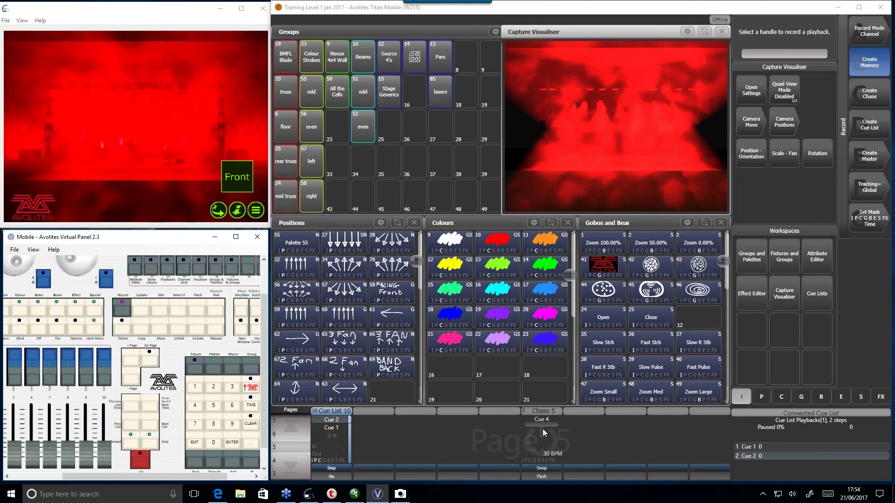
click(544, 444)
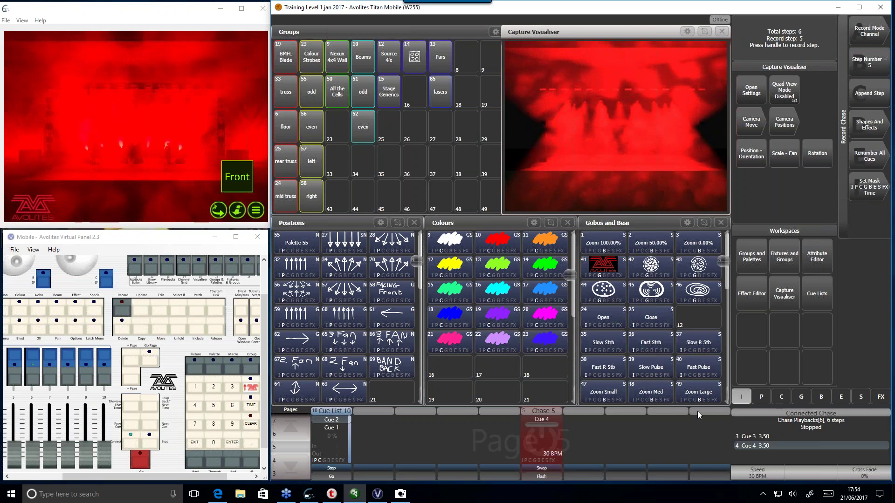
click(869, 189)
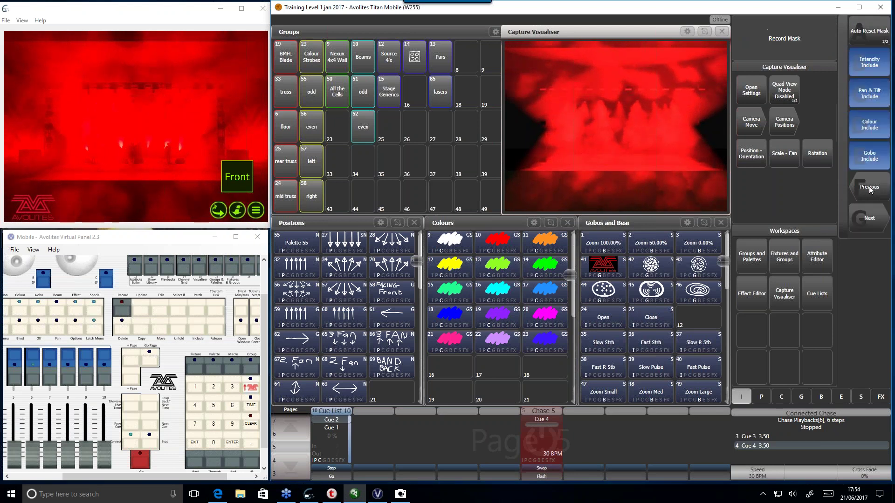
click(167, 438)
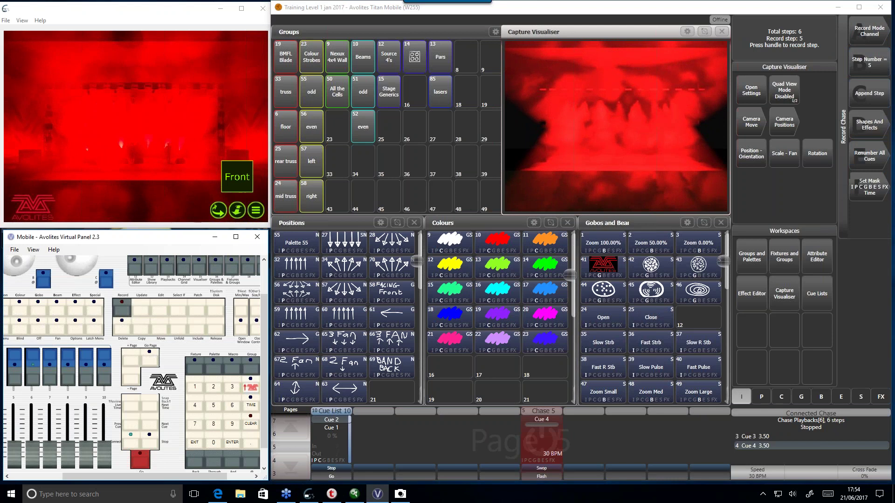
click(878, 152)
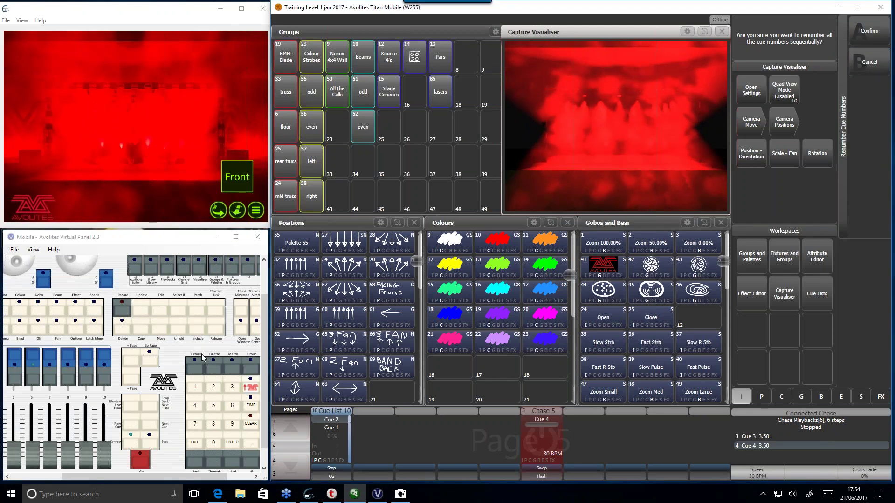
click(189, 444)
click(188, 444)
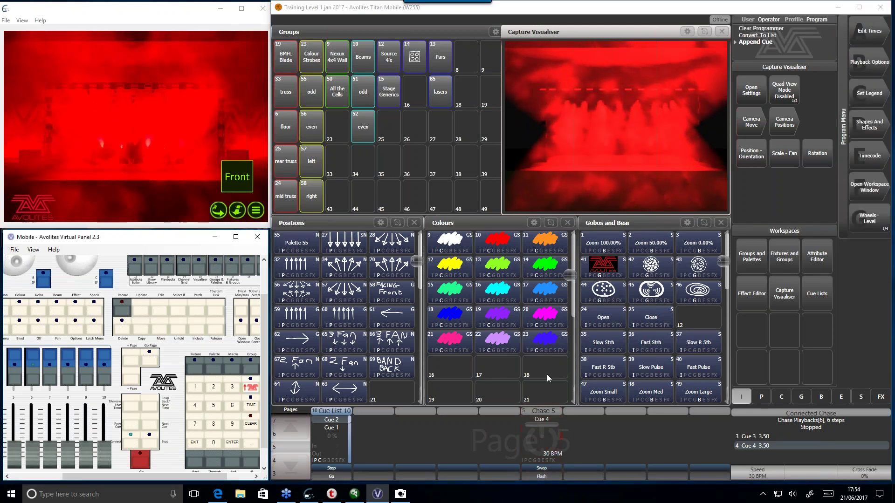
- Clear the programmer and release all playbacks by priority
drag(146, 479, 112, 479)
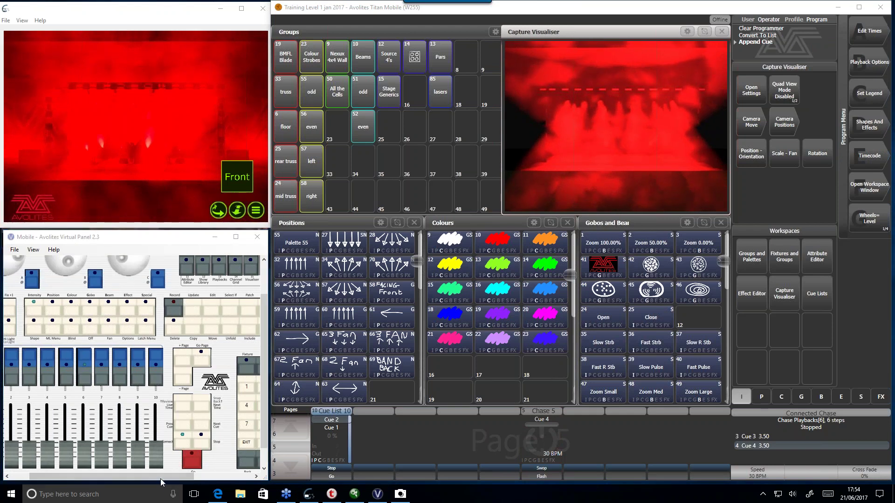
click(200, 480)
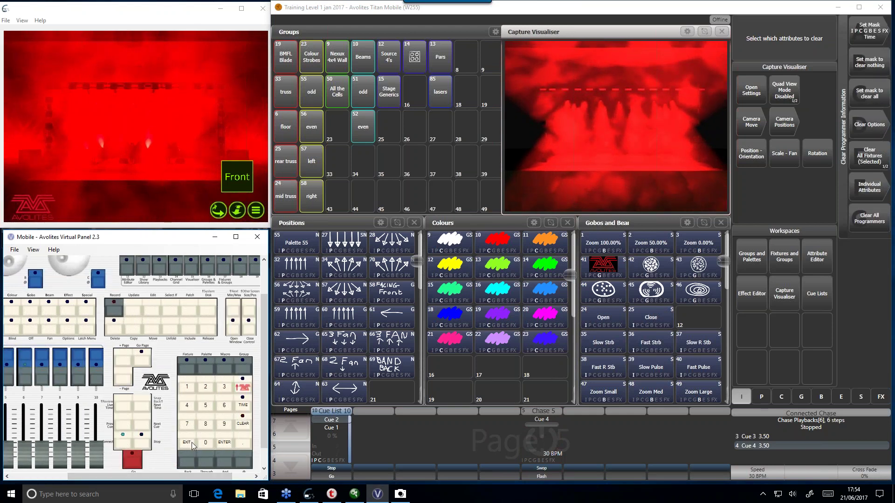
click(212, 335)
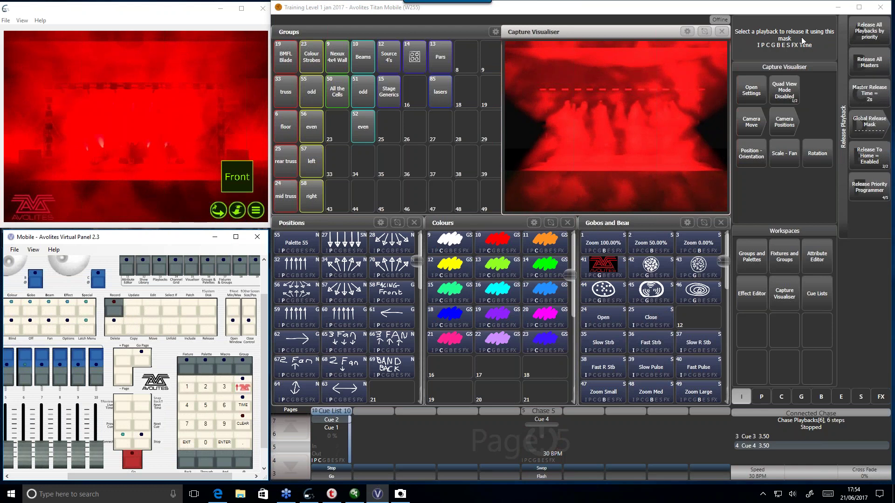
click(888, 30)
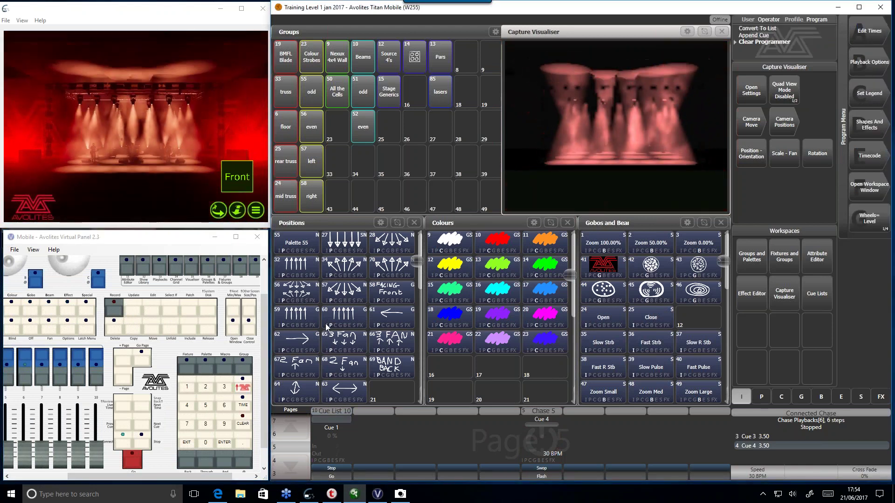
- Create a cue list on the page's last empty playback handle, keeping the record mode on Channel
click(113, 306)
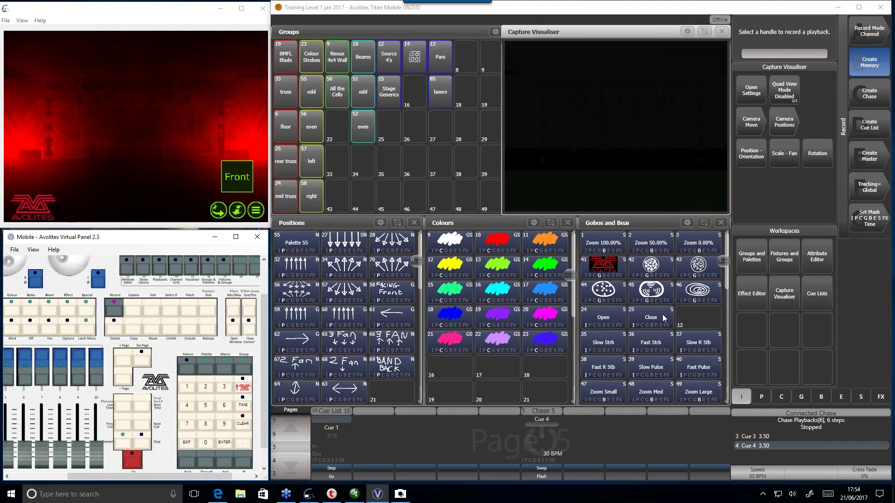
click(861, 35)
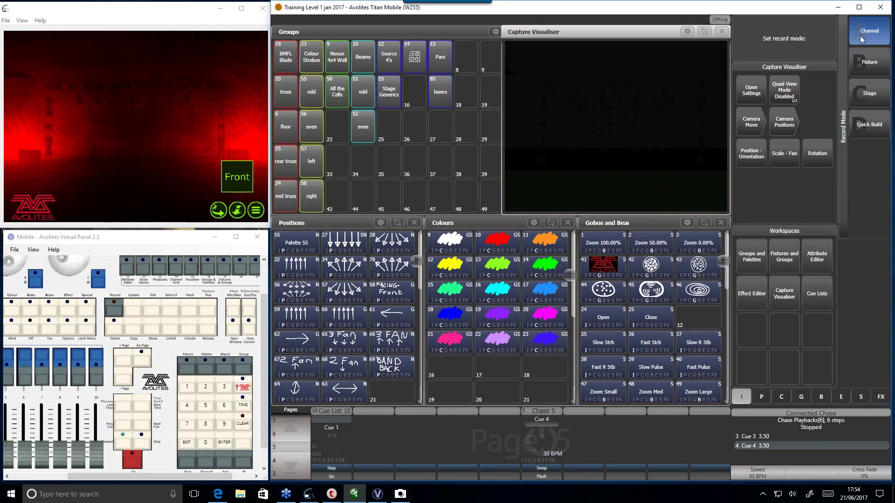
click(861, 39)
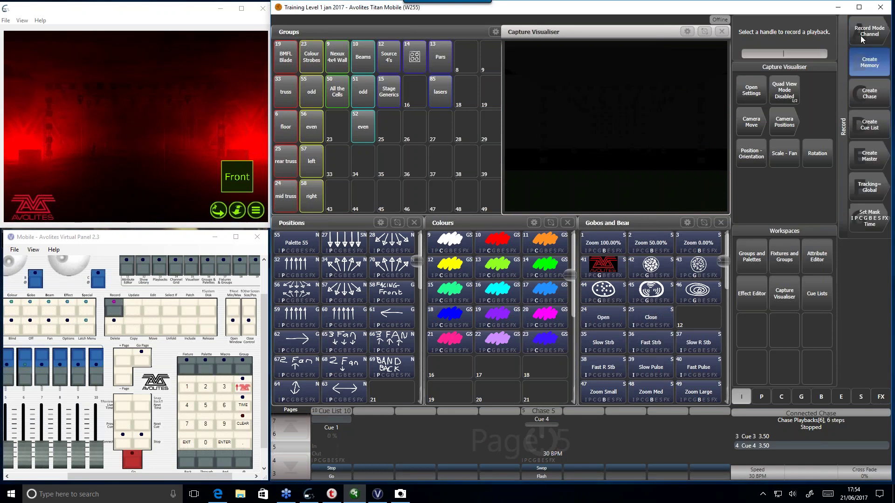
click(880, 134)
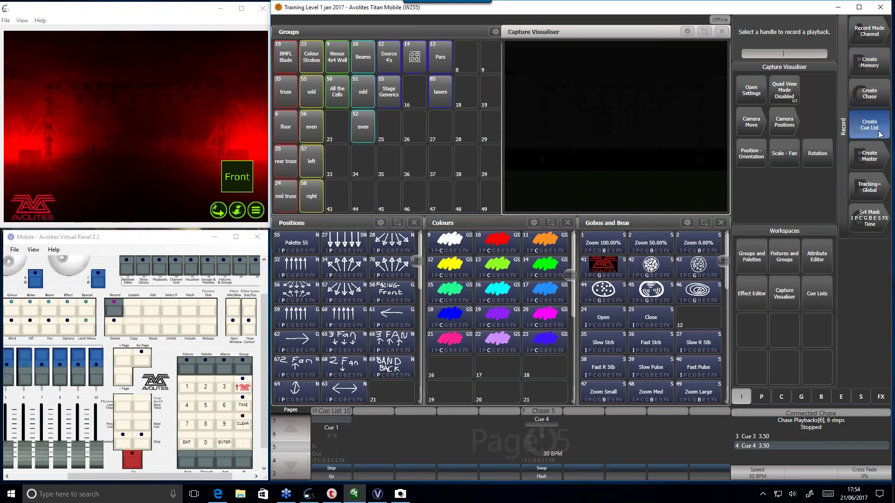
click(695, 464)
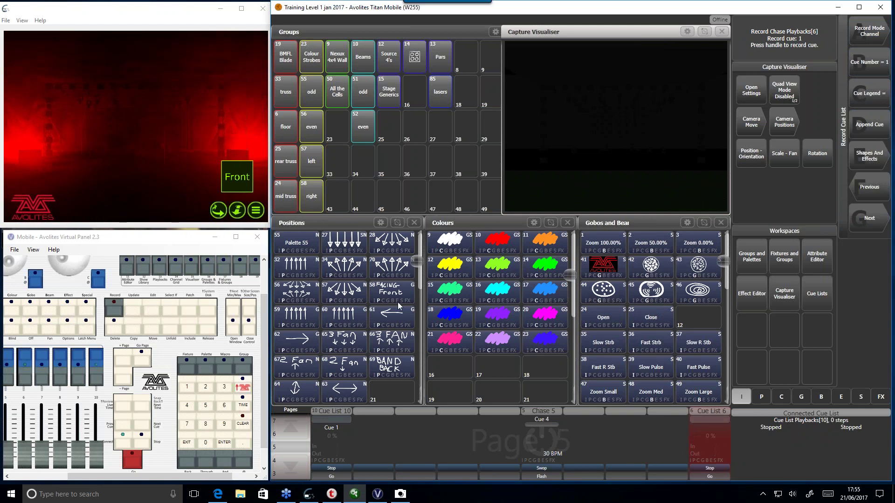
- Record the located Beams group as cue 1 with position palette 56, red colour and dimmer at 100%, and clear the programmer
click(363, 60)
click(355, 129)
click(250, 476)
click(241, 450)
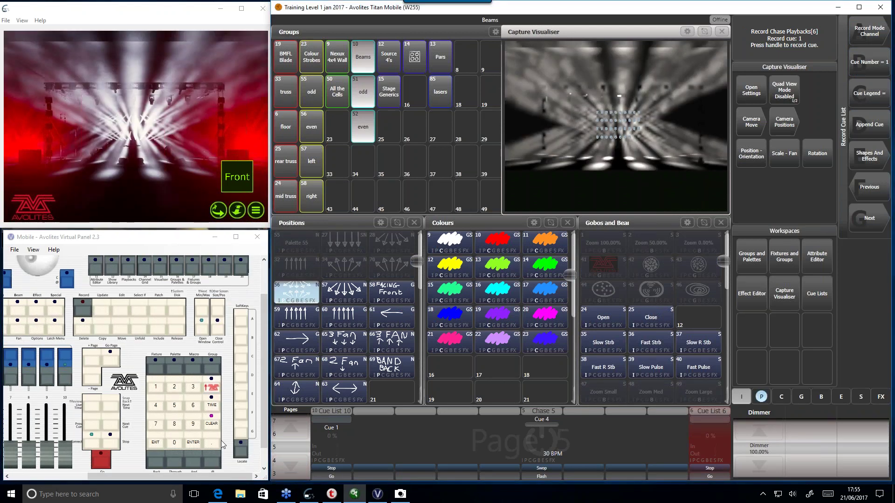
click(497, 241)
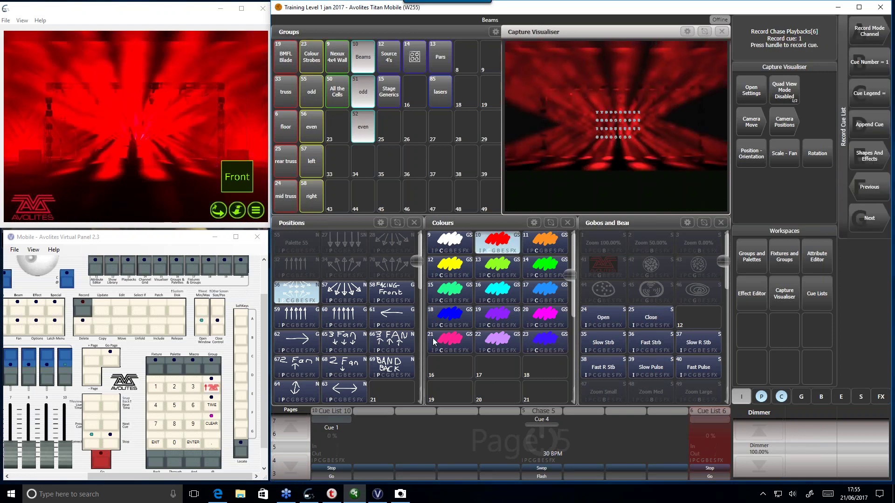
click(763, 438)
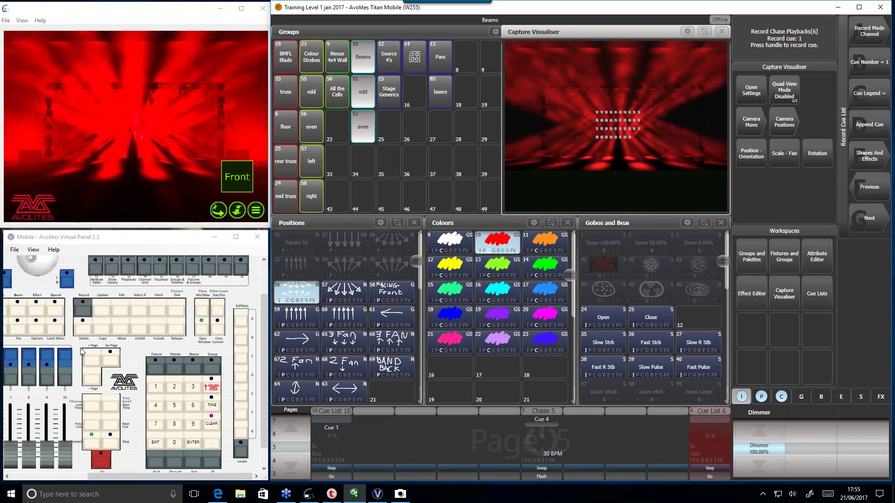
click(85, 373)
click(213, 424)
- Create a pixel map effect for the All the Cells group
click(346, 95)
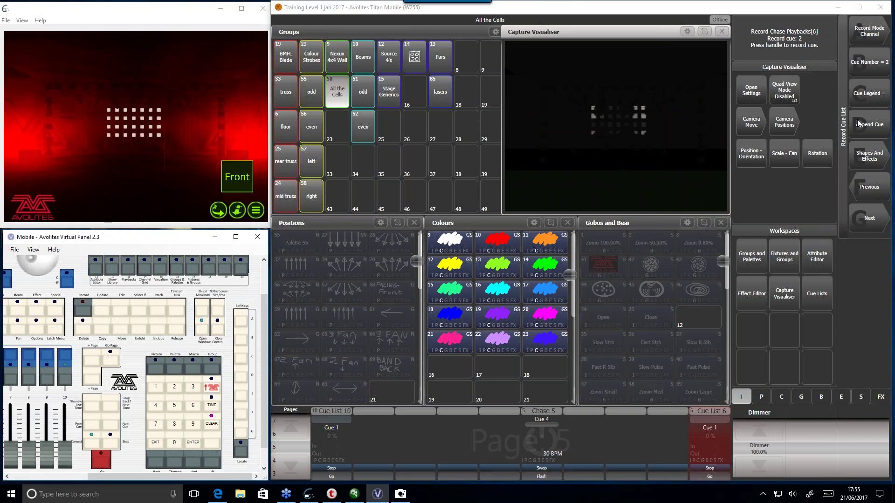
click(869, 159)
click(879, 69)
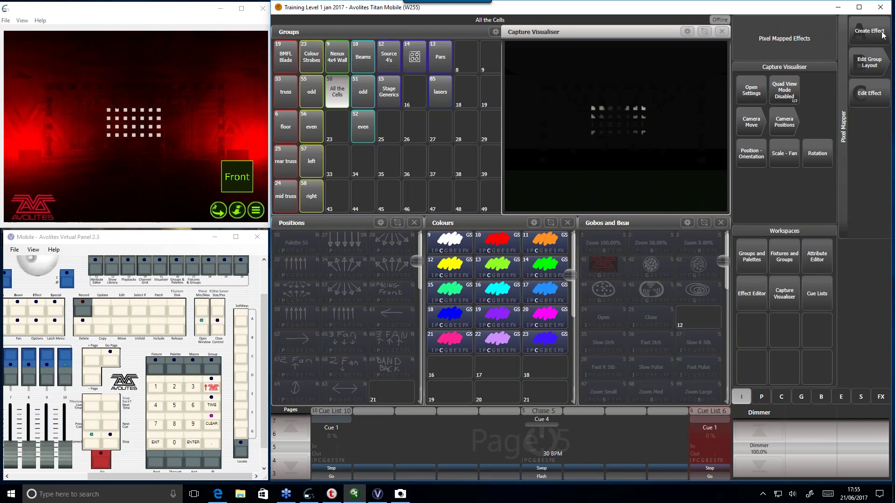
click(870, 33)
click(545, 78)
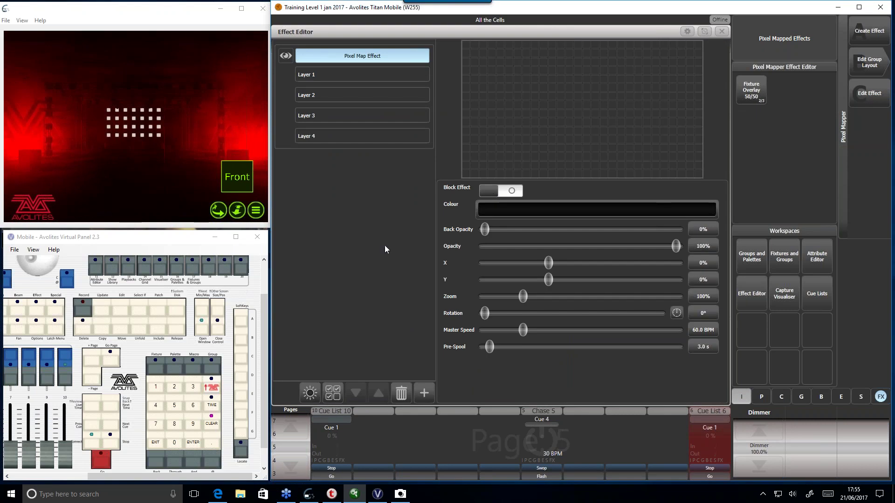
- Add a circle to Layer 1 with a zoom of 51% and a border width of 0.19
click(410, 73)
click(425, 393)
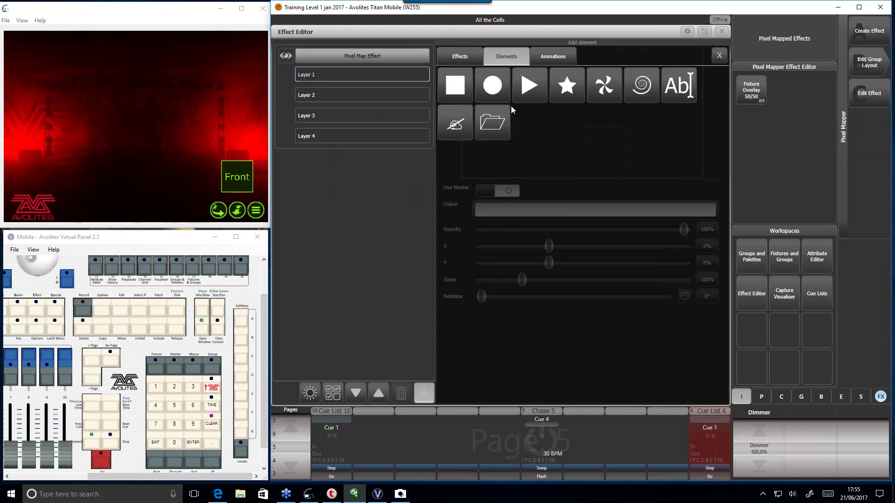
click(498, 87)
mouse_move(523, 278)
mouse_down()
mouse_move(514, 277)
mouse_move(529, 277)
mouse_up()
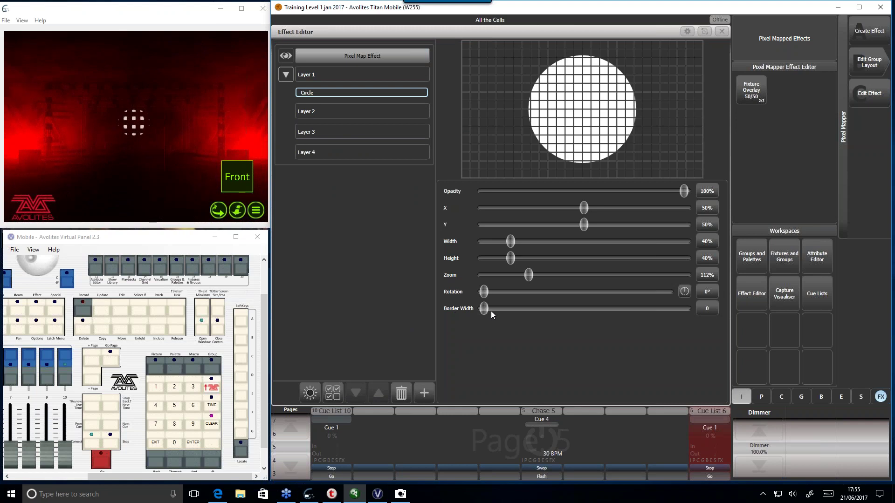
drag(491, 311, 532, 311)
drag(527, 274, 498, 284)
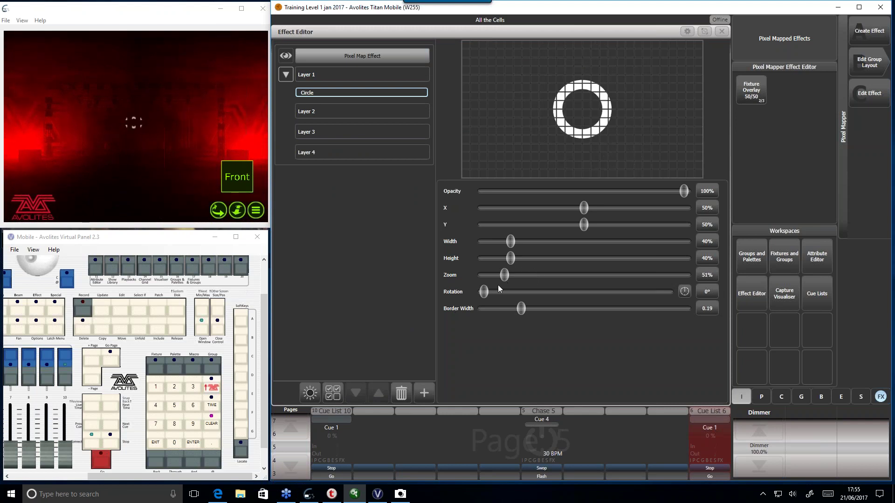
- Add a Zoom Animation to the circle with an End Zoom of 500%
click(425, 392)
click(536, 104)
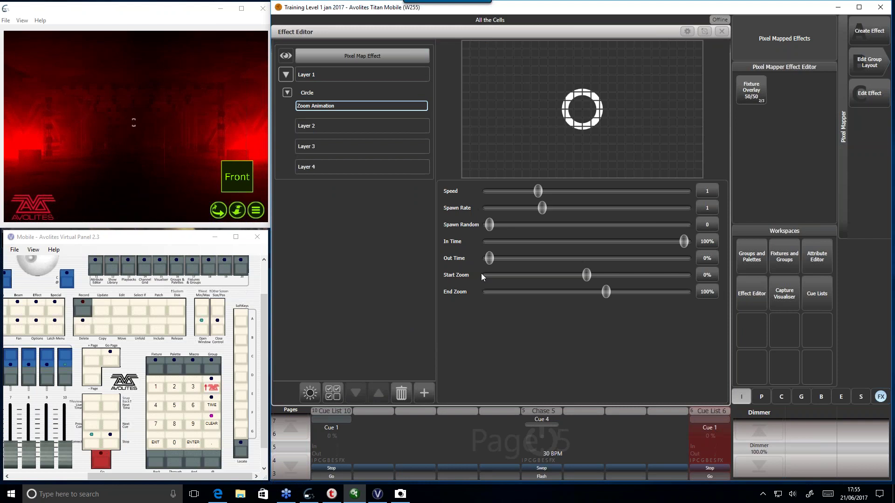
drag(607, 291, 684, 292)
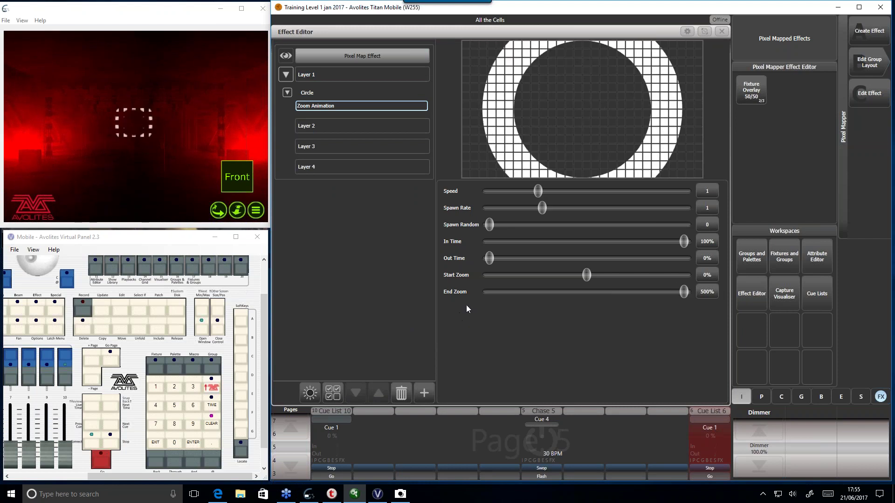
- Record the pixel map effect into Cue List 6, again with the cells' dimmer at 100%, and clear and close the Effect Editor
click(65, 360)
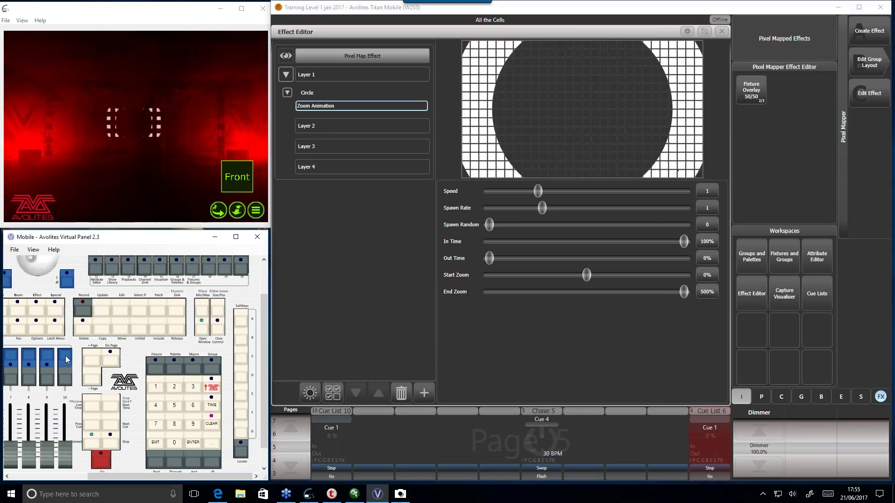
click(752, 440)
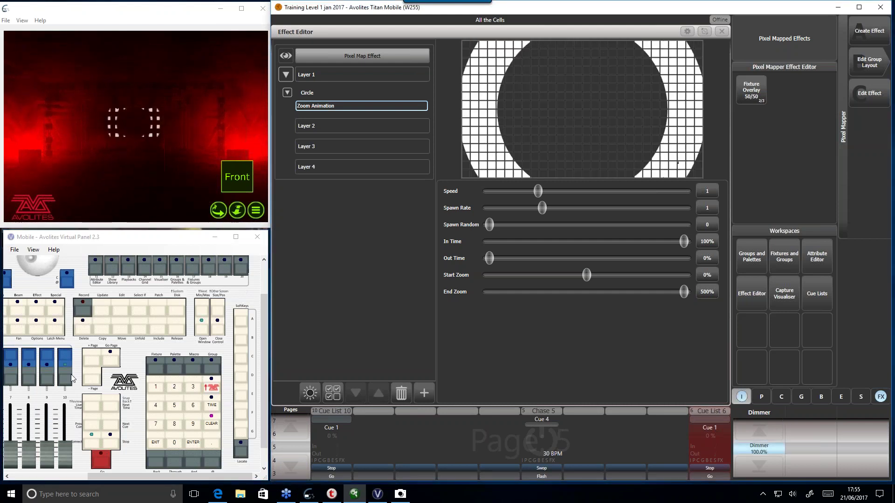
click(167, 358)
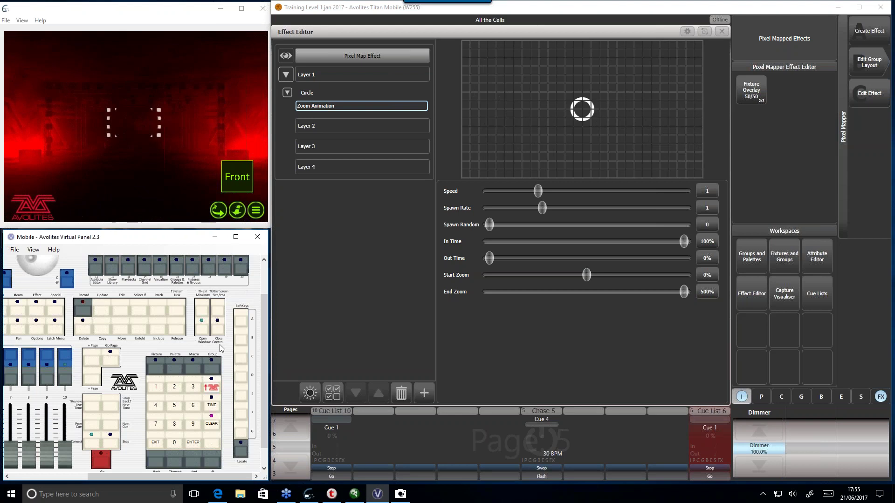
click(724, 32)
drag(206, 473, 130, 474)
scroll(264, 321, up, 2)
click(725, 34)
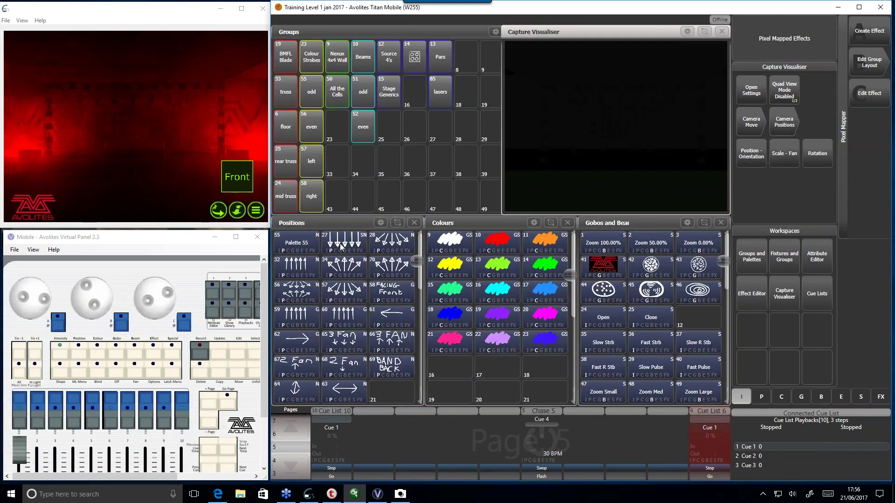
- Locate the Beams group and set its tilt to about 27.13%
click(365, 58)
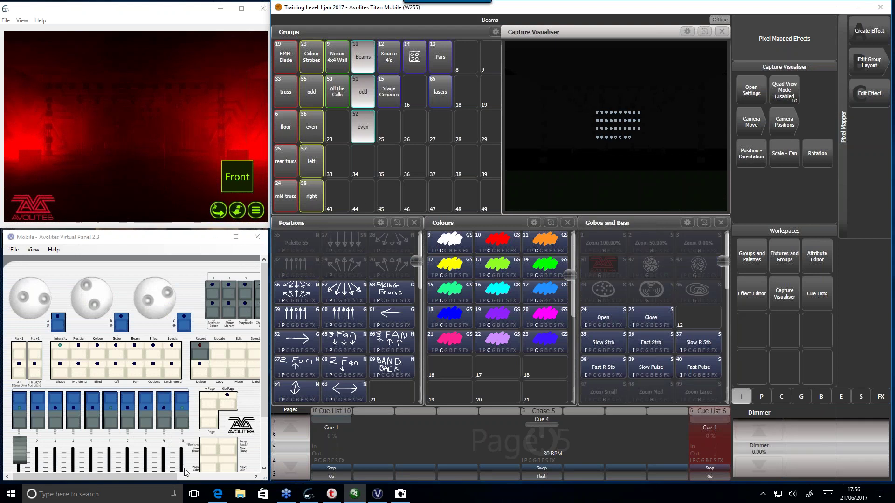
drag(166, 475, 248, 476)
drag(263, 389, 261, 436)
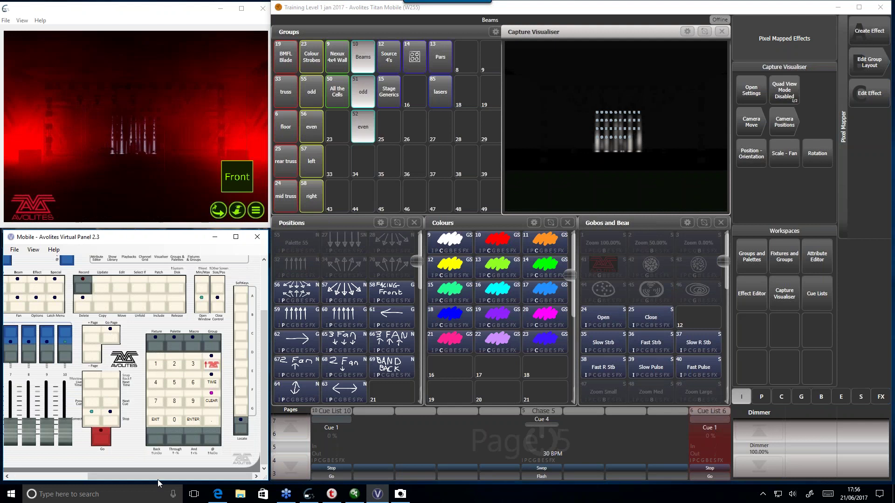
drag(160, 476, 112, 476)
click(41, 289)
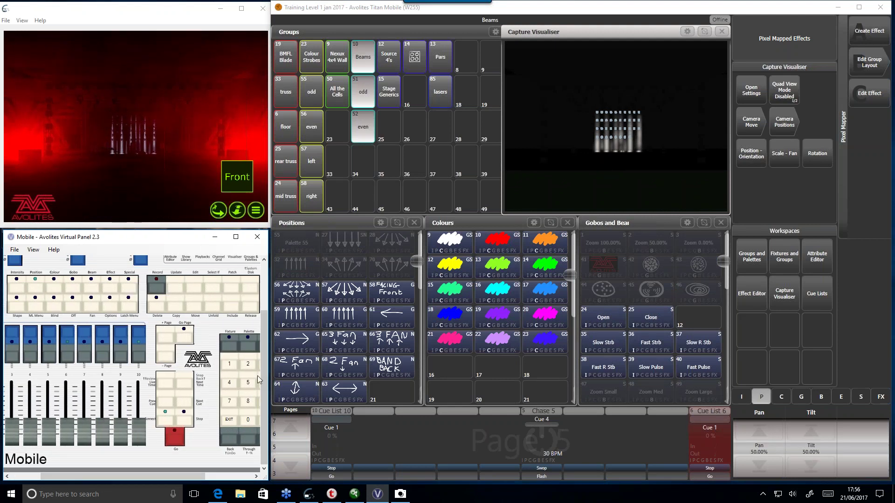
scroll(259, 380, up, 3)
drag(110, 476, 81, 476)
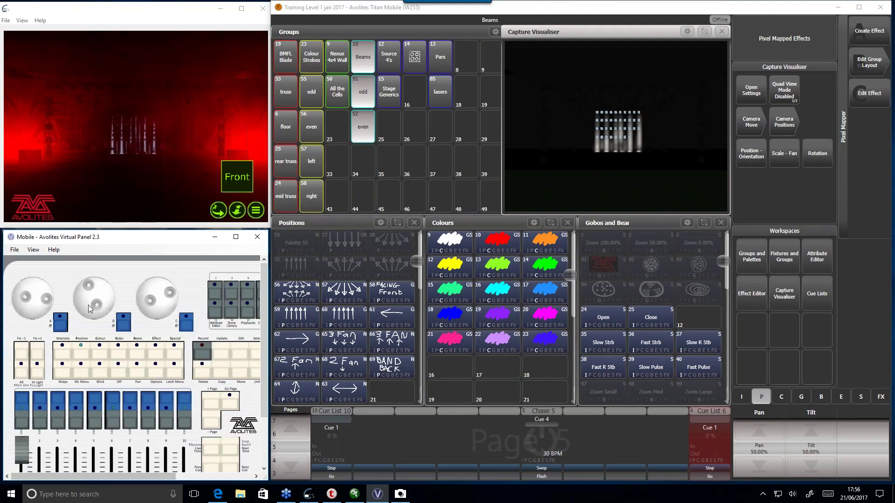
drag(89, 305, 88, 327)
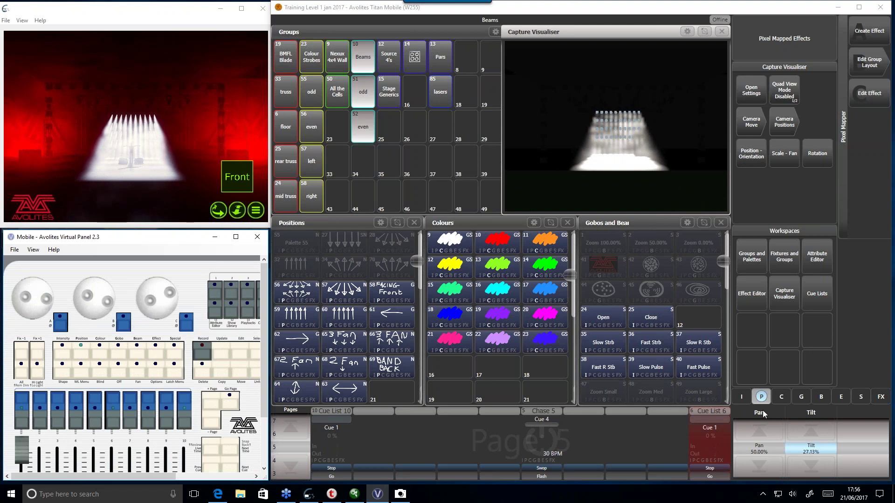
- Set the Beams' dimmer to 100%, record the look as cue 4 and clear the programmer
click(741, 396)
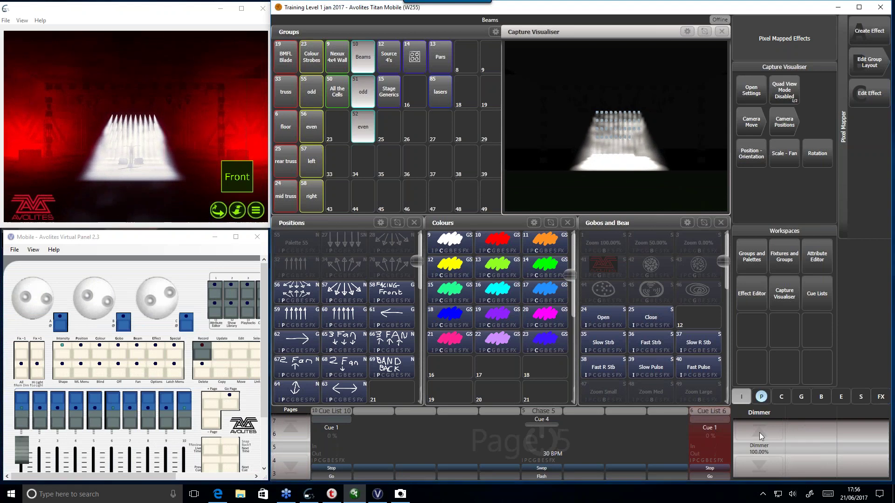
click(204, 478)
click(229, 476)
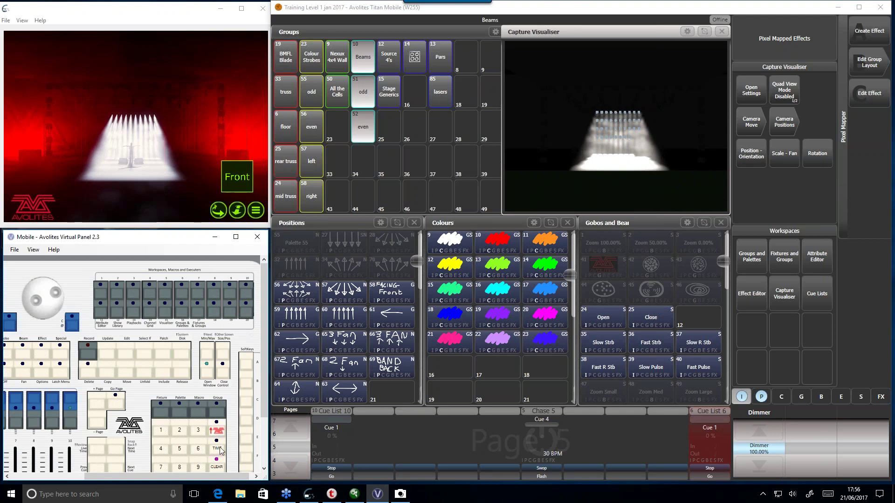
click(218, 467)
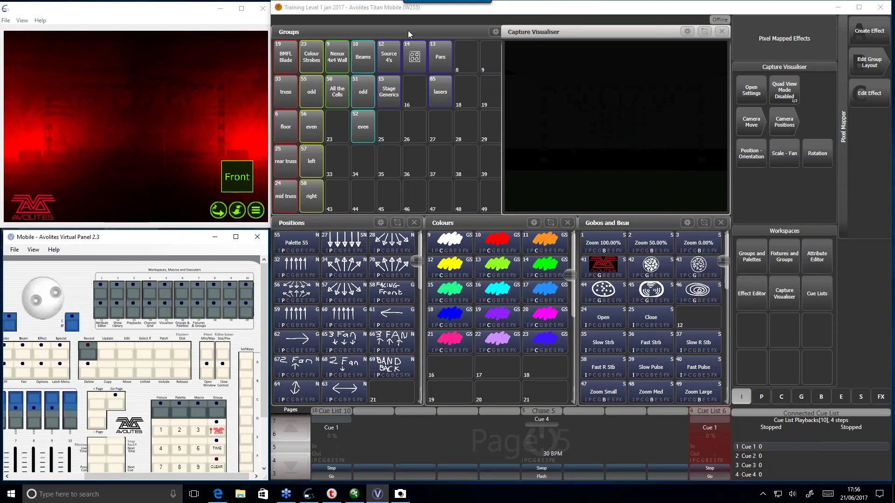
- Record the first row of Beams fixtures (33, 34, 71–78) at 100% dimmer as the next cue and clear the programmer
click(780, 260)
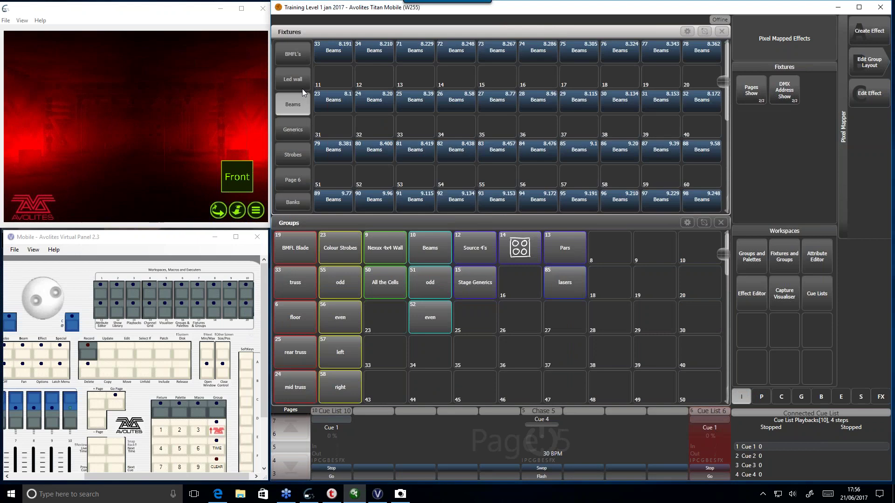
drag(332, 52, 687, 54)
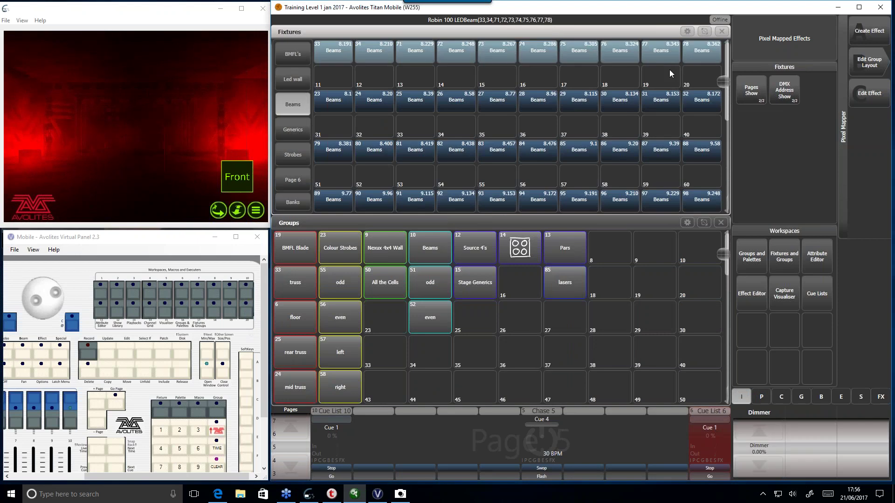
click(754, 433)
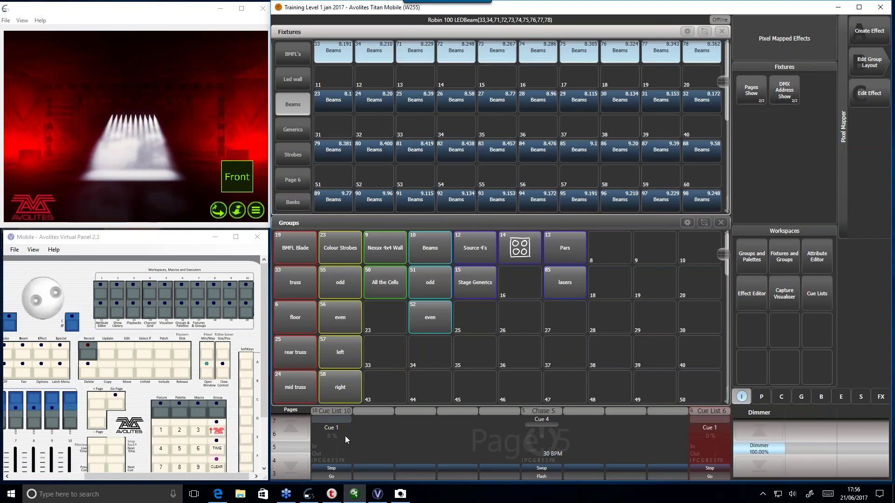
click(102, 428)
click(223, 466)
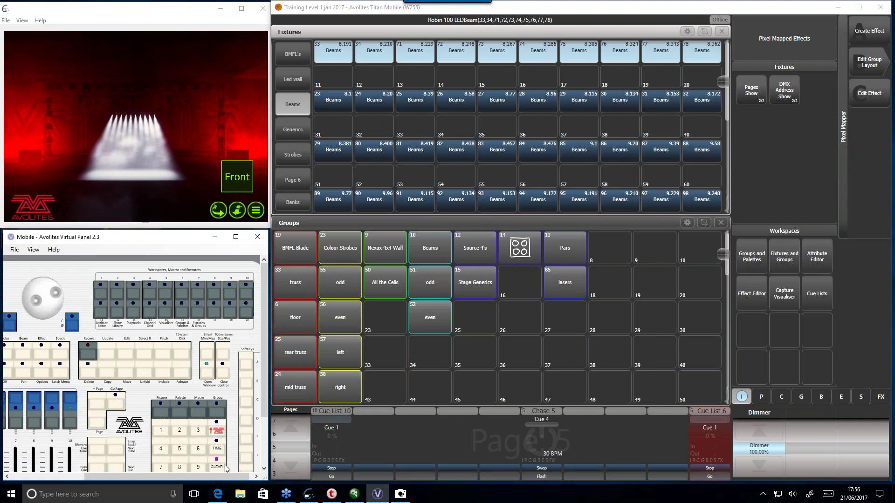
- Record the second row of Beams fixtures (23–32) at 100% dimmer as the next cue and clear the programmer
drag(333, 97, 702, 100)
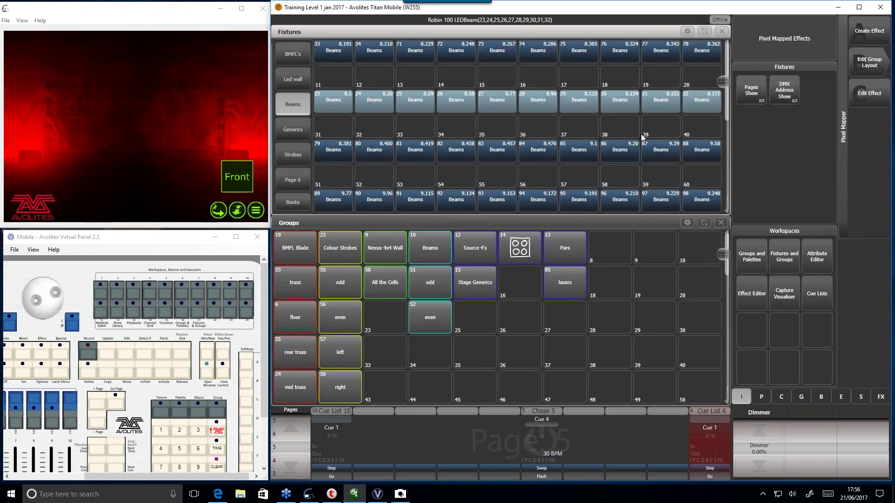
click(750, 436)
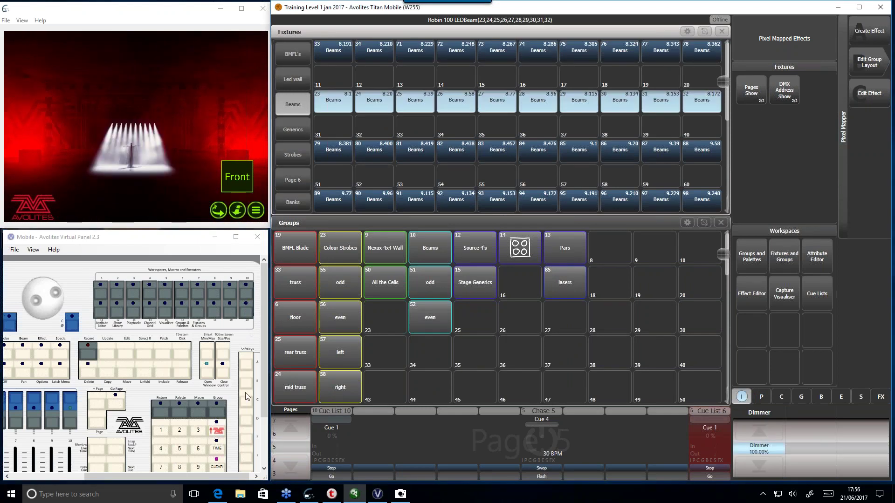
click(79, 403)
click(218, 465)
- Record the third row of Beams fixtures (79–88) at 100% dimmer as the next cue and clear the programmer
drag(330, 153, 700, 150)
click(758, 435)
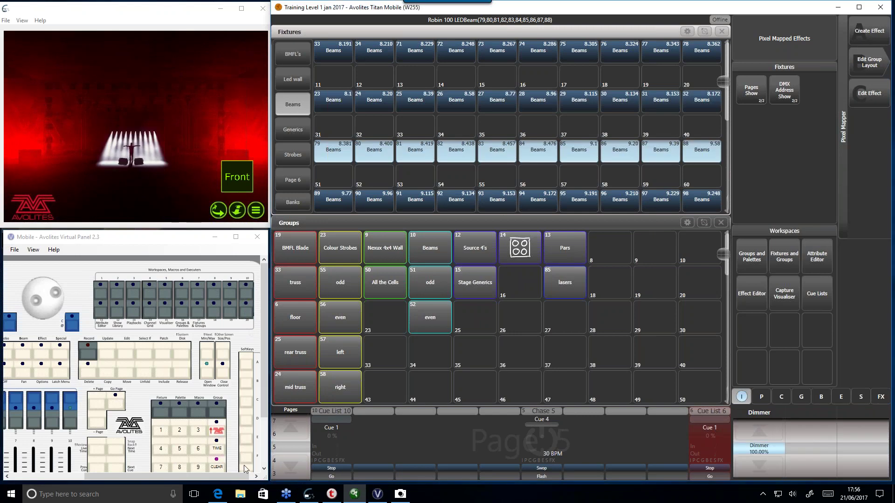
click(71, 400)
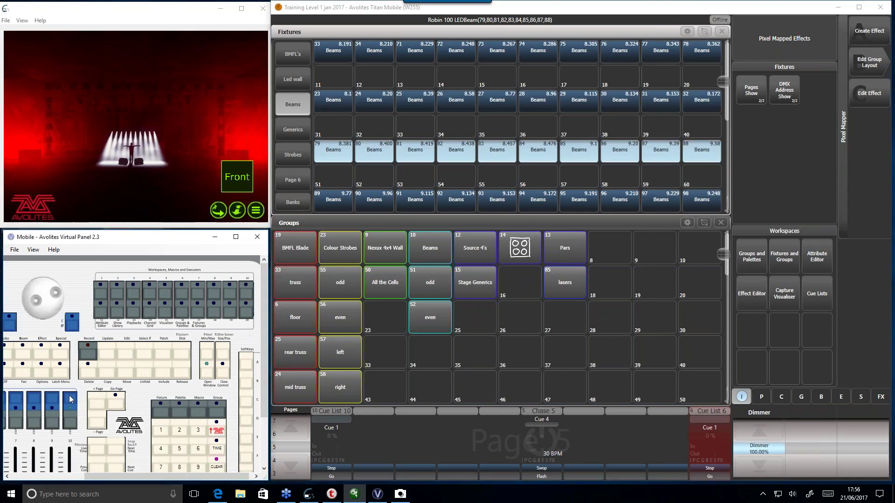
click(217, 465)
- Record the fourth row of Beams fixtures (89–98) at 100% dimmer as the next cue and clear the programmer
click(527, 210)
drag(527, 211, 701, 200)
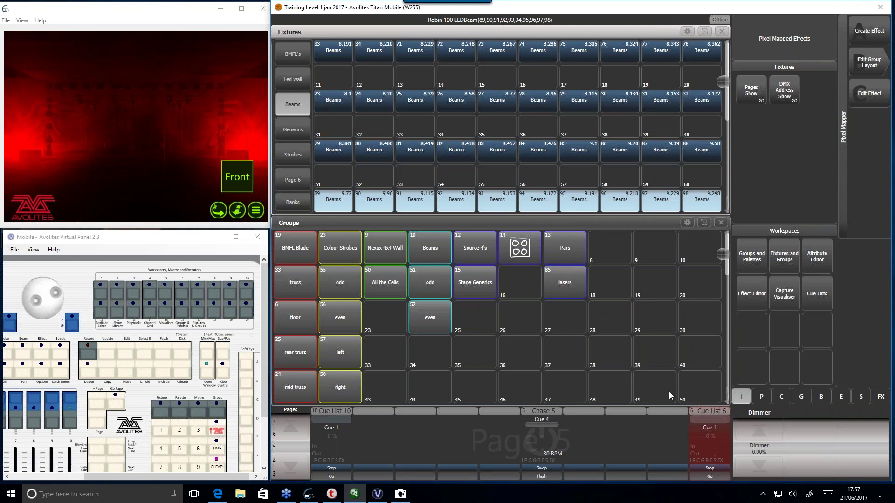
click(749, 427)
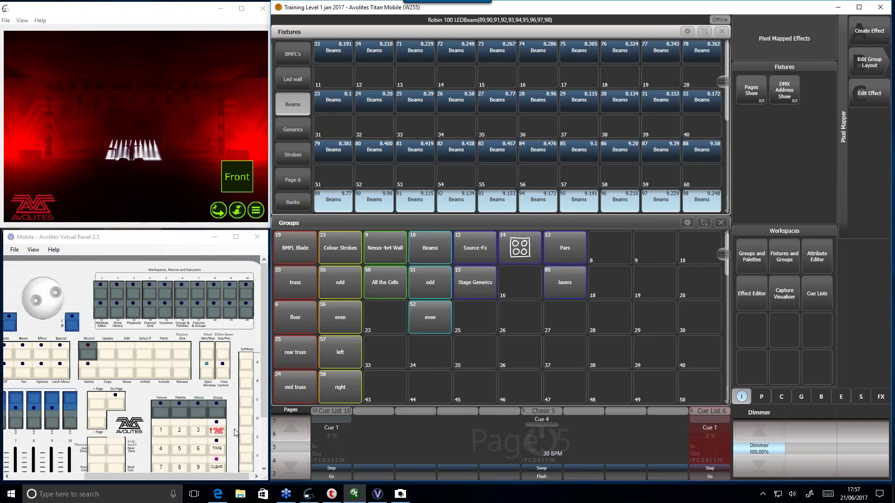
click(73, 402)
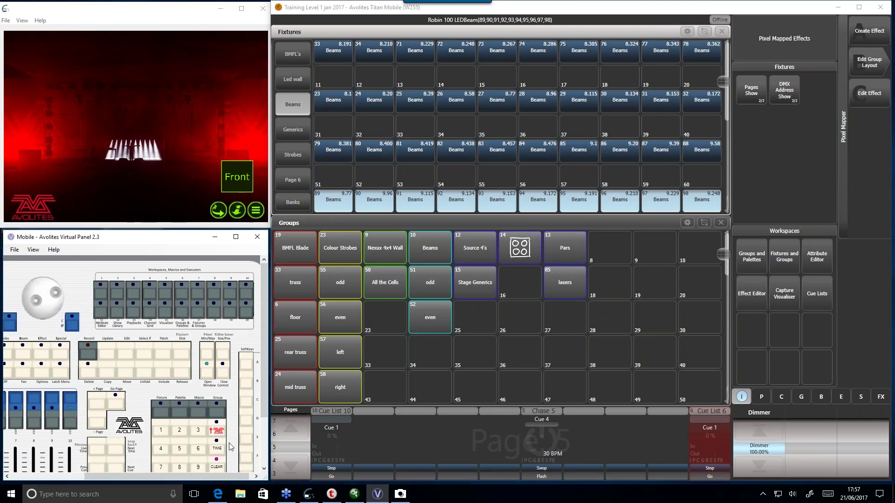
scroll(267, 400, down, 1)
scroll(267, 399, down, 2)
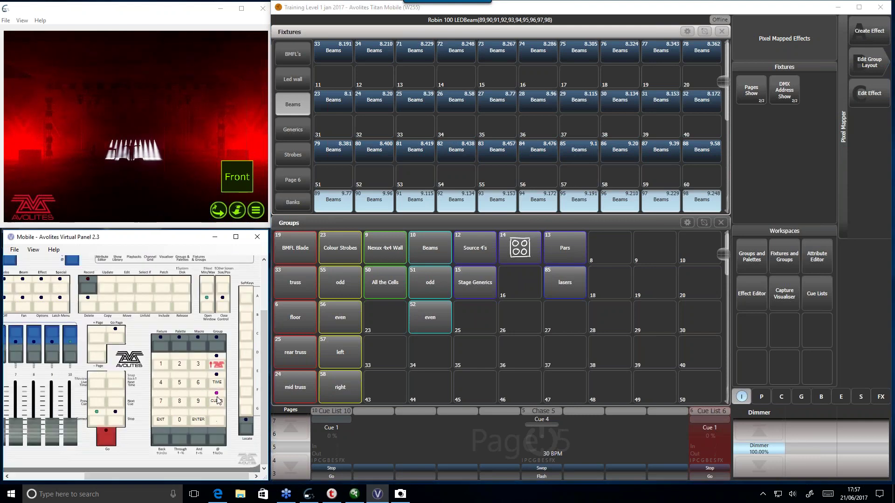
click(164, 422)
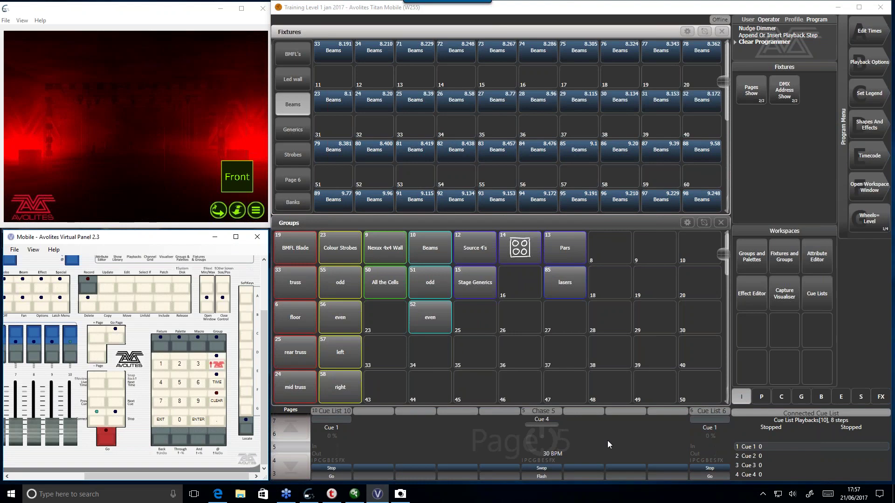
- Open the Playback View of the cue list on fader 10 and examine all its cue setting columns
click(699, 446)
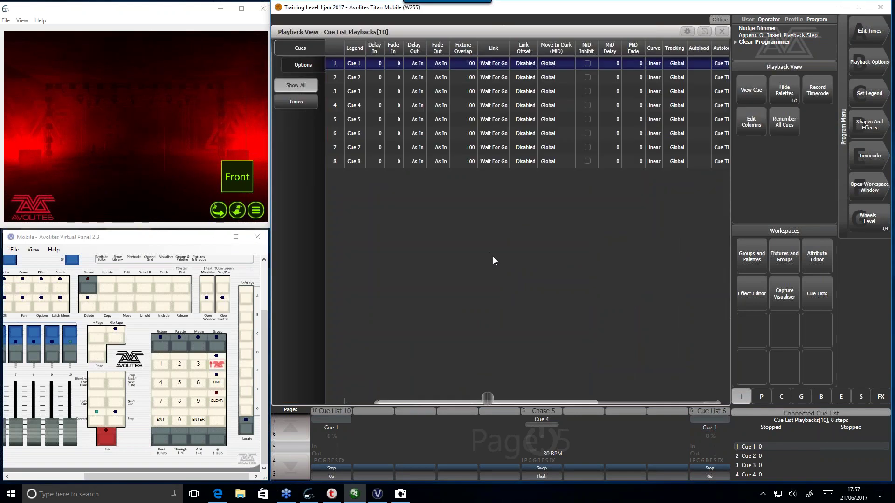
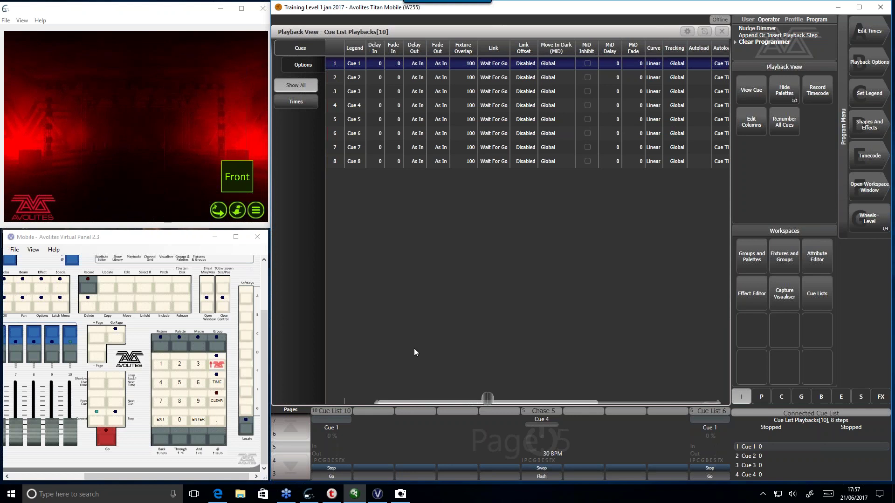
drag(482, 399, 620, 387)
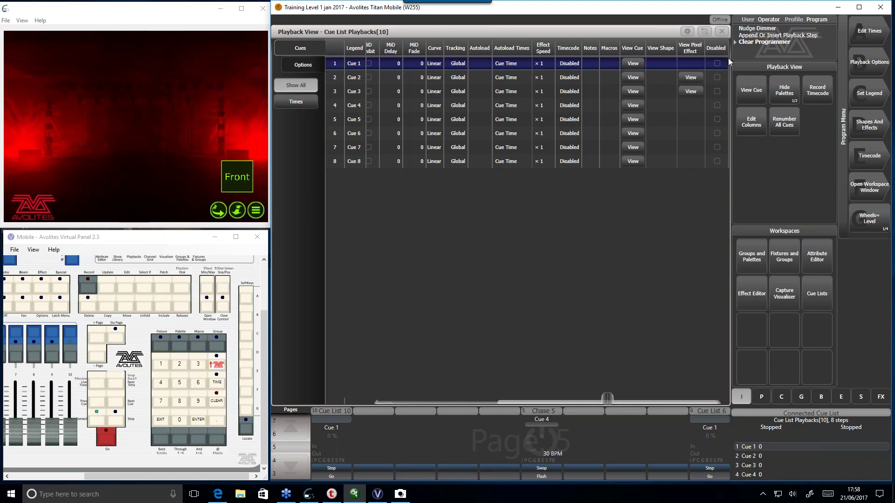
drag(612, 398, 493, 408)
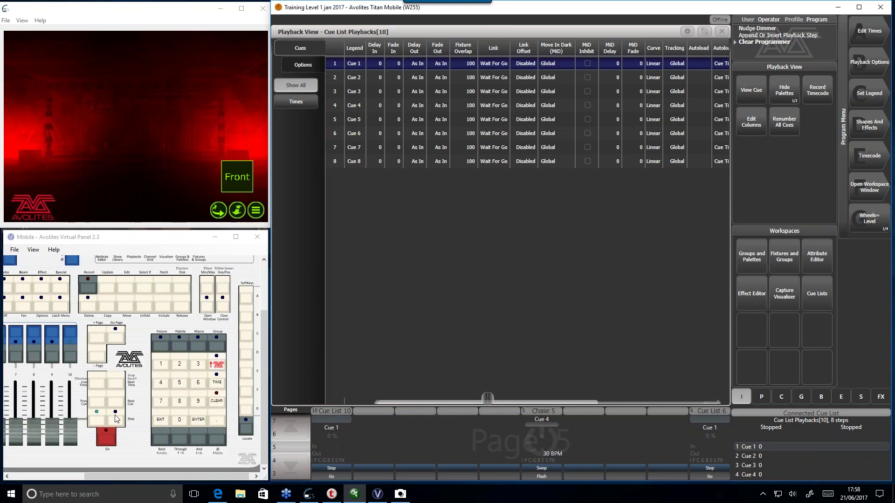
- Bring playback fader 1 fully down and raise playback fader 10 to full
drag(146, 475, 70, 475)
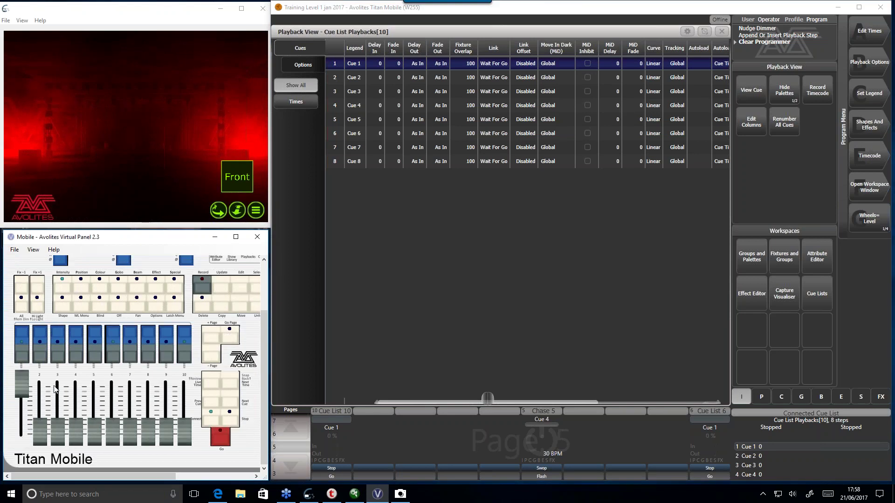
drag(21, 385, 21, 431)
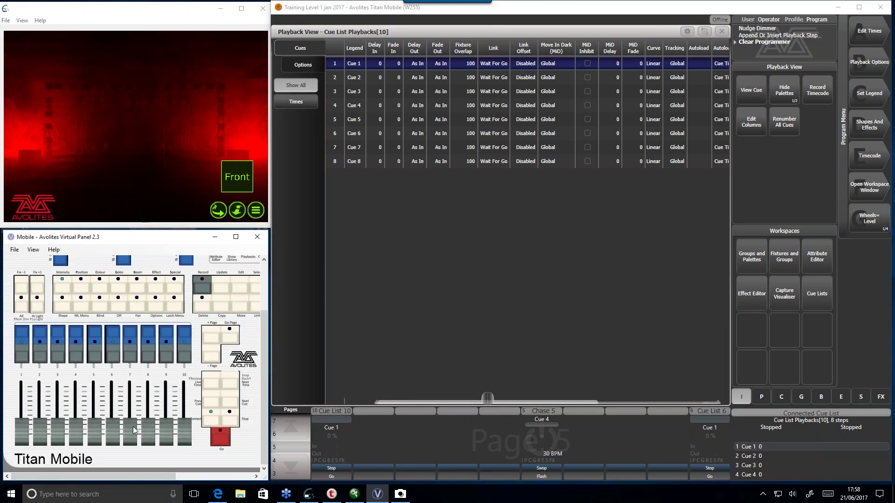
drag(184, 433, 194, 360)
- Run the fader 10 cue list with Go from Cue 1 through Cue 8
click(223, 444)
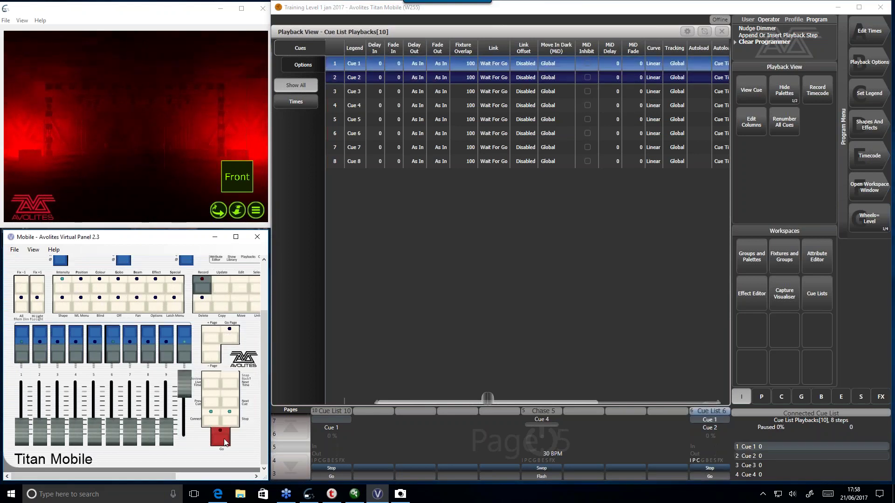
click(224, 443)
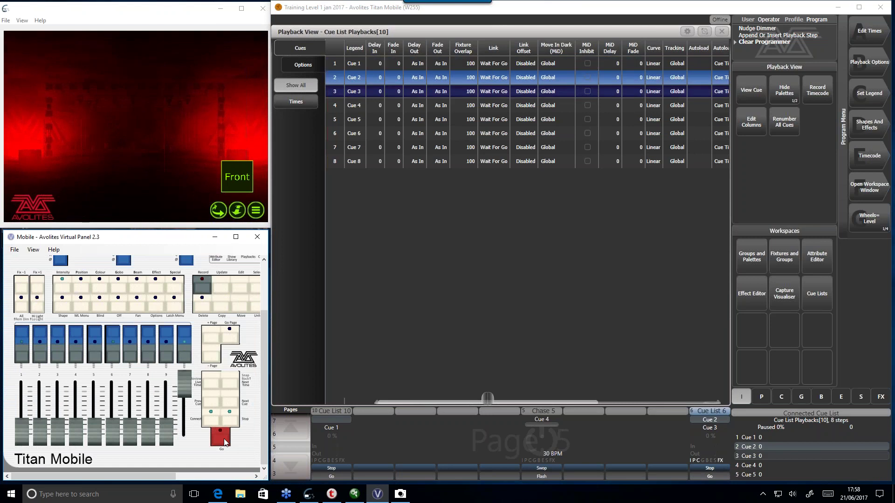
click(224, 441)
click(224, 442)
click(223, 442)
click(224, 442)
click(223, 442)
click(223, 442)
- Lower fader 10, raise fader 1 and fire the two-step cue list on playback 1 with Go
click(211, 421)
click(211, 421)
drag(184, 385, 184, 433)
drag(21, 432, 21, 383)
click(225, 436)
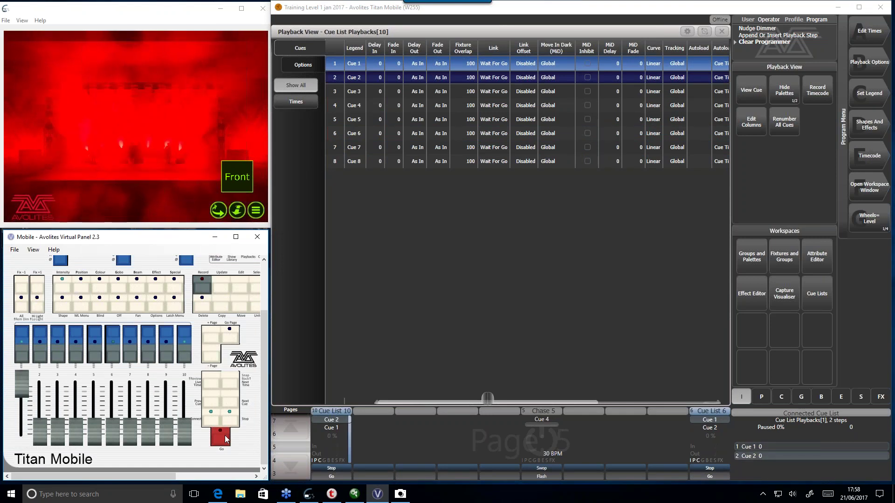
- Clear the programmer
drag(99, 476, 154, 476)
click(252, 401)
click(251, 401)
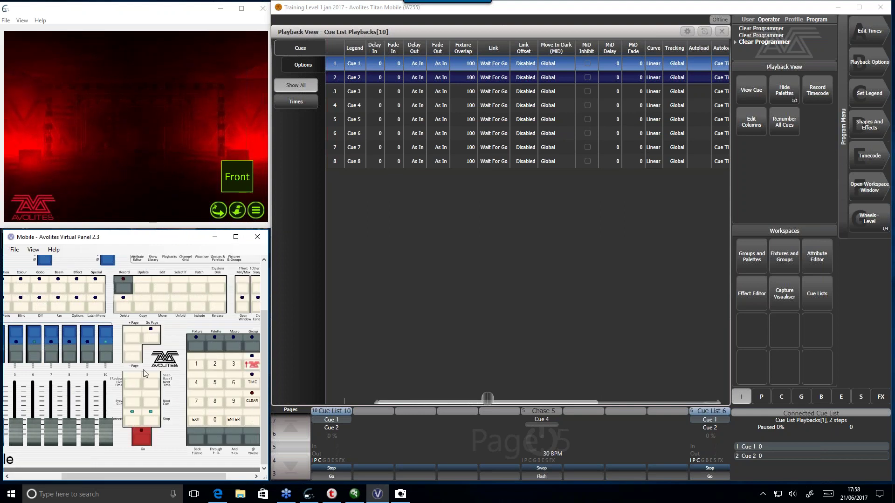
- Advance the fader 10 cue list to Cue 3 with its fader at full, and step the connected playback 1 list with Go
click(104, 353)
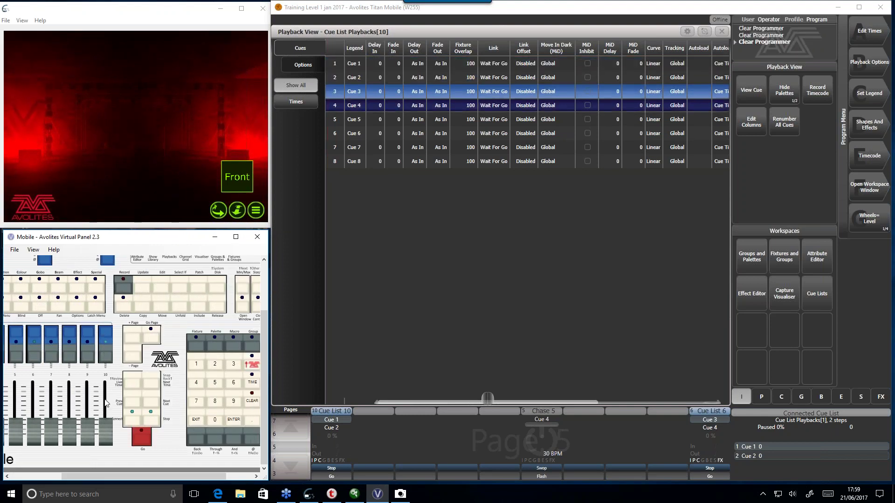
drag(108, 426, 106, 380)
click(147, 436)
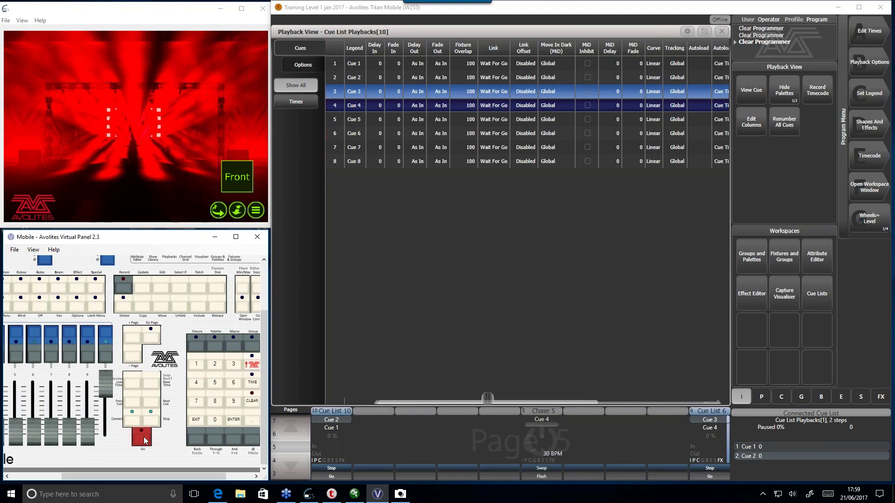
click(143, 438)
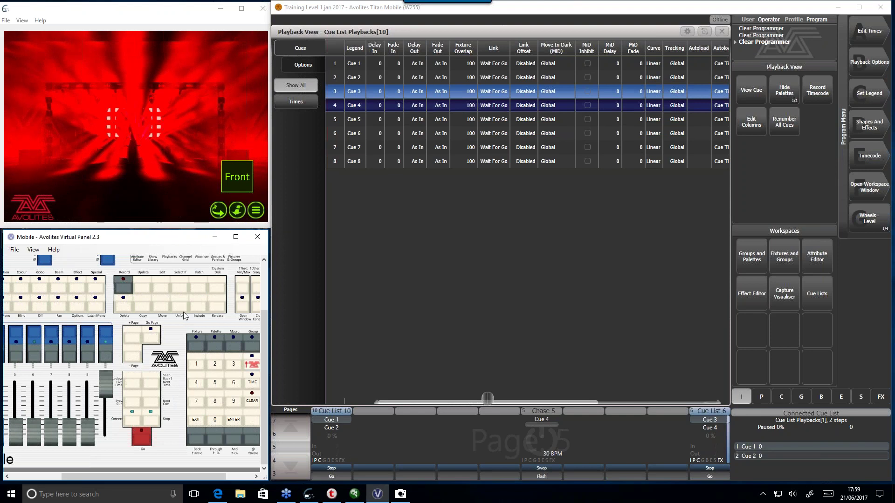
- Release the cue list on playback 1 and restart it with Go
click(221, 306)
drag(158, 475, 63, 440)
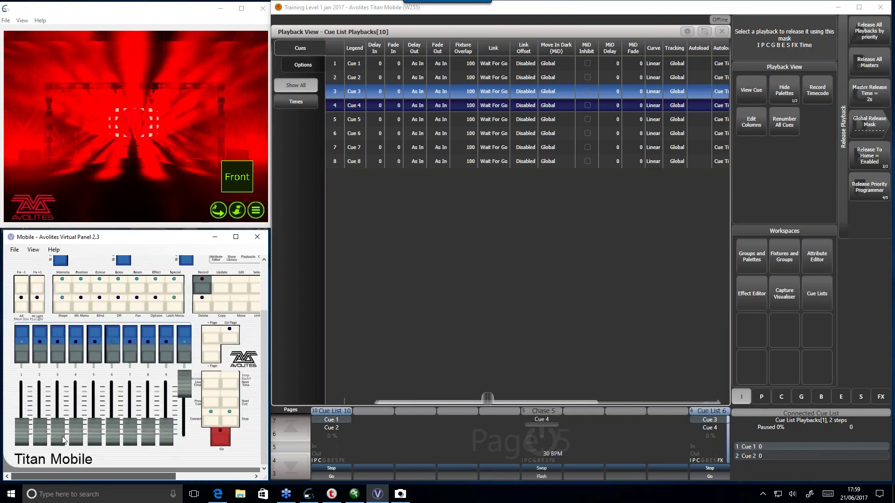
click(23, 338)
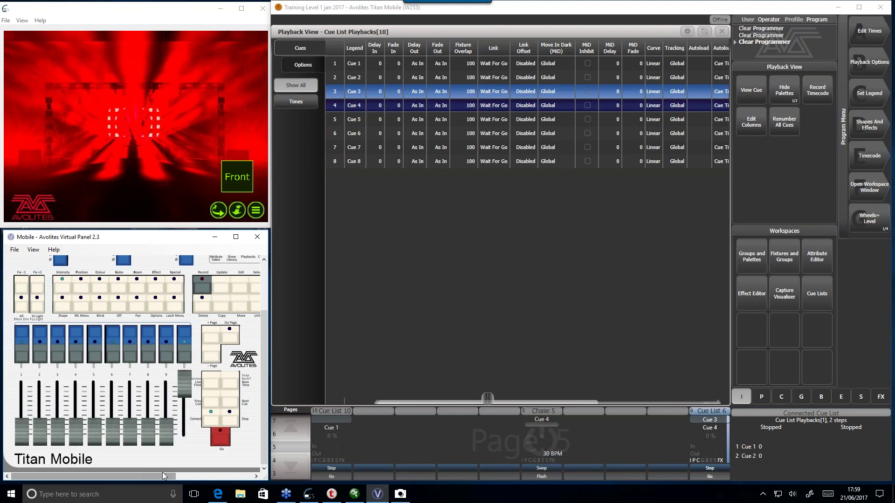
click(219, 437)
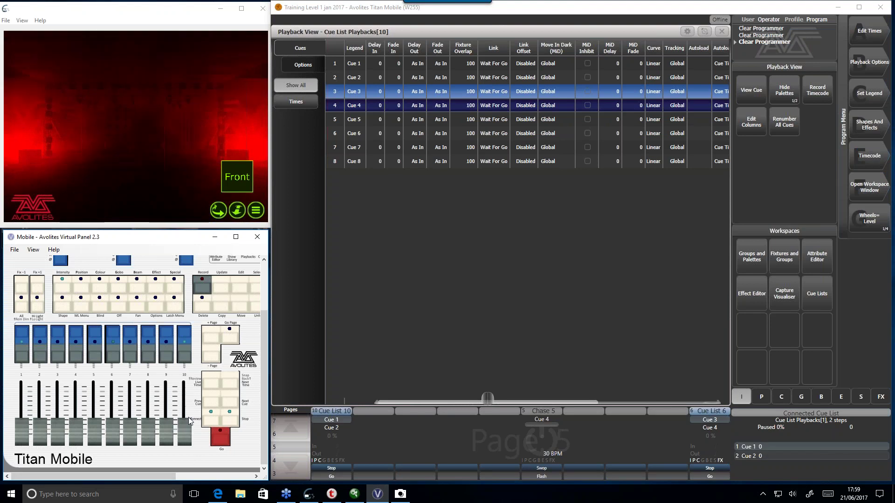
- Release the cue list on playback 10 and raise its fader to full again
drag(166, 476, 204, 476)
click(242, 308)
click(126, 332)
drag(127, 433, 145, 359)
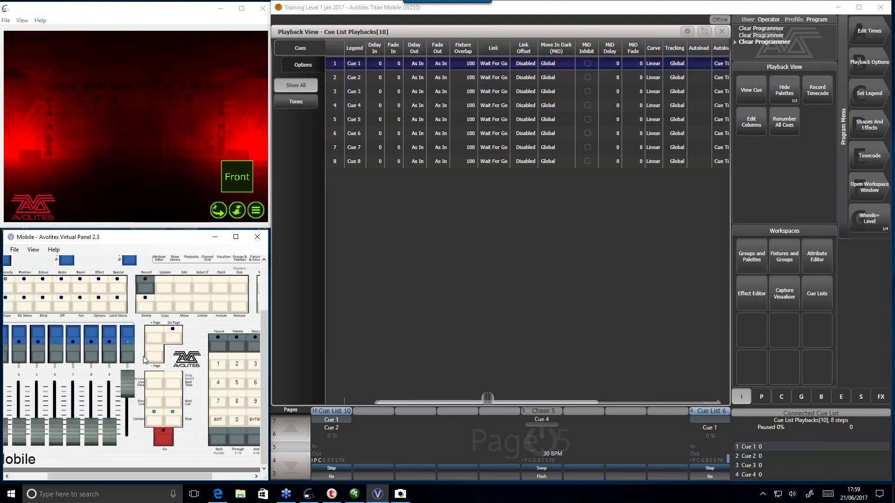
- Advance the playback 10 cue list from Cue 1 to Cue 3 with Go
click(169, 440)
click(170, 442)
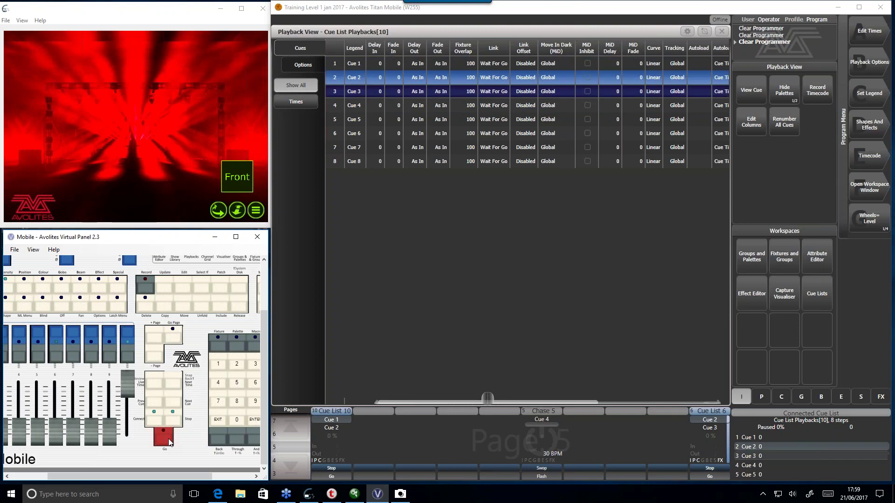
click(170, 442)
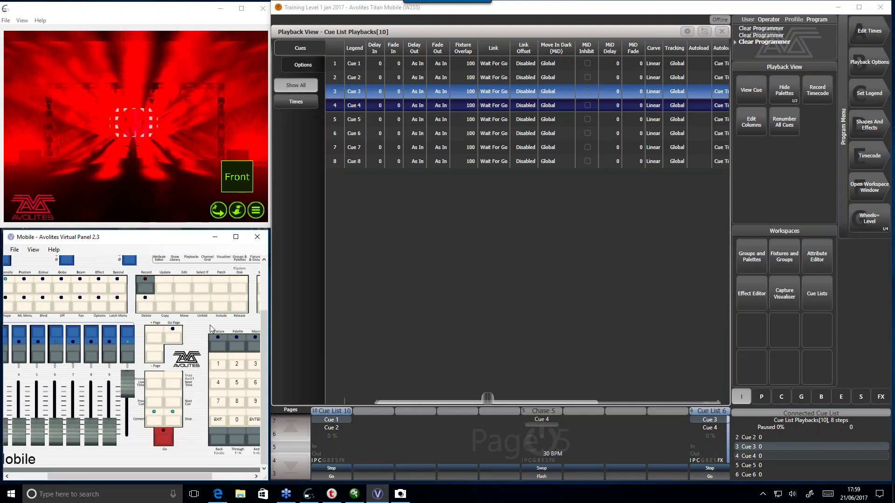
- Delete Cue 2 from the cue list on playback 10
click(144, 308)
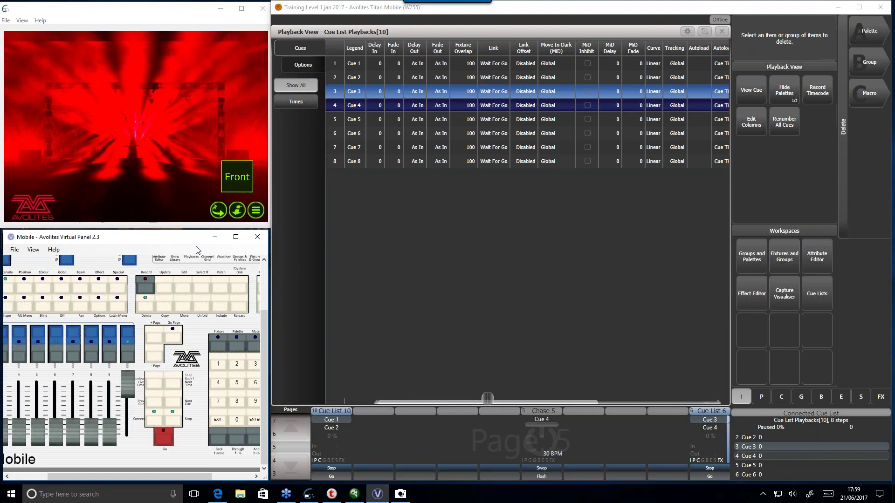
click(335, 77)
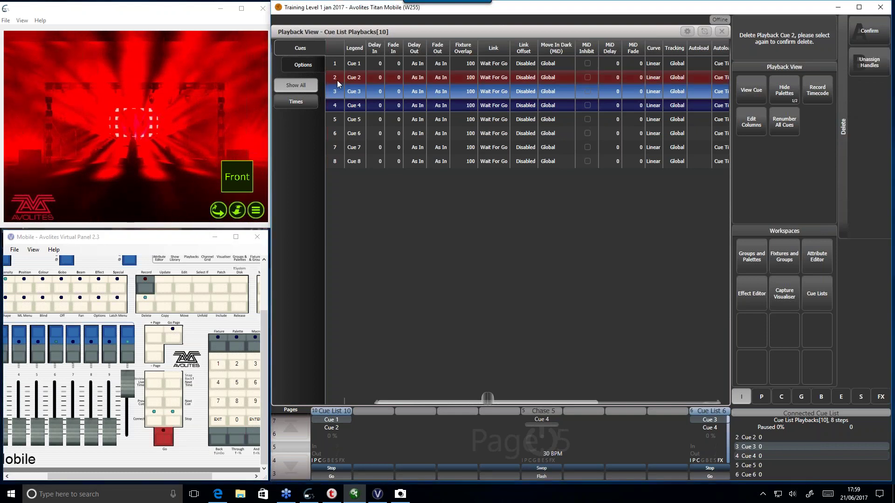
click(870, 29)
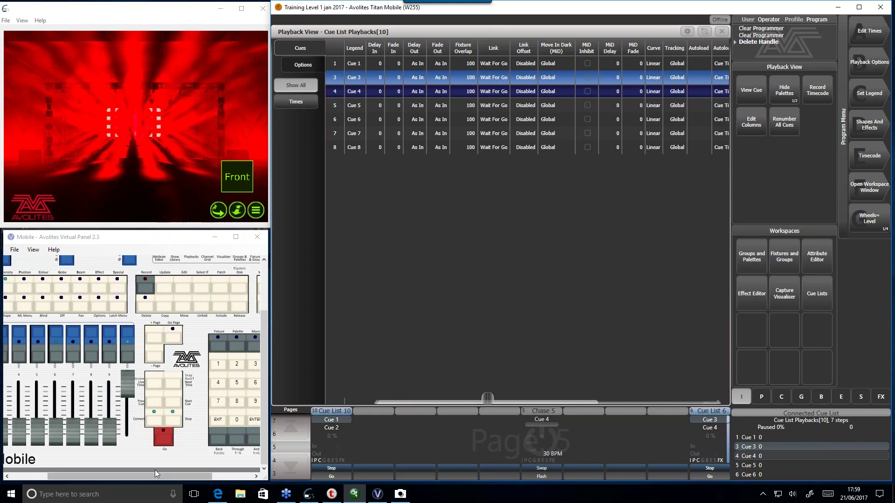
- Undo the deletion of Cue 2 and redo it
drag(154, 472, 222, 473)
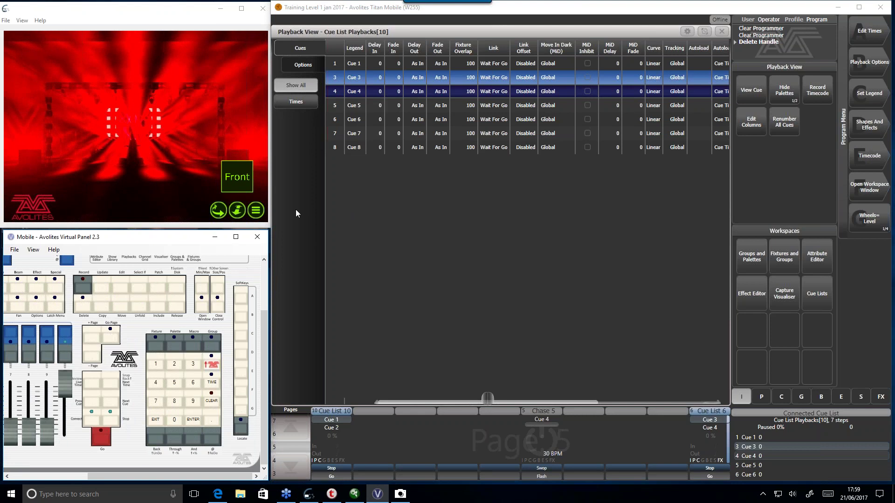
click(214, 365)
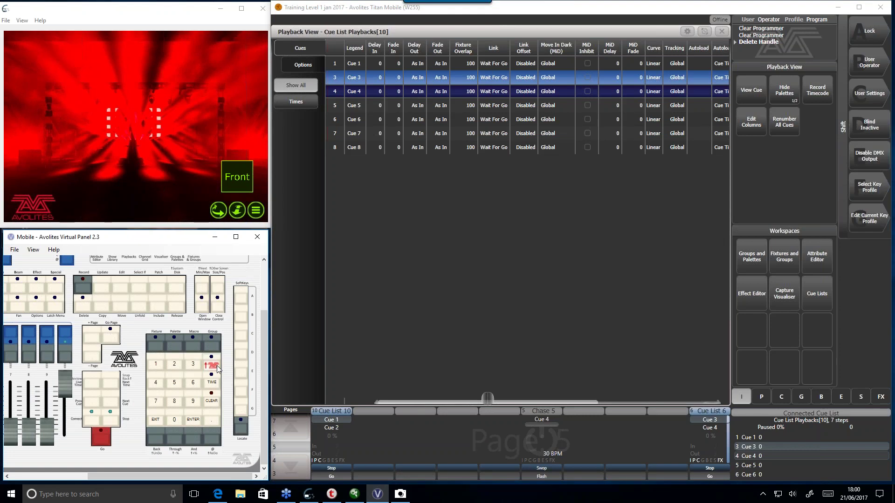
click(159, 440)
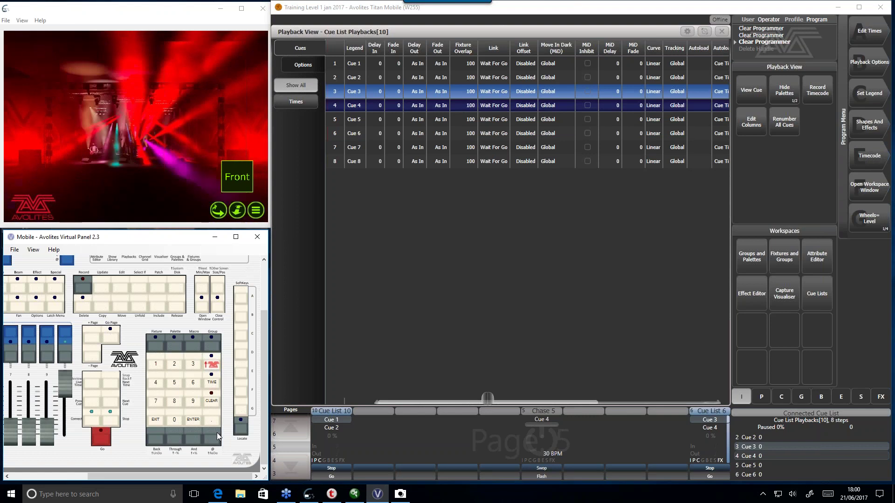
click(213, 365)
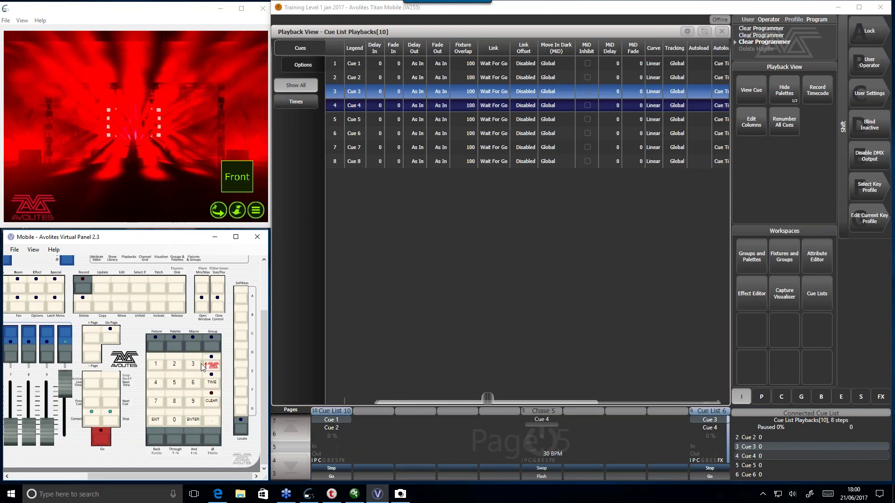
click(212, 441)
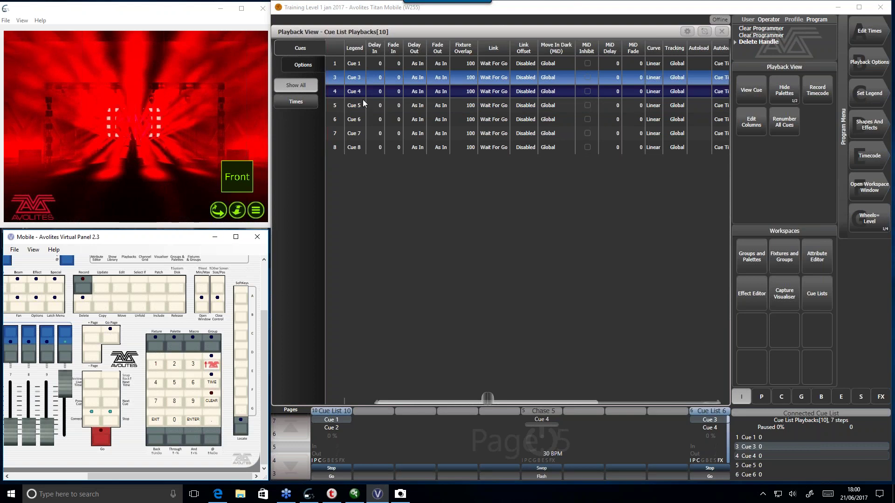
- Step the playback 10 cue list with Go from Cue 4 twice round to Cue 1
click(102, 440)
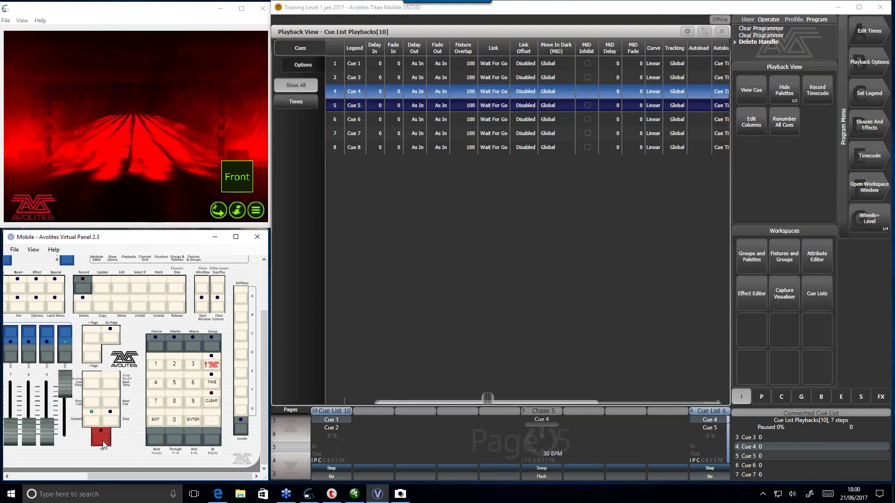
click(102, 441)
click(102, 441)
click(102, 440)
click(102, 440)
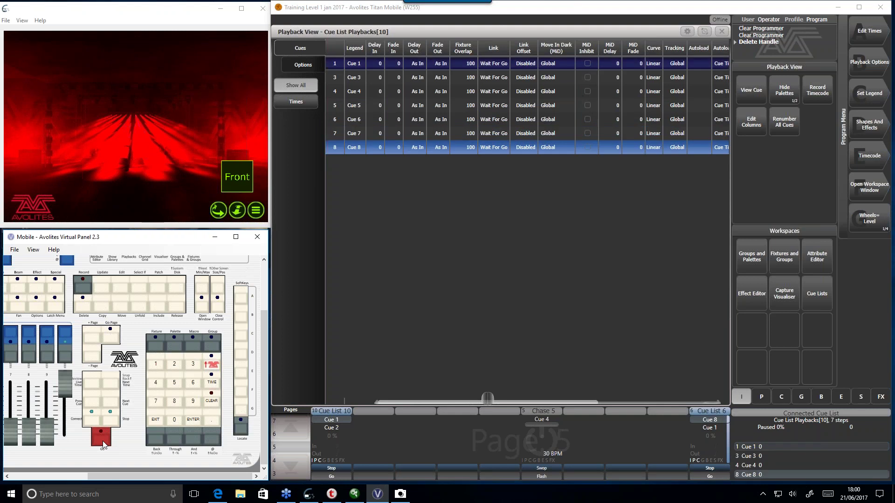
click(103, 441)
click(102, 440)
click(103, 440)
click(103, 441)
click(103, 440)
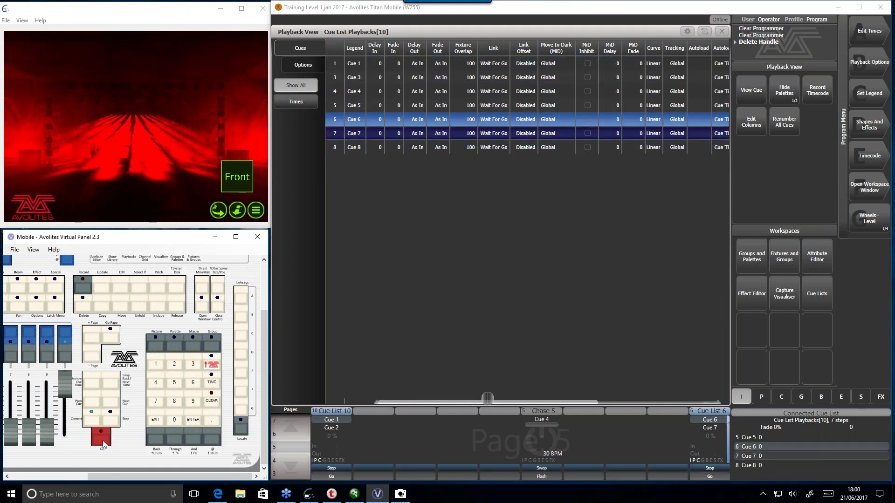
click(103, 441)
click(102, 440)
click(102, 441)
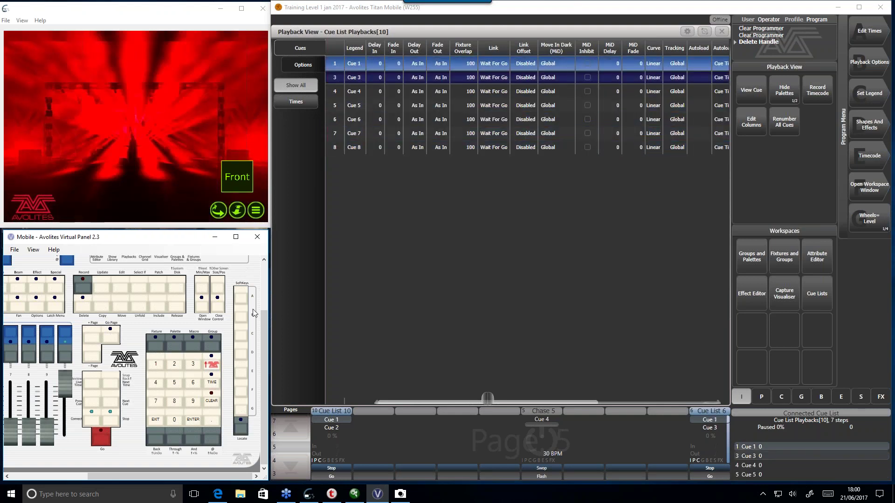
- Turn off Tracking in the playback options of the cue list on playback 10
click(310, 65)
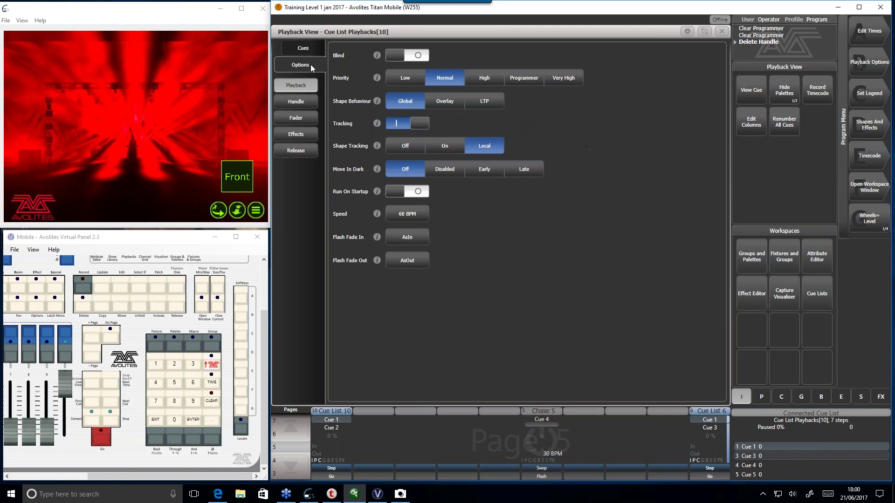
click(402, 126)
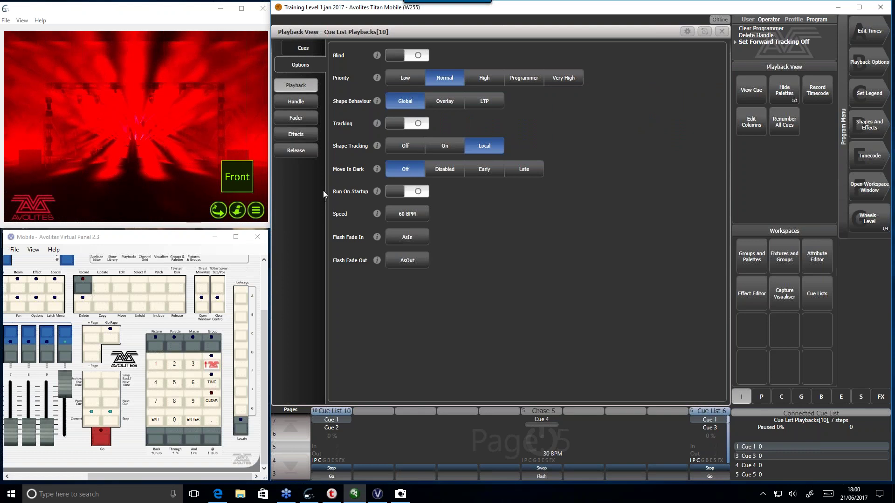
- Release playback 10 and raise its fader to full with tracking off
click(182, 305)
click(65, 345)
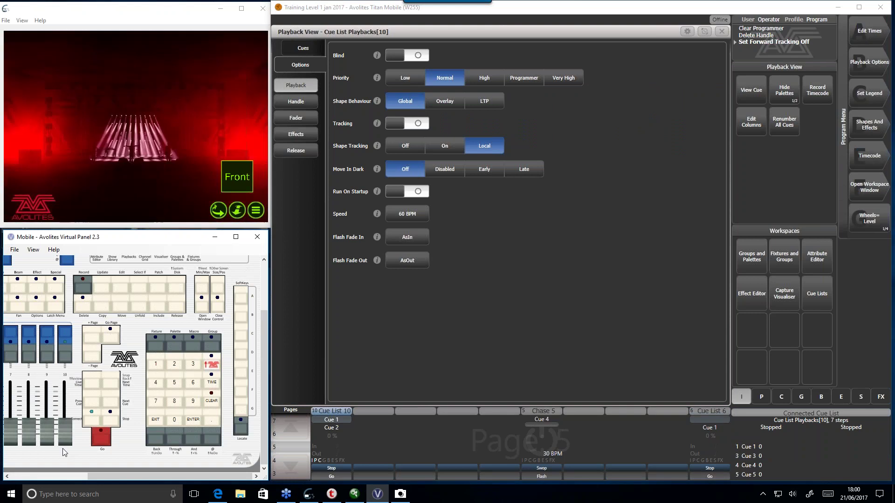
click(65, 426)
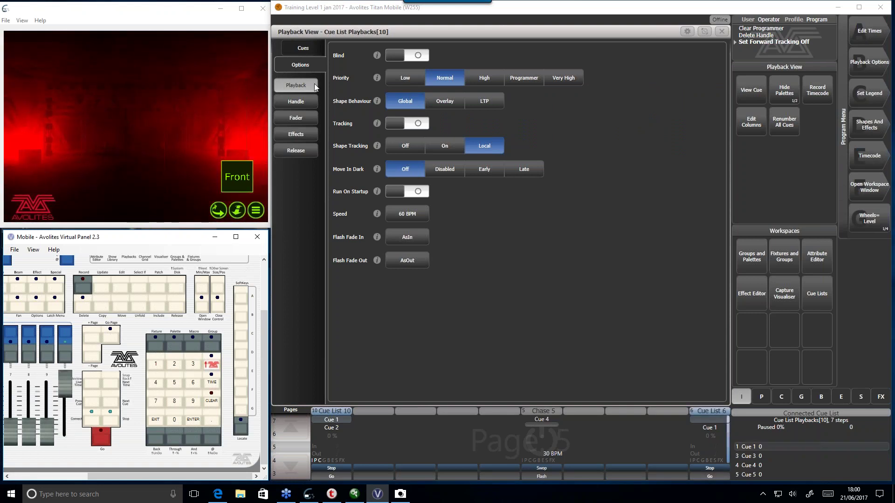
- Show the cues of playback 10 and run them with Go from Cue 1 twice round to Cue 1
click(314, 49)
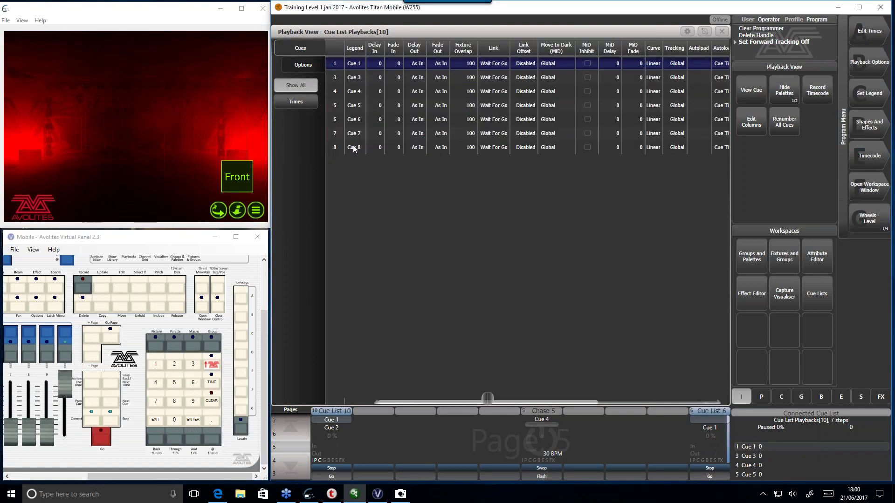
click(107, 439)
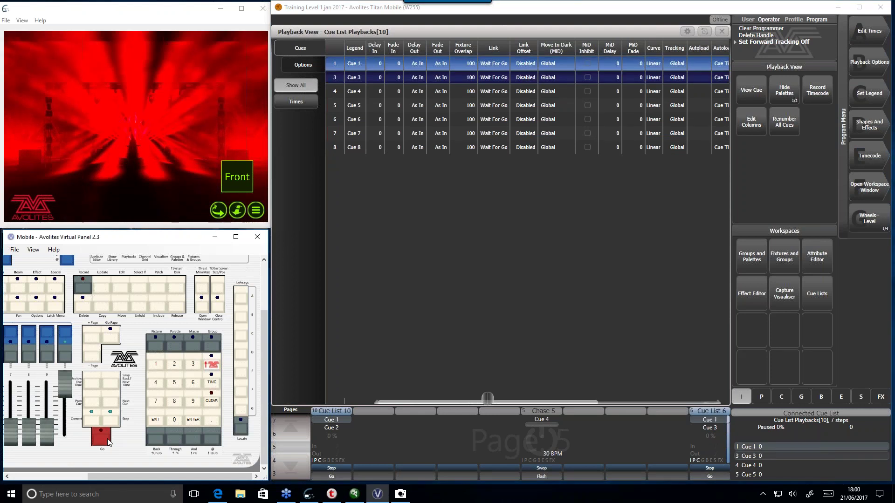
click(107, 440)
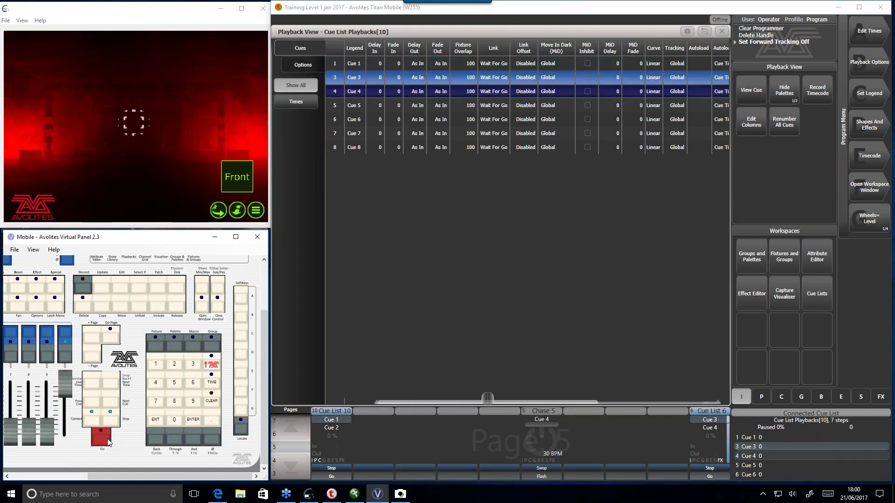
click(107, 440)
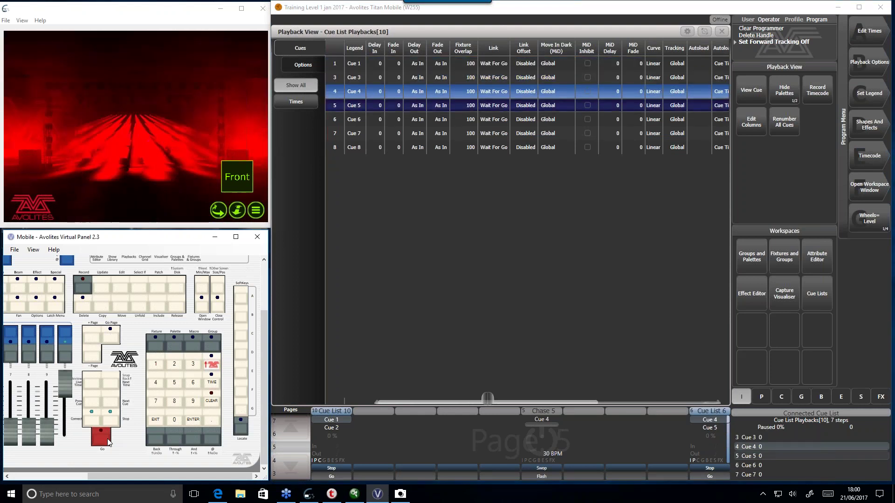
click(108, 441)
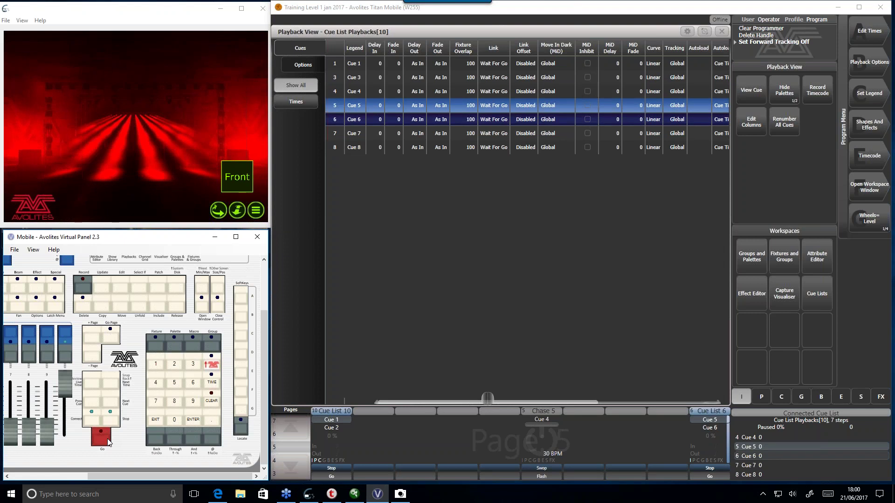
click(107, 441)
click(108, 441)
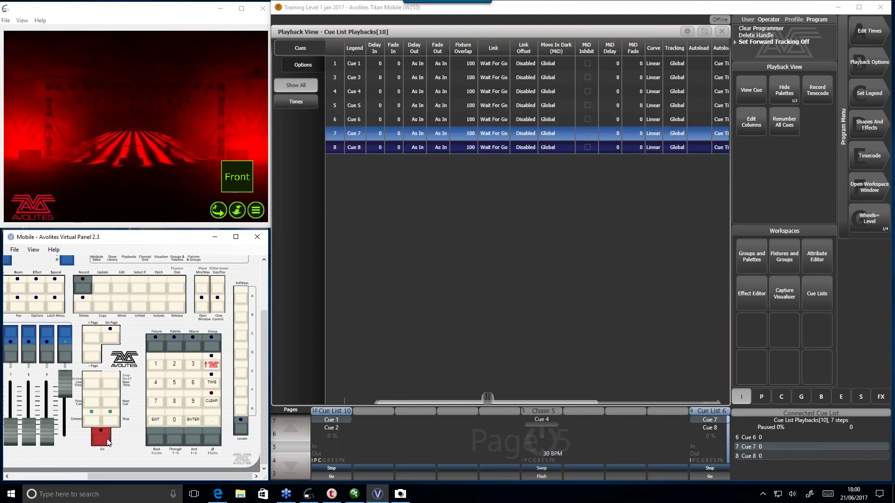
click(108, 441)
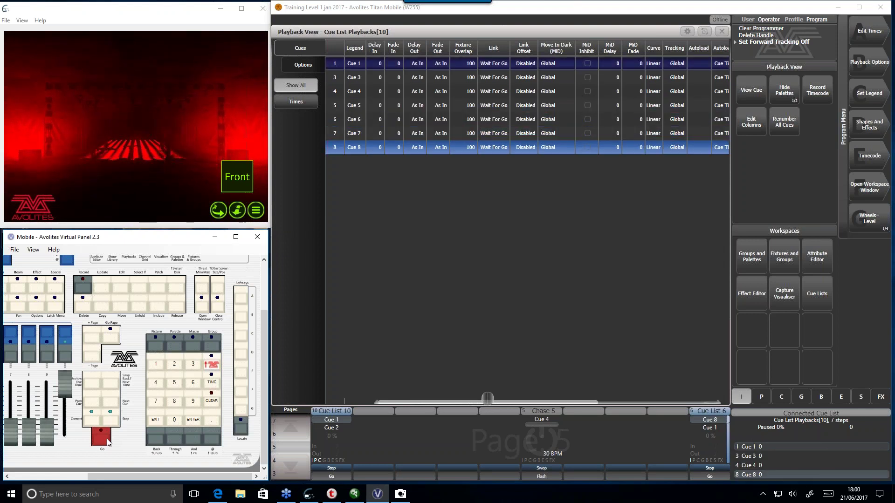
click(108, 440)
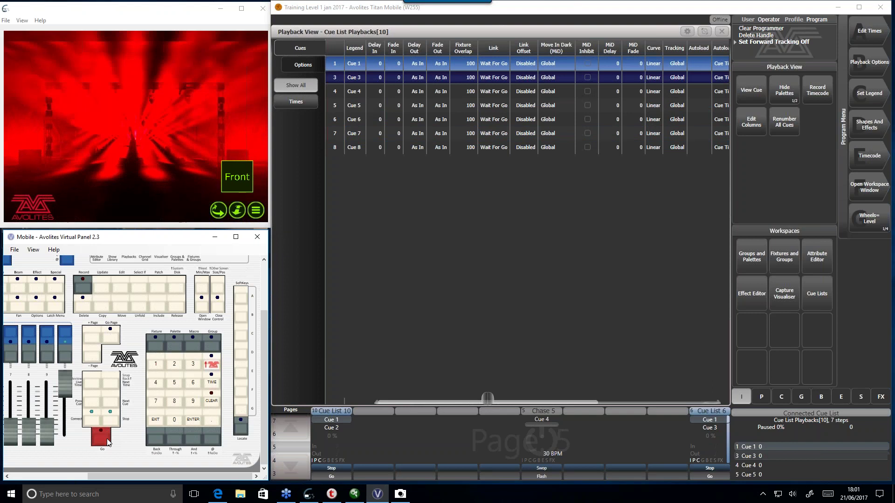
click(108, 441)
click(108, 440)
click(108, 441)
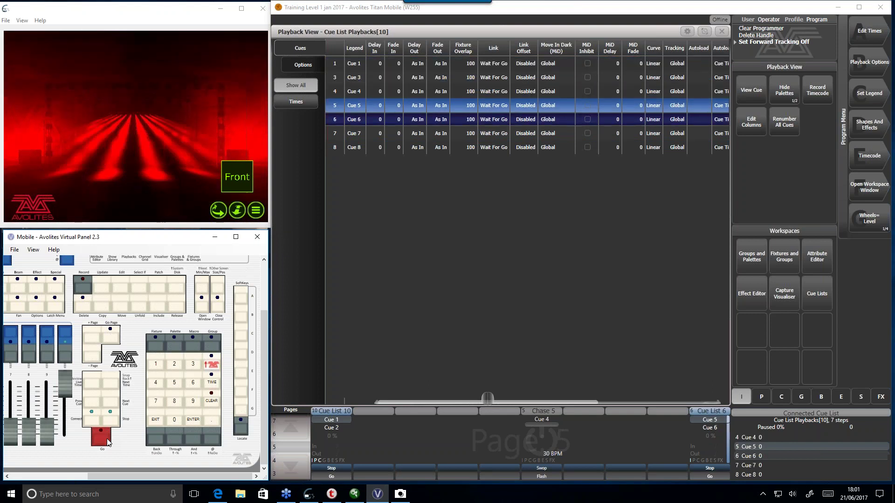
click(107, 440)
click(108, 441)
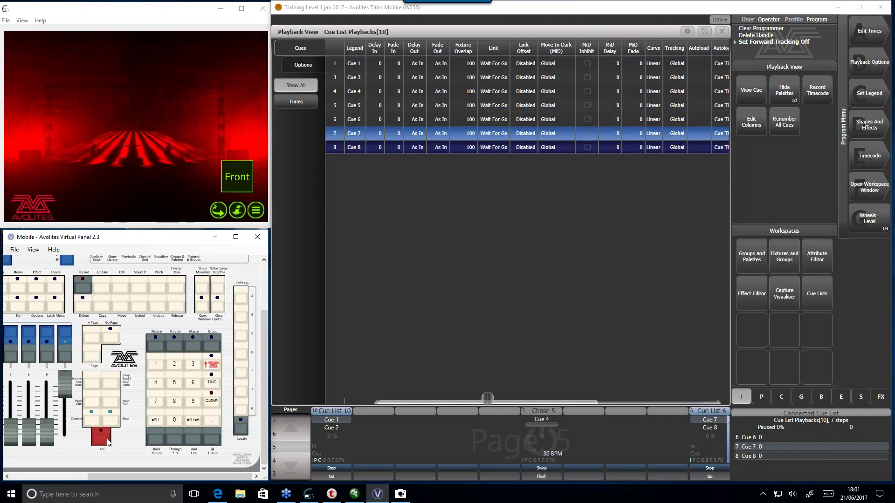
click(108, 441)
click(108, 441)
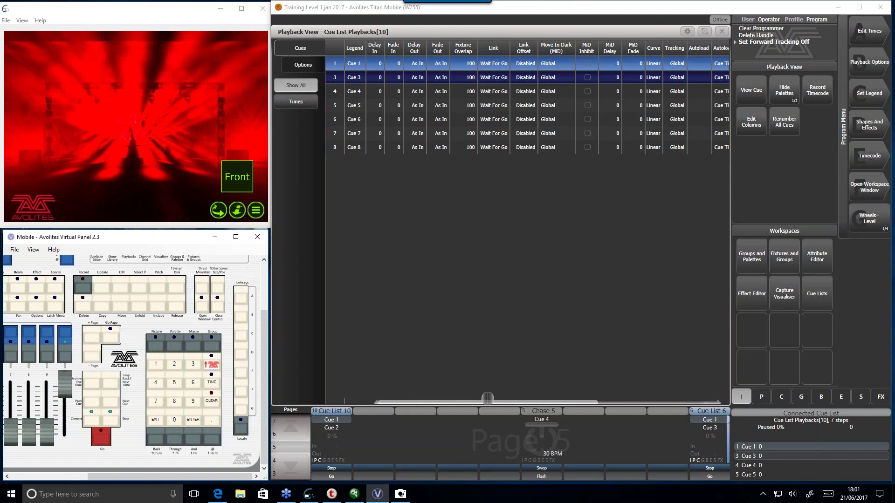
- Set the Fade In time of all cues in the playback 10 cue list to 2.30
click(394, 52)
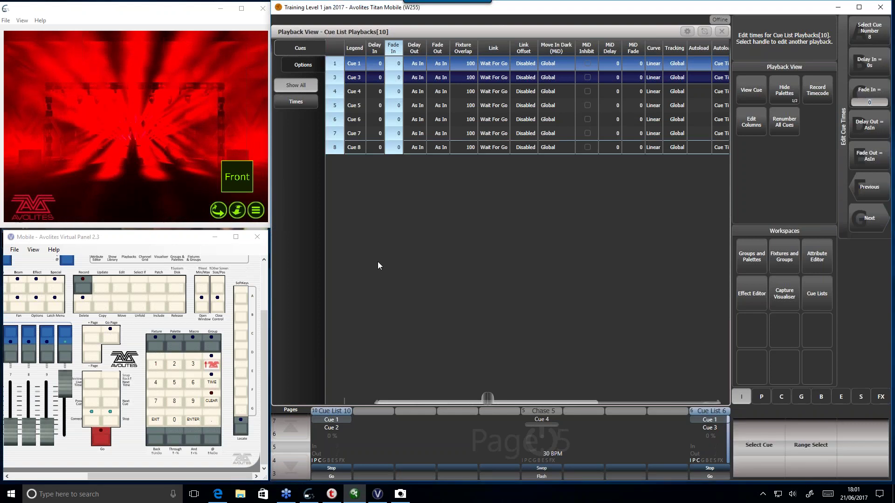
text(2)
key(Return)
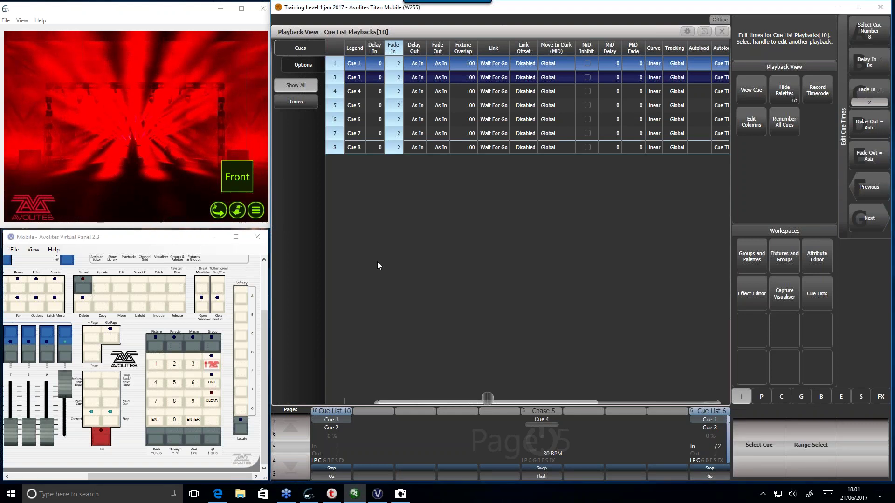
text(.30)
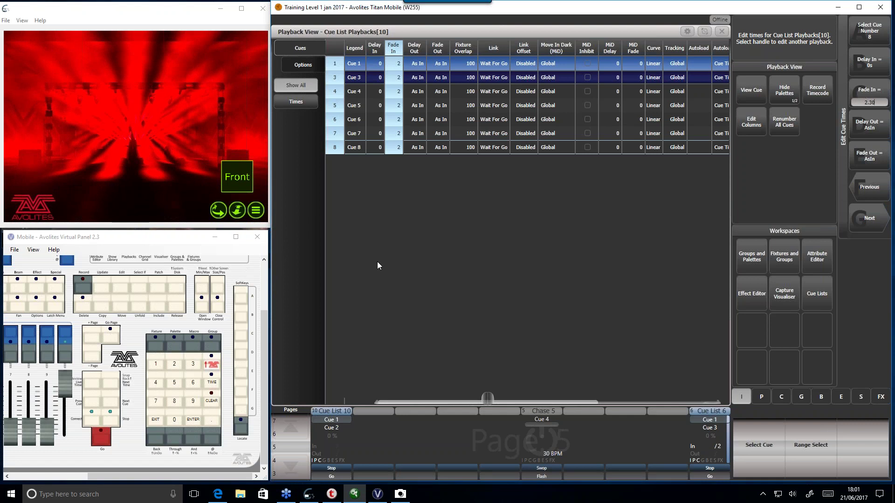
click(156, 420)
- Release playback 10 and run its faded cues with Go from Cue 1 through Cue 8
click(177, 306)
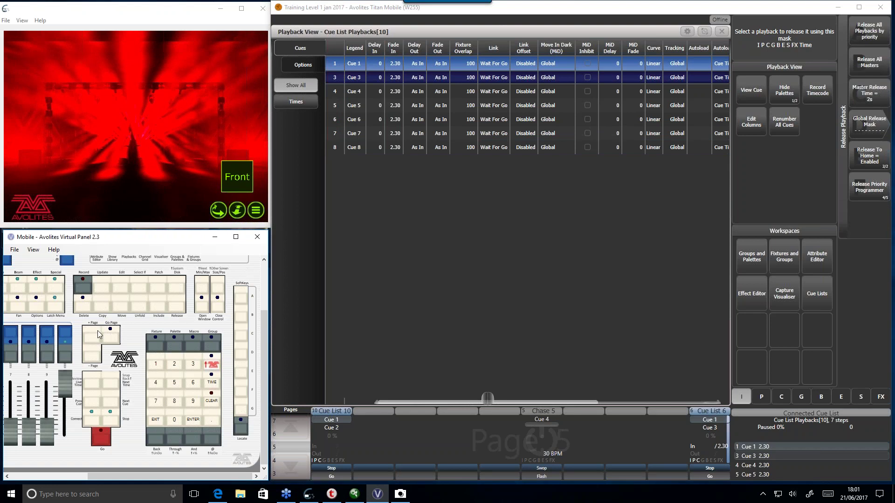
click(67, 337)
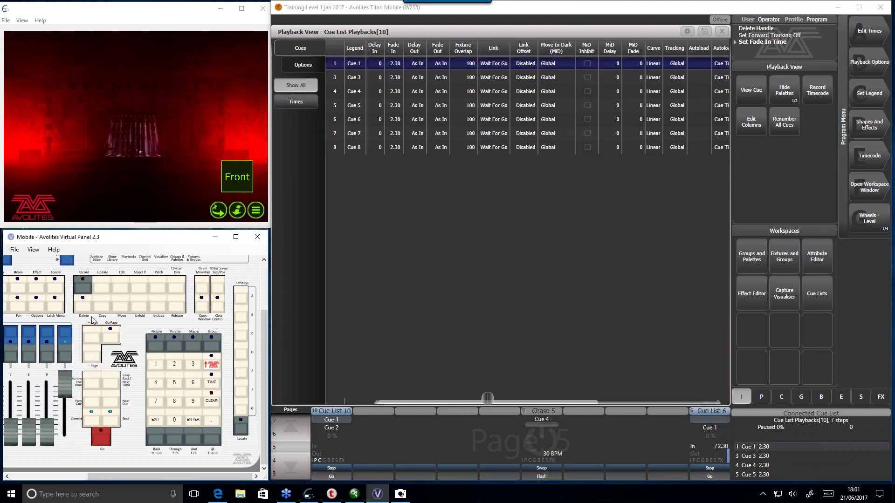
click(101, 435)
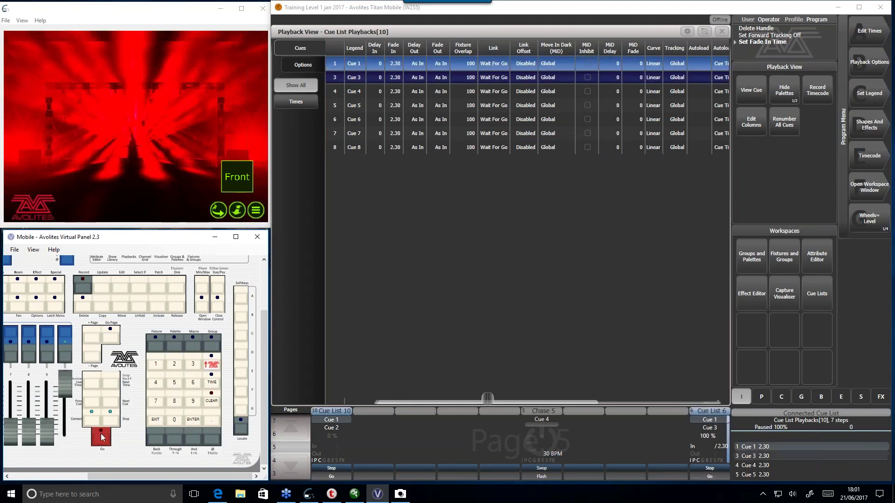
click(101, 433)
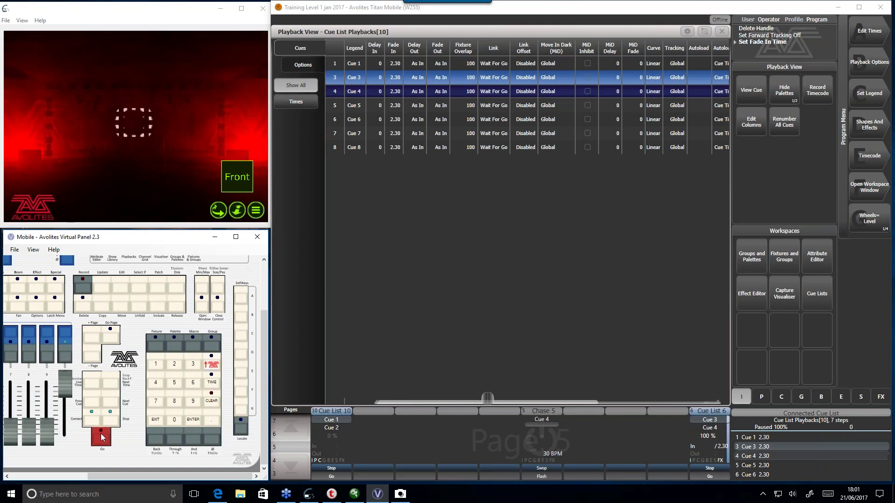
click(101, 434)
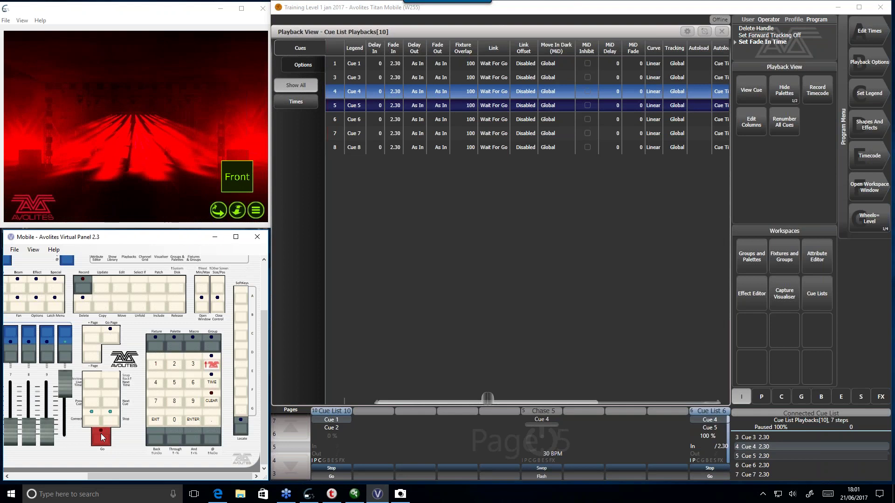
click(101, 434)
click(101, 434)
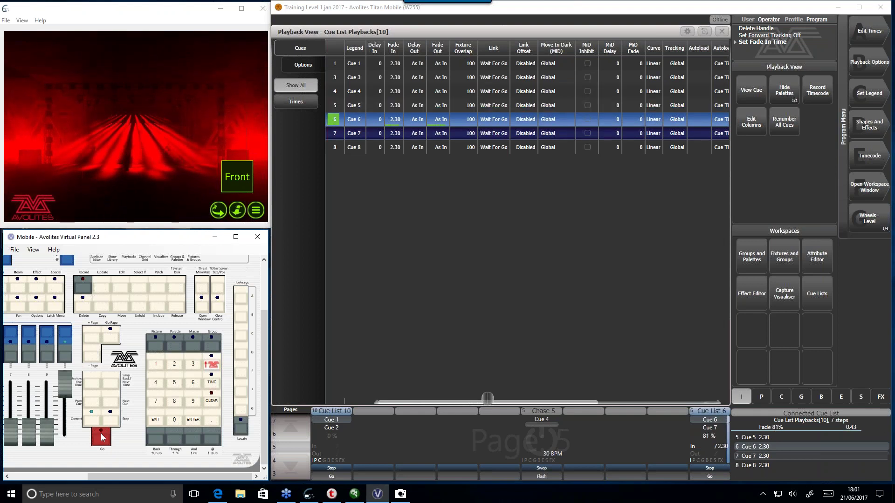
click(101, 434)
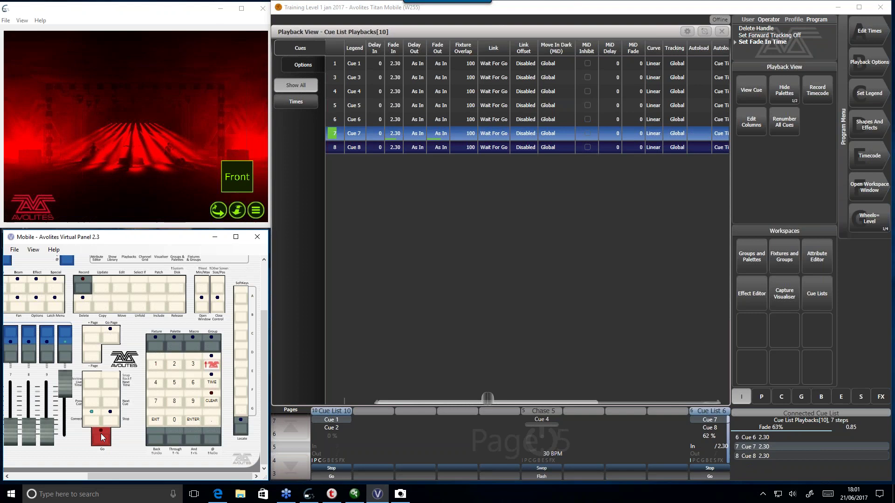
click(101, 434)
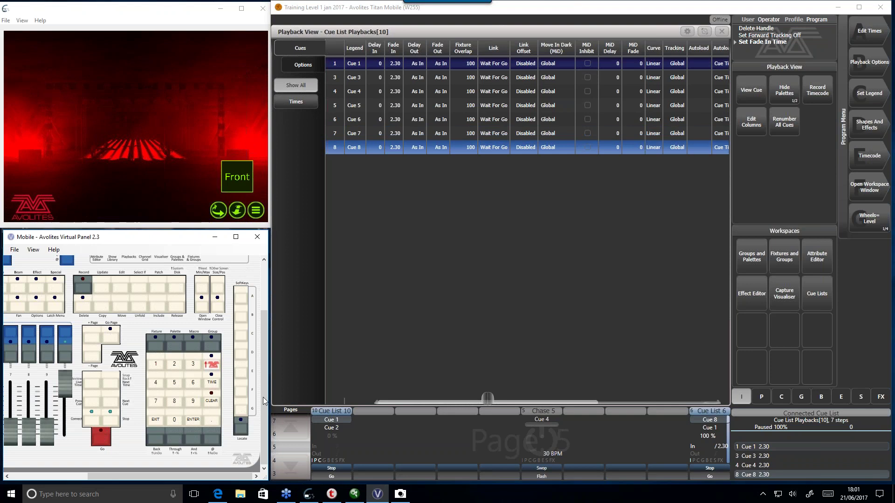
- Switch Tracking on and back off in the playback options of the cue list while Cue 8 is live
click(869, 259)
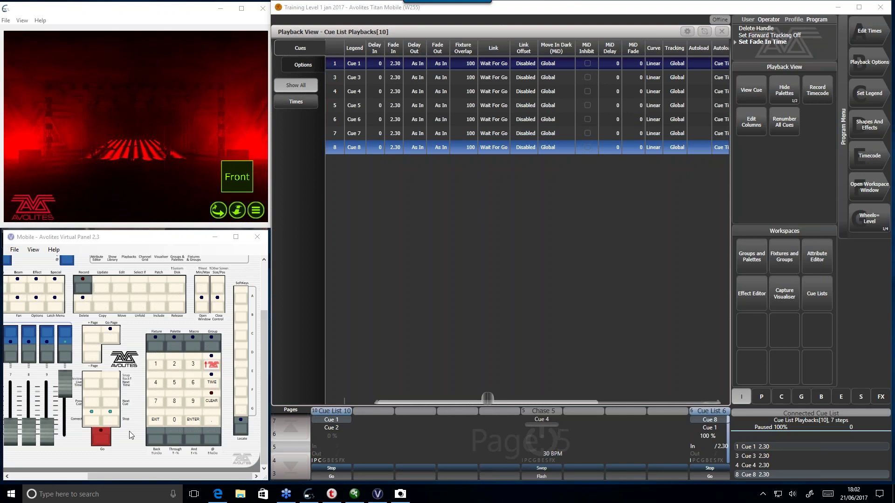
click(310, 65)
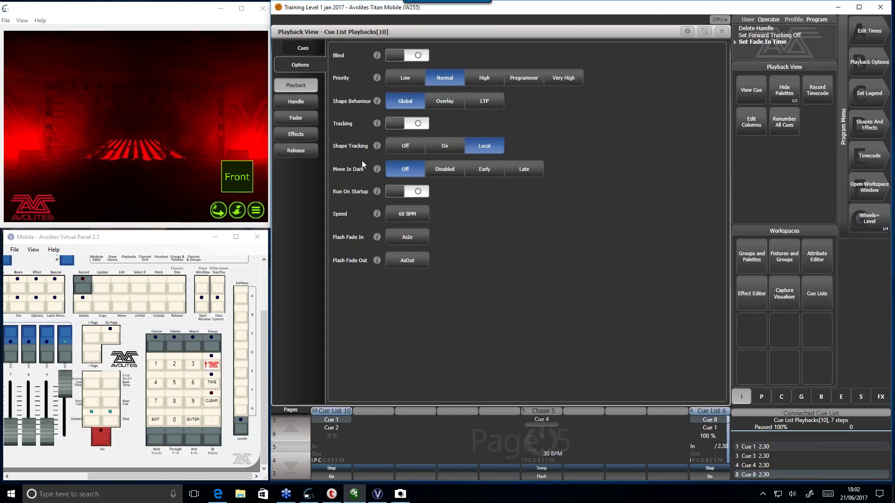
click(418, 124)
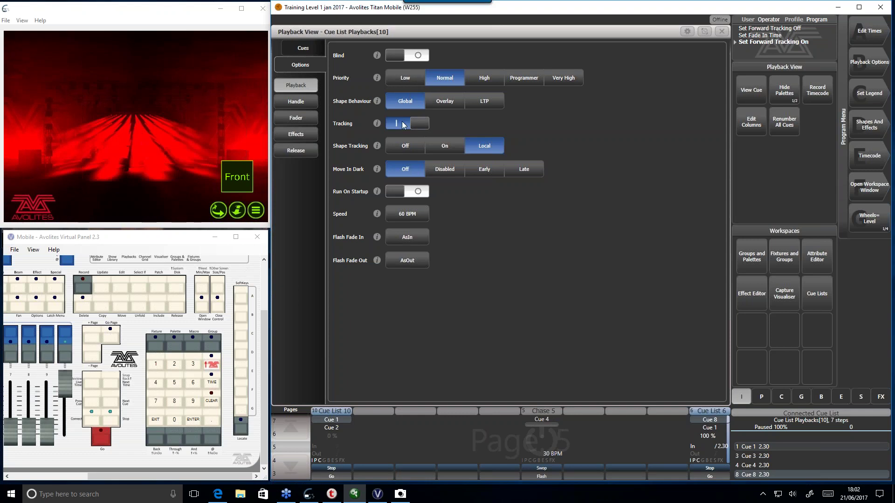
click(402, 122)
click(400, 123)
click(400, 124)
click(399, 124)
click(398, 125)
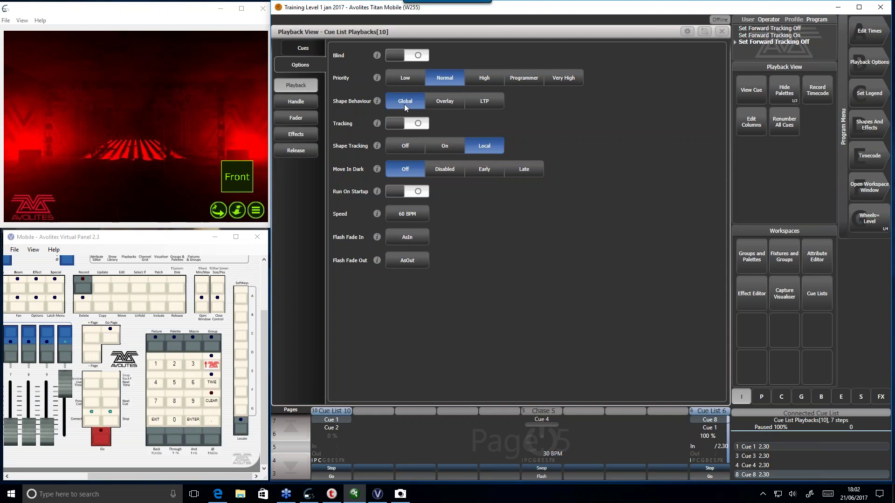
- Return to the cue table and open the live cue's times for editing on Cue 8
click(301, 49)
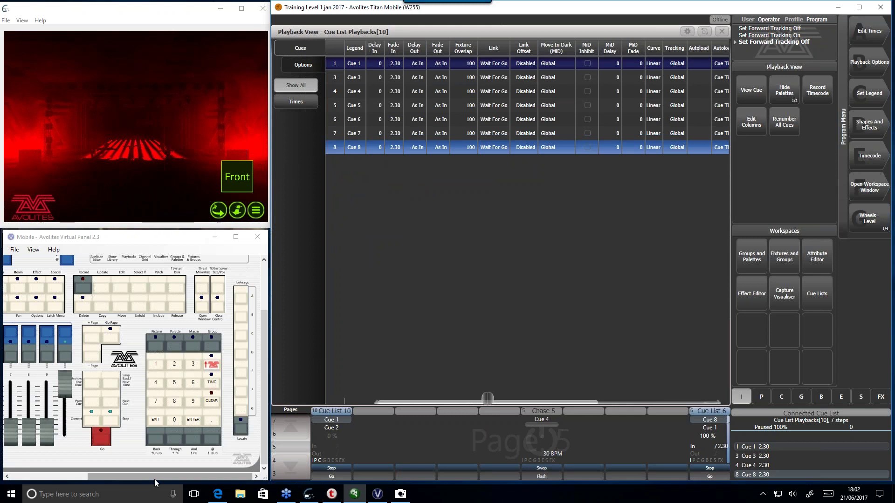
drag(157, 476, 109, 466)
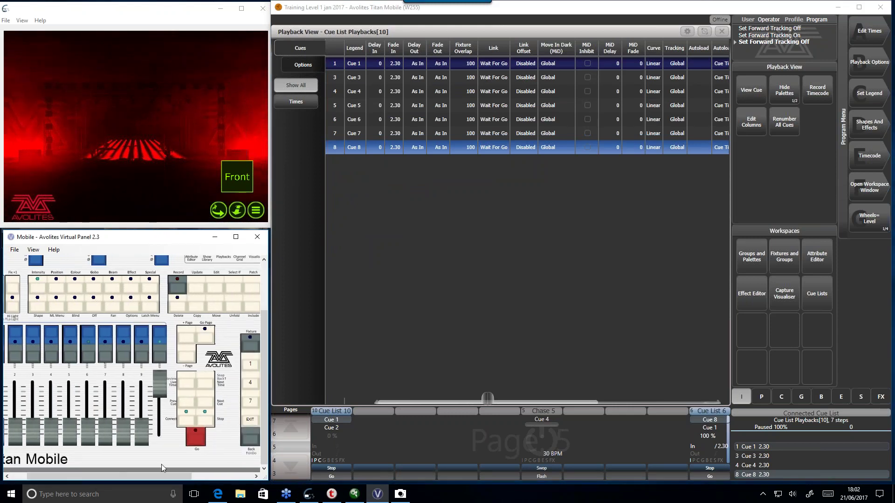
drag(166, 475, 200, 475)
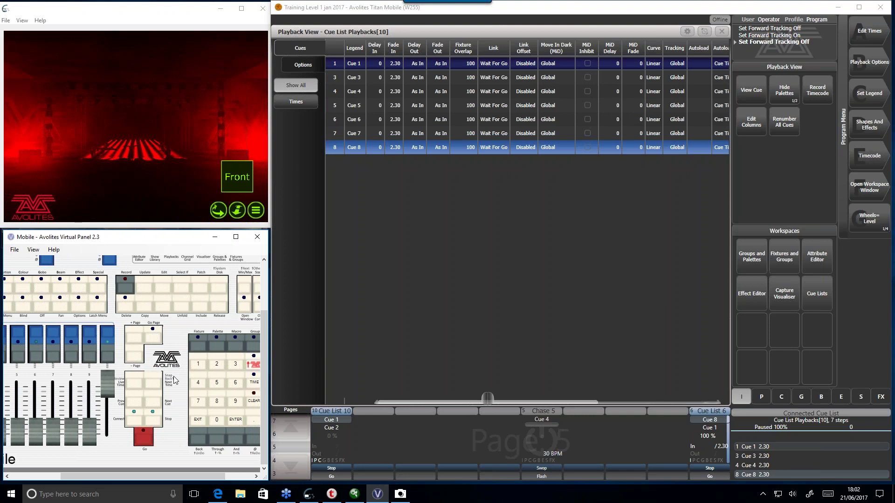
click(158, 386)
click(126, 385)
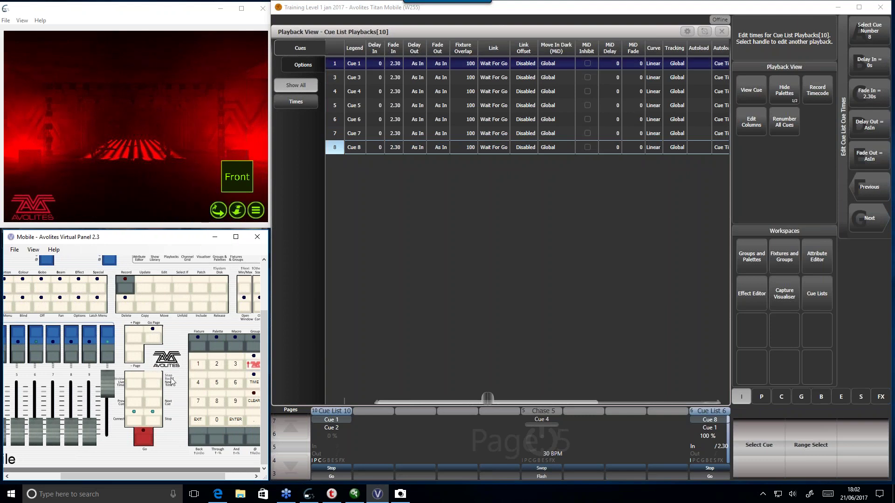
- Review the live Cue 8 repeatedly so that its fade runs again
right_click(247, 366)
click(252, 368)
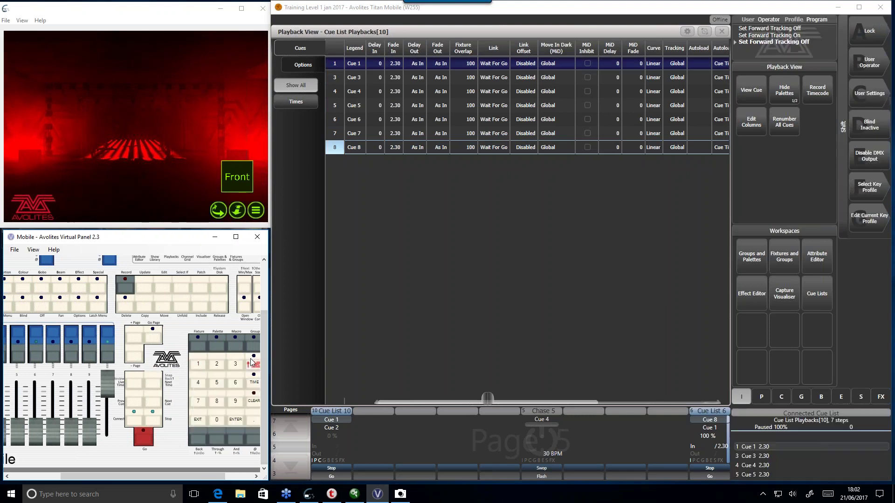
click(252, 368)
click(134, 388)
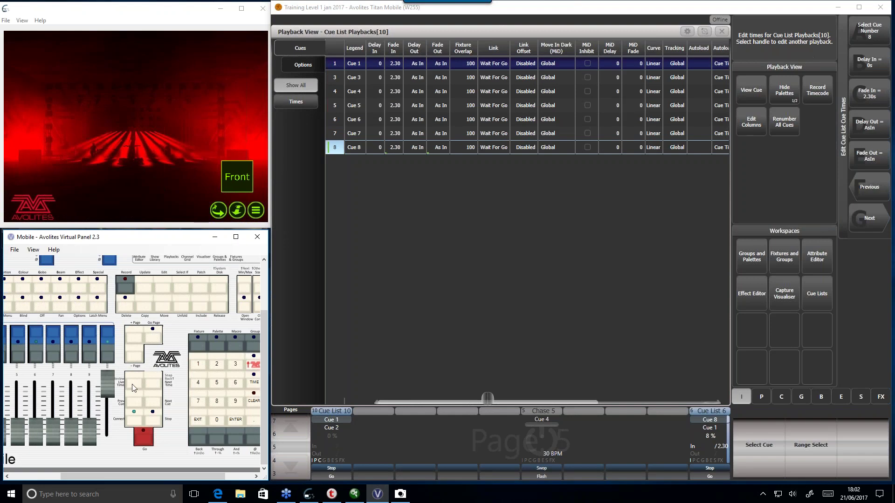
click(255, 365)
click(135, 387)
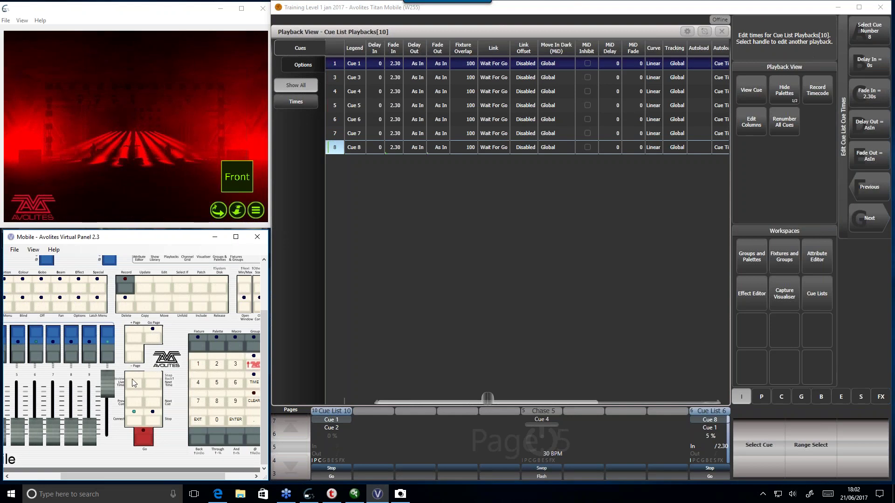
- Snap back repeatedly through the connected cue list from Cue 8 until Cue 5 is live
click(252, 365)
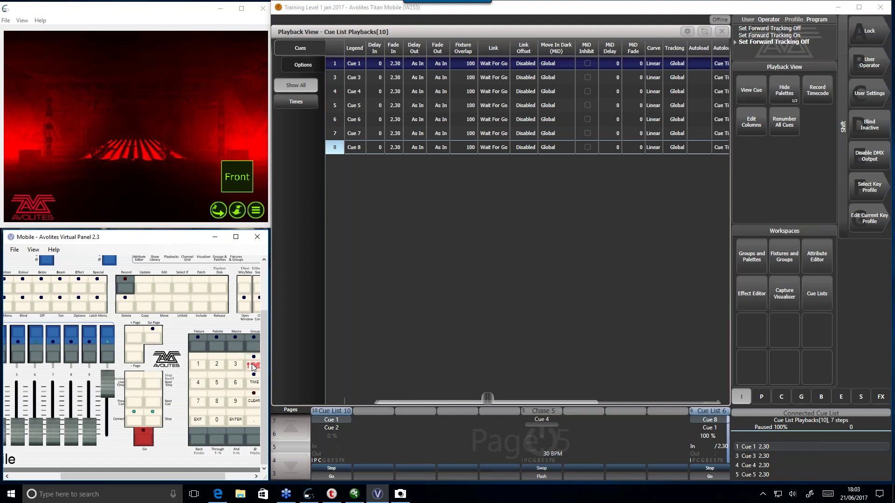
click(153, 386)
click(252, 366)
click(158, 386)
click(252, 366)
click(156, 383)
click(252, 366)
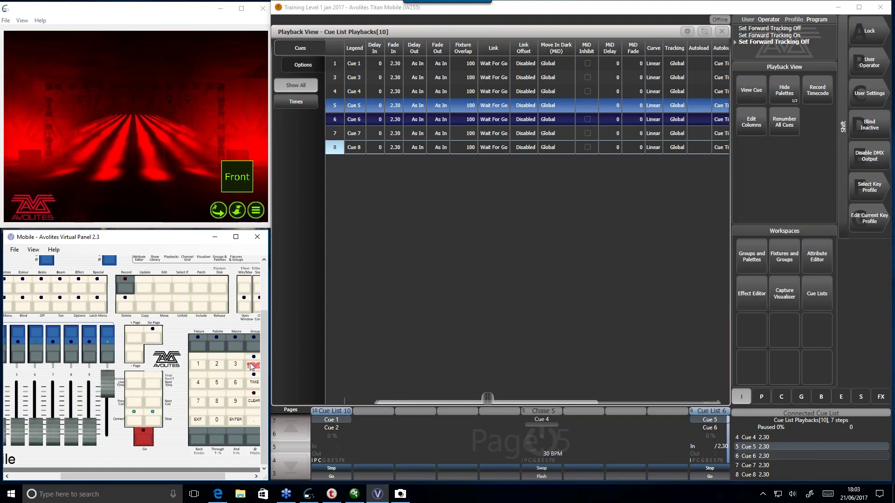
- Open the cue list's times for editing and set Cue 7 as the next cue to run
click(139, 382)
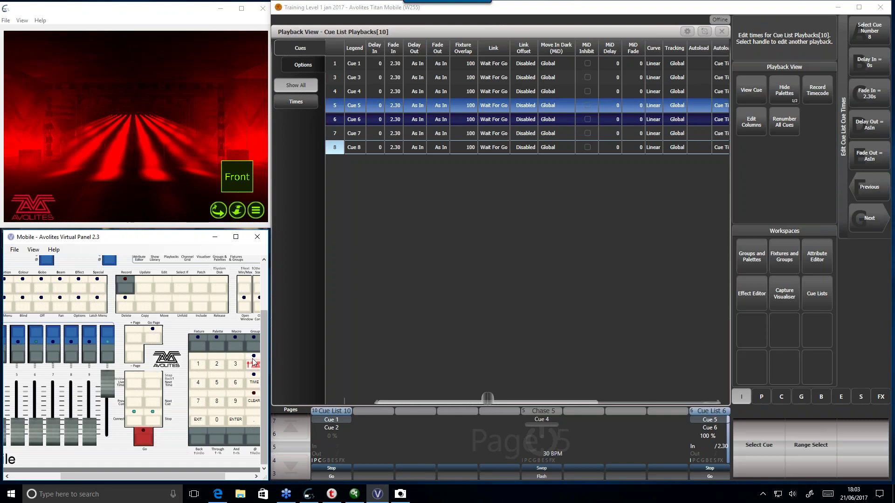
key(shift)
click(160, 404)
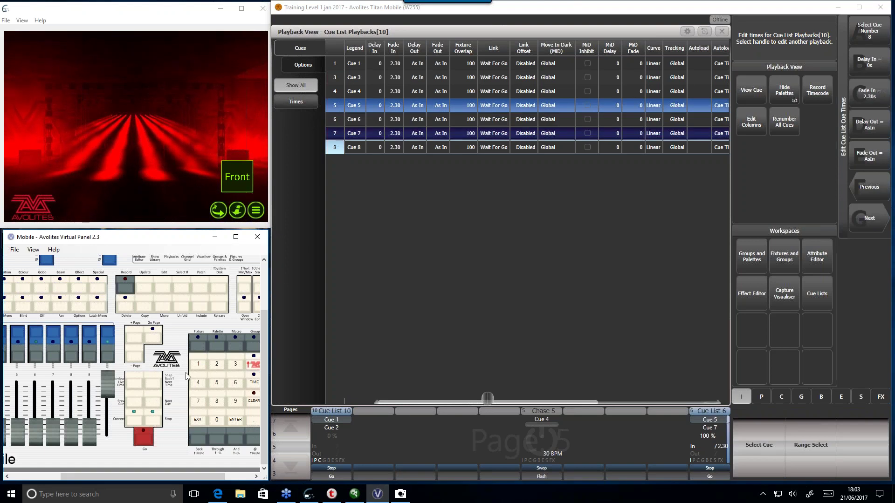
click(138, 399)
click(138, 399)
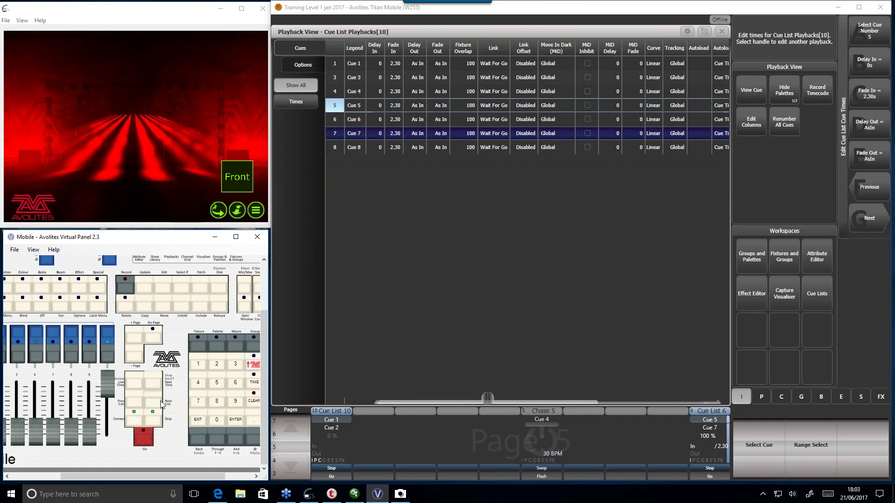
- Step back and forth through the cues with Previous and Next Cue, and run Cue 7 with Go
click(135, 401)
click(135, 401)
click(136, 401)
click(137, 401)
click(146, 402)
click(146, 402)
click(146, 402)
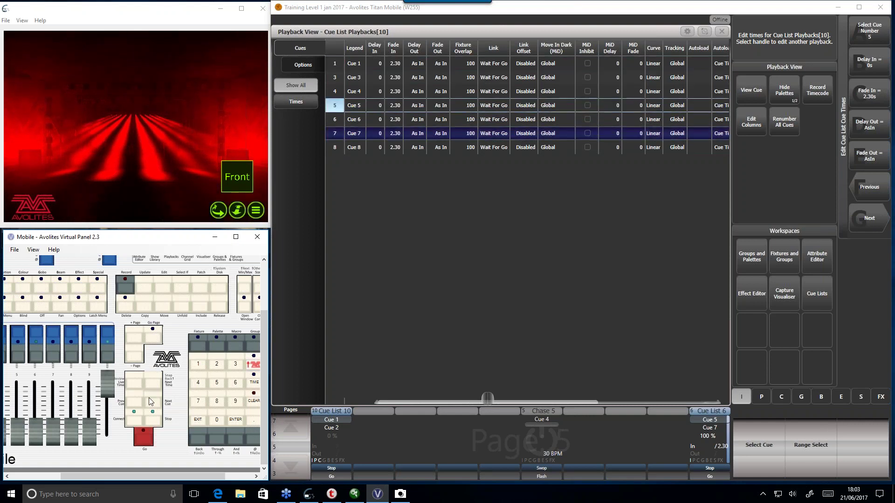
click(150, 402)
click(151, 402)
click(150, 441)
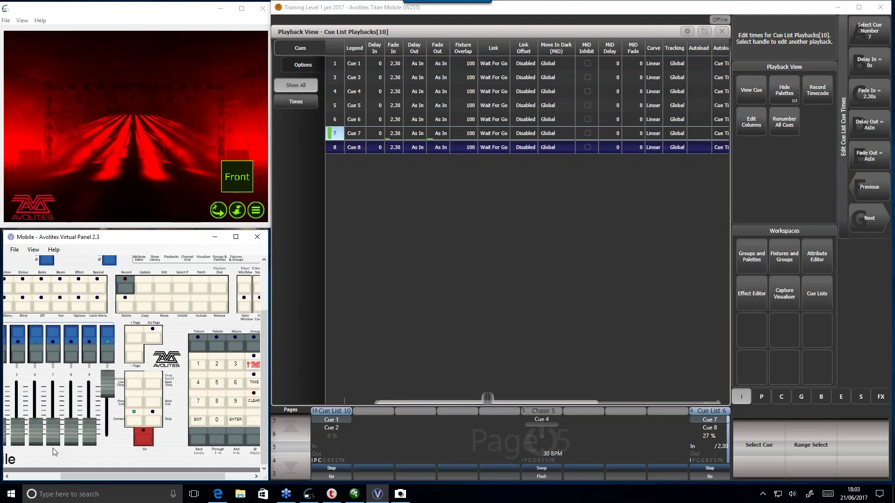
- Step the cue selection back to Cue 3 and run Cue 8 with Go
click(131, 406)
click(131, 405)
click(131, 406)
click(131, 406)
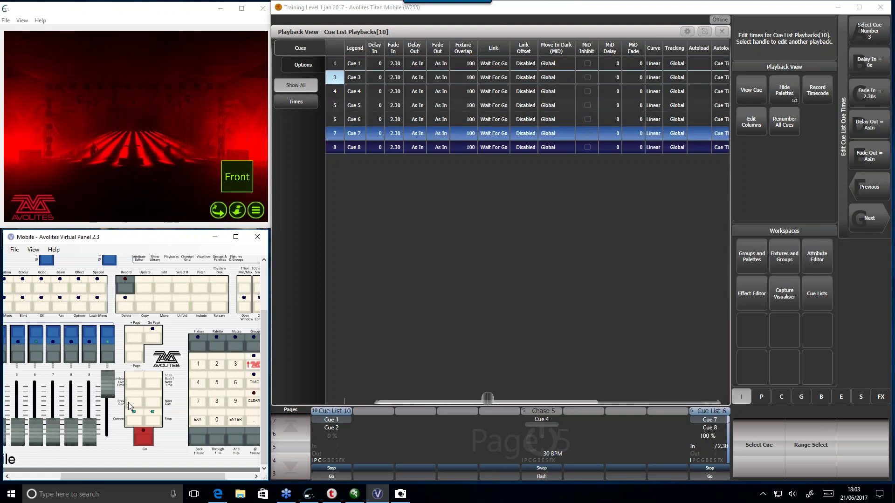
click(146, 438)
- Step the cue selection forward from Cue 3 to Cue 6 while Cue 8 is live
click(155, 406)
click(155, 406)
click(155, 406)
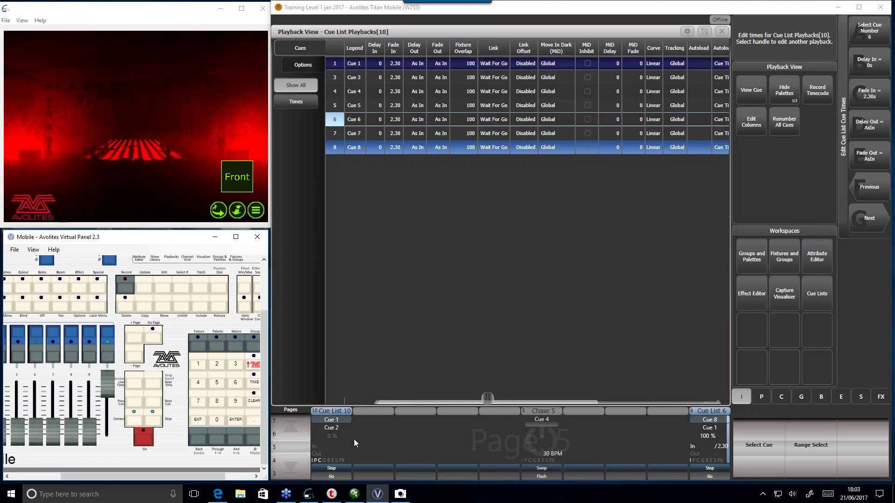
- Release playback 10 and close its cue list's Playback View
click(758, 260)
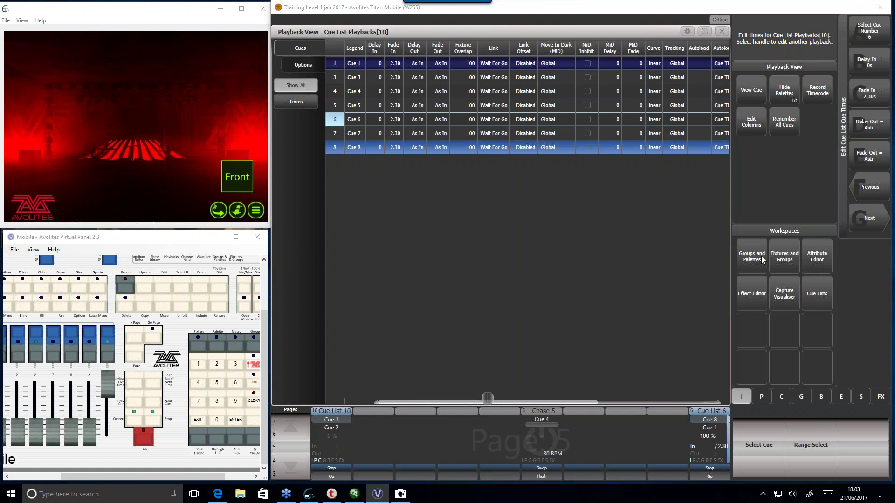
click(108, 339)
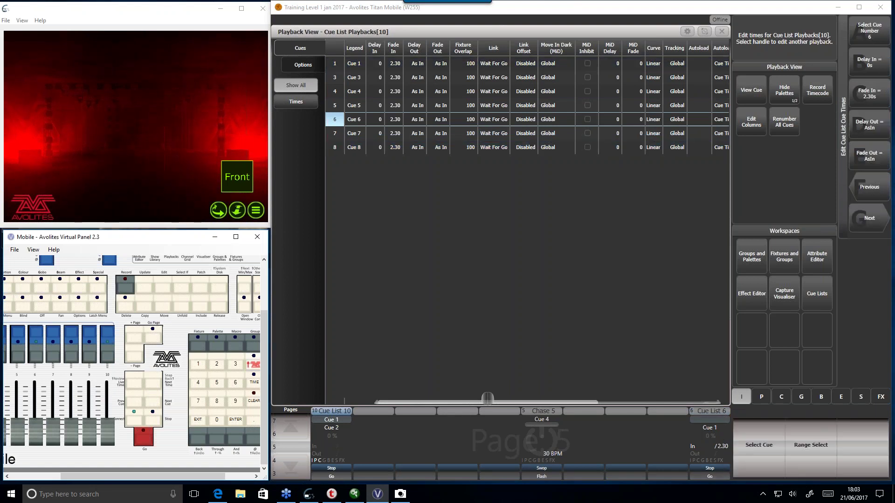
click(721, 32)
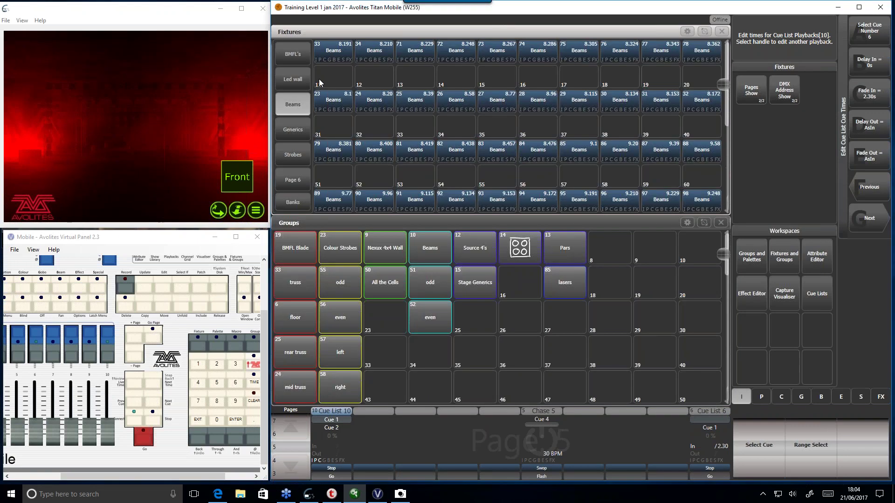
- Leave cue time editing, select the seven front truss BMFL fixtures on the BMFL's page and locate them
click(291, 55)
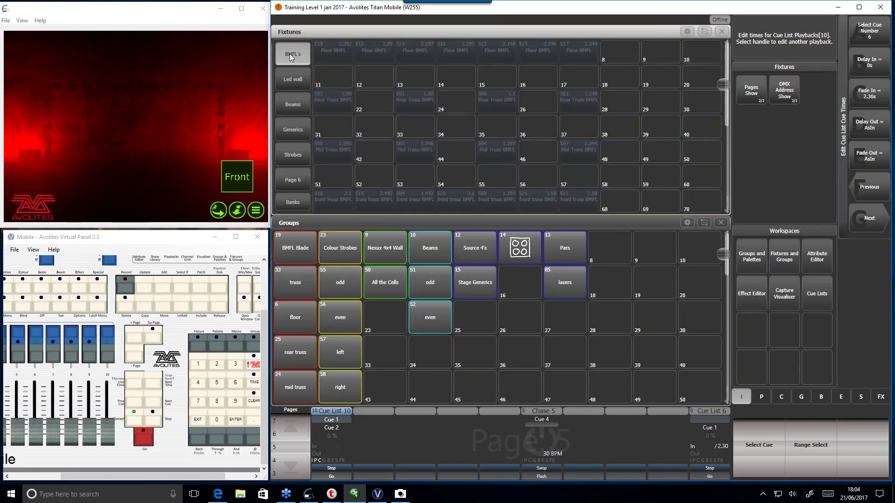
click(197, 422)
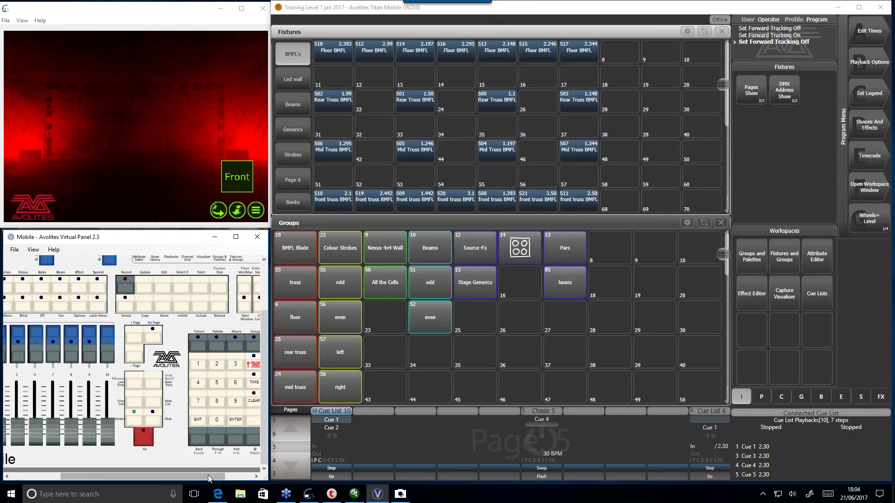
click(238, 475)
drag(329, 201, 579, 199)
click(241, 429)
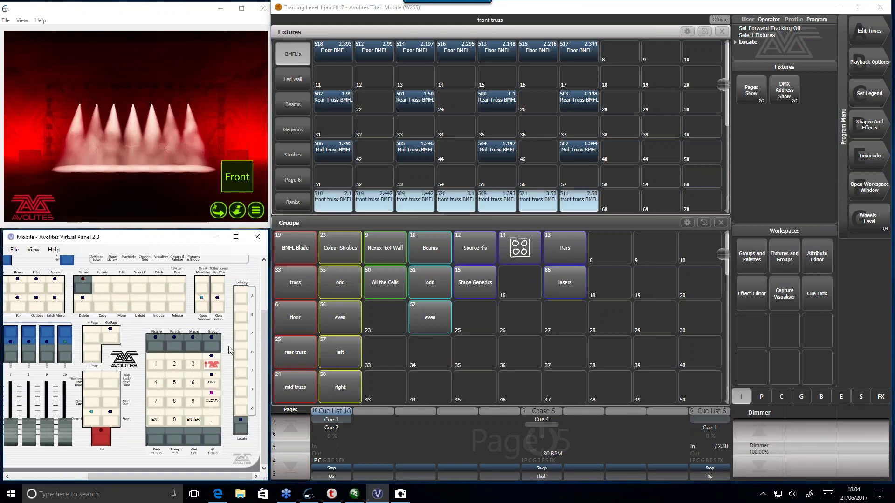
- Apply position Palette 55 to the front truss fixtures and set their dimmer to 100%
click(762, 257)
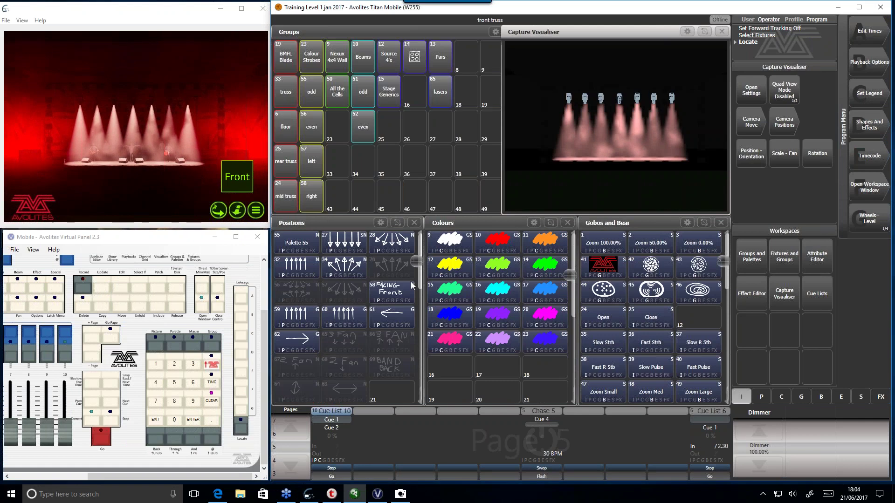
scroll(421, 287, down, 5)
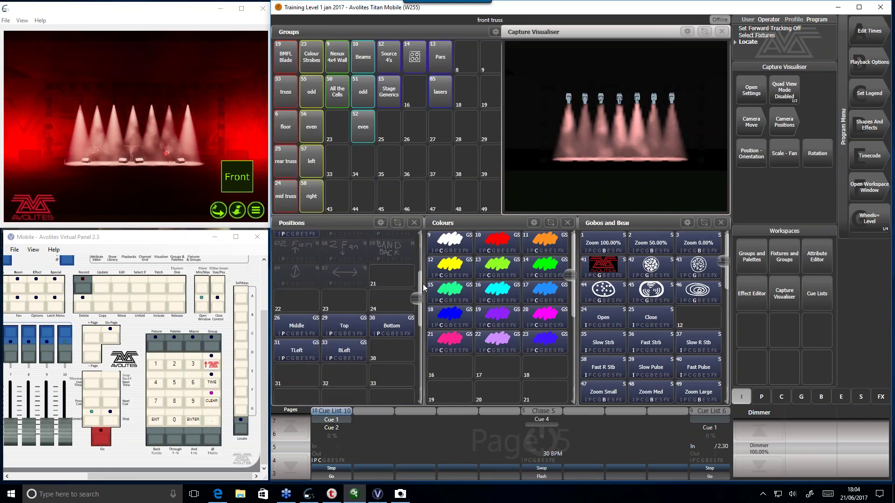
scroll(314, 250, up, 5)
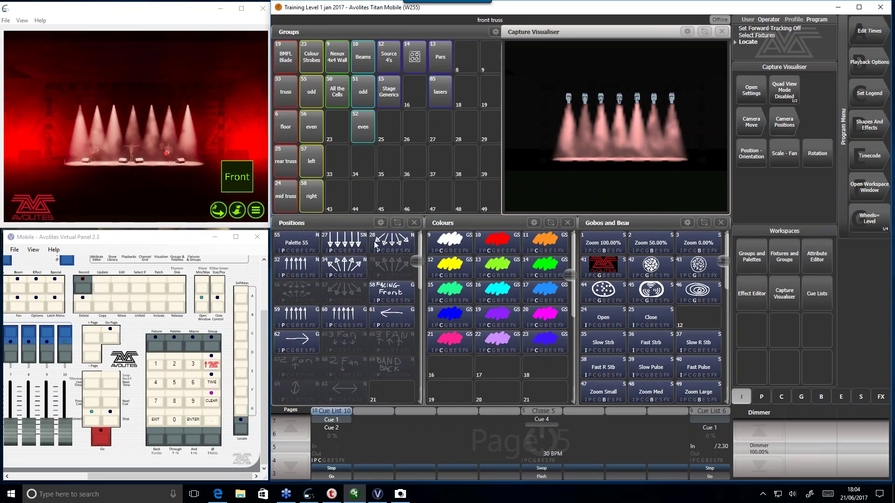
click(302, 241)
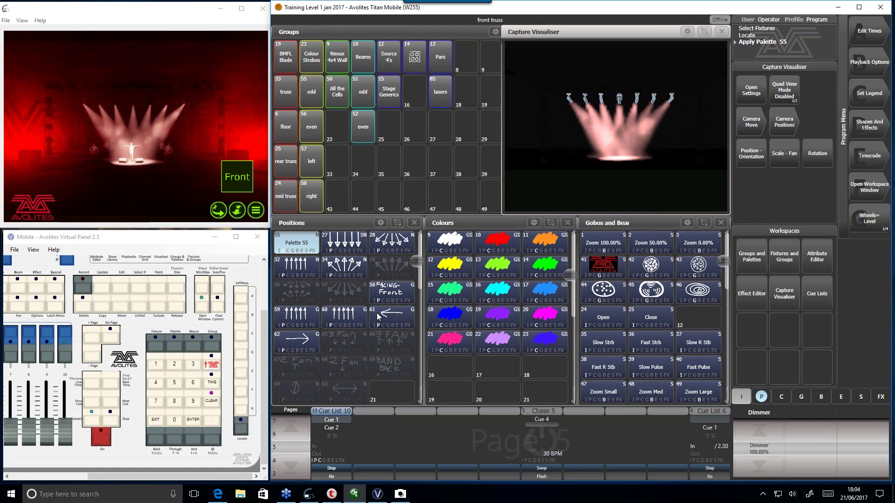
scroll(760, 433, up, 1)
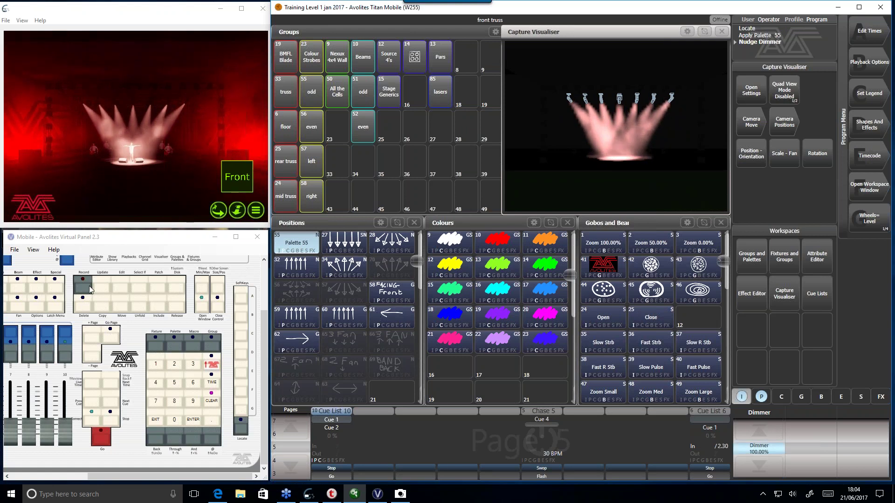
- Create a cue list on empty playback 3 in Channel record mode and record the front truss look as Cue 1
key(ctrl+r)
click(867, 37)
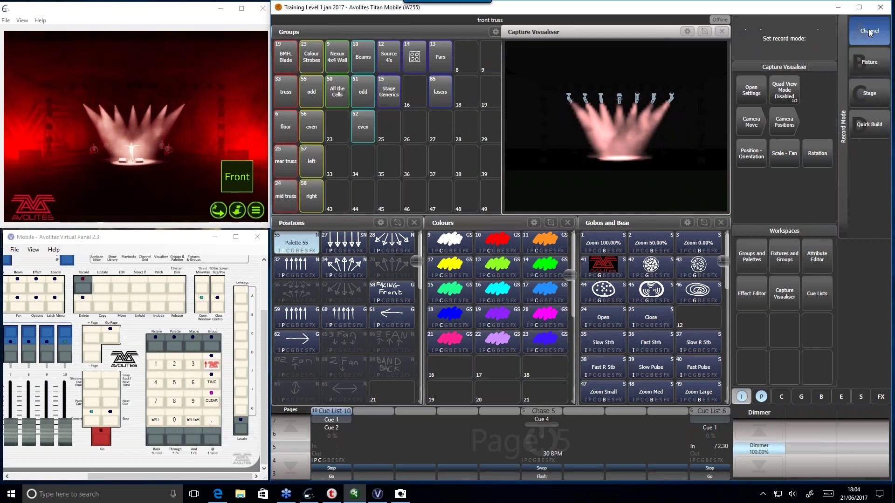
click(866, 133)
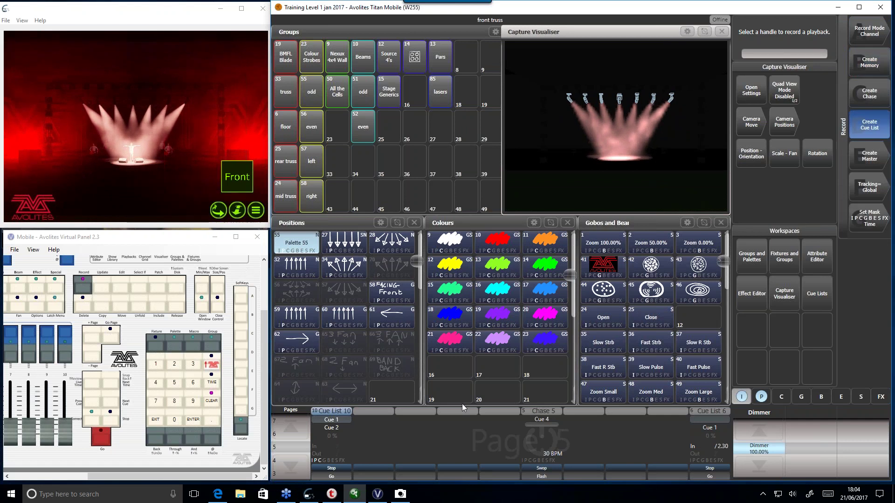
click(421, 440)
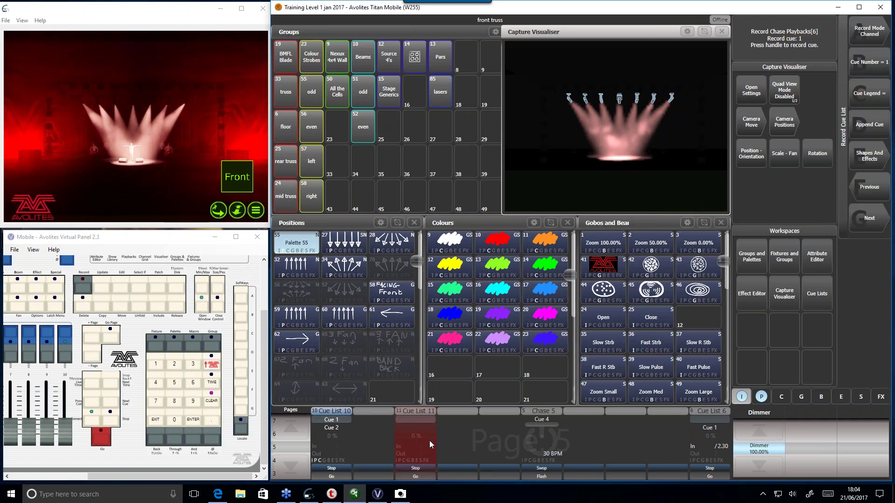
drag(166, 478, 87, 477)
click(78, 338)
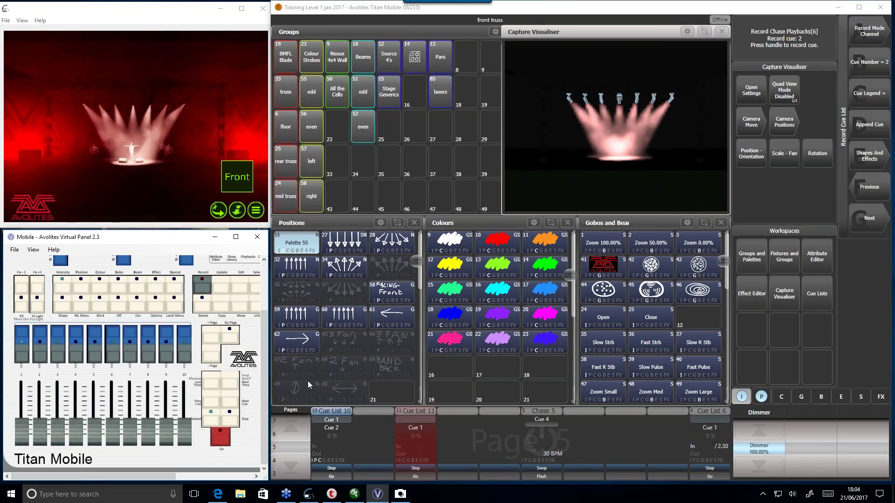
- Clear the programmer, then select the floor group and locate its fixtures
drag(166, 479, 229, 478)
click(242, 404)
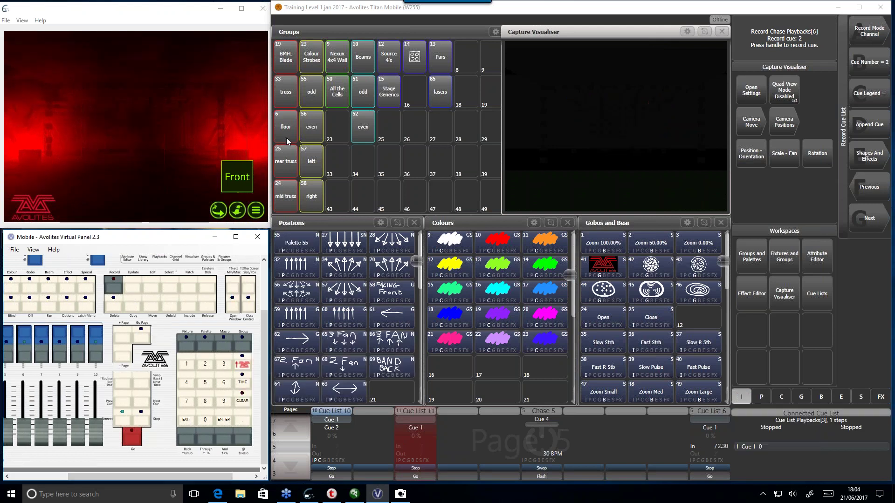
click(288, 130)
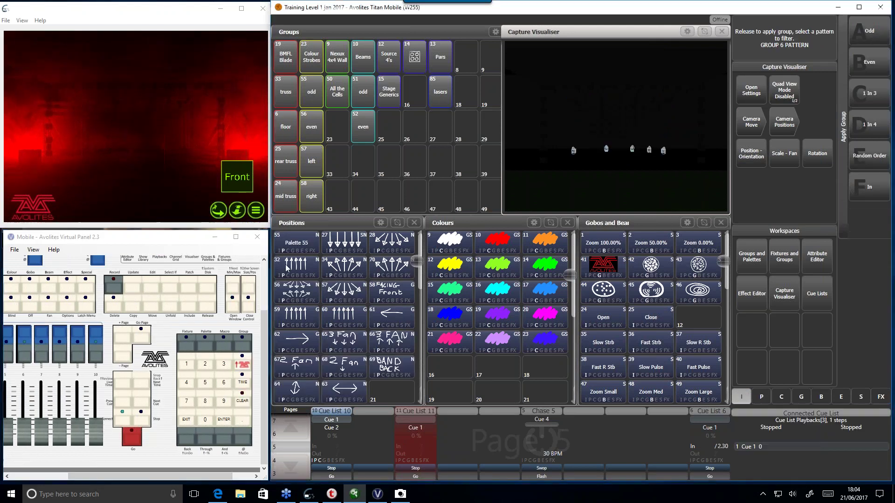
scroll(247, 442, right, 2)
click(246, 428)
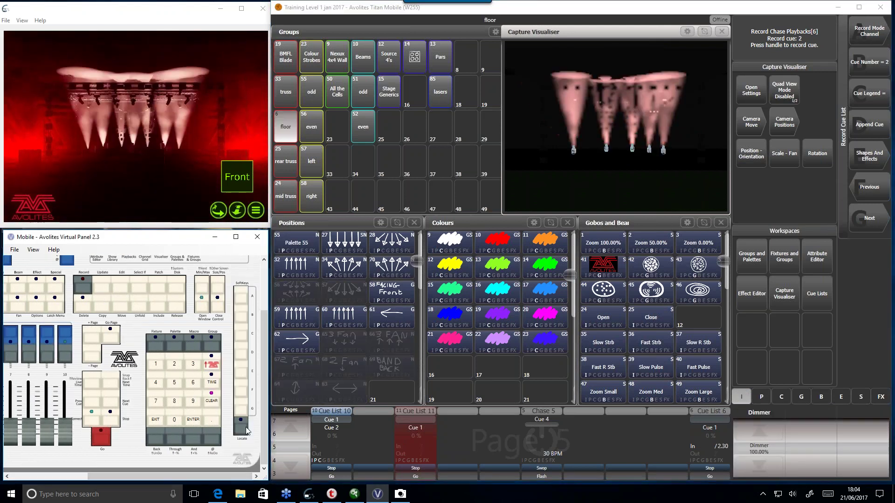
- Apply position palette 28 to the floor fixtures, record the look as Cue 2 on playback 3 and clear the programmer
click(386, 244)
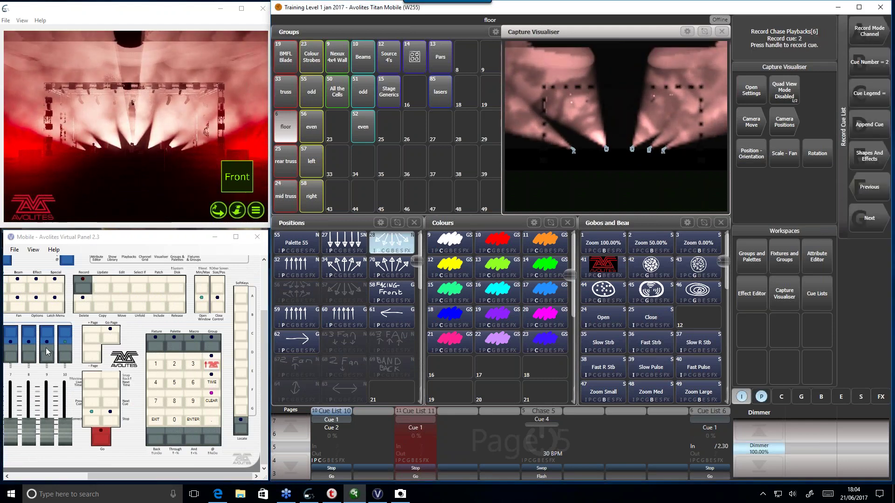
drag(127, 475, 48, 476)
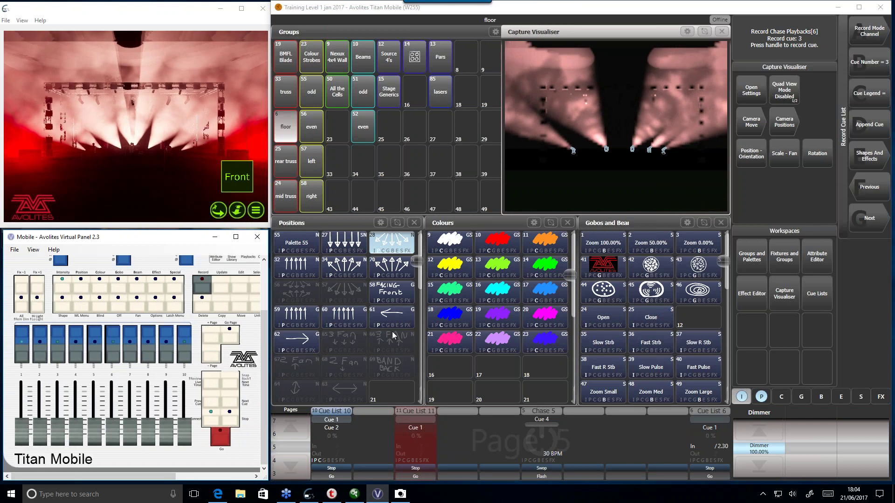
drag(166, 478, 220, 478)
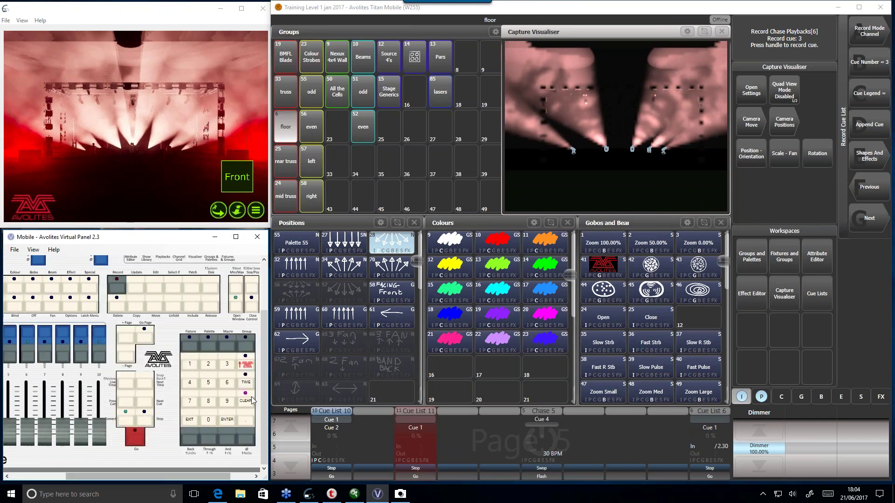
click(245, 401)
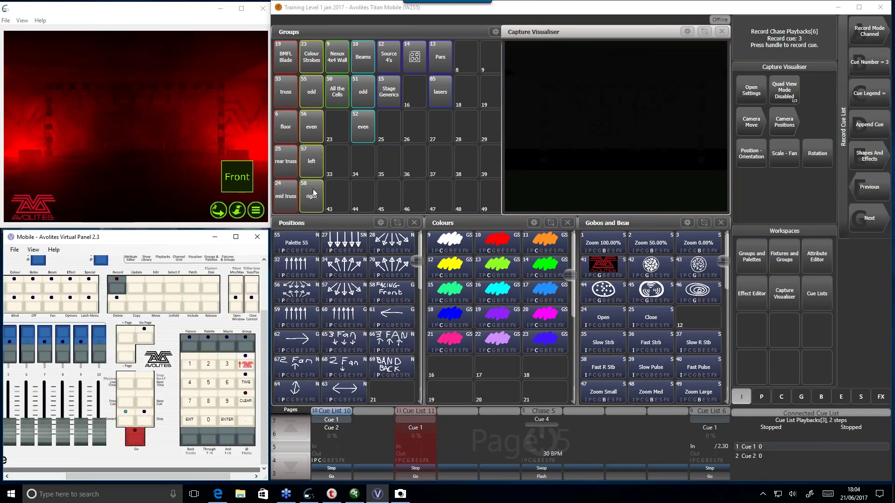
- Select and locate the seven front truss BMFL fixtures, and return to the Groups and Palettes workspace
click(784, 257)
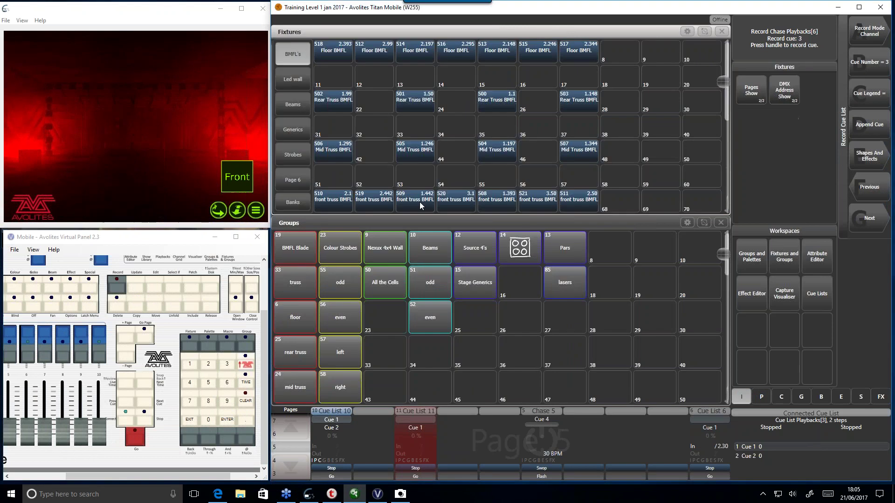
click(591, 206)
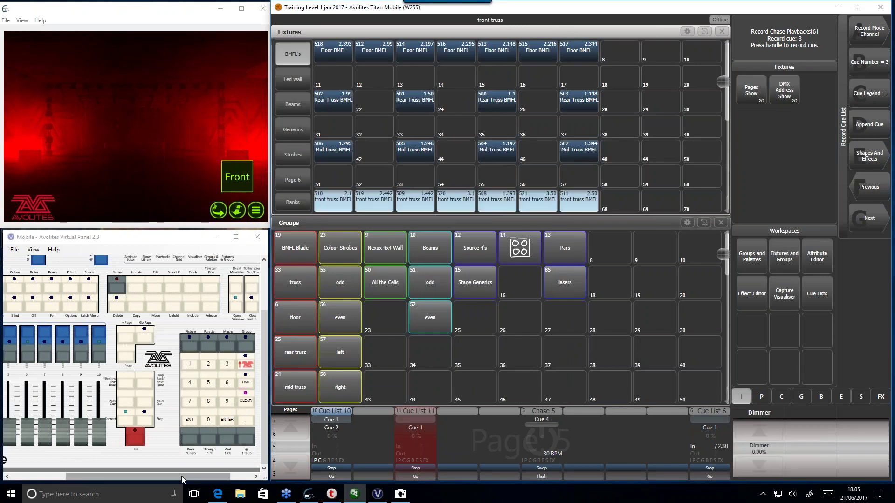
drag(181, 477, 203, 476)
click(242, 422)
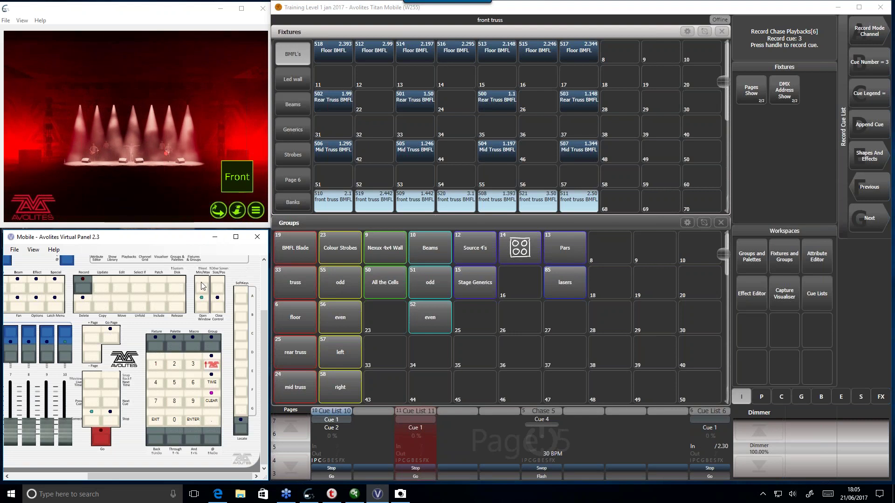
click(749, 259)
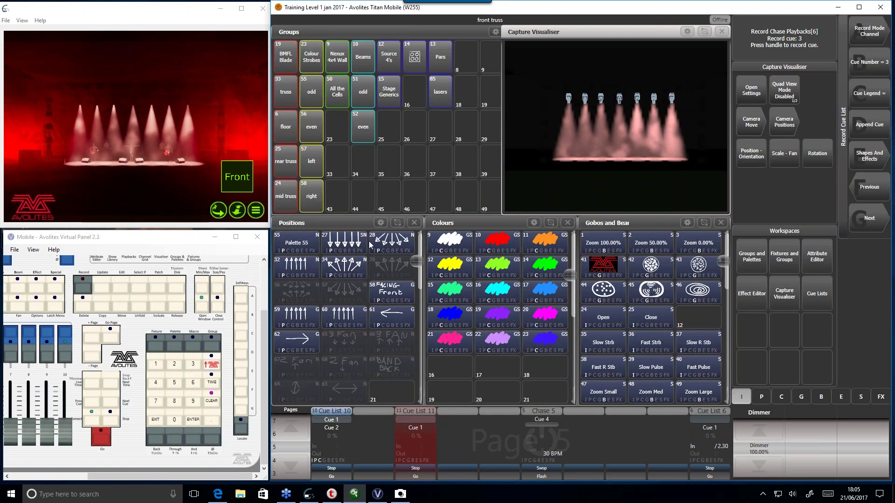
- Apply position palette 28 to the front truss fixtures and adjust their tilt to 76.94%
click(350, 270)
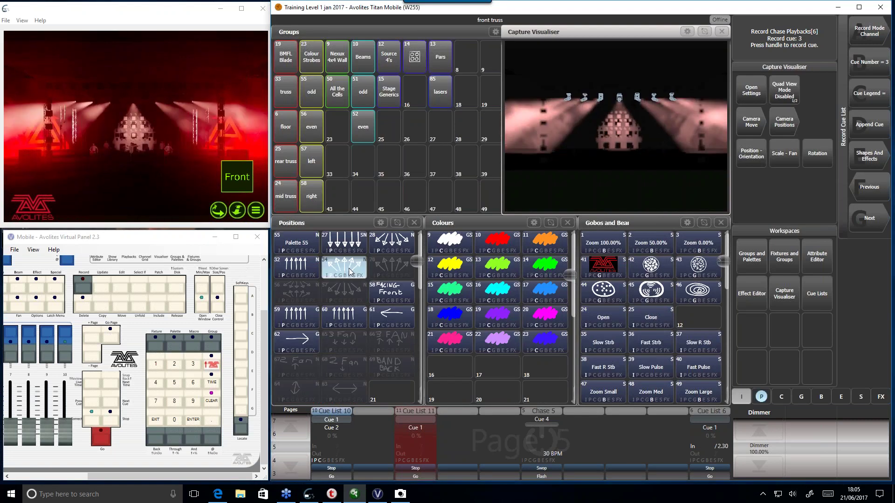
click(344, 242)
click(385, 244)
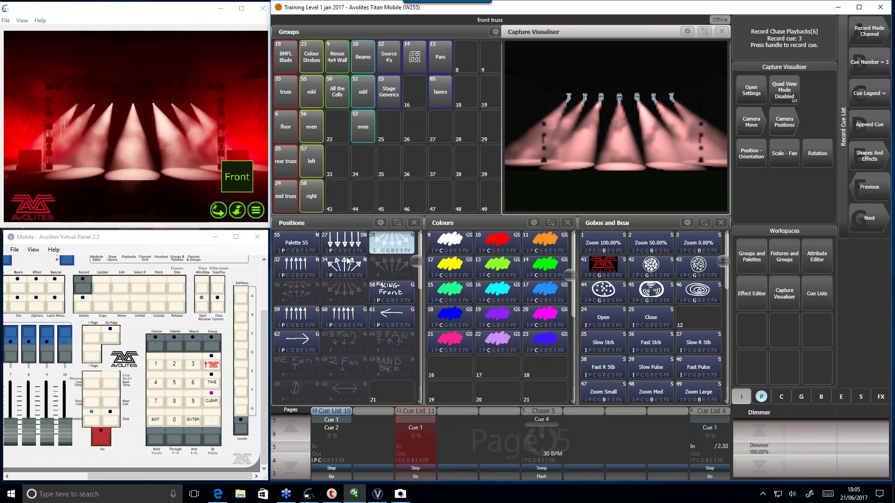
drag(177, 476, 95, 476)
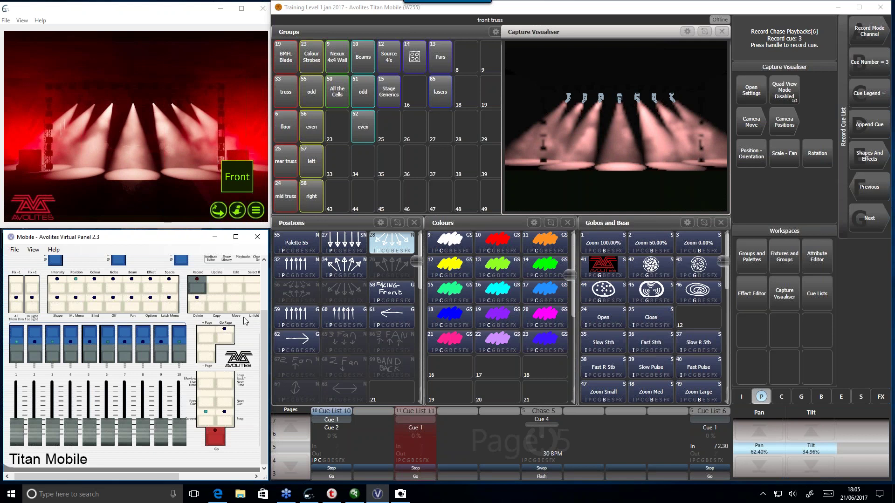
click(263, 320)
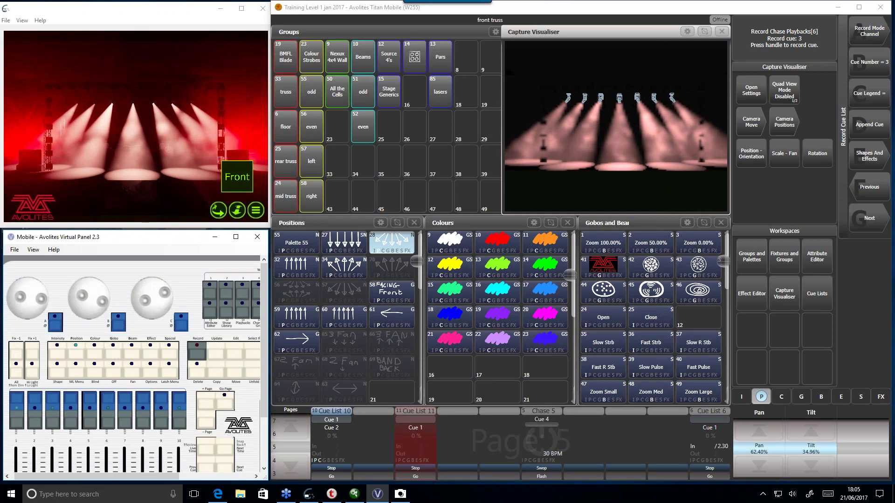
scroll(88, 299, down, 3)
scroll(89, 299, up, 10)
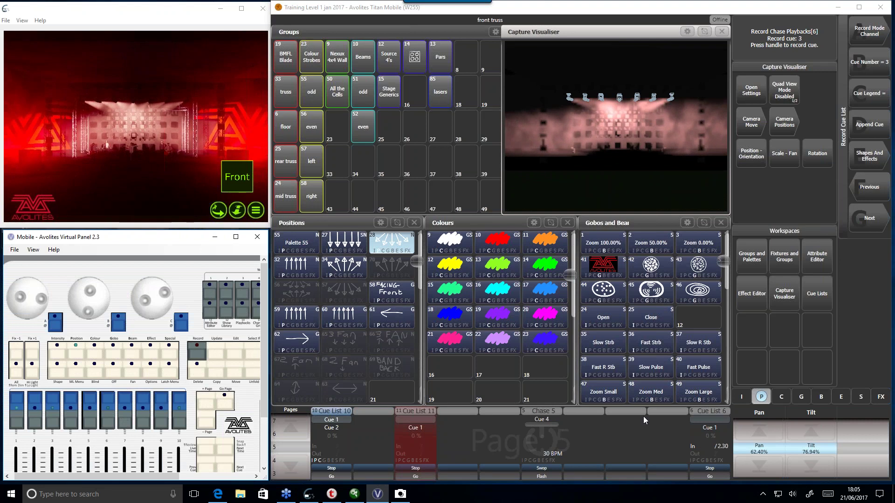
- Include the dimmer at 100%, record the look as Cue 3 on playback 3, and clear the programmer
click(741, 397)
click(758, 434)
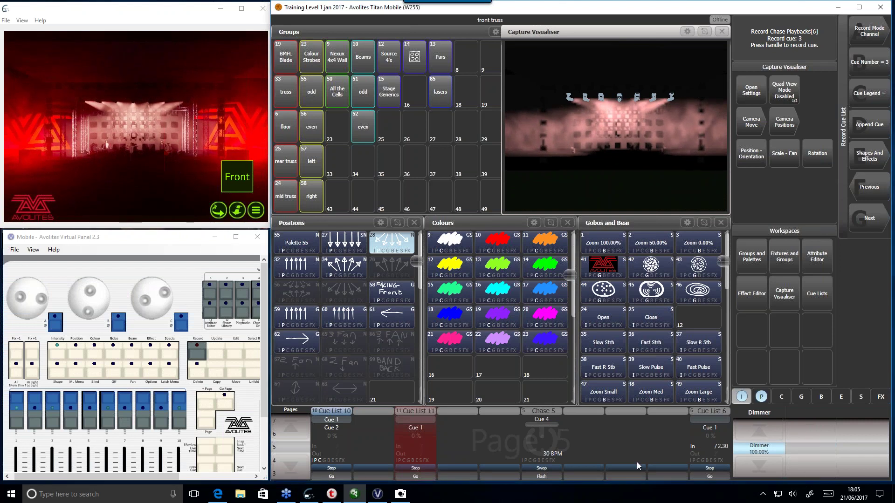
click(55, 402)
scroll(259, 378, down, 3)
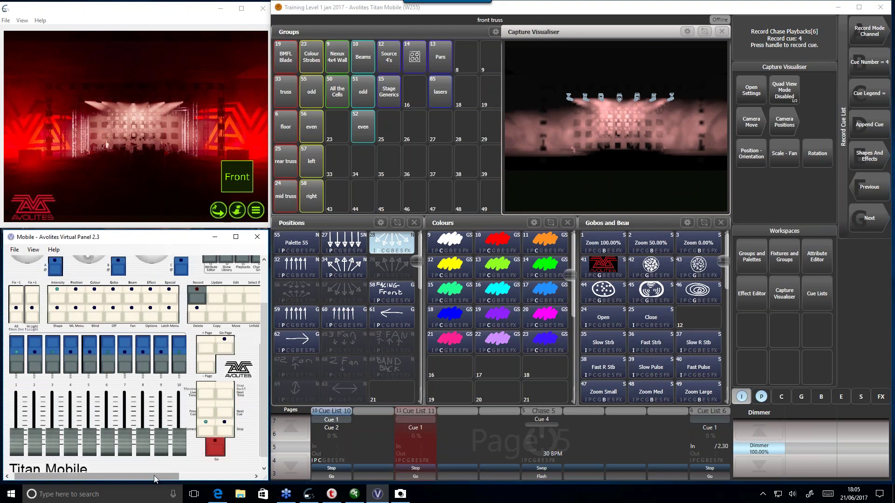
drag(154, 476, 228, 471)
click(212, 411)
click(212, 412)
click(154, 440)
- Release the cue list on playback 3
mouse_move(172, 474)
mouse_down()
mouse_move(79, 475)
mouse_move(163, 476)
mouse_up()
click(216, 320)
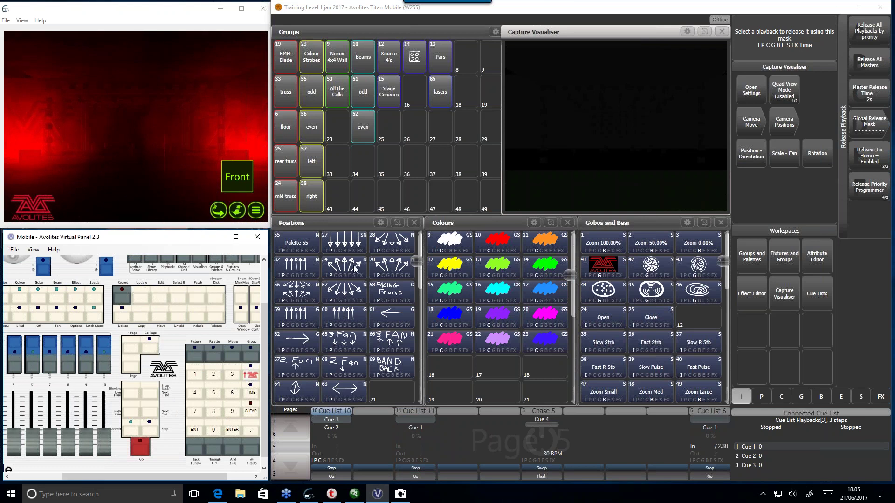
click(281, 276)
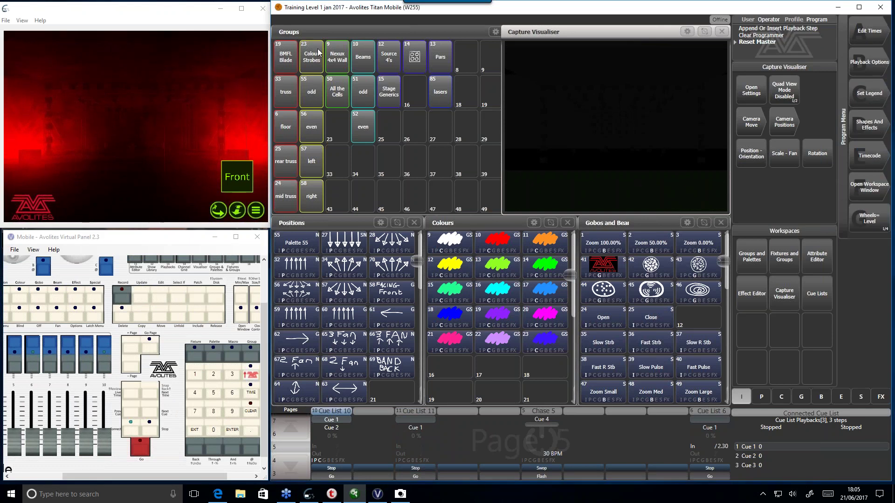
- Select and locate the BMFL Blade group, and clear the programmer to reset the fixtures
click(282, 50)
click(246, 437)
click(246, 437)
click(211, 411)
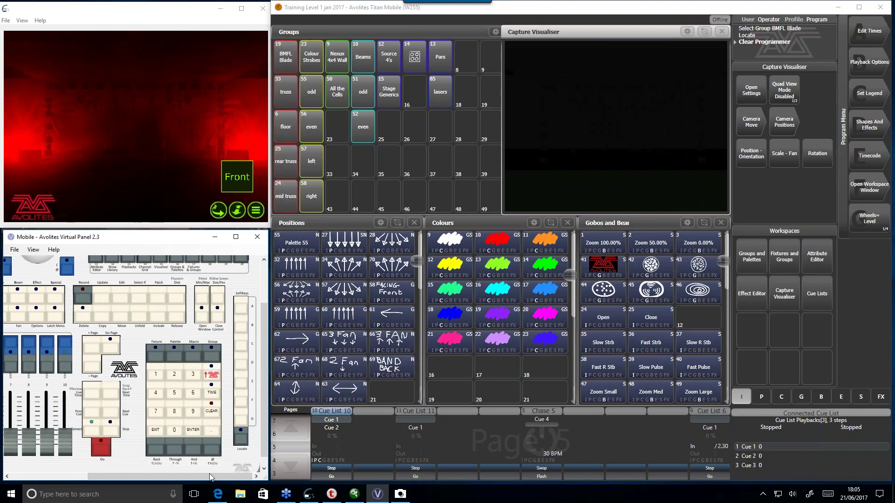
- Raise the playback 3 fader to full and run Cues 1 to 3 in sequence with Go
drag(154, 477, 77, 475)
drag(53, 441, 53, 395)
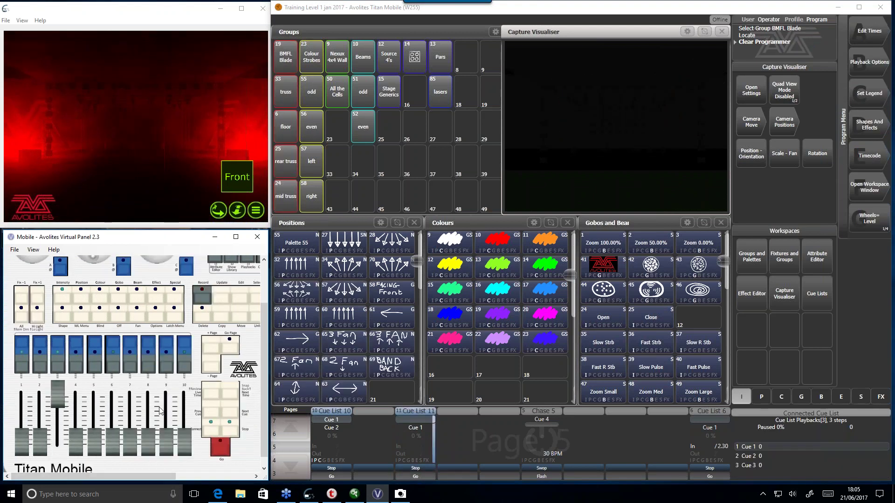
click(225, 455)
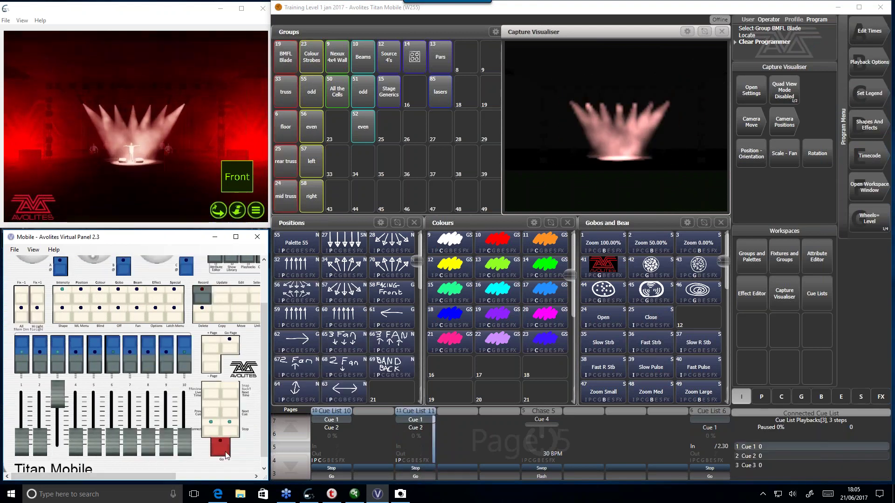
click(226, 455)
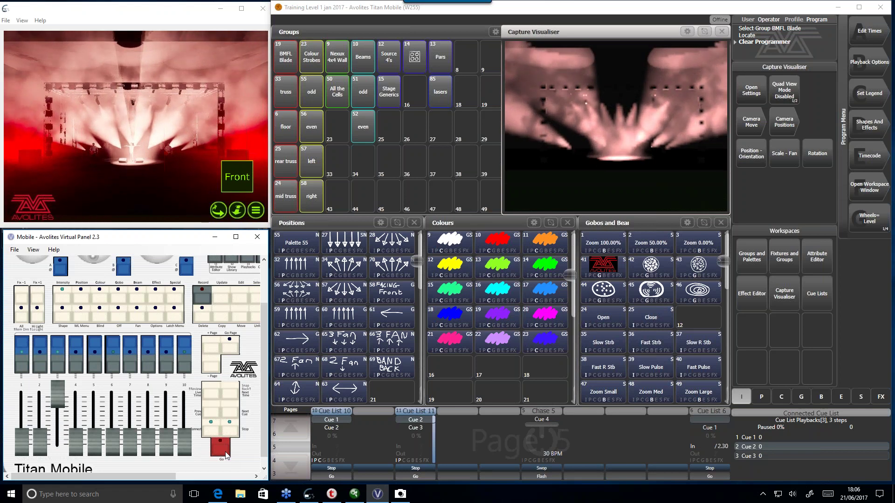
click(226, 453)
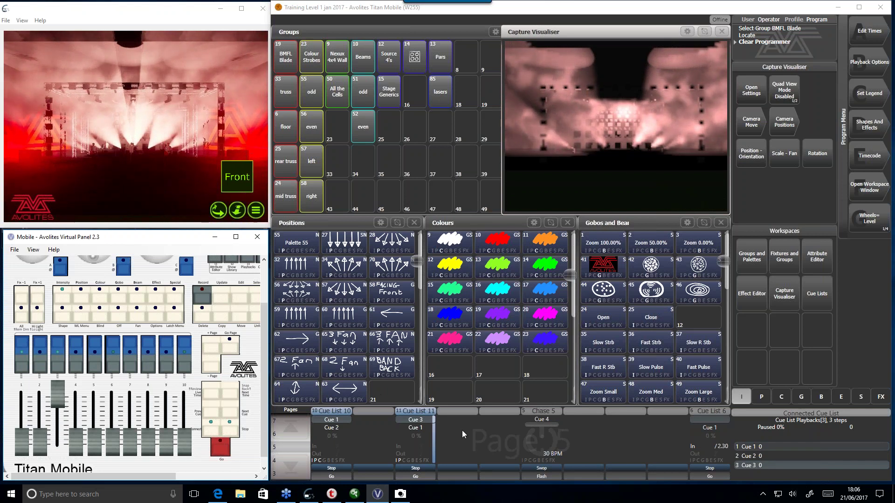
- Open the playback view of the cue list on playback 3 and turn Tracking off in its playback options
click(416, 438)
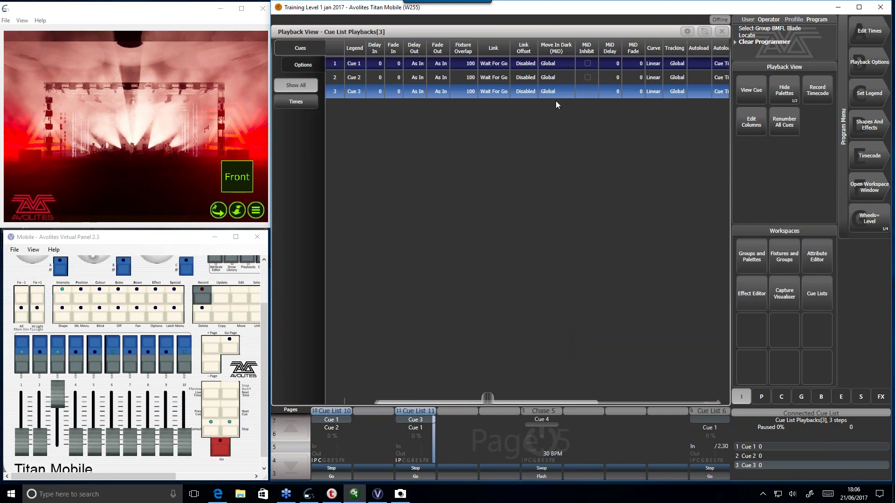
click(309, 66)
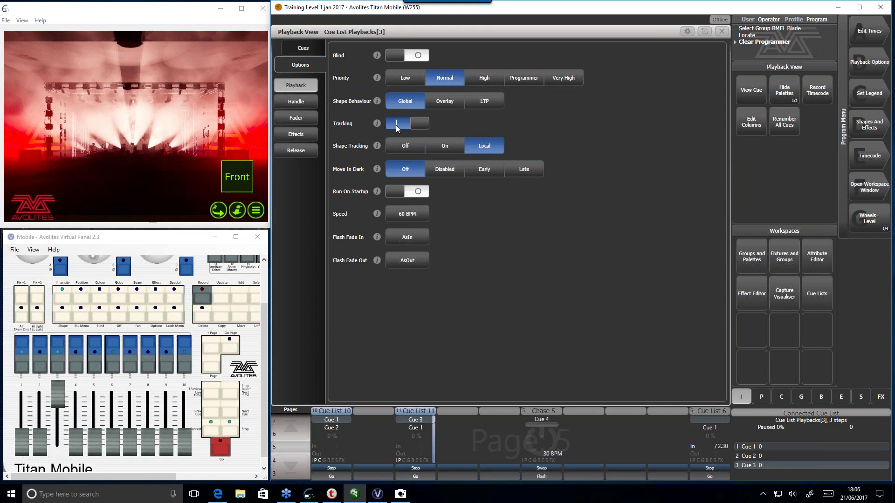
click(400, 127)
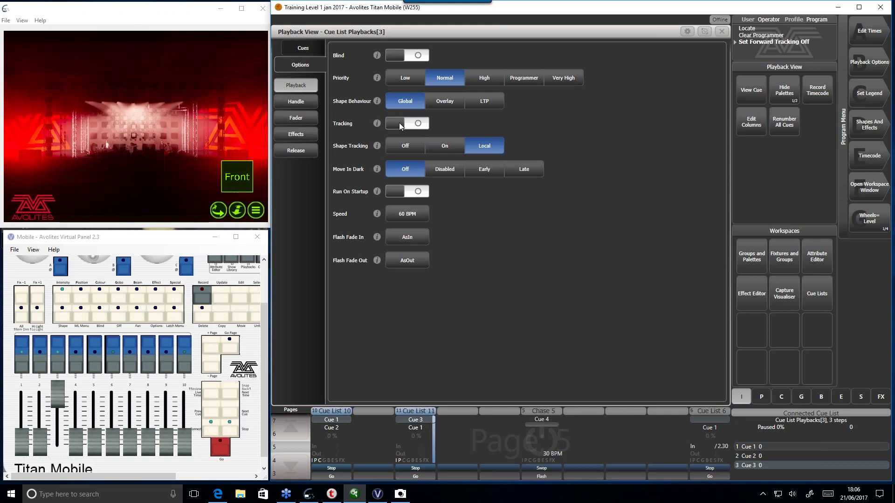
- Release playback 3, reactivate it with its fader, and play Cues 1 to 3 with Tracking off
click(171, 476)
drag(171, 476, 205, 475)
click(251, 317)
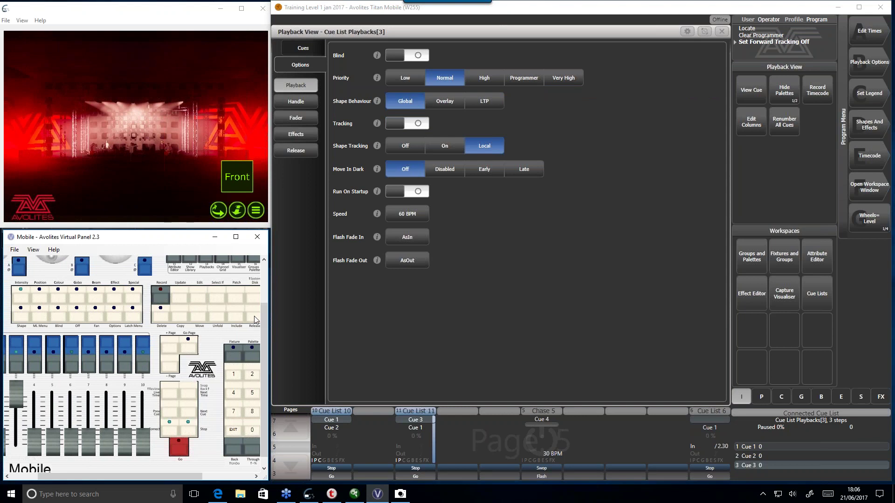
click(14, 345)
mouse_move(13, 391)
mouse_down()
mouse_move(15, 439)
mouse_move(13, 392)
mouse_up()
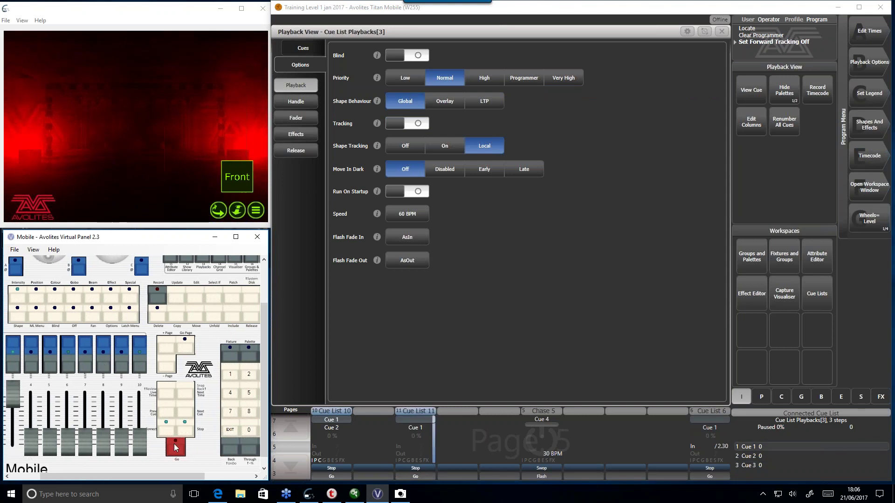
click(176, 448)
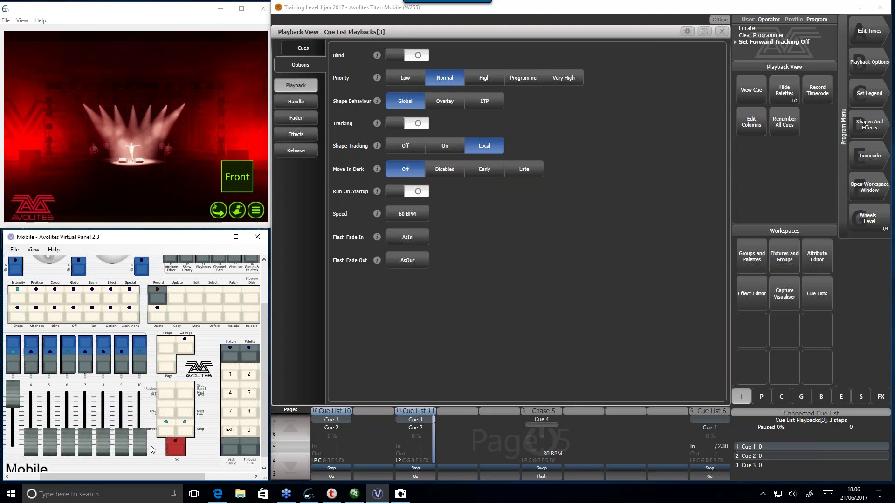
click(178, 446)
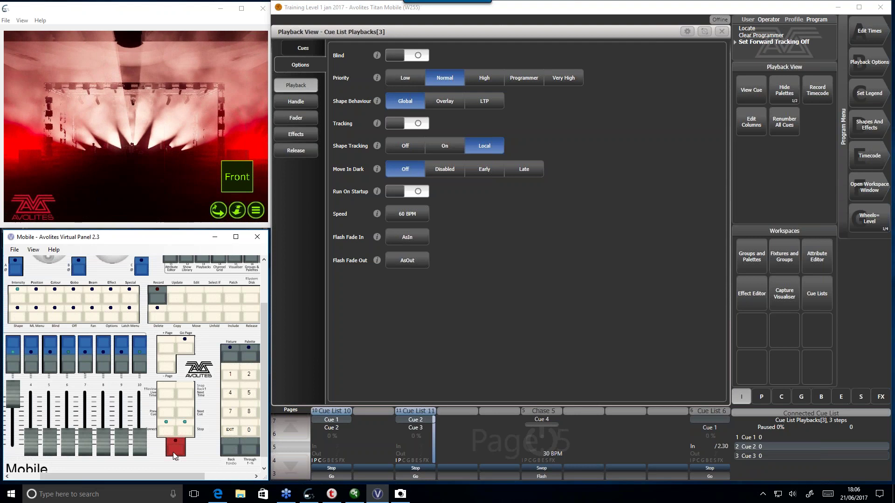
click(176, 448)
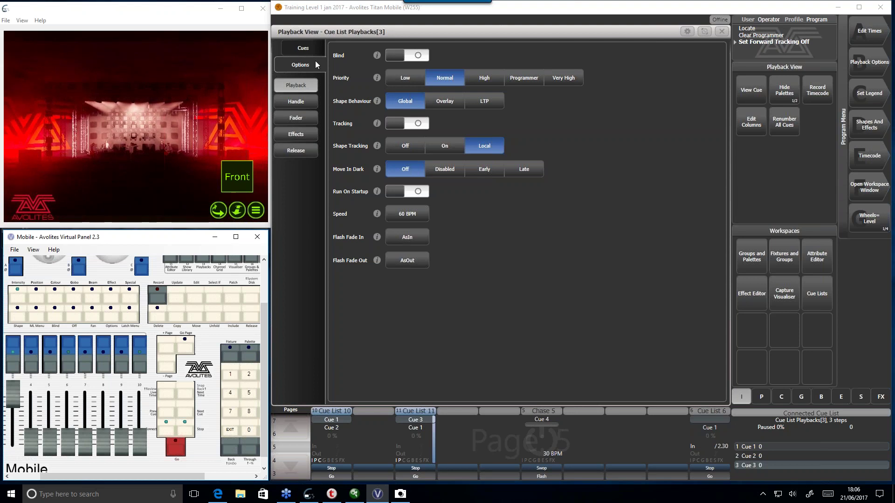
- Set Move In Dark to Early for all three cues in the cue list
click(309, 47)
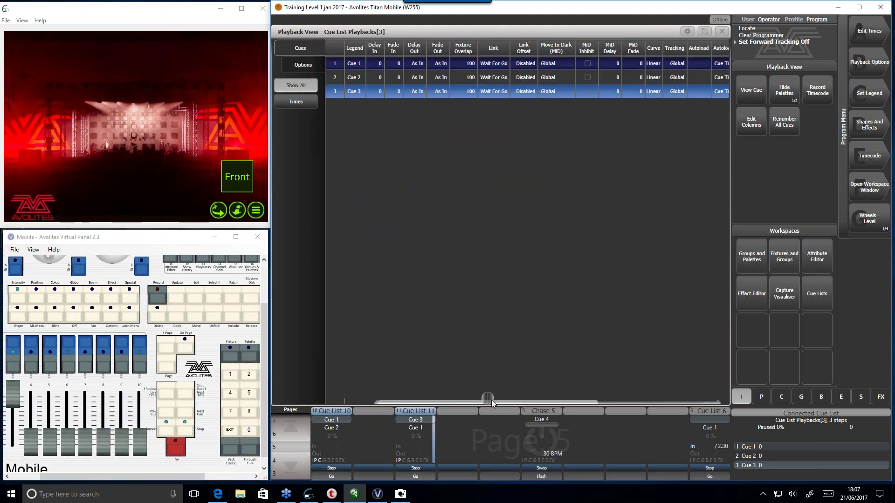
drag(487, 399, 515, 400)
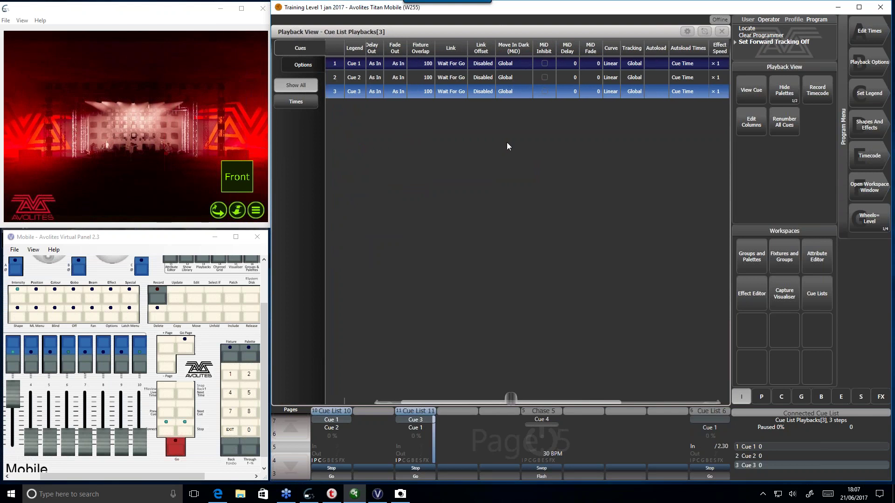
click(515, 53)
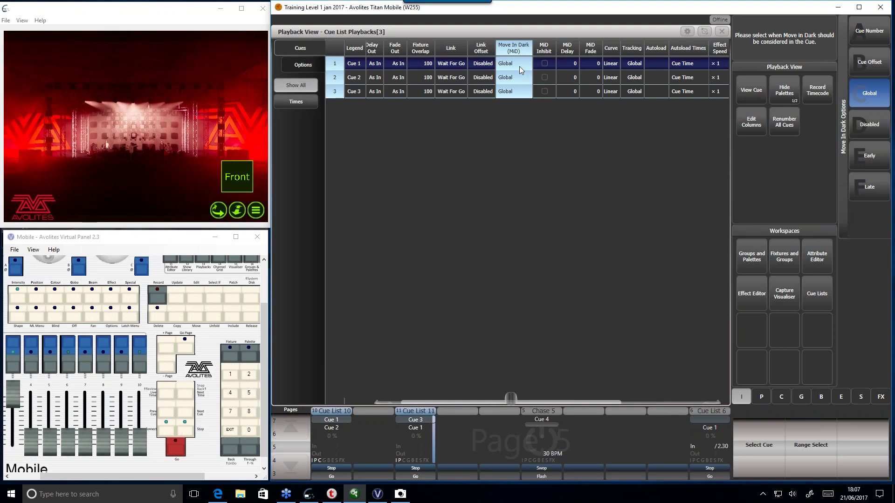
click(606, 92)
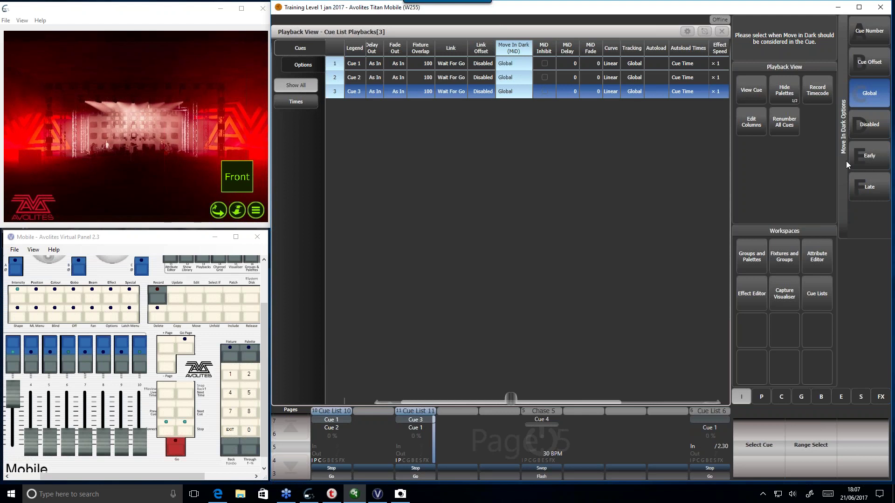
click(870, 156)
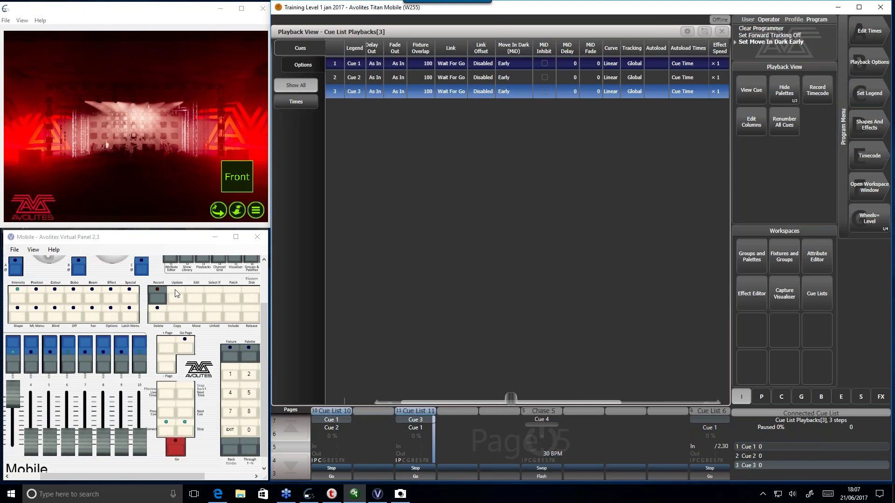
- Release the cue list on playback 3 and bring its fader back up to full
click(254, 319)
click(27, 343)
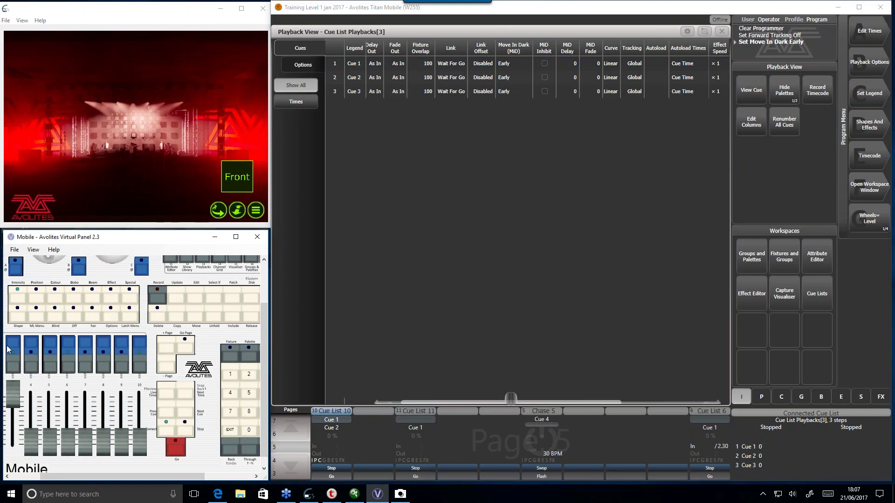
drag(13, 427, 13, 391)
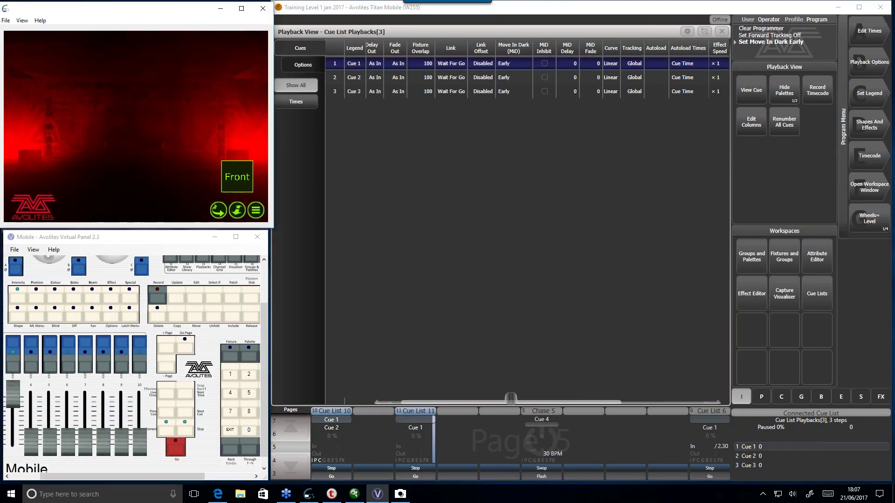
- Orbit the Capture view to a front-left angle and play Cues 1 to 3 to observe the Move In Dark behaviour
click(242, 221)
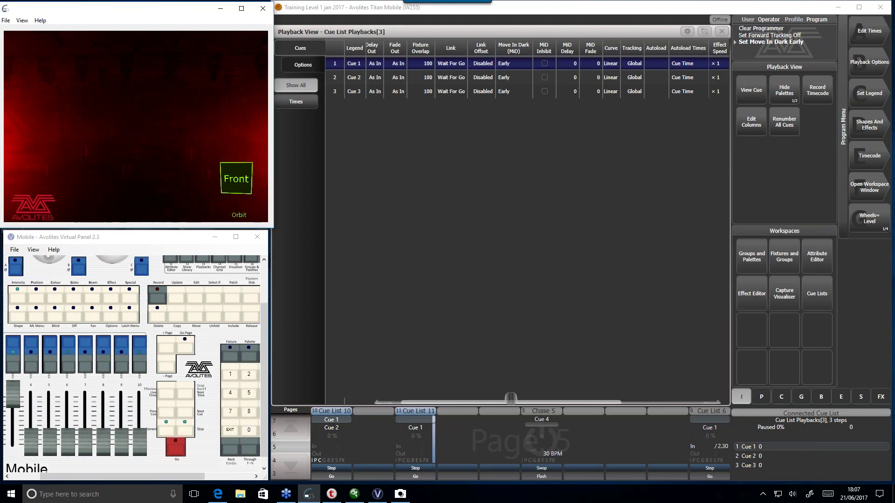
drag(86, 118, 87, 118)
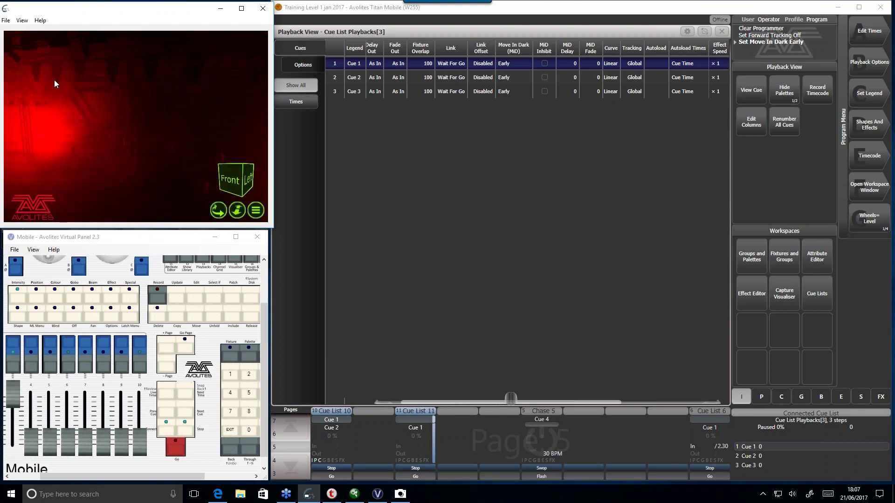
click(178, 444)
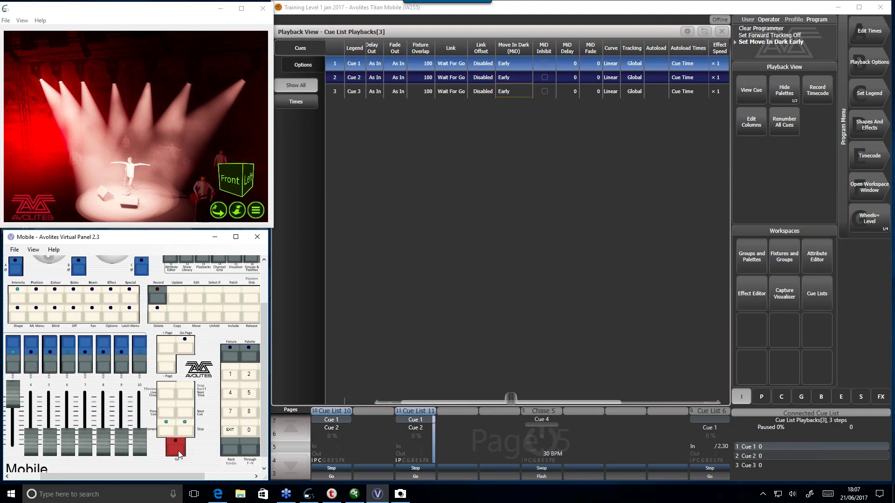
click(178, 454)
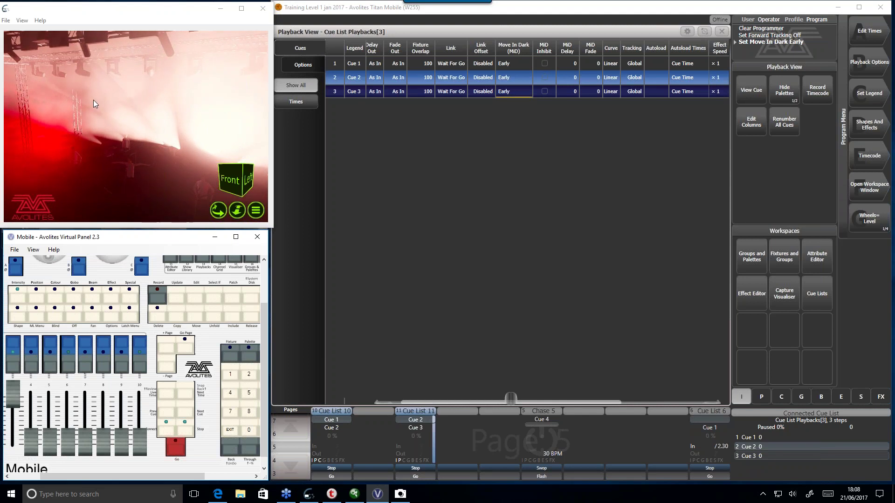
click(176, 445)
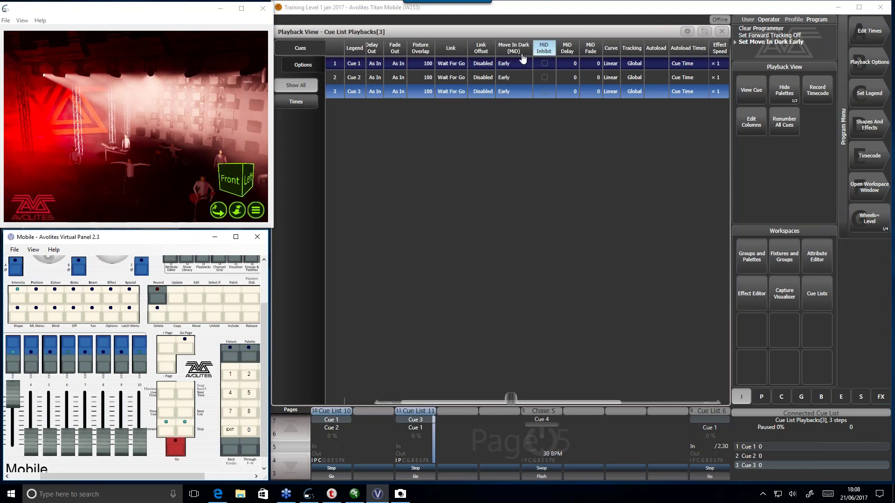
- Set the Move In Dark fade time to 7 for all three cues in the cue list
click(596, 50)
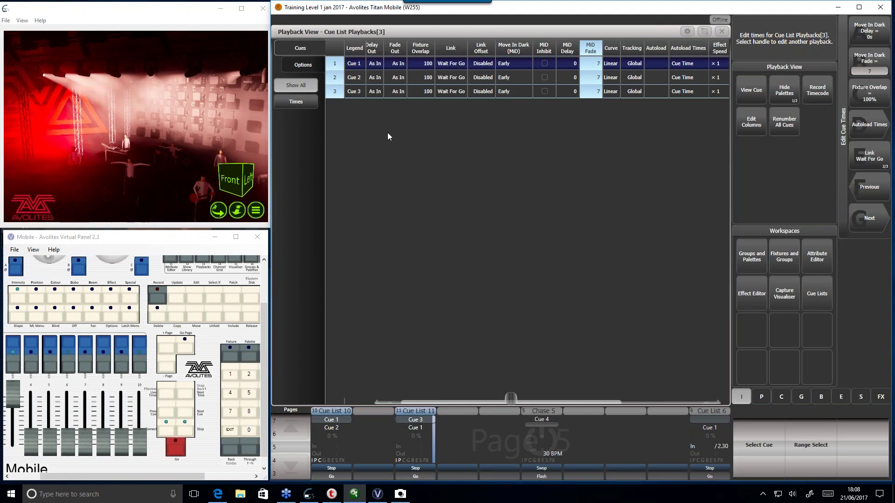
text(7)
key(Return)
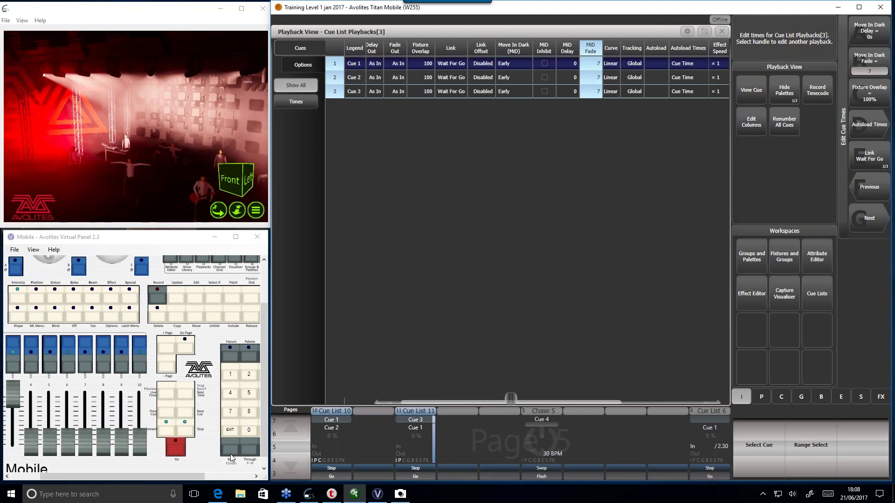
click(230, 431)
- Release the cue list on playback 3 and raise its fader back to full
click(252, 324)
click(15, 347)
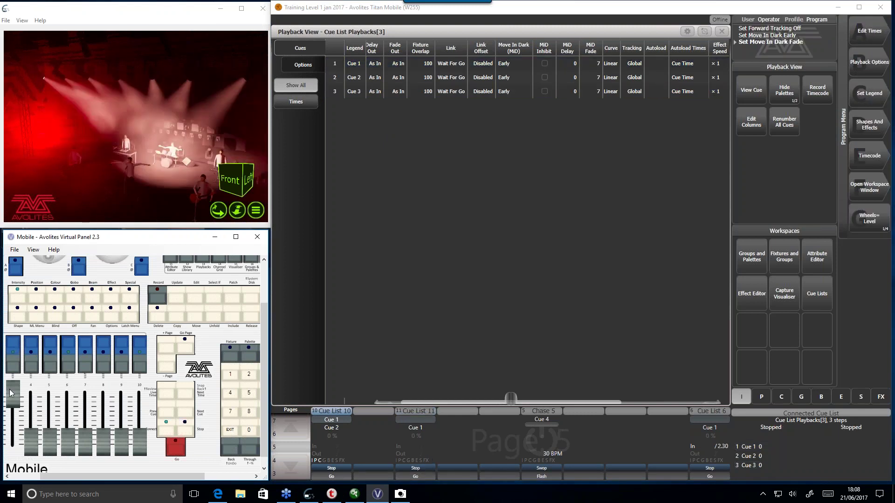
drag(13, 443, 13, 394)
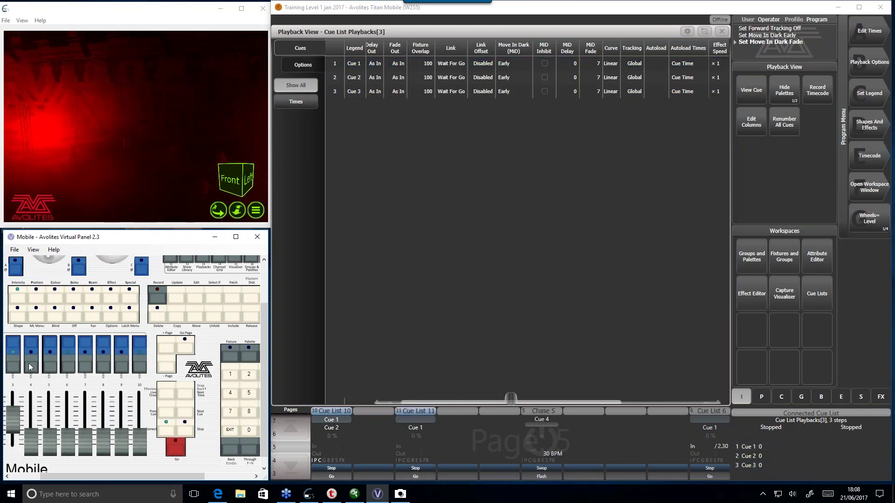
- Play Cues 1 to 3 in turn to observe the slower Move In Dark fade in Capture
click(181, 454)
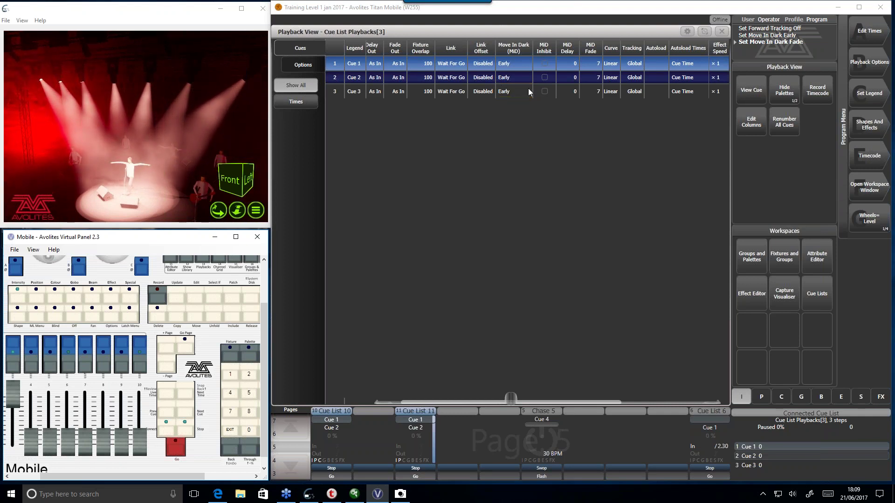
click(175, 445)
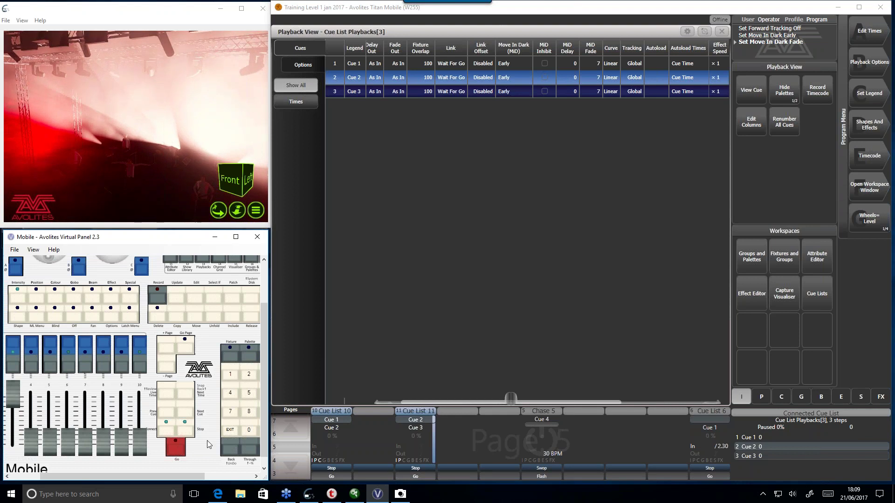
click(178, 447)
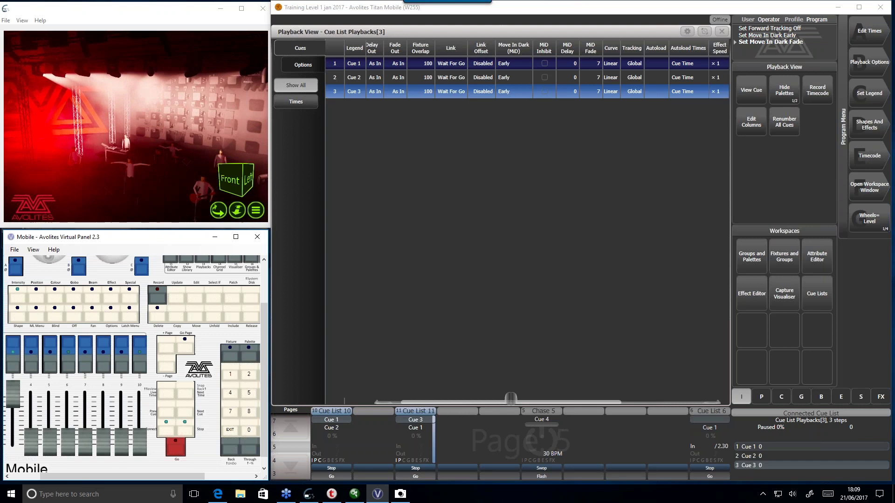
click(787, 324)
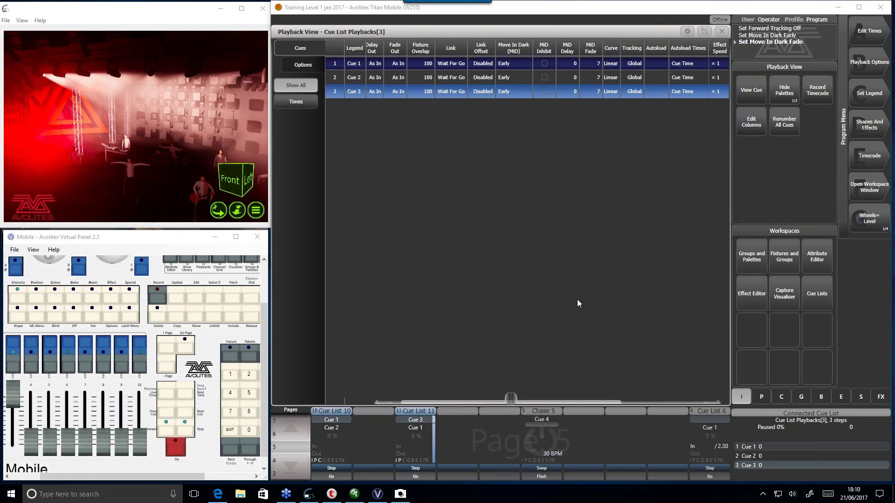
- Delete the existing playbacks on page 5 and bring playback 3's fader down
click(157, 318)
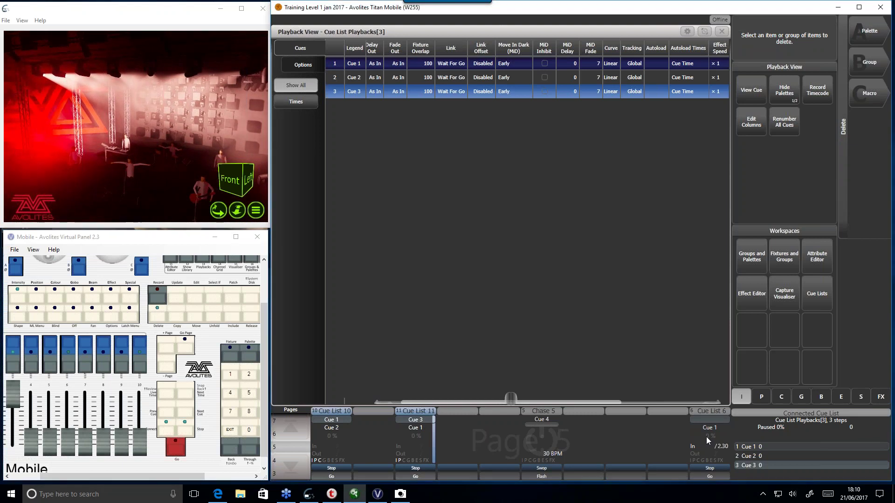
click(706, 437)
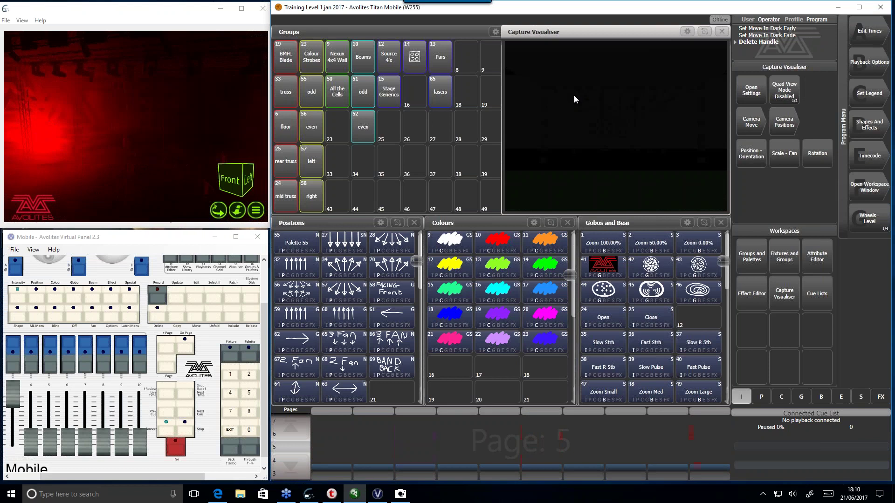
click(79, 419)
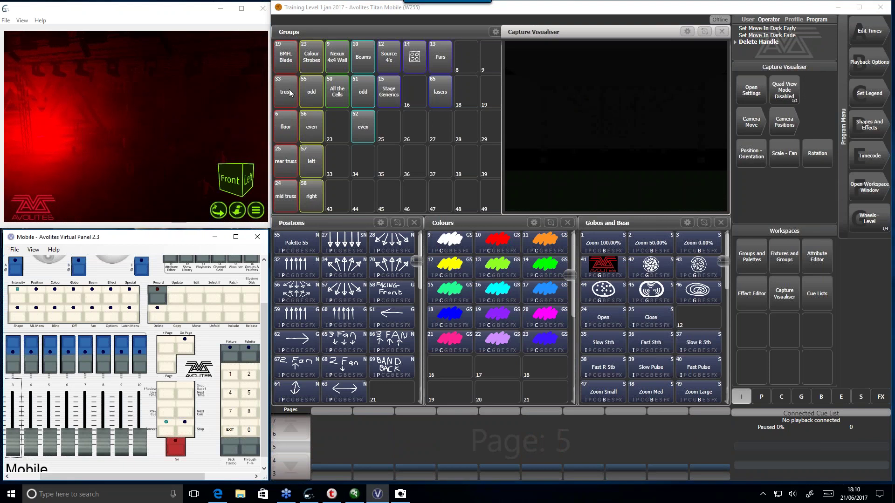
- Locate the front truss group, apply position Palette 55, and include its dimmer at 100% in the programmer
scroll(377, 156, down, 1)
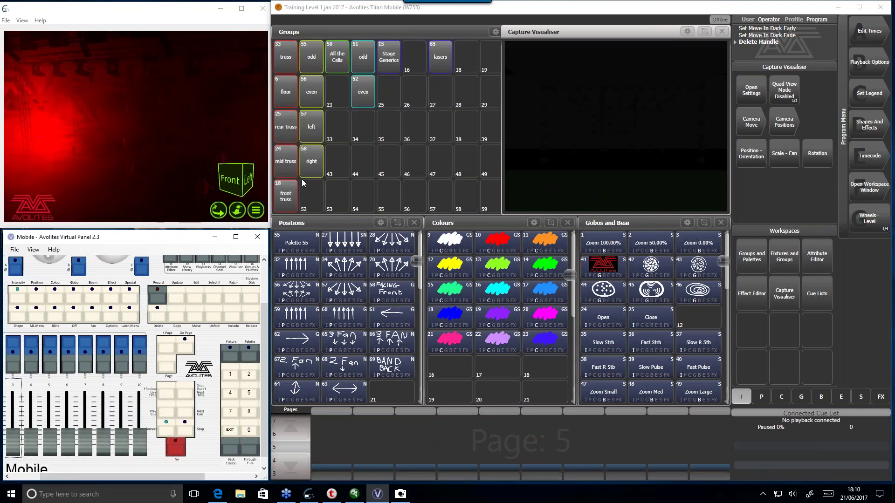
click(286, 195)
drag(88, 476, 170, 476)
click(241, 437)
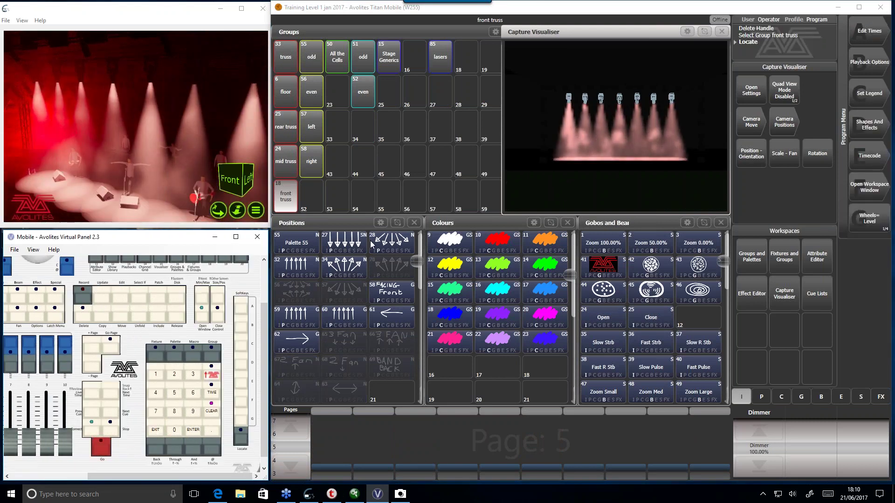
click(296, 242)
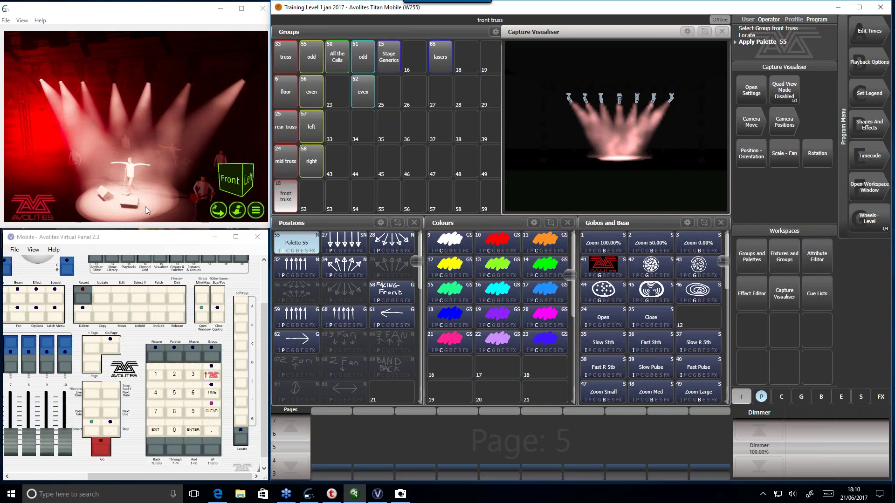
click(757, 427)
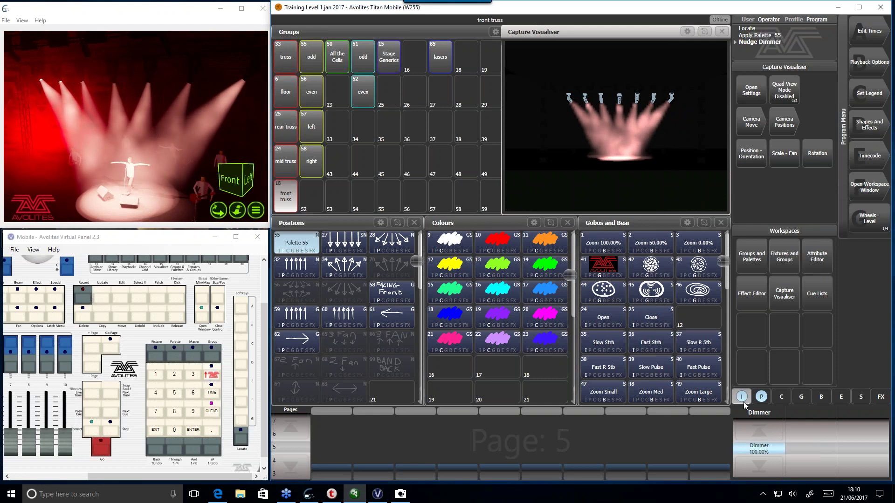
- Create a new cue list on the first playback of page 5 in Channel record mode
click(82, 296)
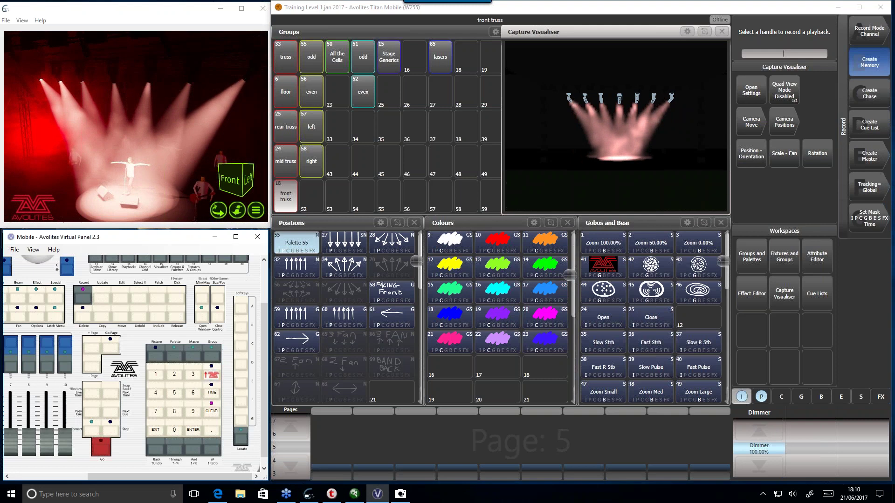
click(878, 40)
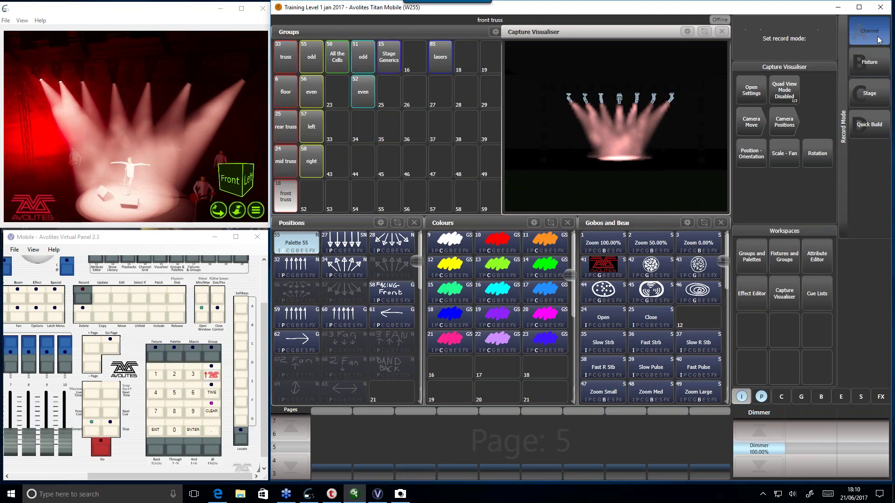
click(878, 40)
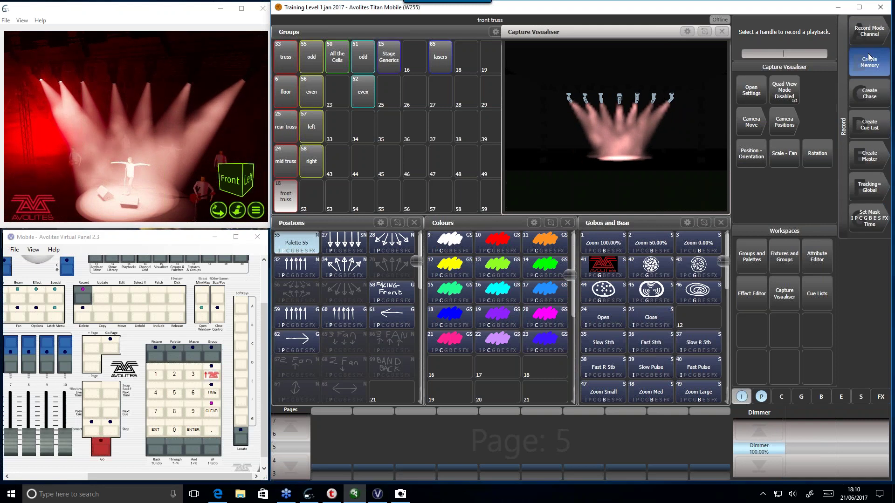
click(874, 125)
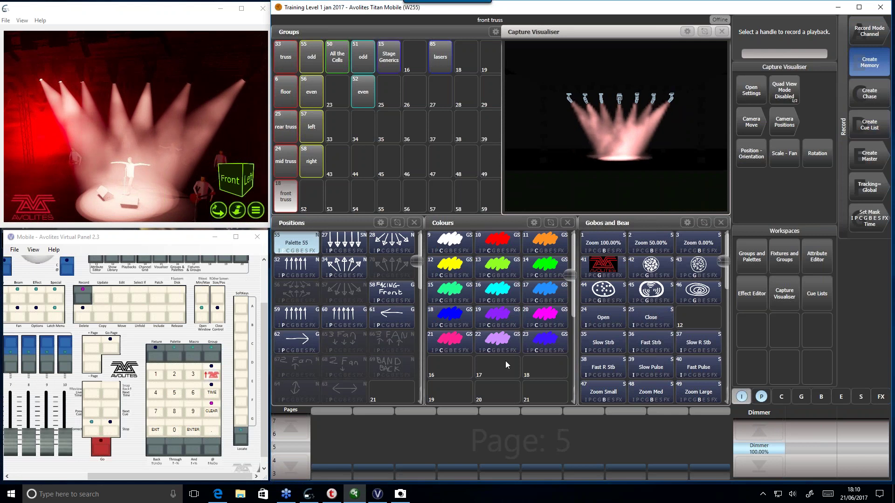
click(331, 435)
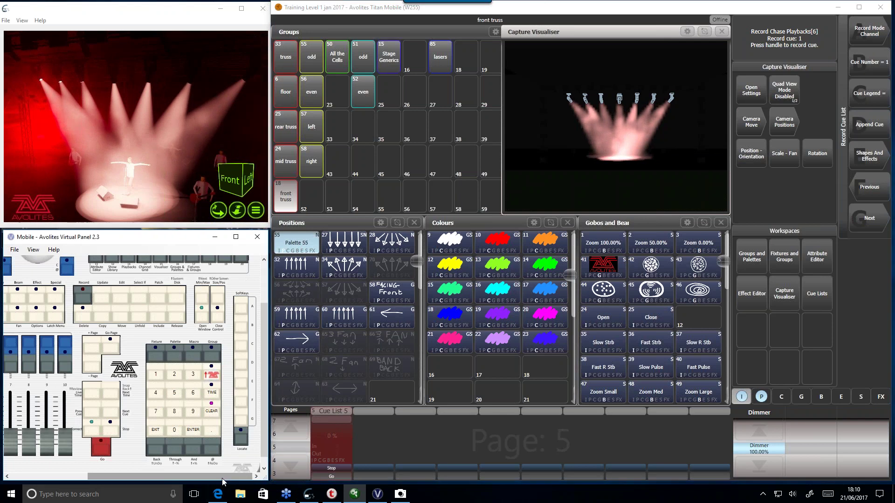
- Record the front truss look as Cue 1 of the new cue list and clear the programmer
drag(225, 478, 144, 478)
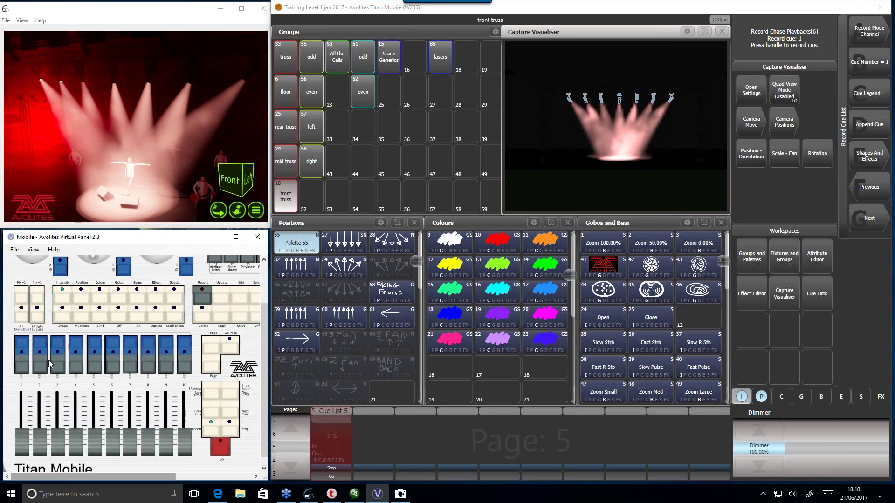
click(25, 346)
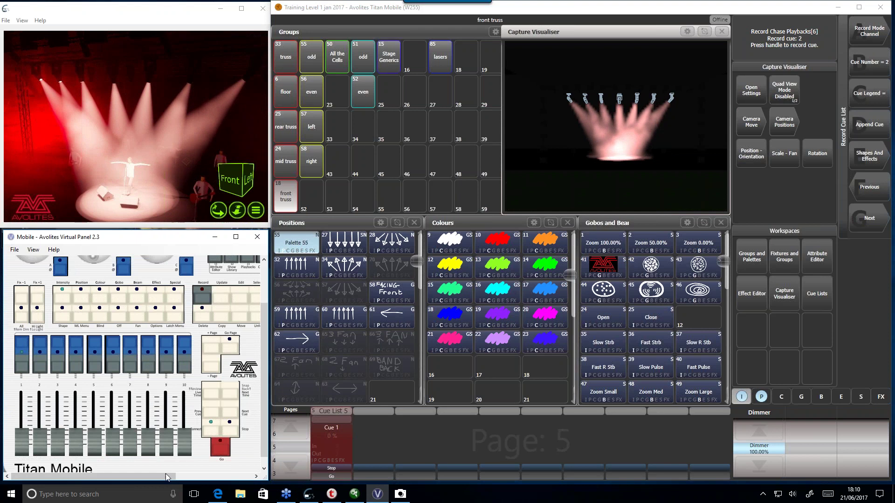
drag(179, 476, 252, 477)
click(215, 412)
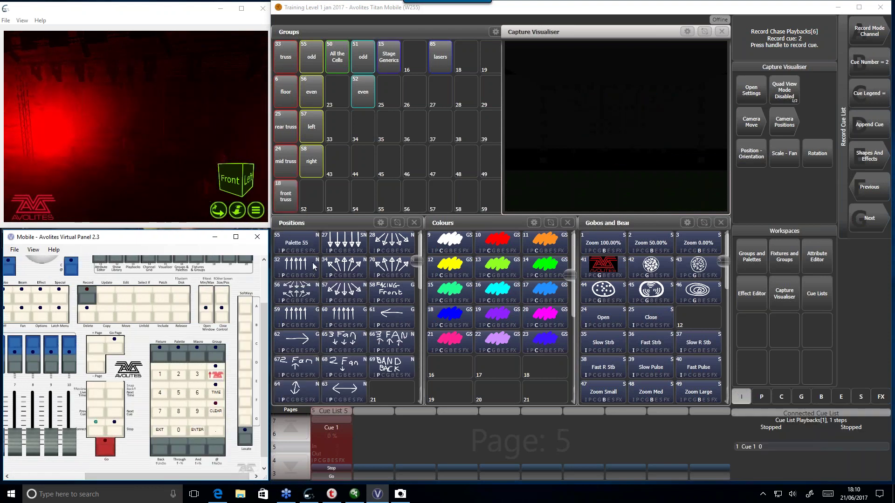
- Locate the Beams group, apply position palette 56, and include its dimmer at 100% in the programmer
scroll(461, 94, up, 1)
click(363, 57)
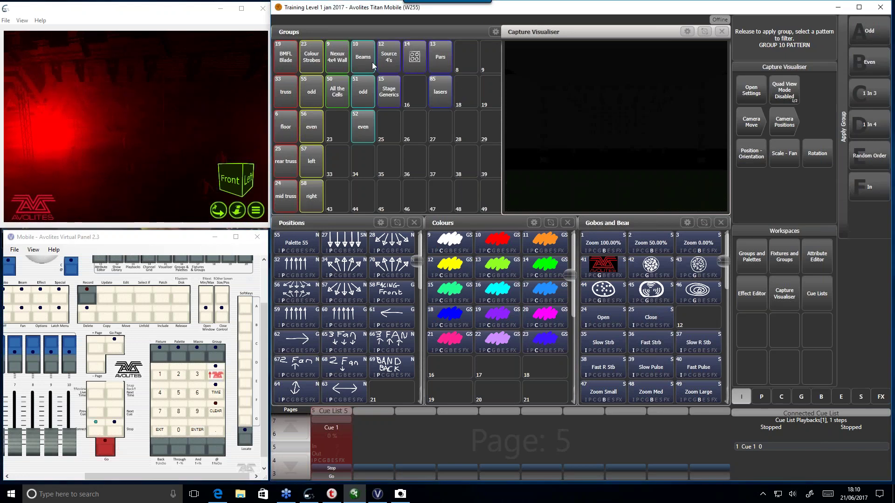
click(246, 442)
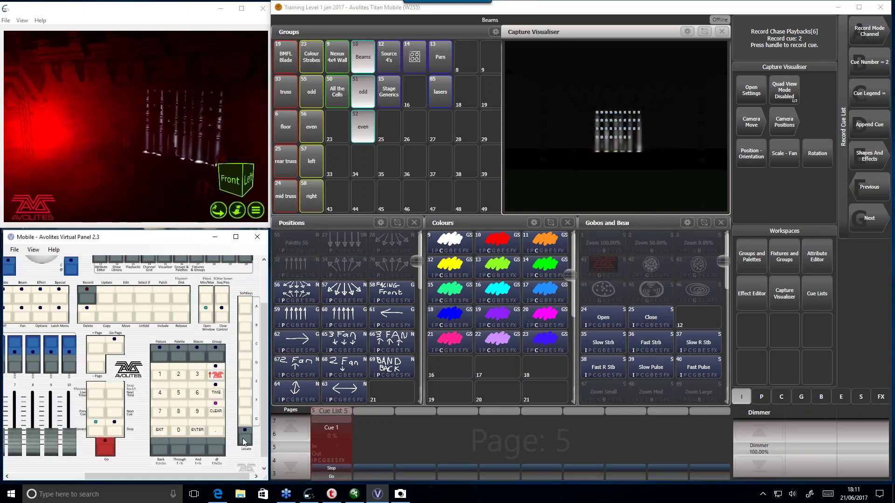
click(300, 299)
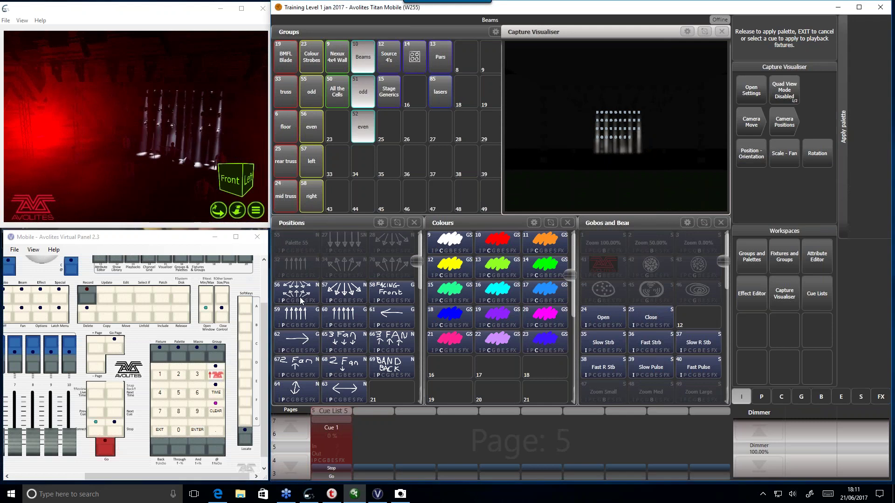
click(762, 428)
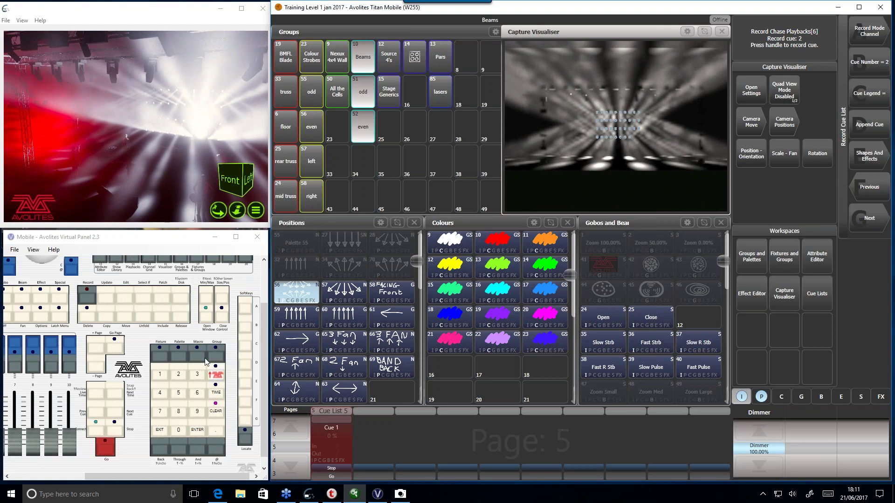
- Record the Beams look as Cue 2 on playback 1 and clear the programmer
scroll(56, 397, left, 5)
click(21, 347)
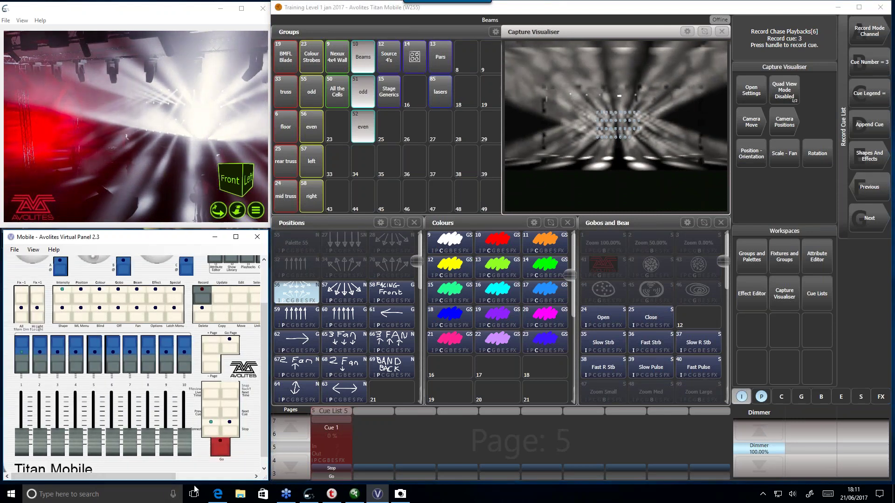
scroll(228, 431, right, 5)
click(233, 411)
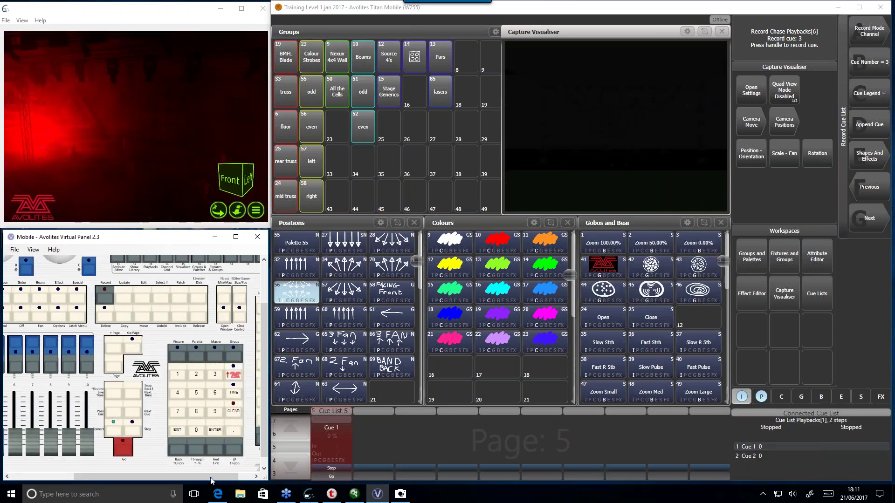
- Select the front truss group again and locate its fixtures
scroll(195, 482, left, 1)
scroll(196, 482, left, 3)
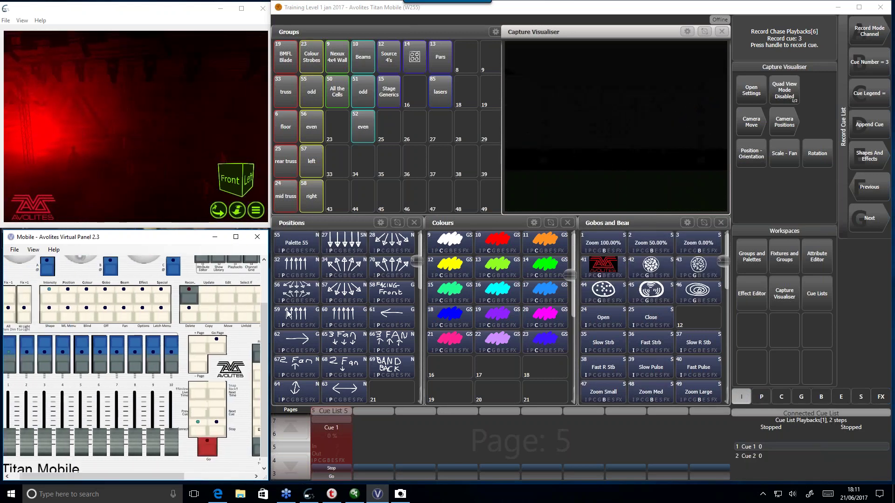
scroll(391, 168, down, 1)
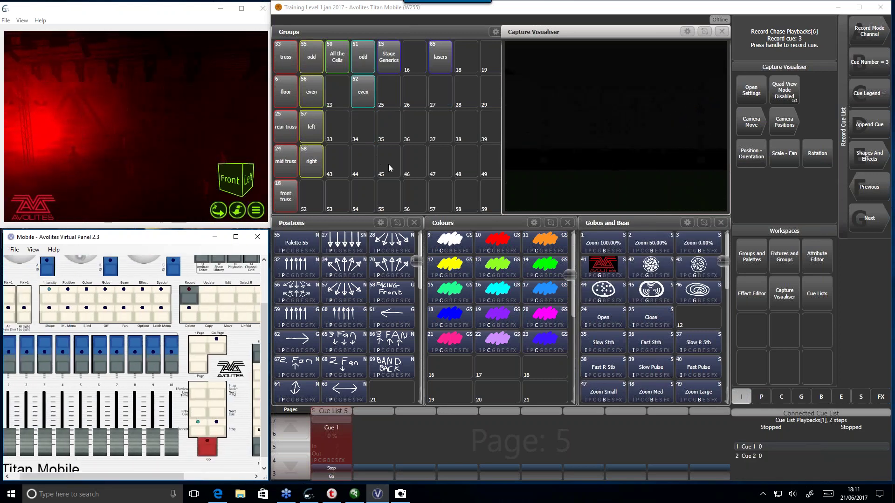
click(283, 198)
drag(139, 477, 218, 476)
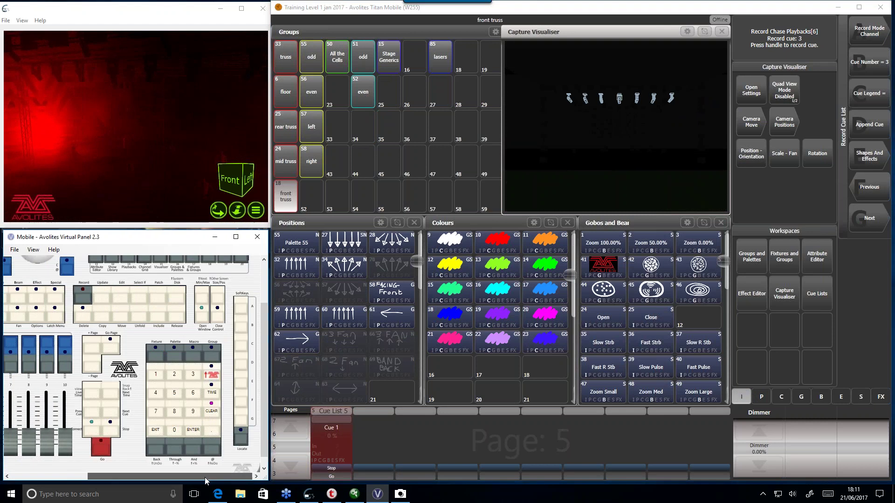
click(234, 441)
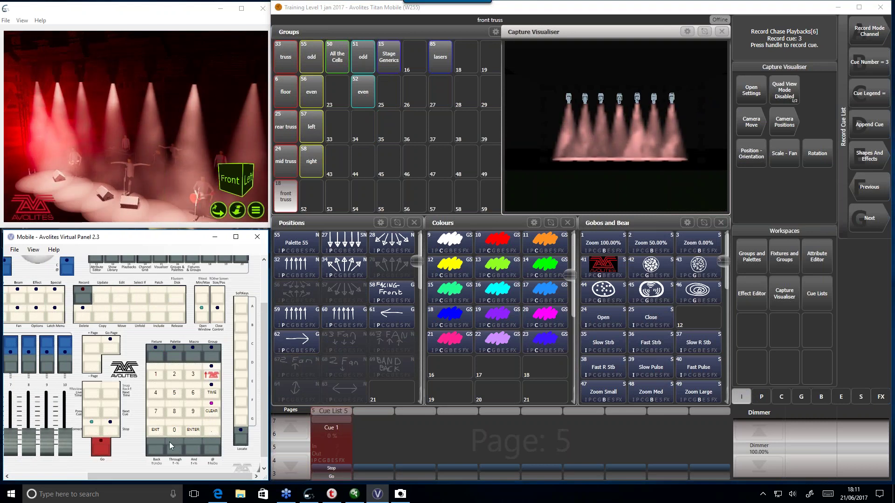
- Set the front truss fixtures to about 56.57% pan and 67.25% tilt, and include their dimmer at 100% in the programmer
drag(189, 477, 108, 476)
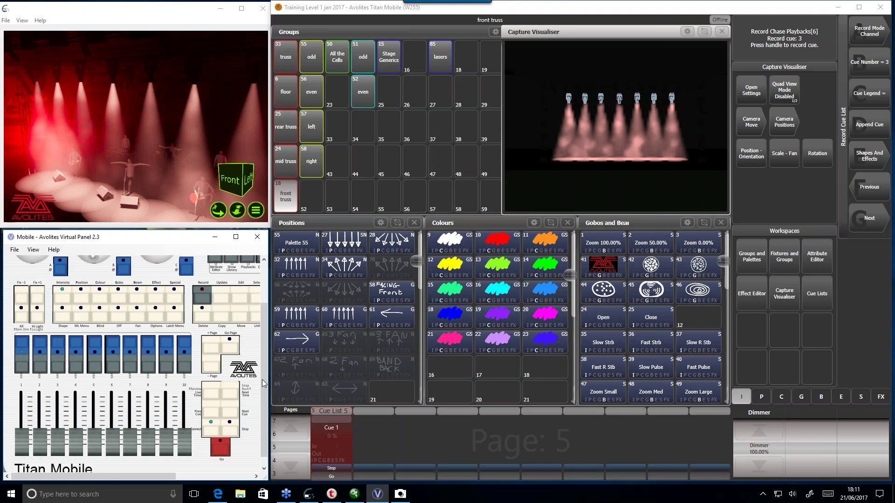
drag(263, 396, 275, 332)
click(81, 351)
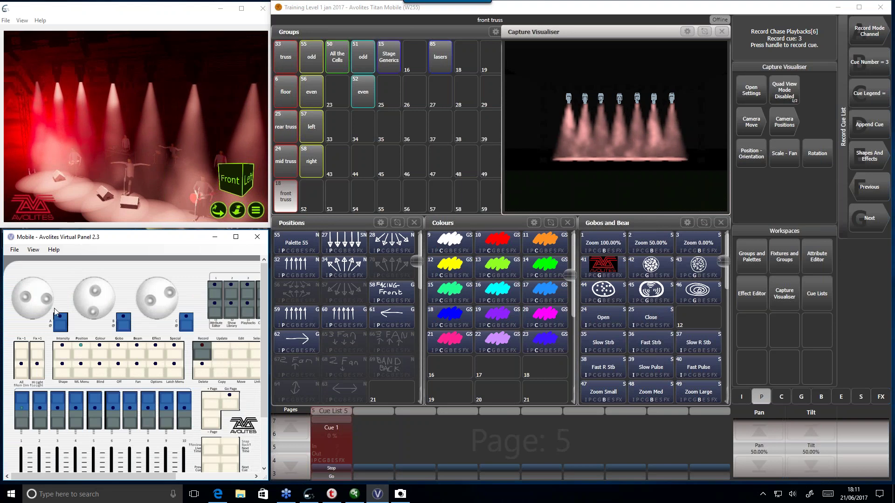
drag(96, 313, 45, 301)
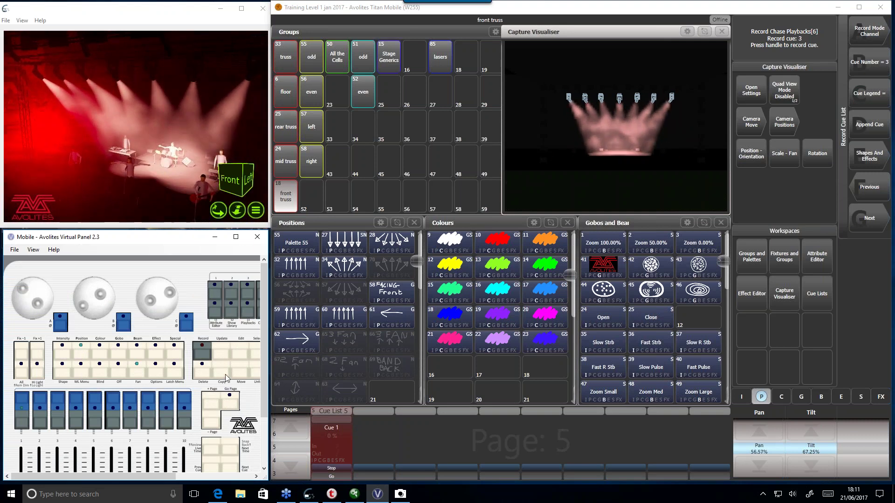
click(743, 397)
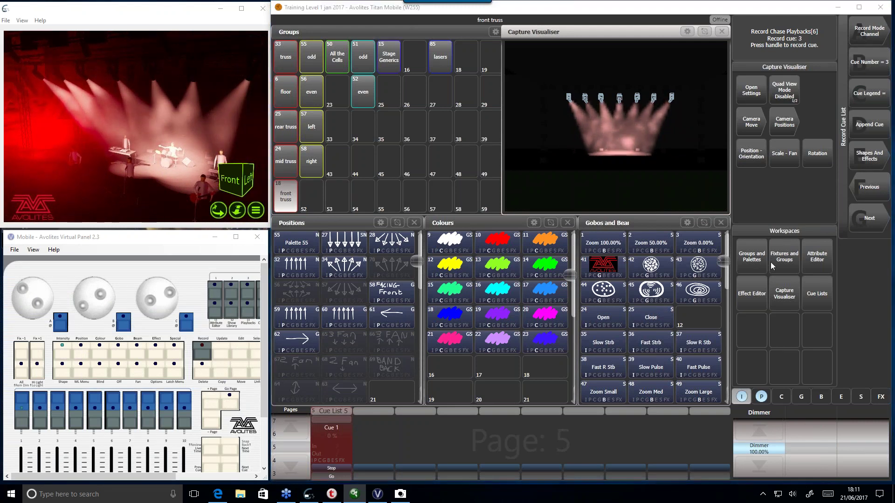
- Record the repositioned front truss look as Cue 3 on playback 1 and clear the programmer
click(112, 401)
drag(93, 476, 175, 476)
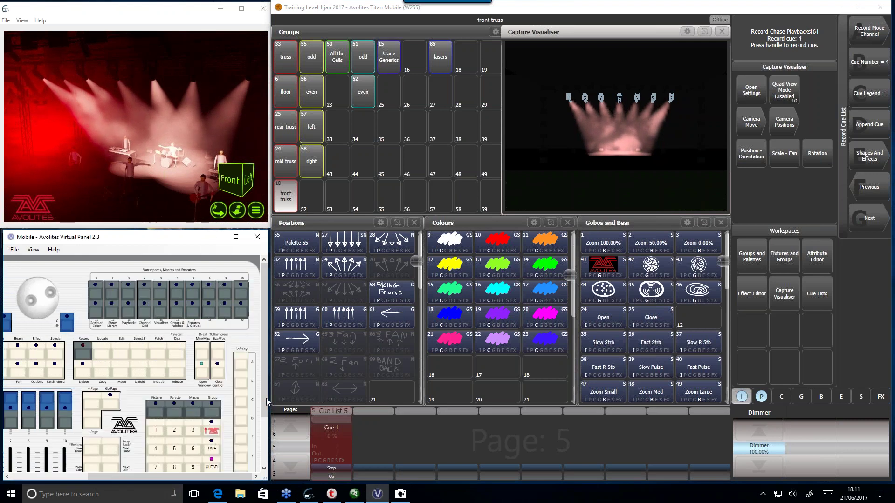
scroll(264, 412, down, 2)
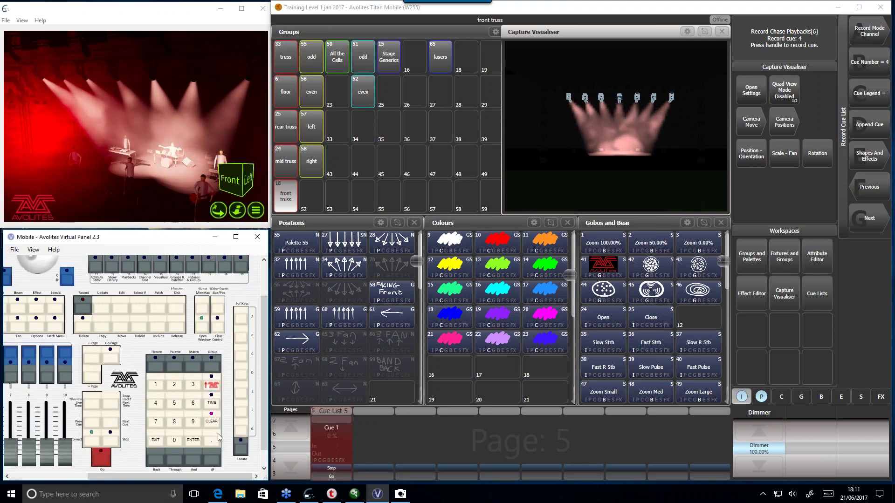
click(211, 422)
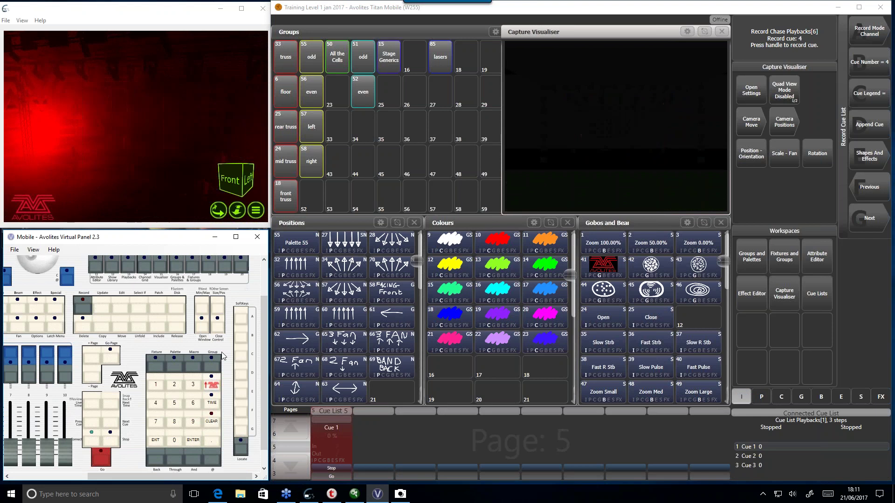
- Select the BMFL Blade and Beams groups, locate their fixtures, and clear the programmer
click(285, 57)
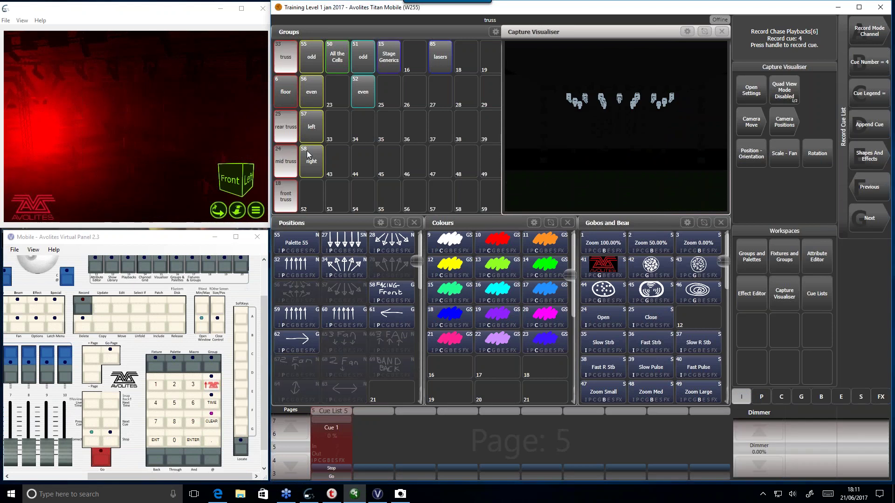
scroll(387, 167, up, 1)
click(285, 57)
click(363, 57)
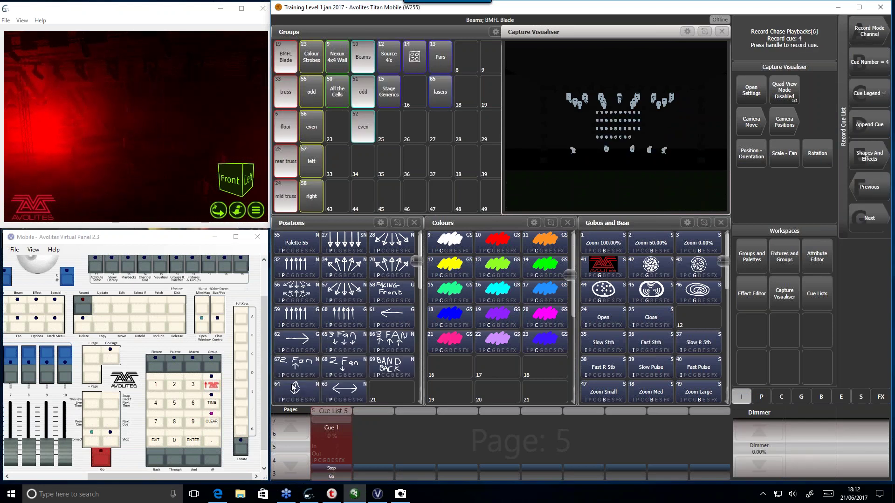
click(240, 456)
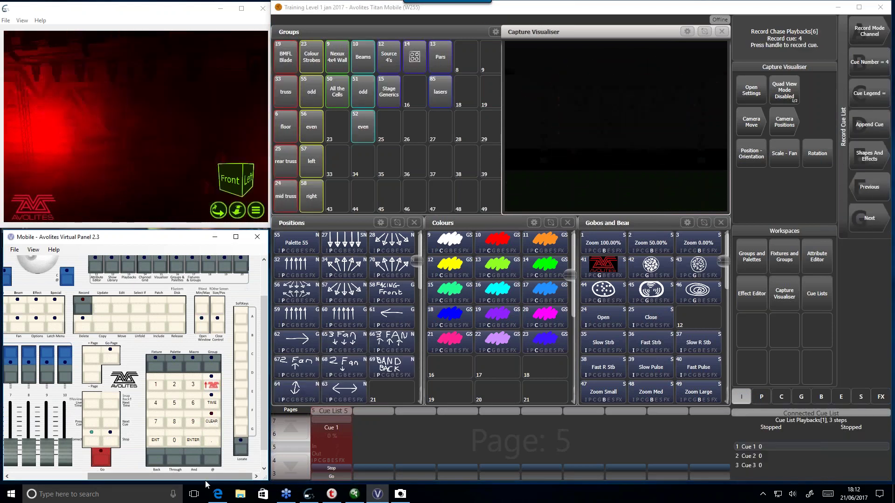
- Leave cue recording, raise the playback 1 fader, and run the cue list from Cue 1 through Cue 3
drag(158, 478, 81, 478)
click(226, 433)
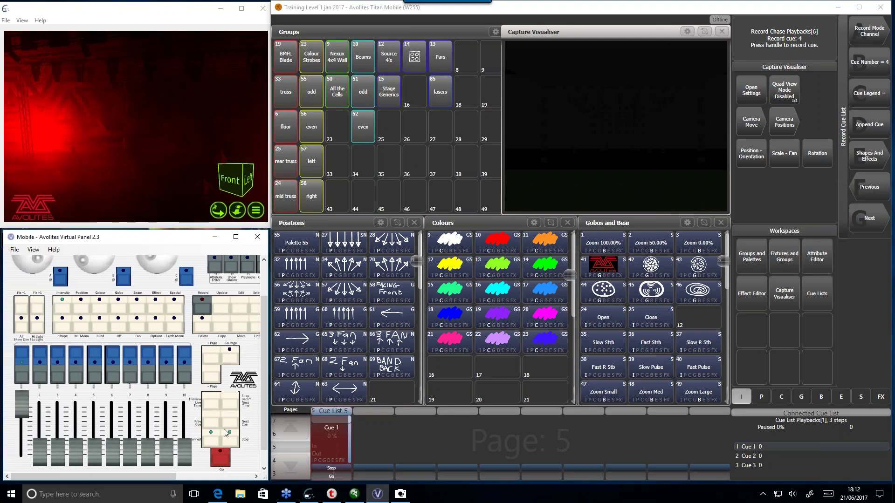
mouse_move(167, 476)
mouse_down()
mouse_move(200, 453)
mouse_move(151, 477)
mouse_up()
click(225, 441)
click(219, 459)
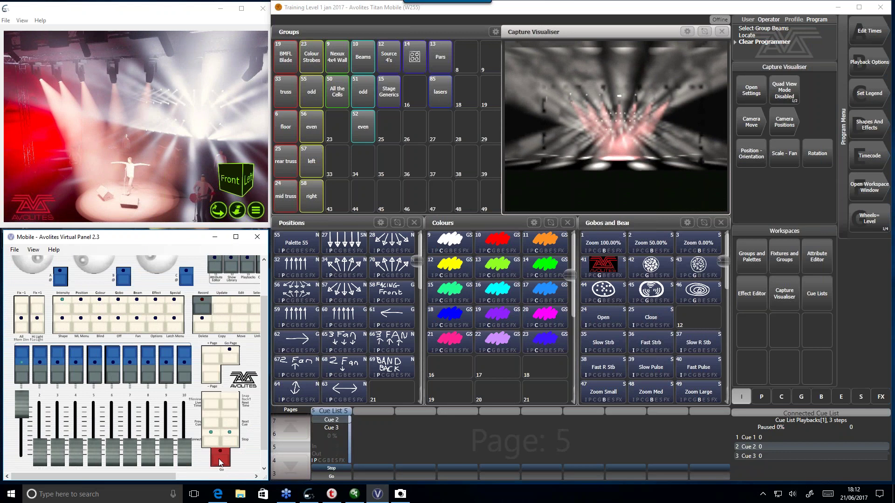
click(220, 459)
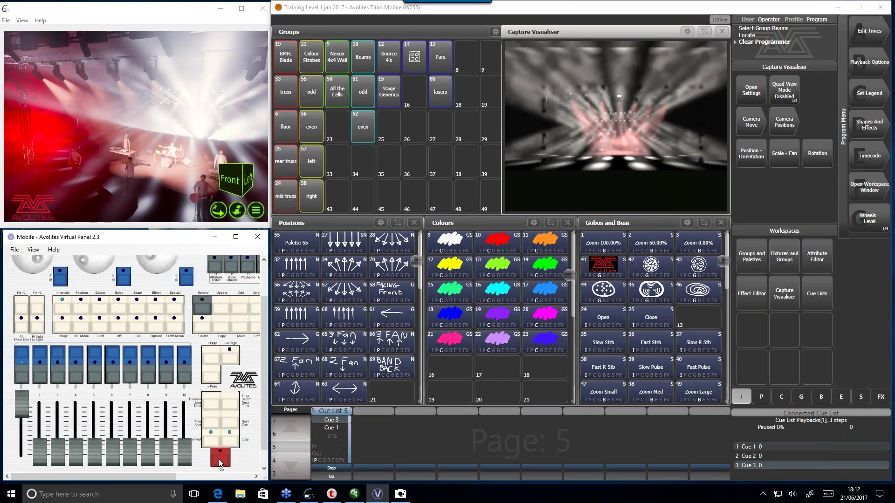
- Open the Playback View of the cue list on playback 1 and turn off its Tracking option
click(335, 441)
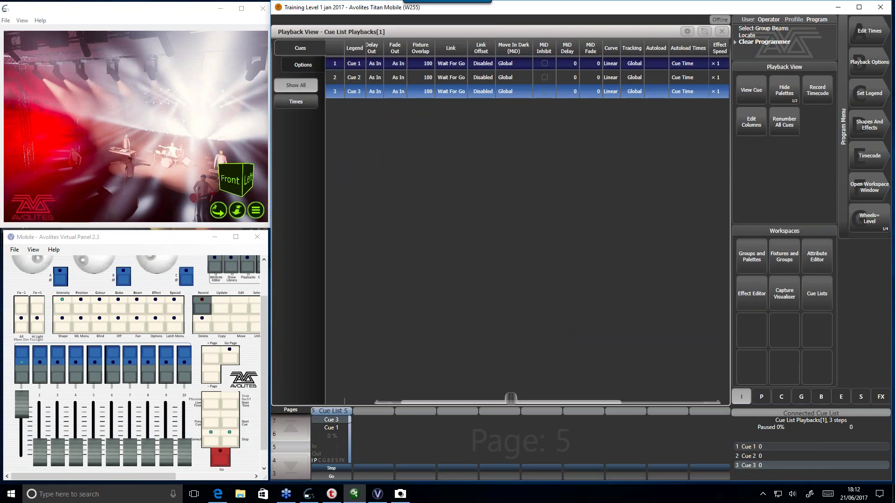
click(310, 68)
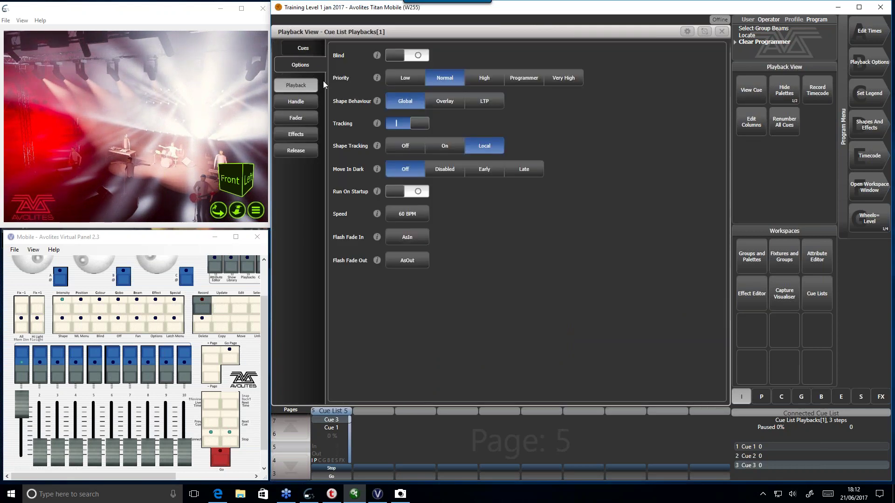
click(404, 125)
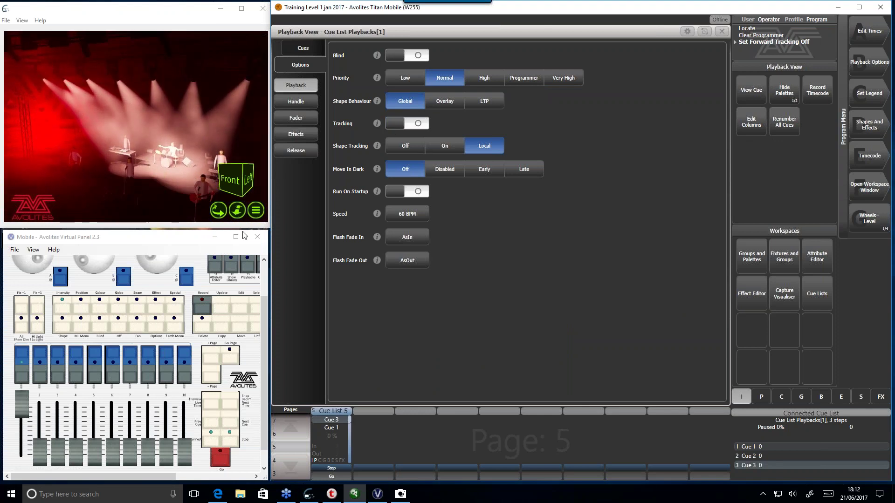
- Release the cue list on playback 1 and bring its fader down
drag(176, 476, 231, 445)
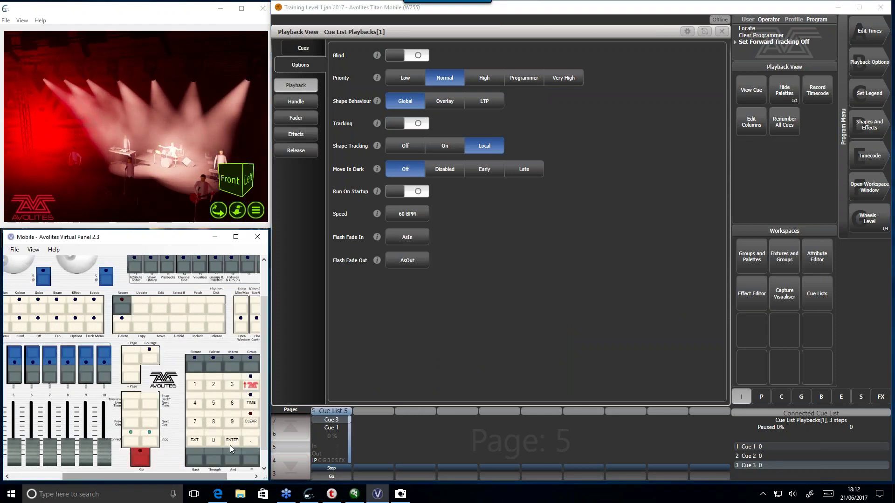
click(221, 326)
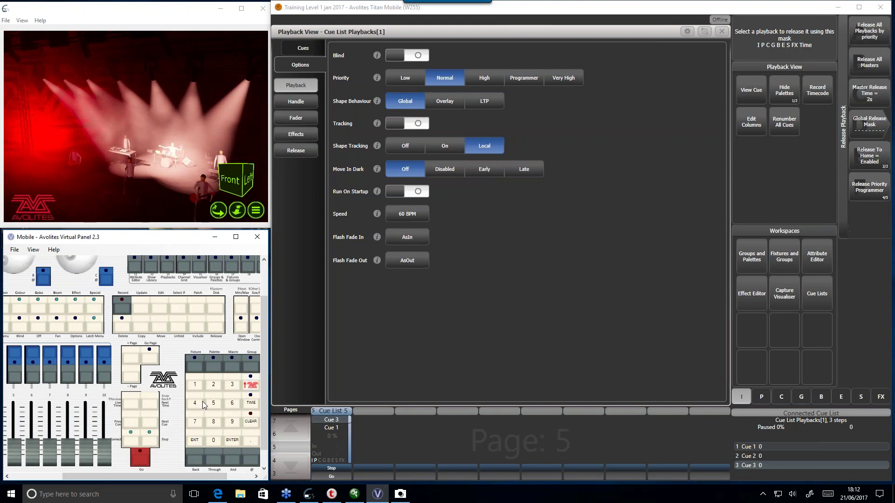
click(569, 220)
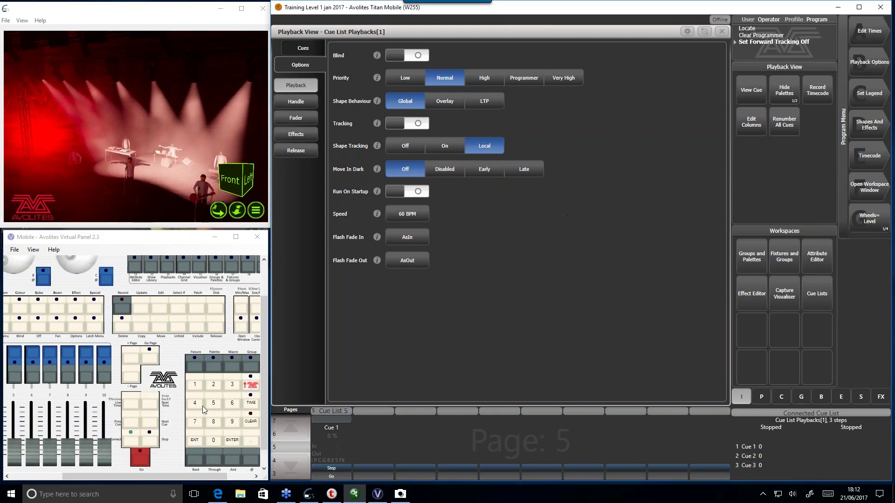
drag(70, 476, 16, 481)
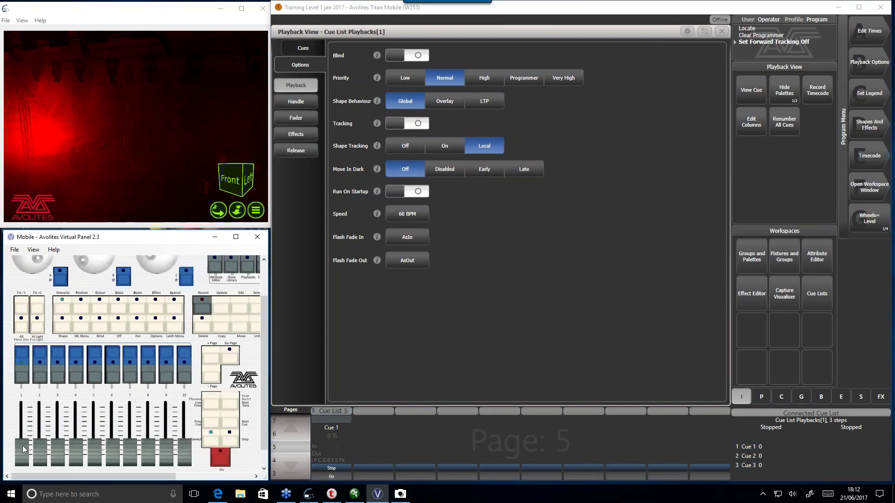
- Show the cue table and run the cue list again from Cue 1 through Cue 3
click(303, 48)
click(216, 462)
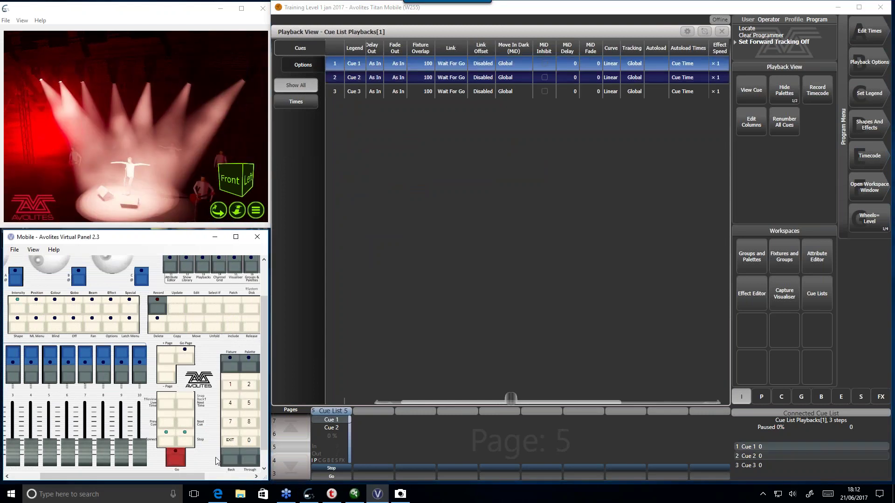
click(182, 464)
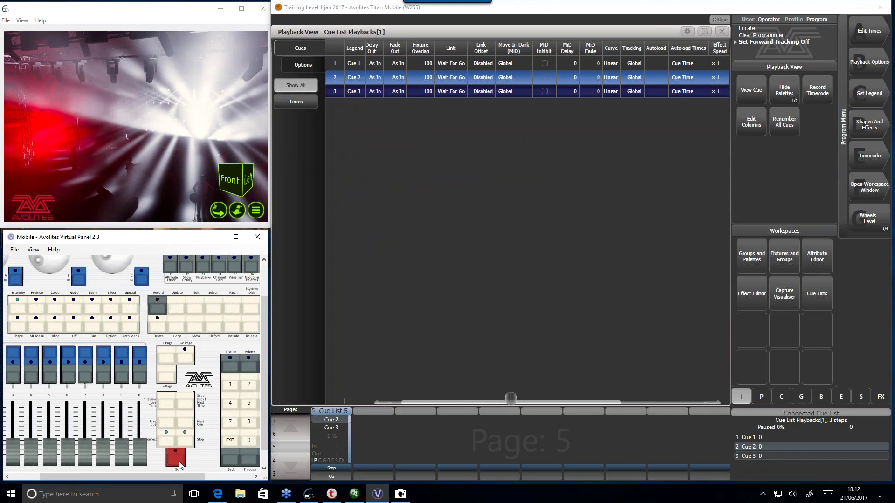
click(180, 464)
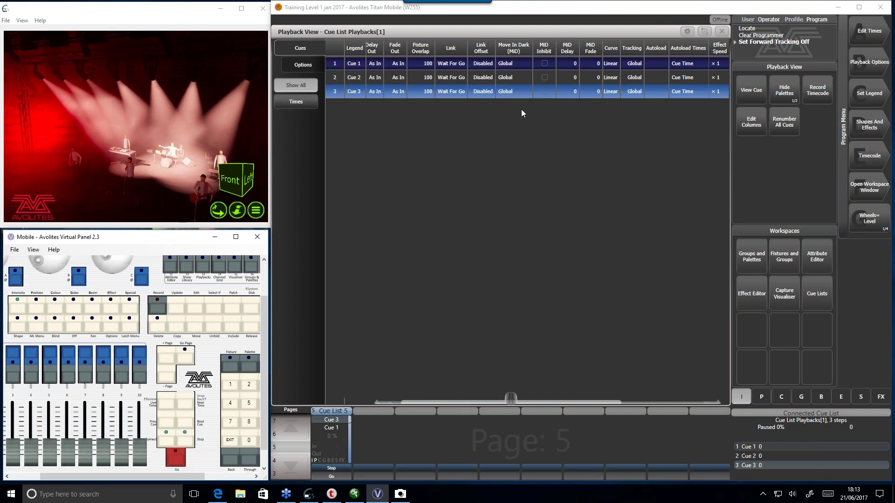
- Set Move In Dark to Early for all three cues in the list
click(513, 61)
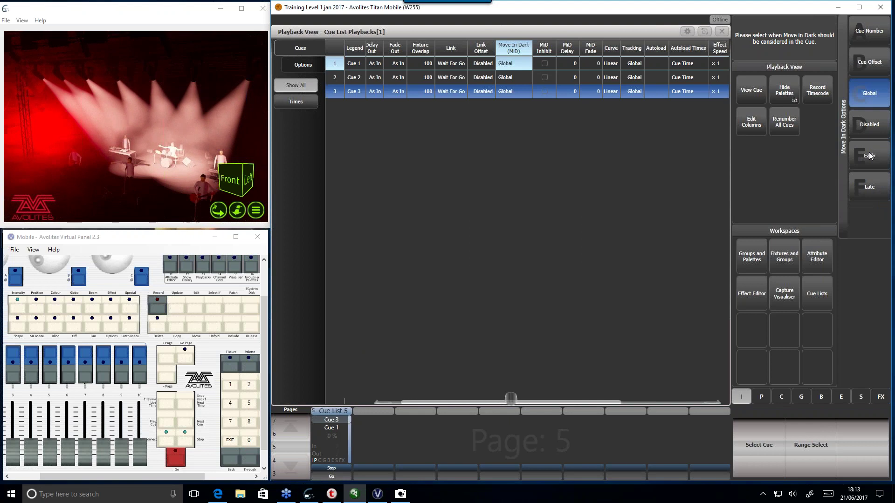
click(518, 48)
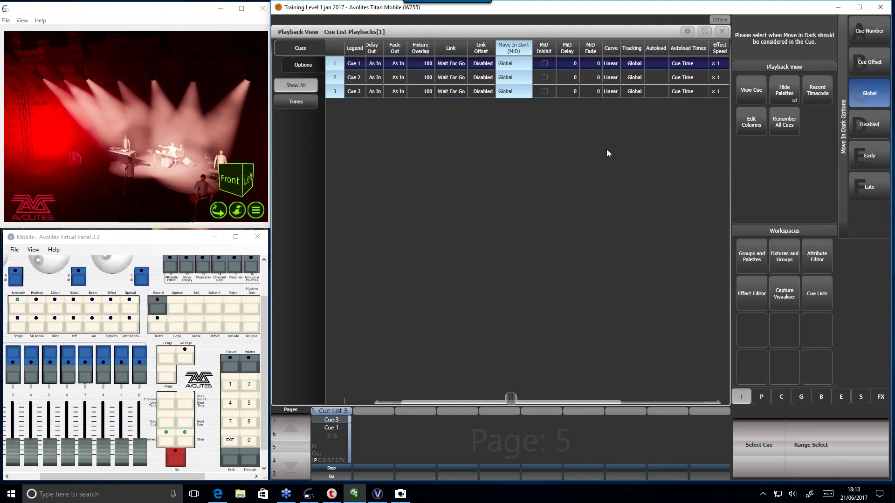
click(867, 160)
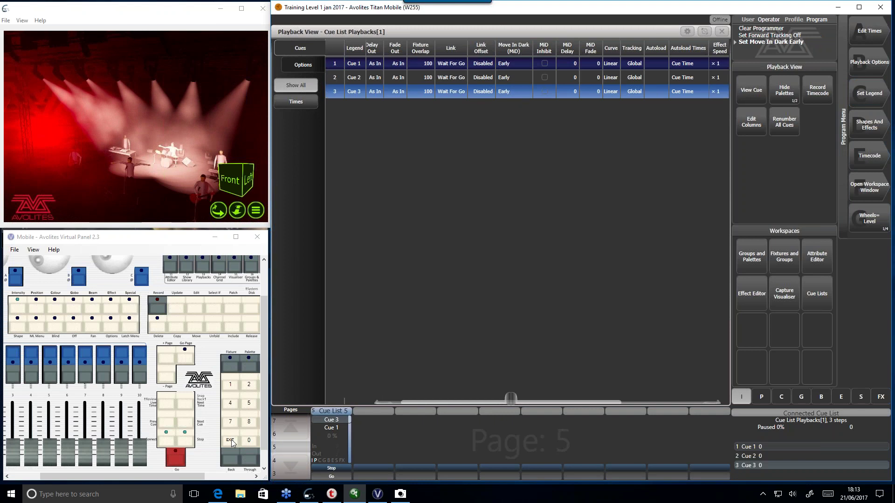
- Release the running cue list on playback 1 for another run from the start
click(249, 334)
click(857, 38)
drag(85, 476, 35, 471)
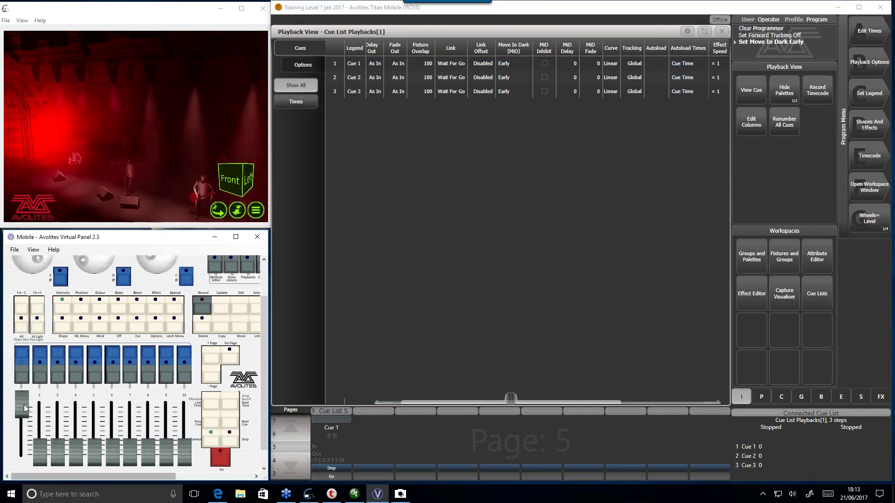
- Run Cue 1 through Cue 3 on playback 1 and watch the front truss beams from a turned Capture view
click(46, 347)
click(220, 457)
click(237, 215)
drag(238, 215, 86, 78)
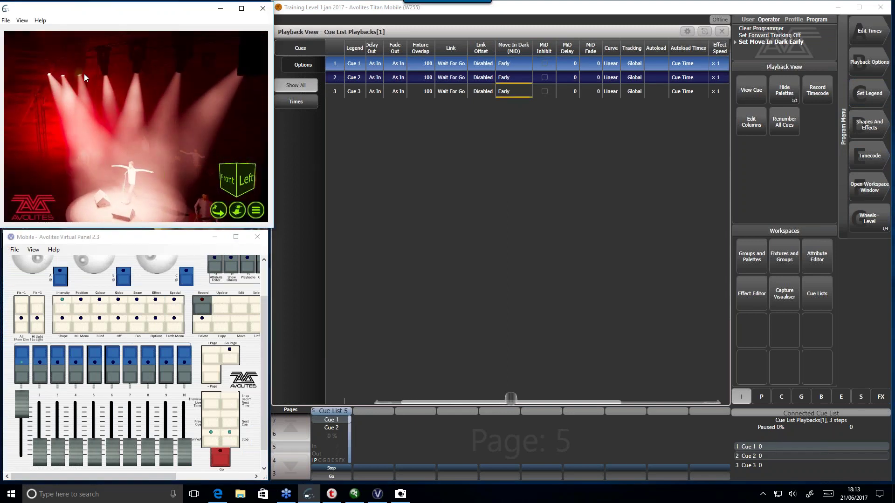
click(220, 458)
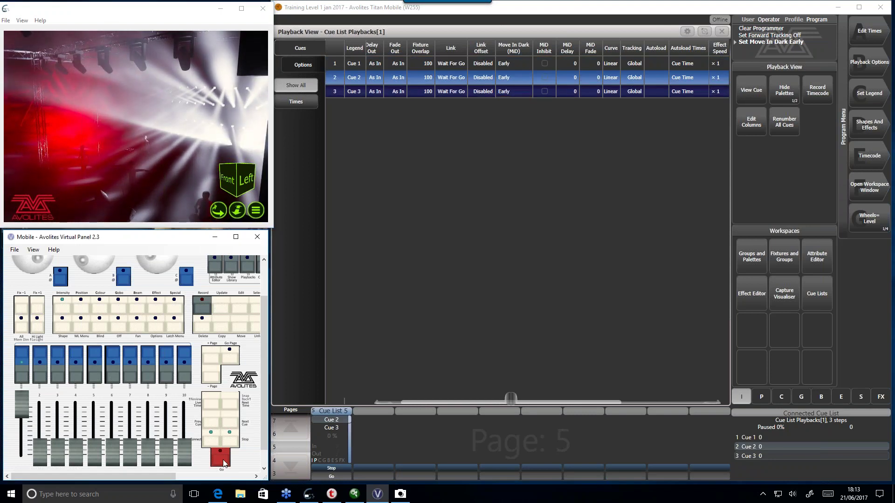
click(223, 461)
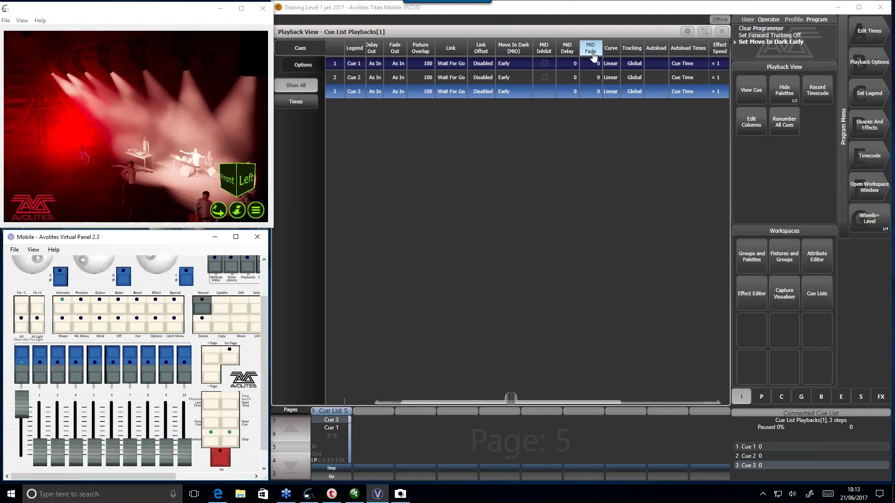
- Set the Move In Dark fade of all three cues to 7 seconds
click(592, 53)
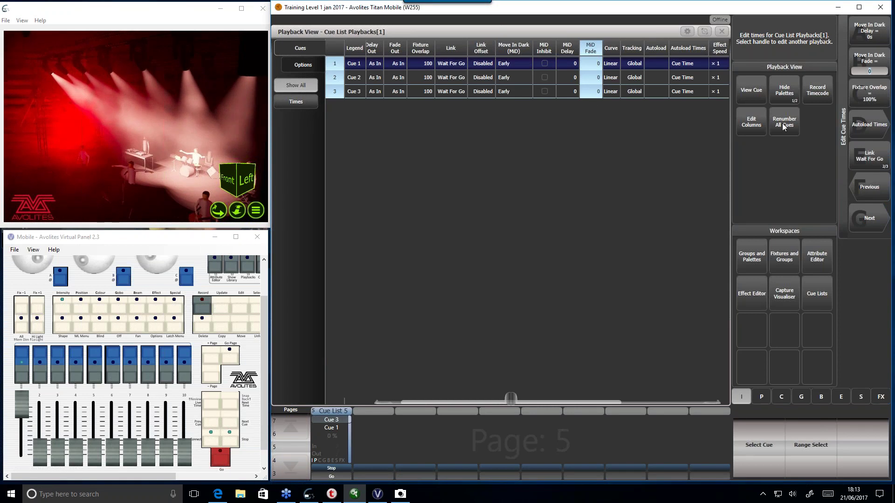
text(4)
key(Return)
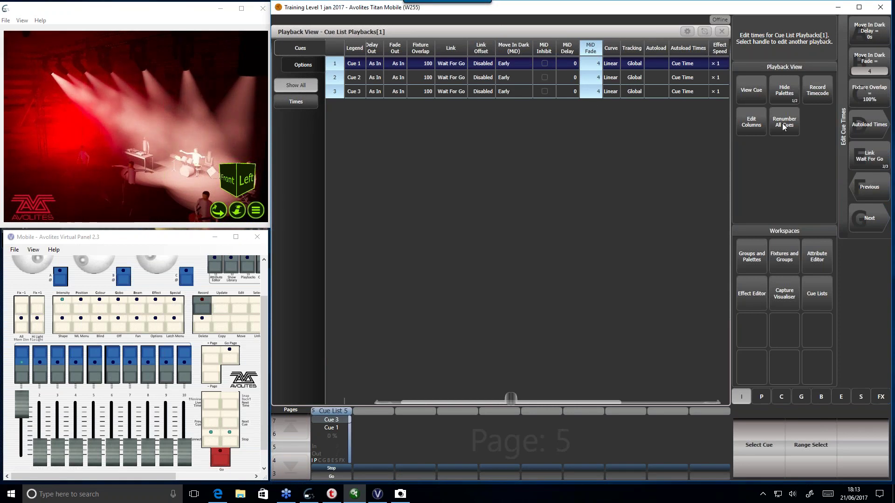
text(7)
key(Return)
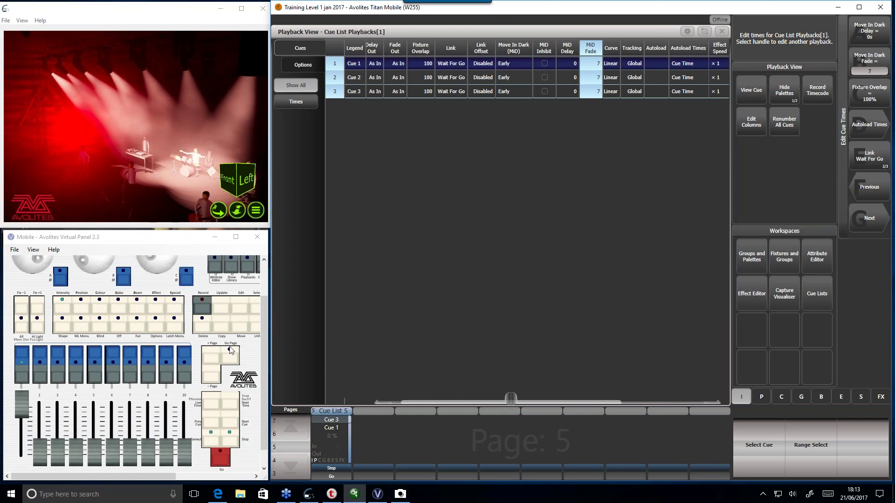
- Clear the programmer, reset the playback 1 fader, and start the cue list again at Cue 1
click(209, 477)
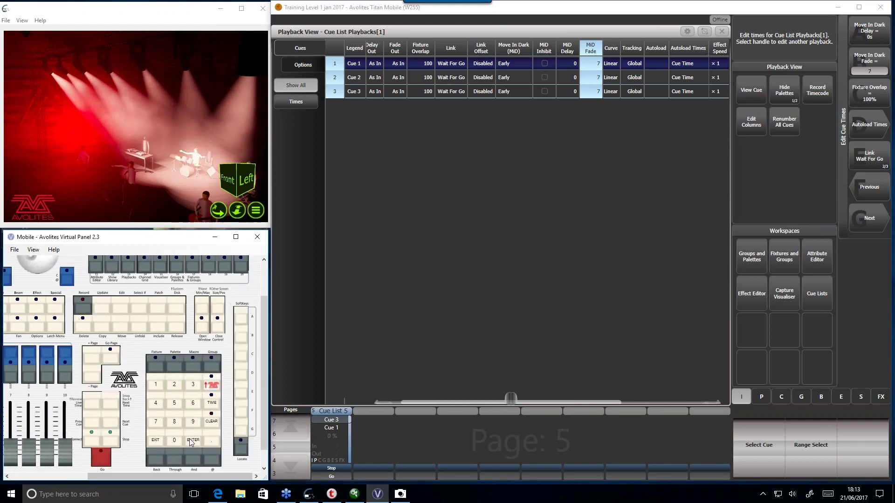
click(191, 442)
drag(186, 477, 96, 475)
click(167, 461)
click(21, 380)
drag(26, 452, 21, 405)
click(224, 461)
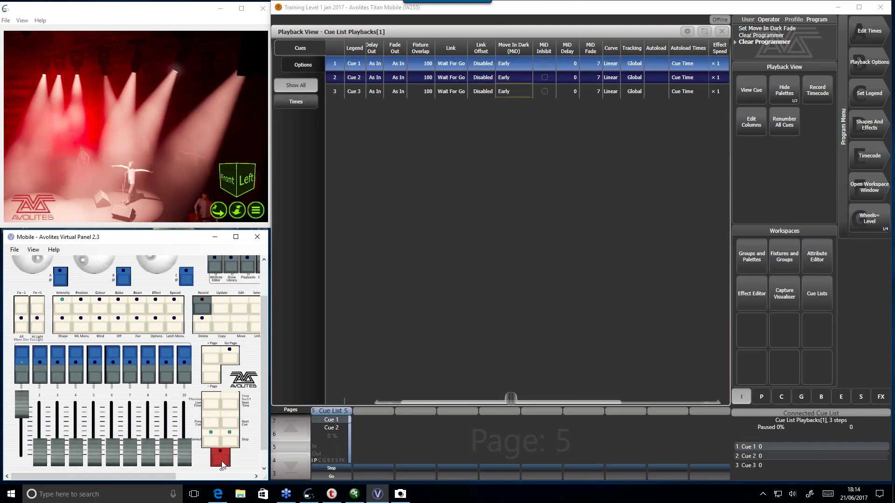
- Advance playback 1 through Cue 2 and Cue 3, and pull its fader down to zero
click(222, 461)
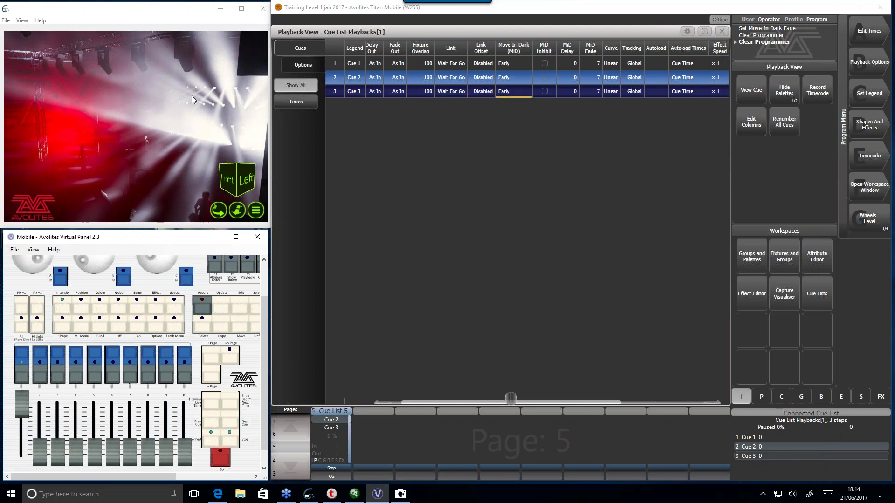
click(226, 462)
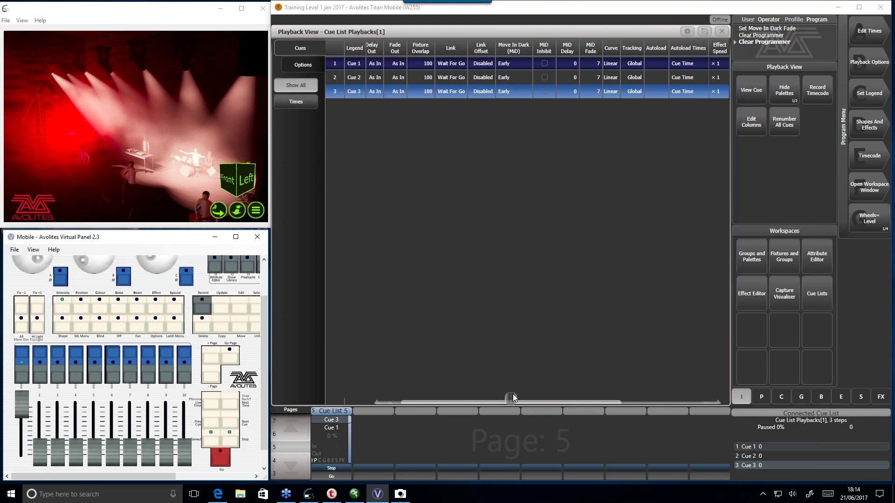
drag(25, 414, 25, 461)
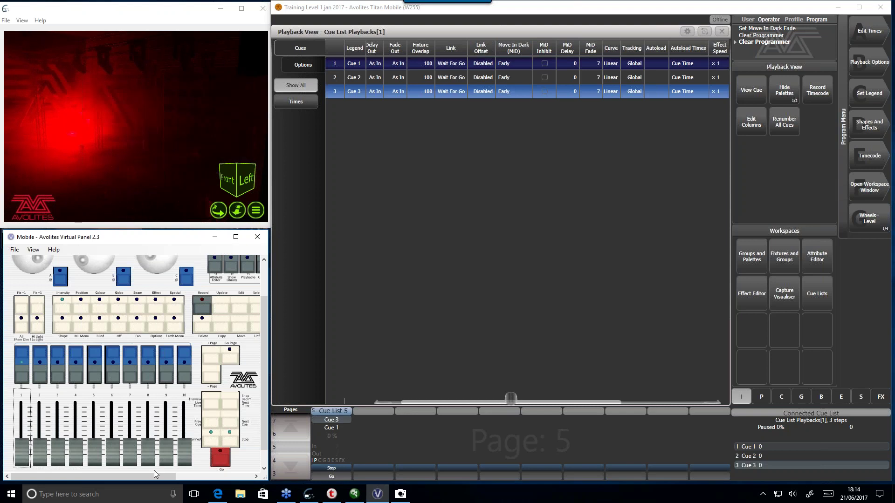
drag(153, 474, 249, 475)
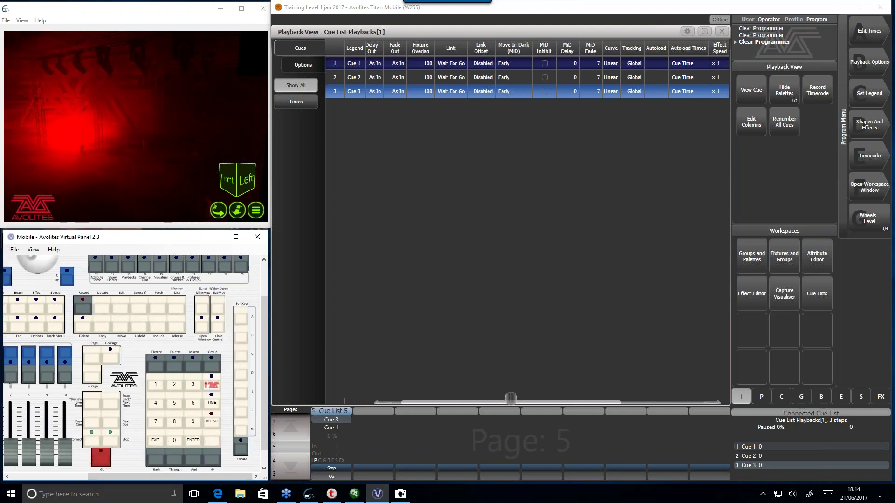
click(524, 323)
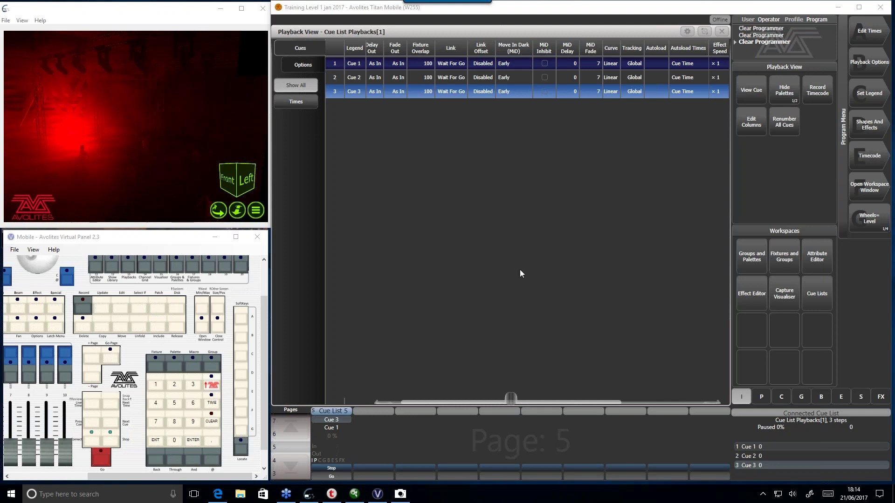
- Restore the Playback View to its smaller size and open the Fixtures and Groups workspace on the Beams page
drag(511, 400, 594, 394)
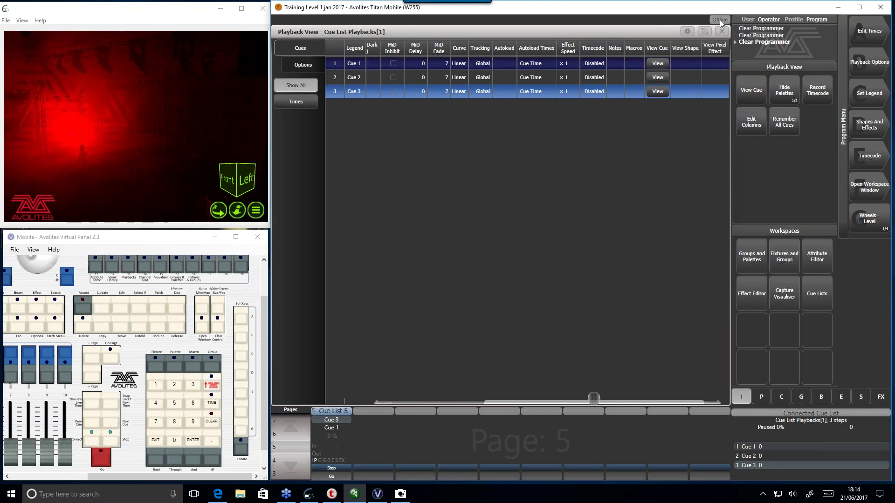
click(687, 31)
click(392, 118)
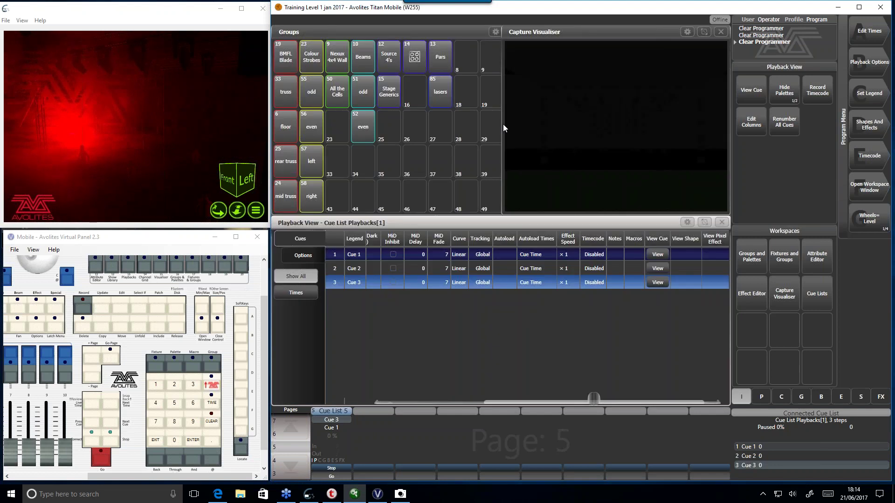
click(773, 264)
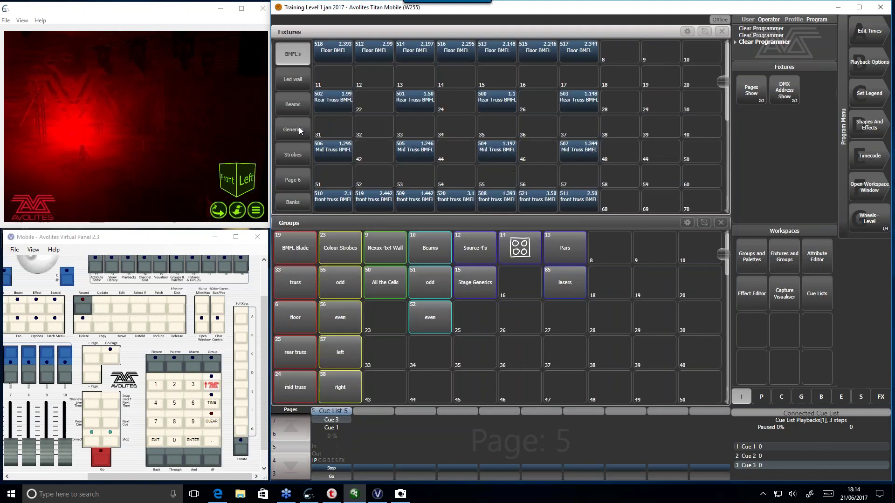
click(299, 105)
shift+click(702, 52)
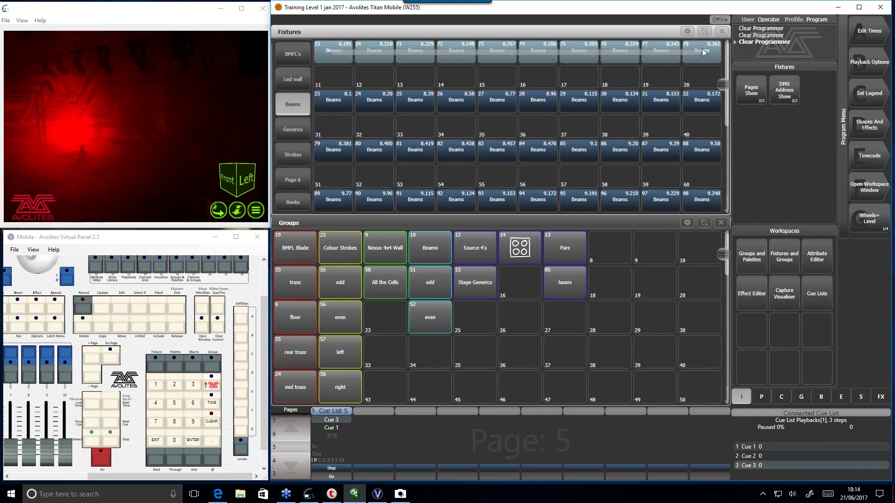
click(347, 55)
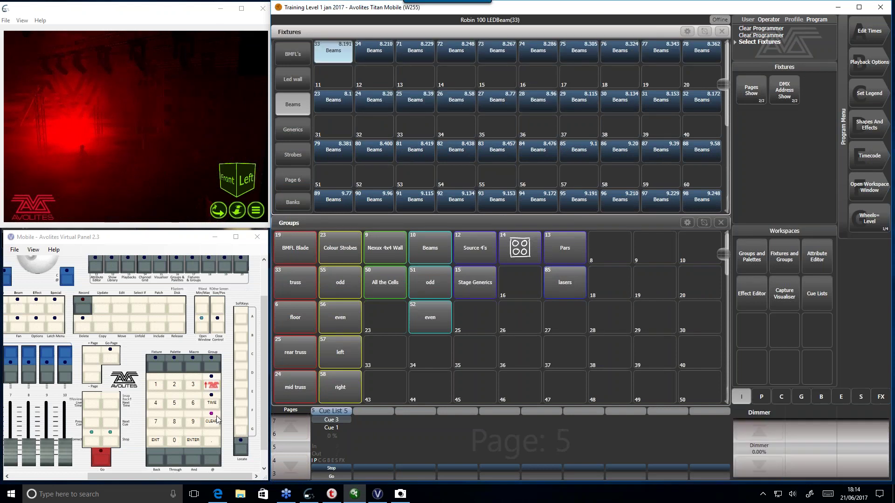
click(201, 427)
click(207, 424)
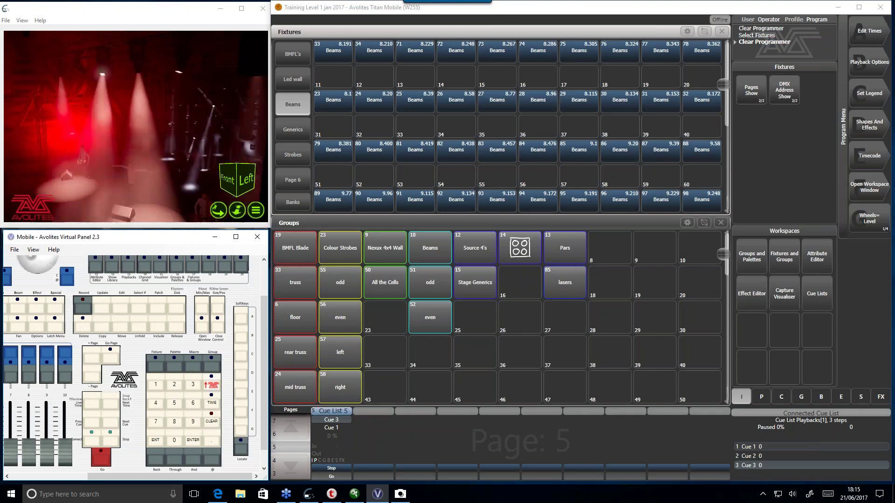
- Create a cue list on playback 7 and record Cue 1 with the first row of Beams at 100% dimmer
click(84, 311)
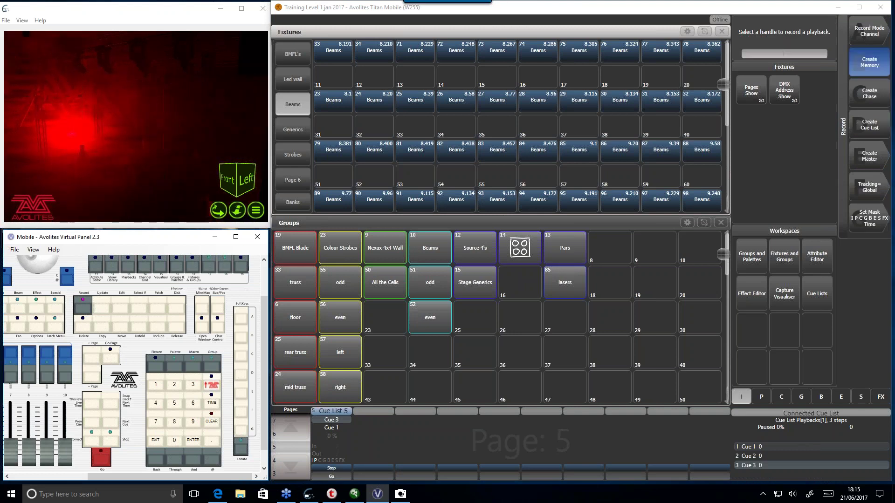
click(870, 31)
click(870, 30)
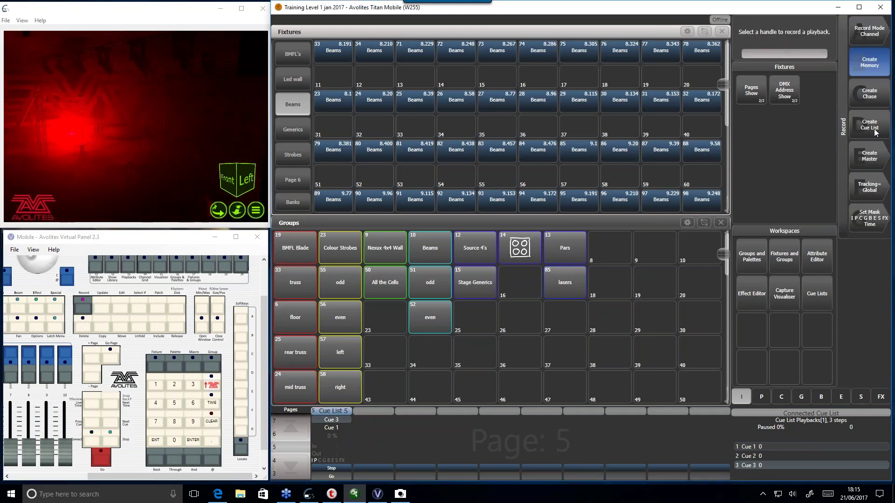
click(575, 432)
drag(334, 51, 702, 51)
click(760, 429)
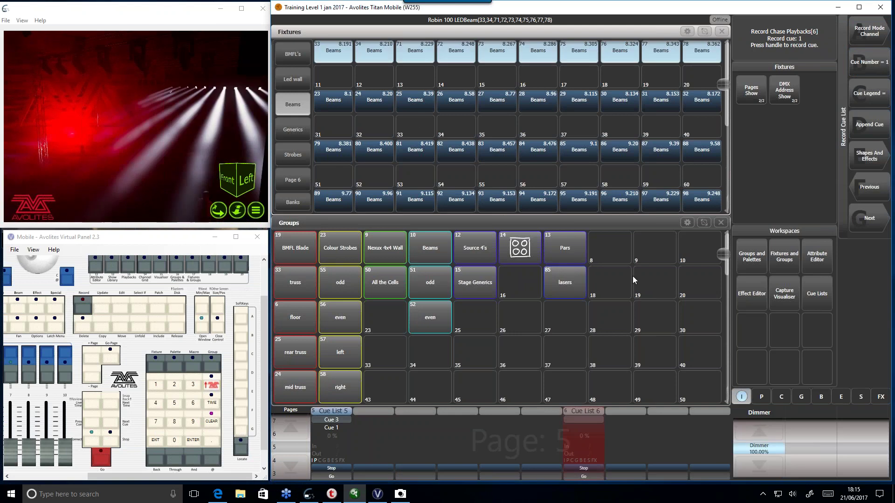
click(35, 367)
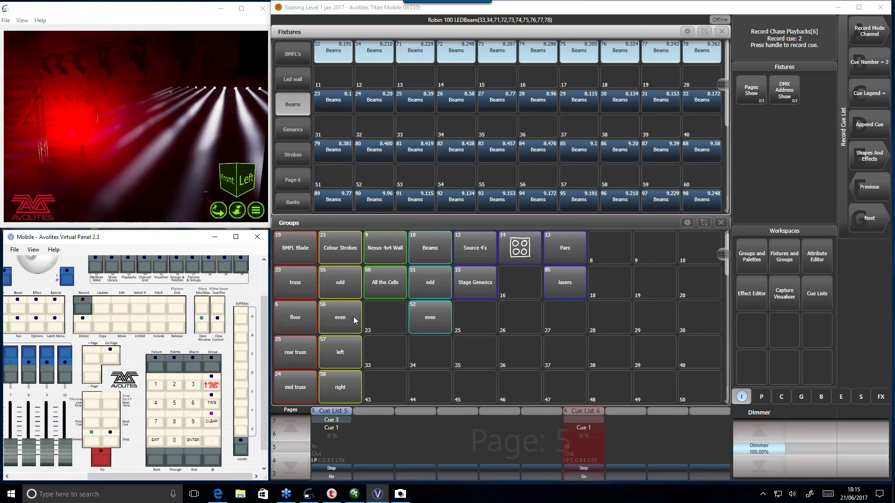
- Clear the programmer and record Cue 2 with the second row of Beams, fixtures 23 to 32, at 100% dimmer
click(212, 421)
drag(334, 100, 701, 101)
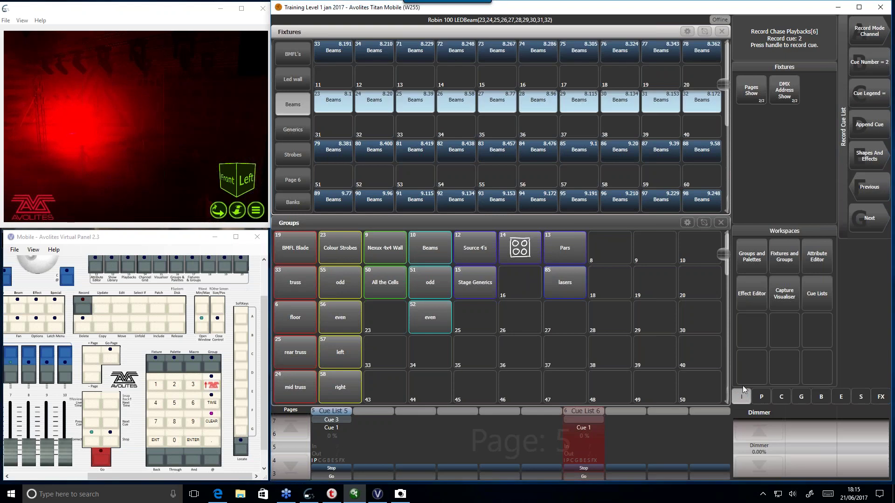
click(758, 433)
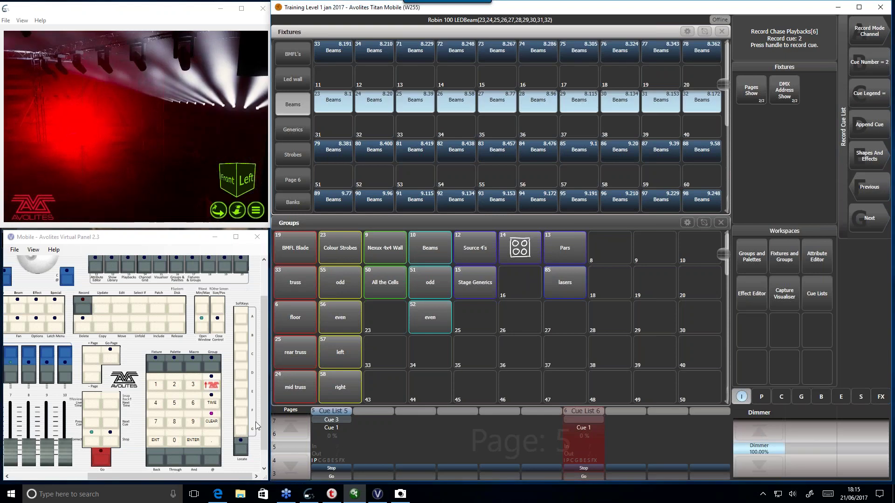
click(8, 367)
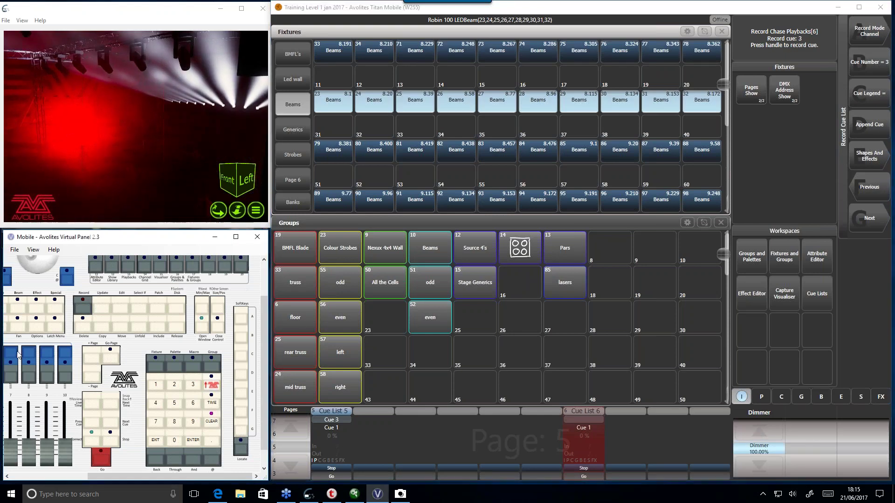
- Clear the programmer and record Cue 3 with the third row of Beams, fixtures 79 to 88, at 100% dimmer
click(211, 421)
drag(341, 147, 780, 159)
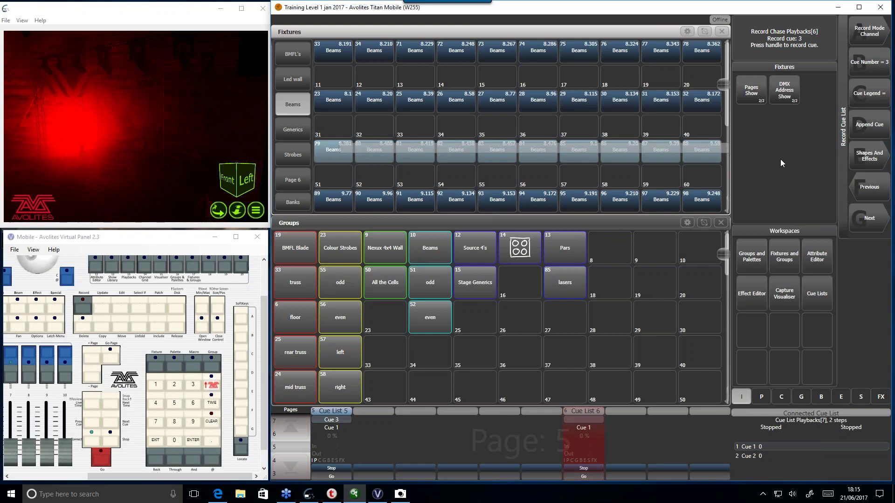
click(760, 441)
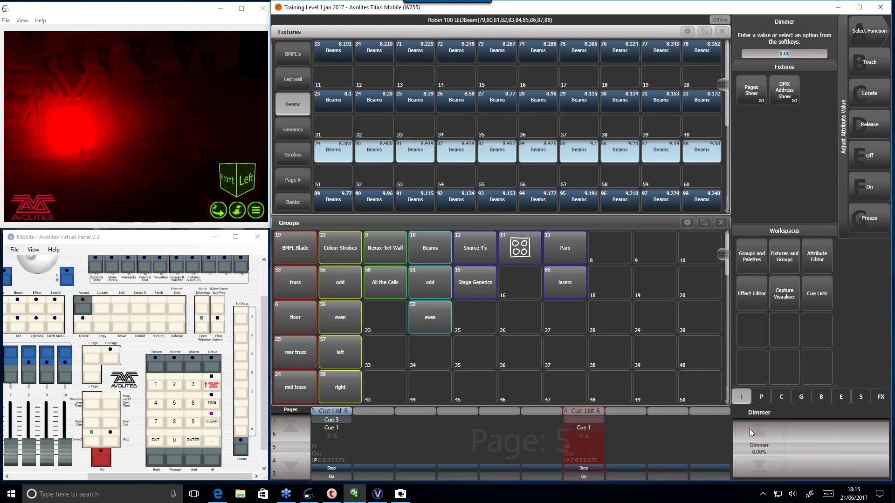
click(749, 429)
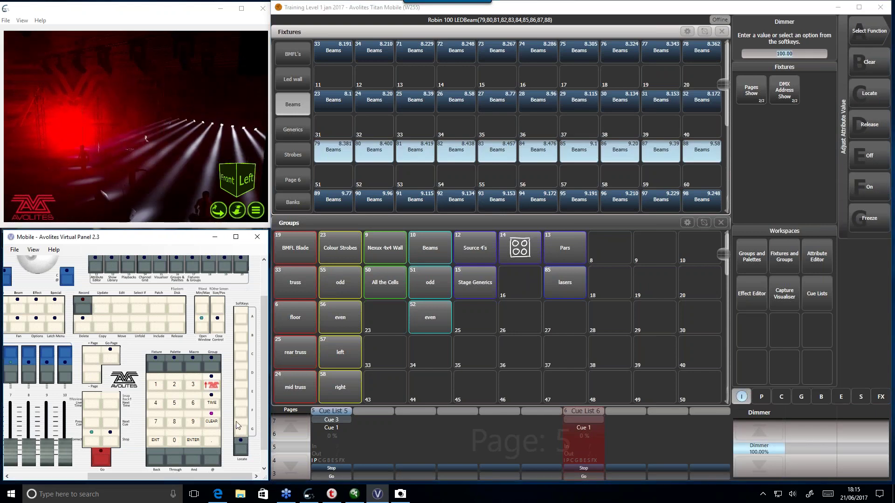
click(12, 355)
- Record Cue 4 with the fourth row of Beams, fixtures 89 to 98, at 100% dimmer, and clear the programmer
drag(554, 199, 701, 200)
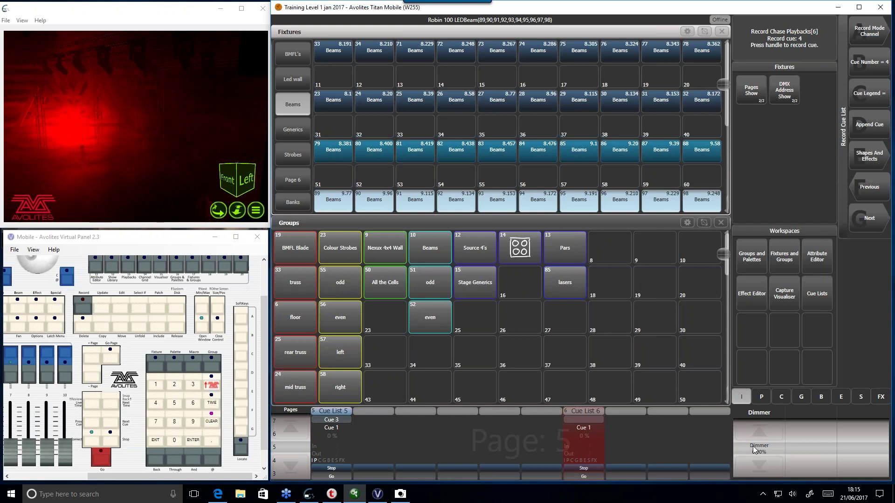
click(765, 433)
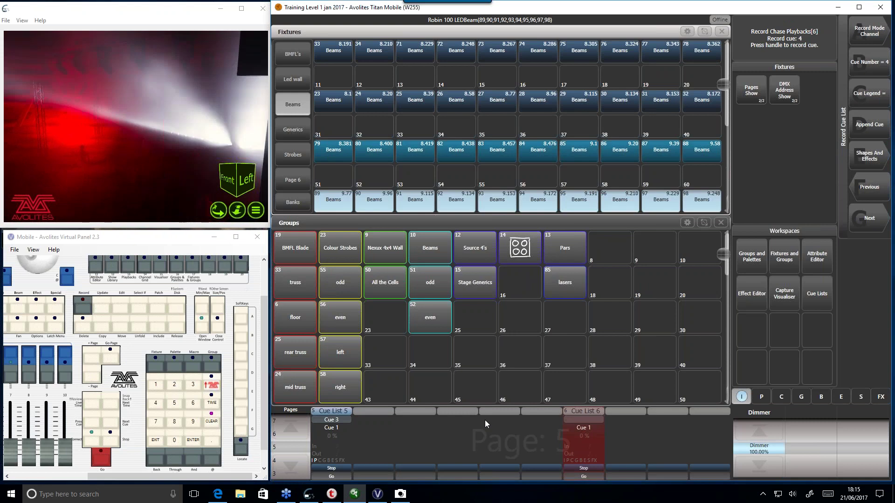
click(13, 353)
click(211, 422)
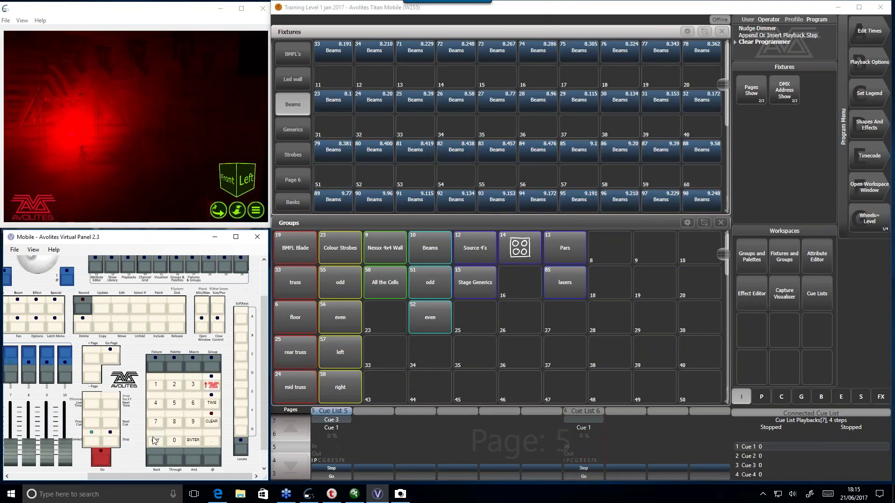
- Locate the Beams group and try the Bottom and Top position palettes on it, checking the beams in Capture's Front view
click(446, 247)
click(241, 448)
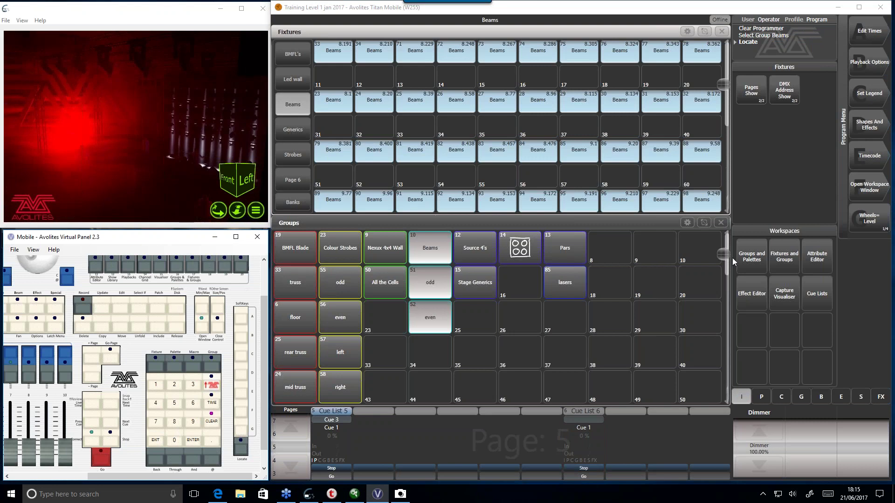
click(758, 254)
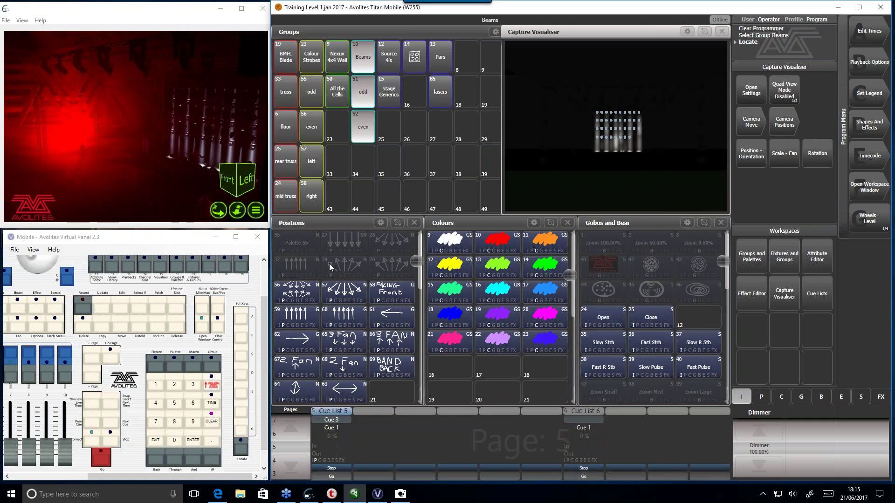
drag(415, 259, 415, 304)
drag(280, 314, 356, 320)
click(377, 318)
click(328, 319)
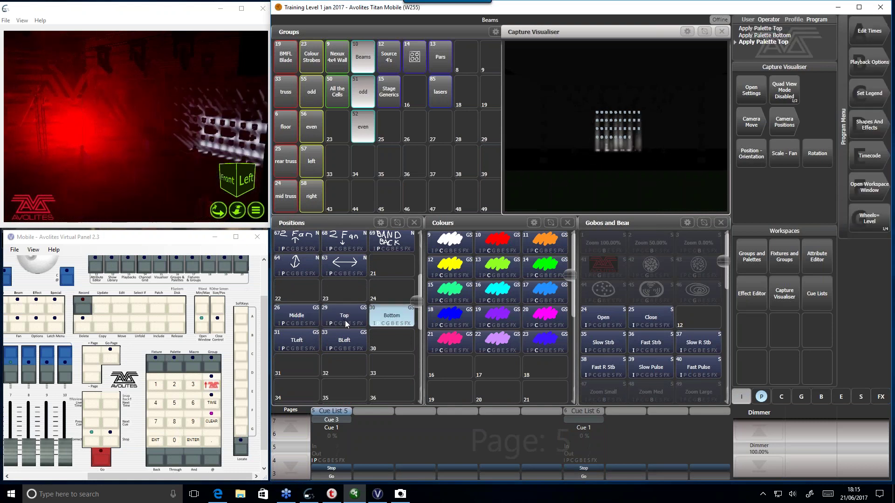
click(235, 213)
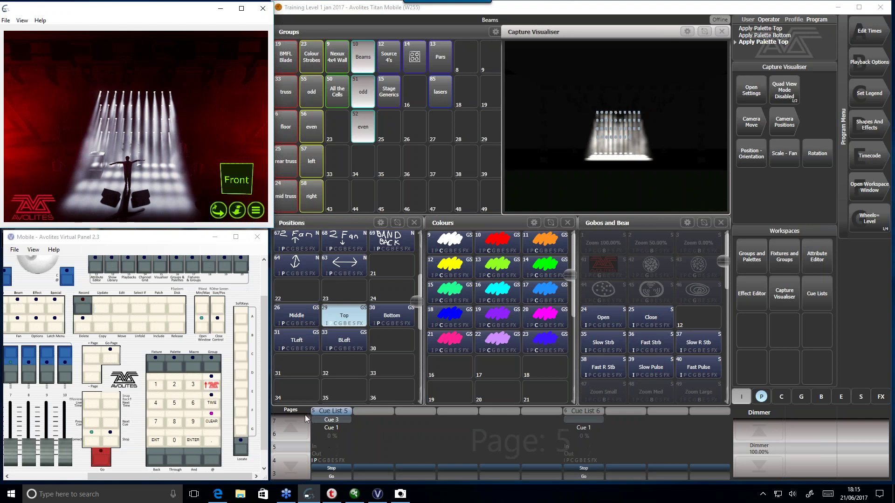
click(212, 423)
- Raise the playback 7 fader and run its new cue list through to Cue 4
drag(177, 477, 94, 476)
drag(21, 454, 21, 403)
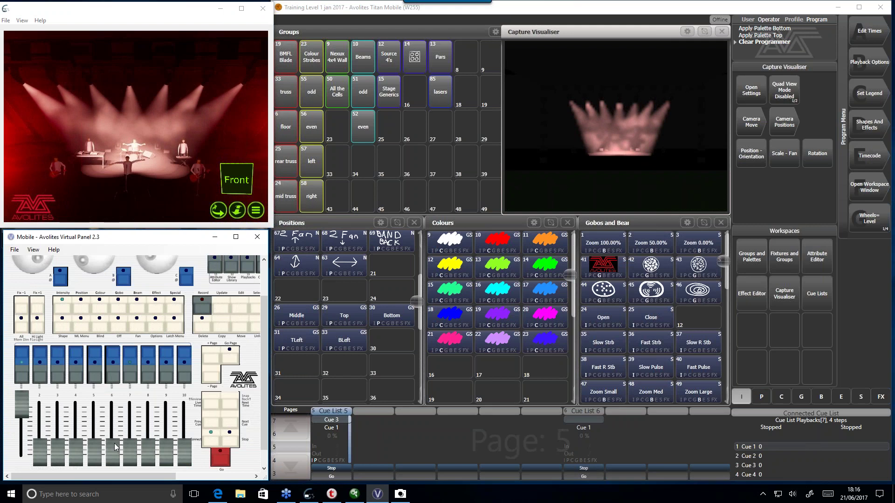
key(End)
drag(136, 452, 131, 404)
click(219, 461)
click(219, 463)
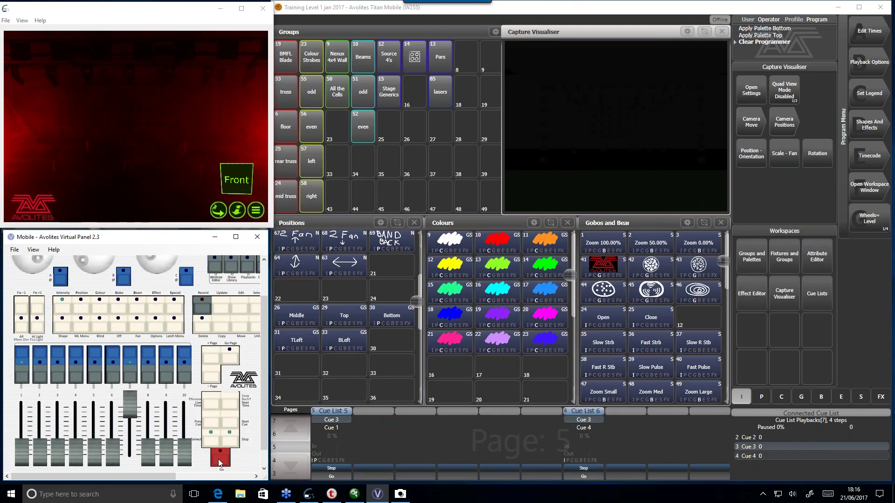
click(219, 463)
- Release playback 7 and run its cue list again from Cue 1 through Cue 4
drag(116, 476, 175, 476)
click(214, 330)
click(41, 366)
click(129, 457)
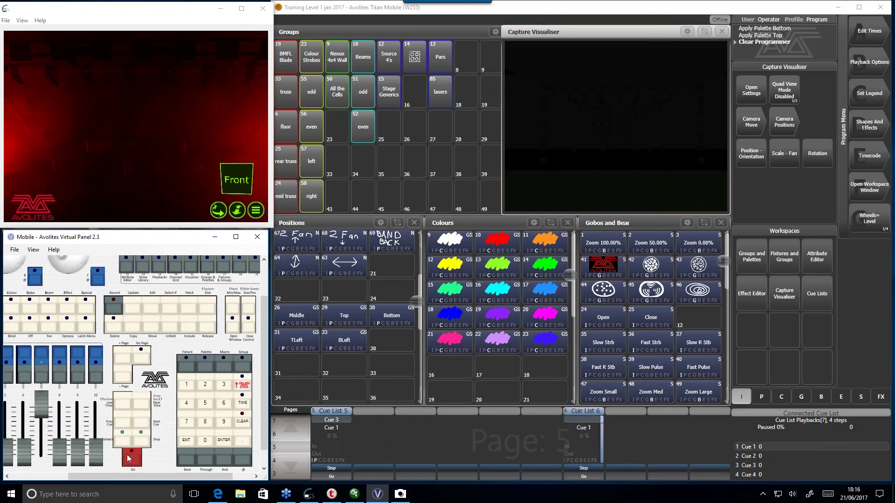
click(127, 454)
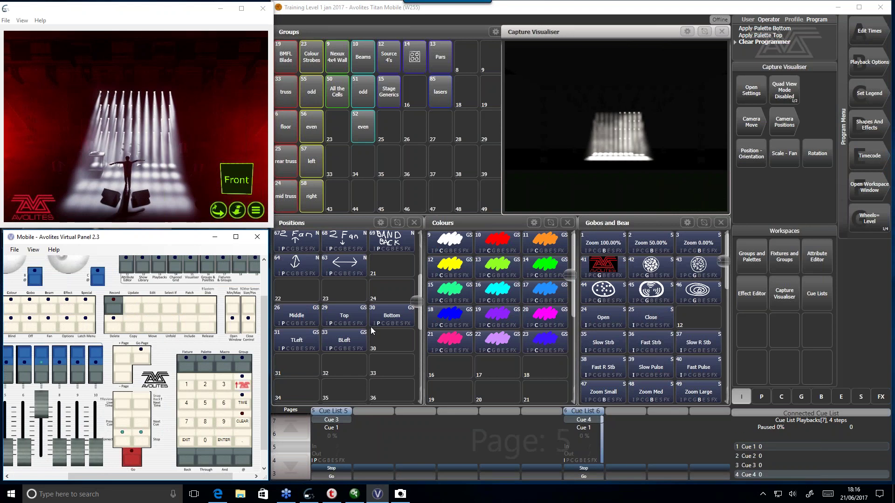
- Open the Playback View for the four-step cue list on playback 7
click(339, 453)
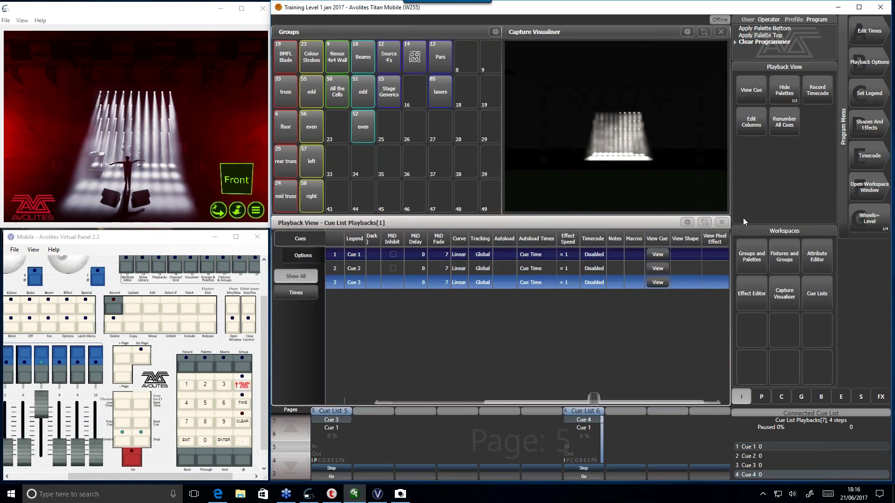
click(588, 435)
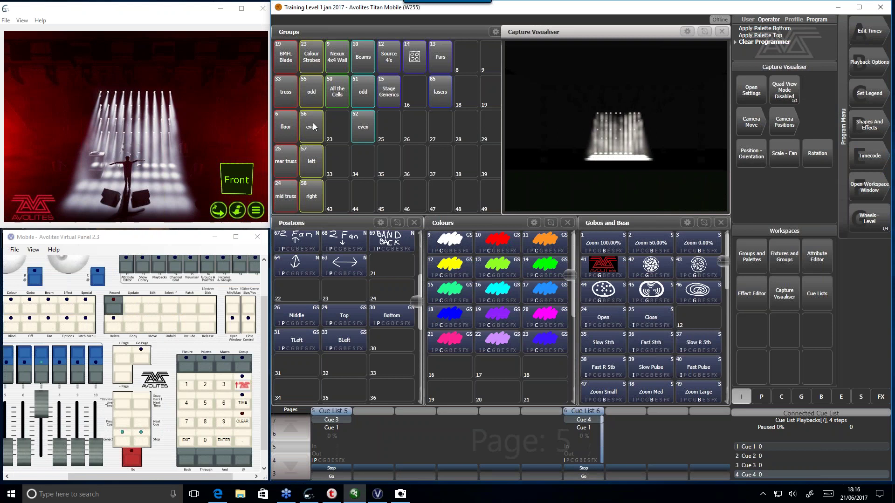
click(313, 255)
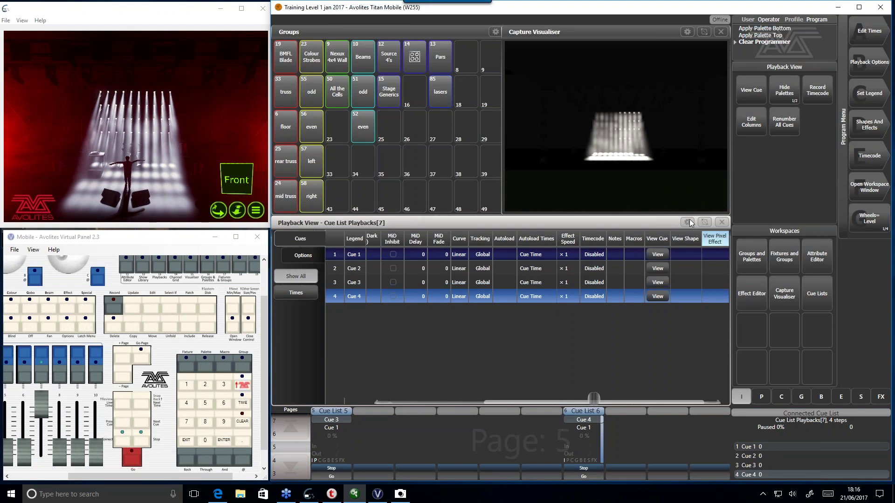
- Turn off Tracking in the playback options of the cue list on playback 7 and close its Playback View
click(396, 278)
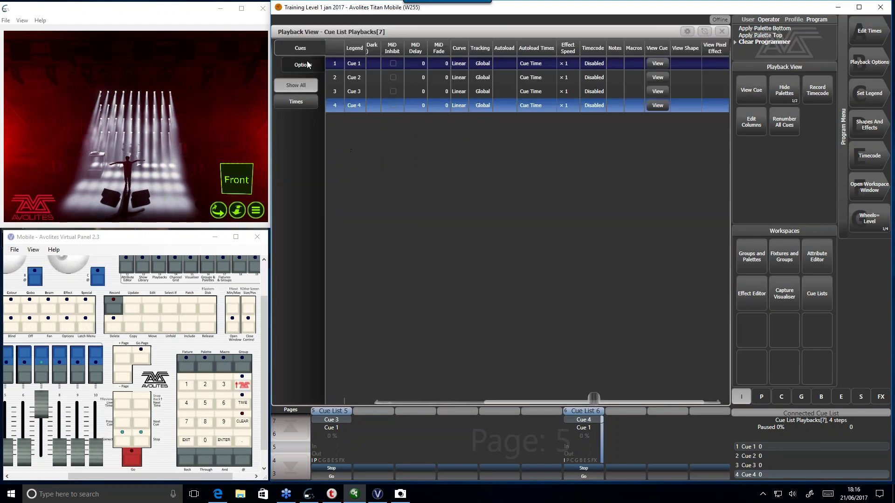
click(307, 61)
click(422, 123)
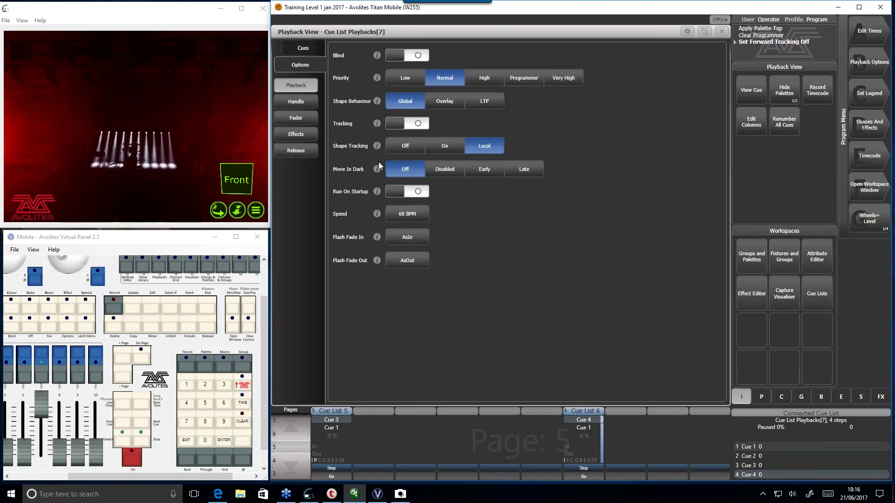
click(721, 32)
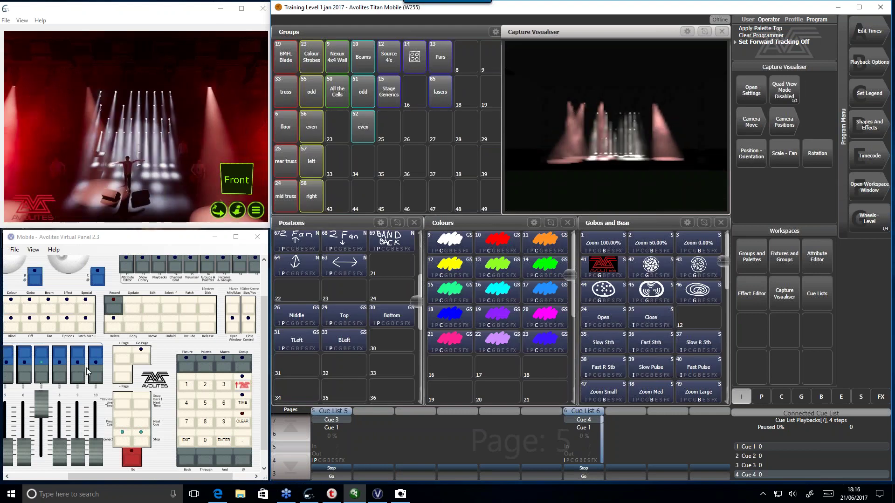
- Run the playback 7 cue list forward through its cues and back round to Cue 1 to check it without tracking
click(140, 461)
click(140, 461)
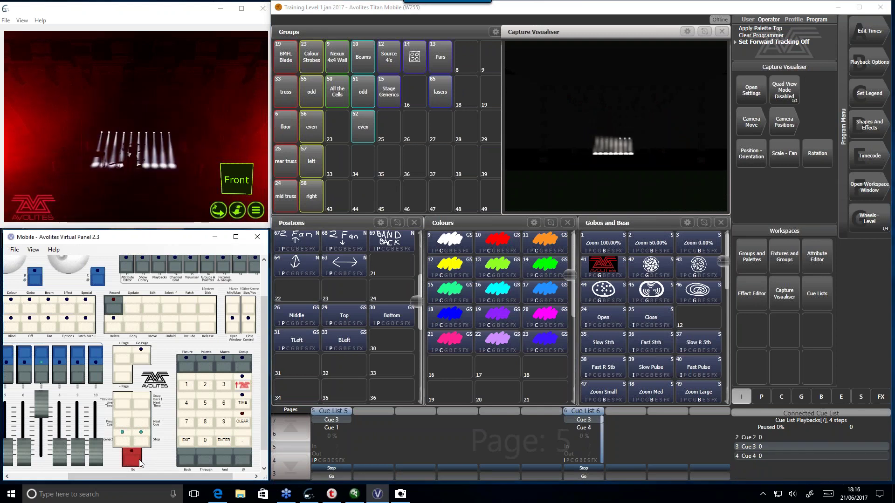
click(140, 462)
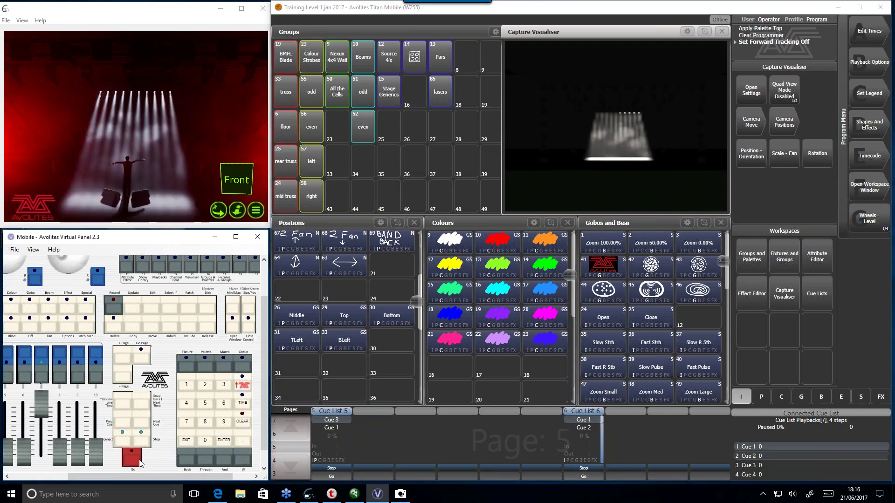
- Reopen the playback options for the cue list on playback 7
click(589, 438)
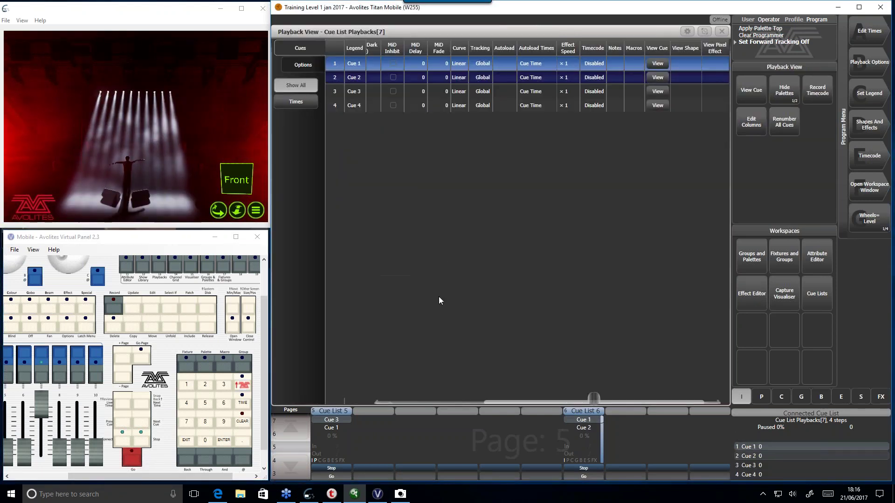
click(319, 61)
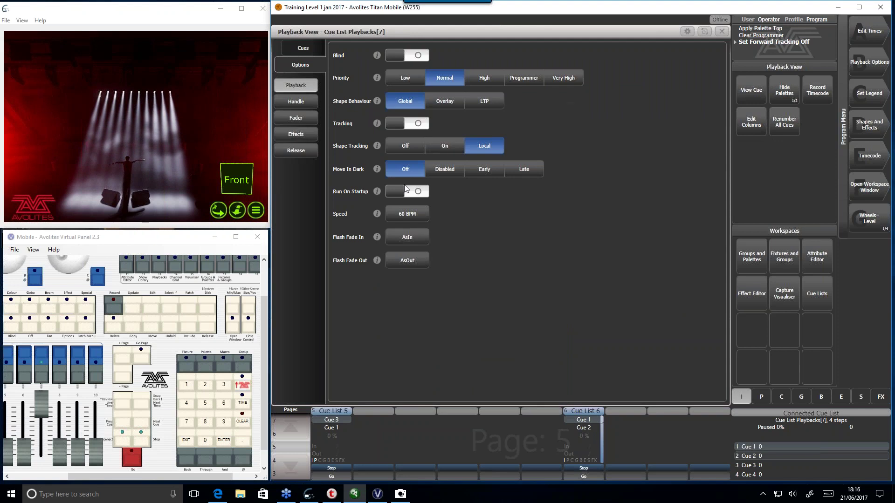